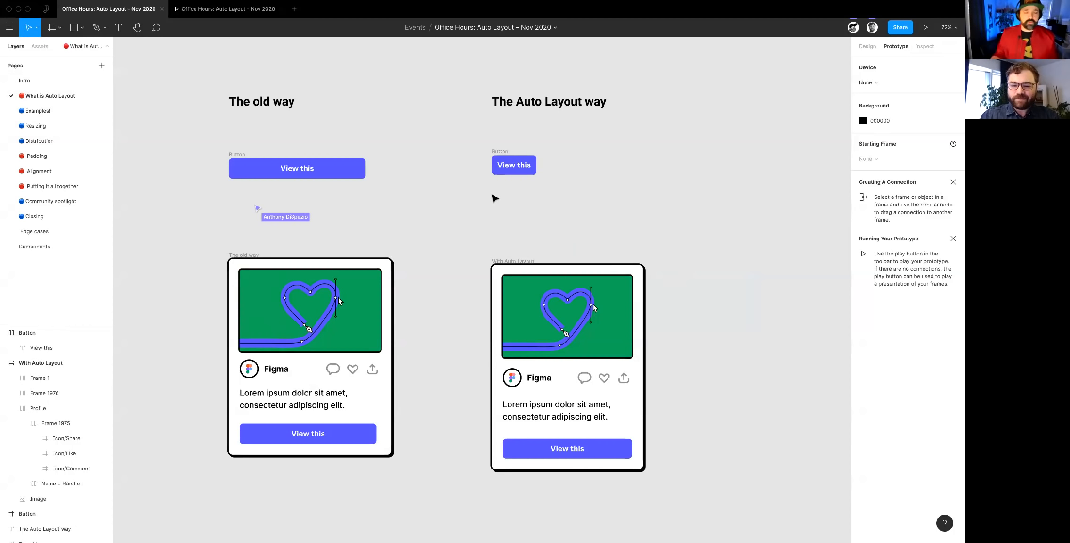
# - Select the "View this" button frame under "The old way" and show its design properties and nested layers
pyautogui.hscroll(-1, 446, 253)
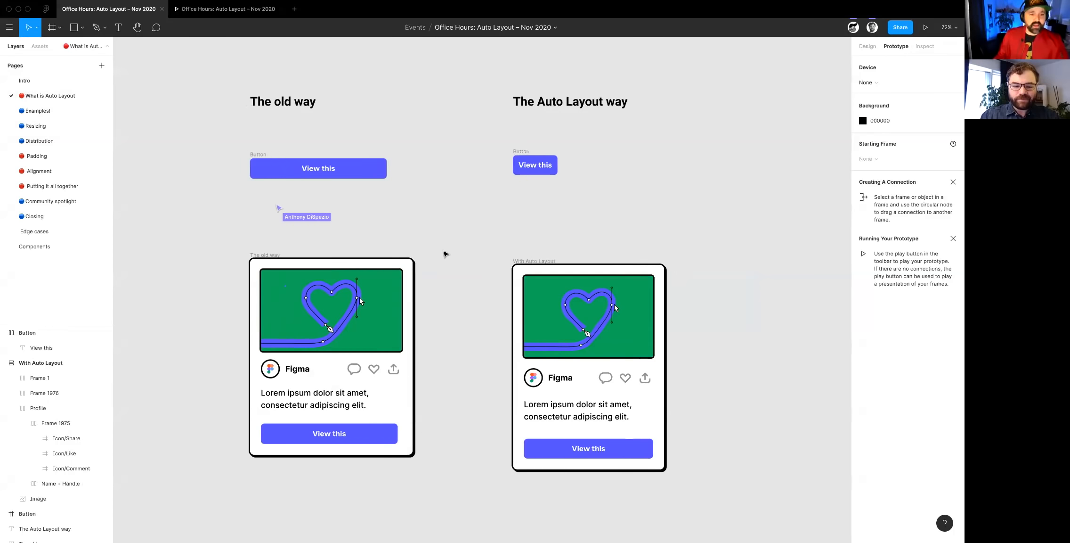
pyautogui.scroll(-2, 239, 306)
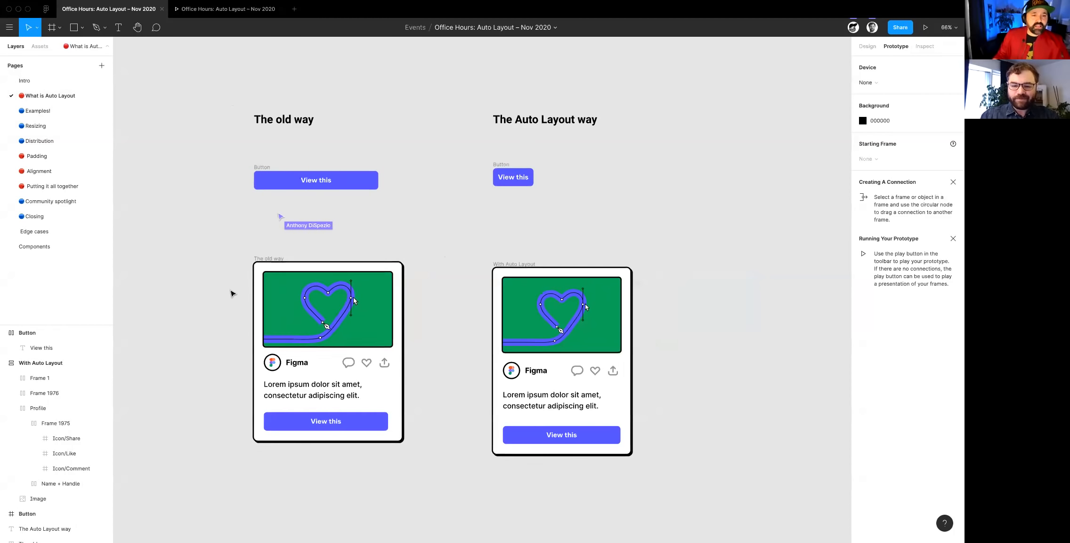
pyautogui.scroll(2, 231, 293)
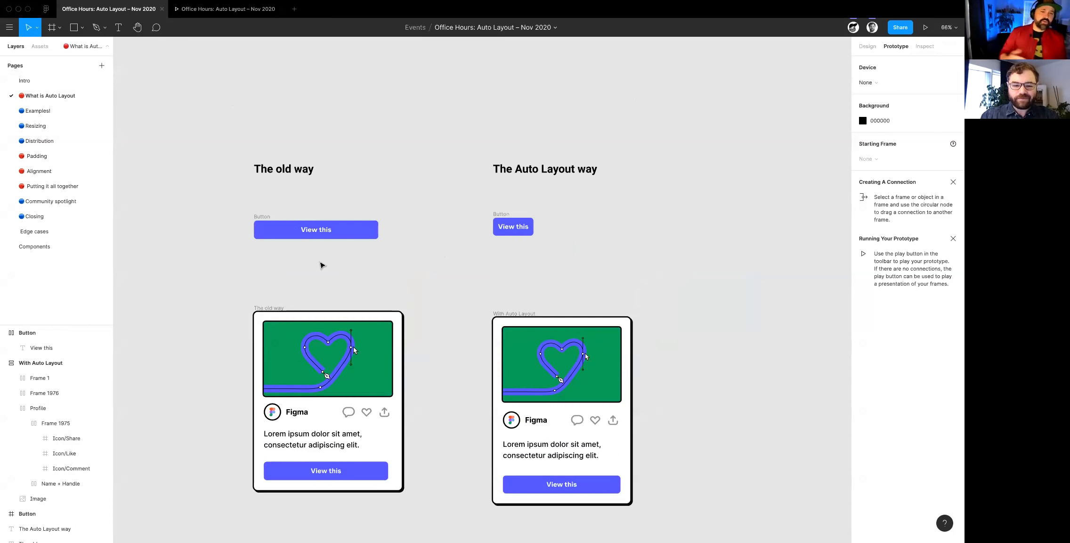
pyautogui.scroll(5, 257, 226)
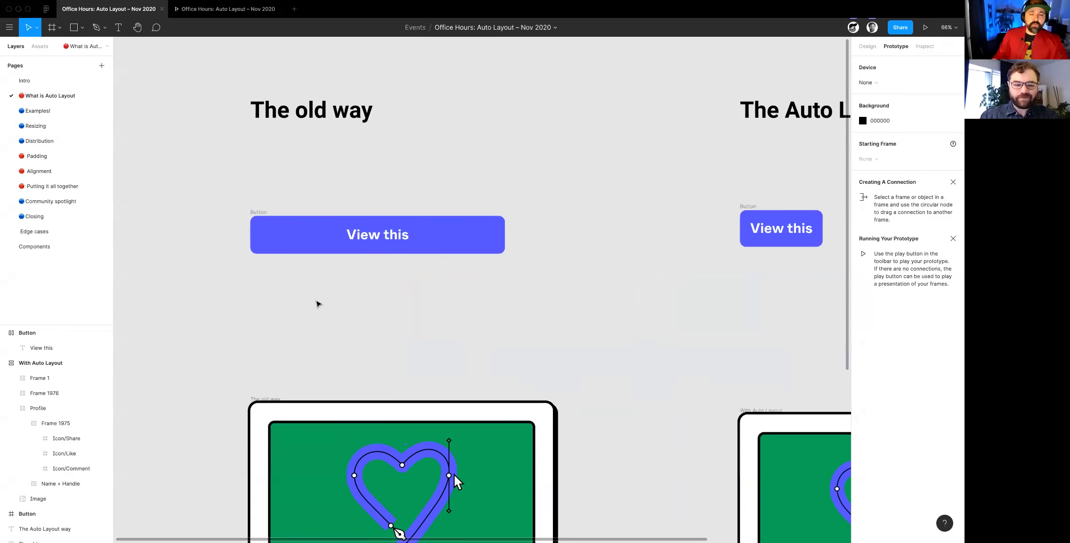
pyautogui.scroll(-2, 318, 304)
pyautogui.click(263, 185)
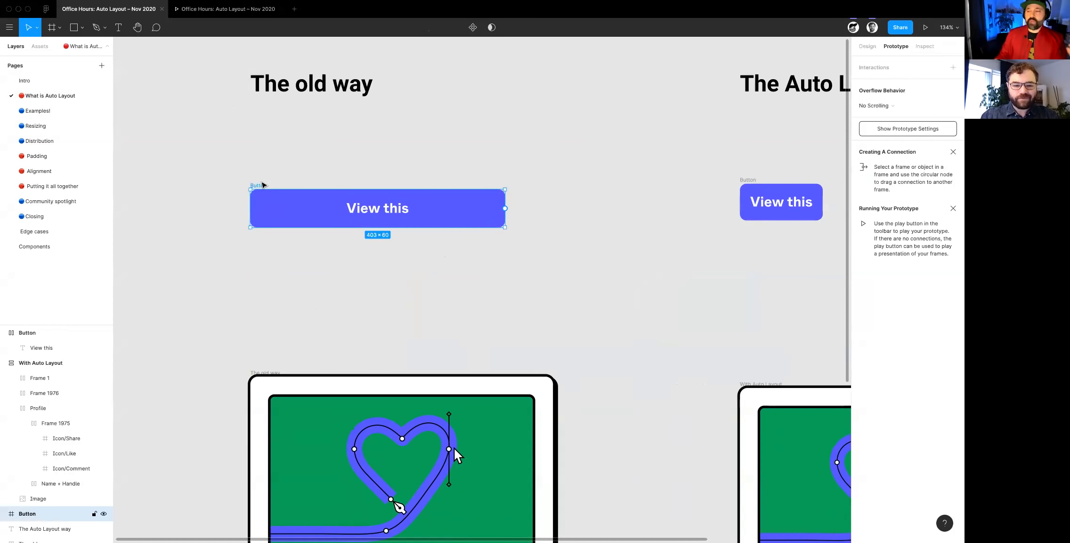
pyautogui.click(865, 47)
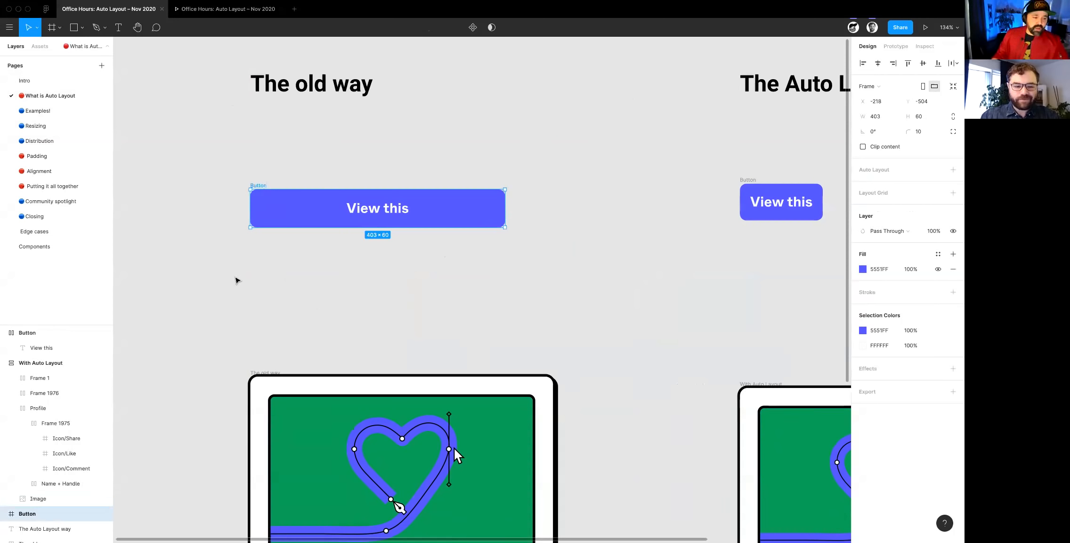
pyautogui.click(4, 512)
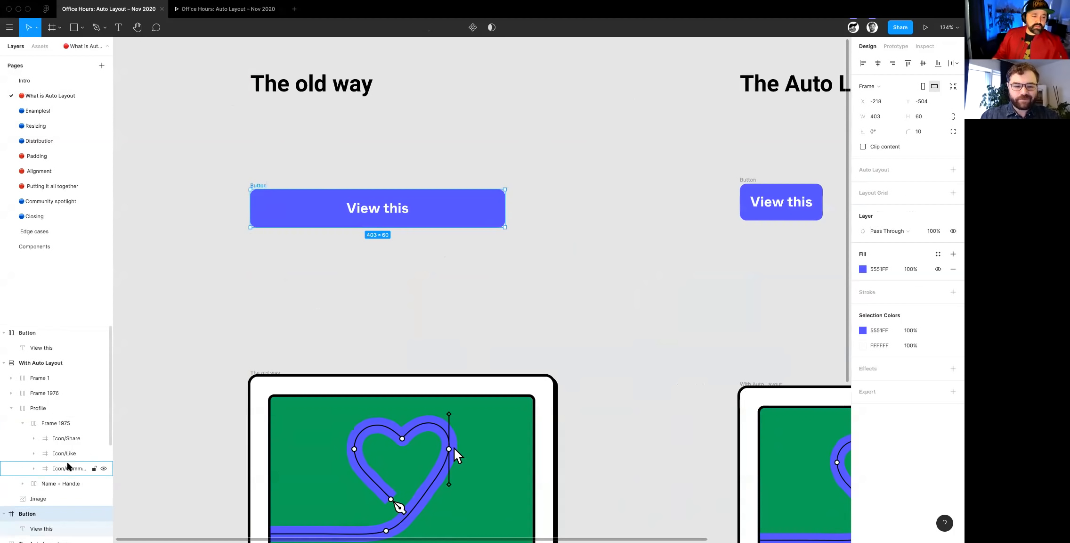
# - Select the old-way button's text label and check its horizontal and vertical constraint options, keeping the horizontal one at Center
pyautogui.scroll(-2, 69, 463)
pyautogui.click(389, 213)
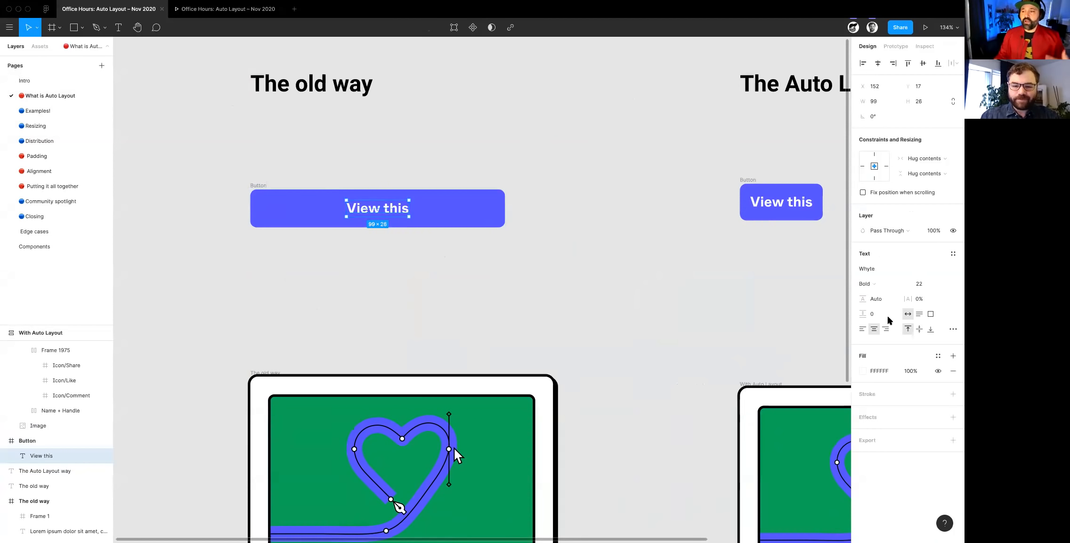
pyautogui.click(926, 159)
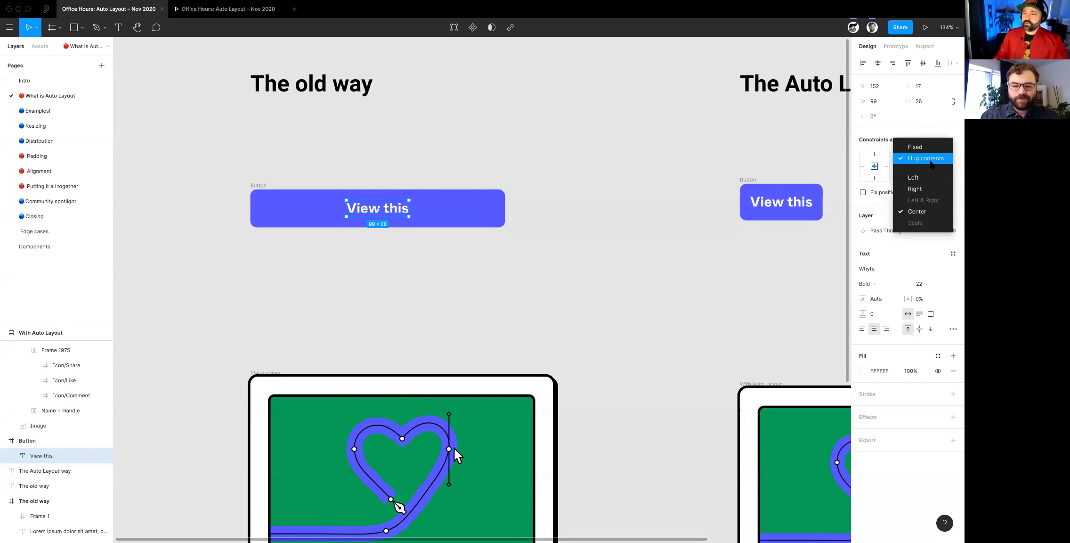
pyautogui.click(917, 212)
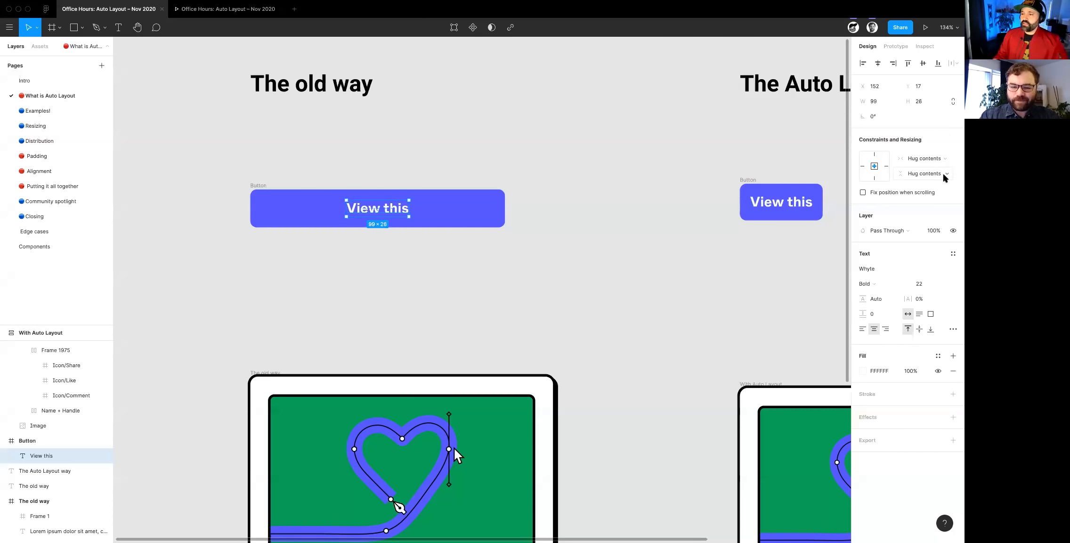
pyautogui.click(942, 174)
pyautogui.click(617, 258)
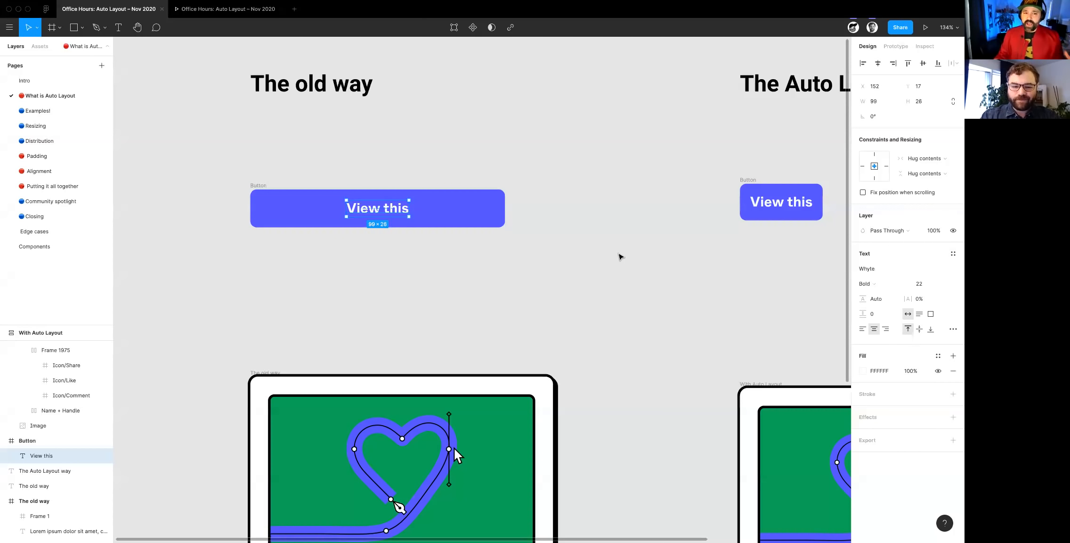
# - Stretch the old-way button's label to about 368 wide and set its horizontal constraint to Left & Right
pyautogui.moveTo(347, 208); pyautogui.dragTo(263, 204)
pyautogui.moveTo(409, 208); pyautogui.dragTo(492, 207)
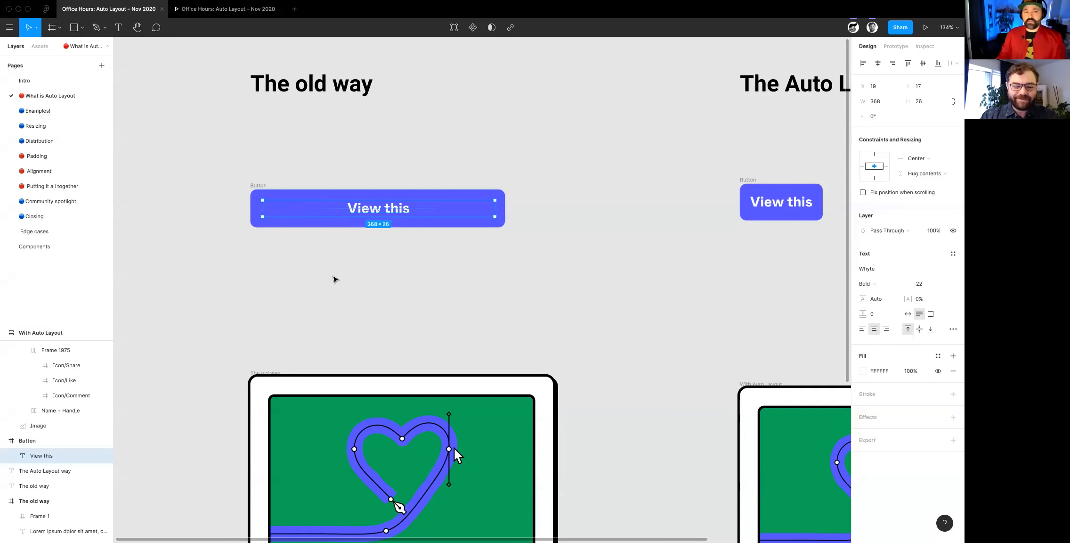
pyautogui.click(941, 161)
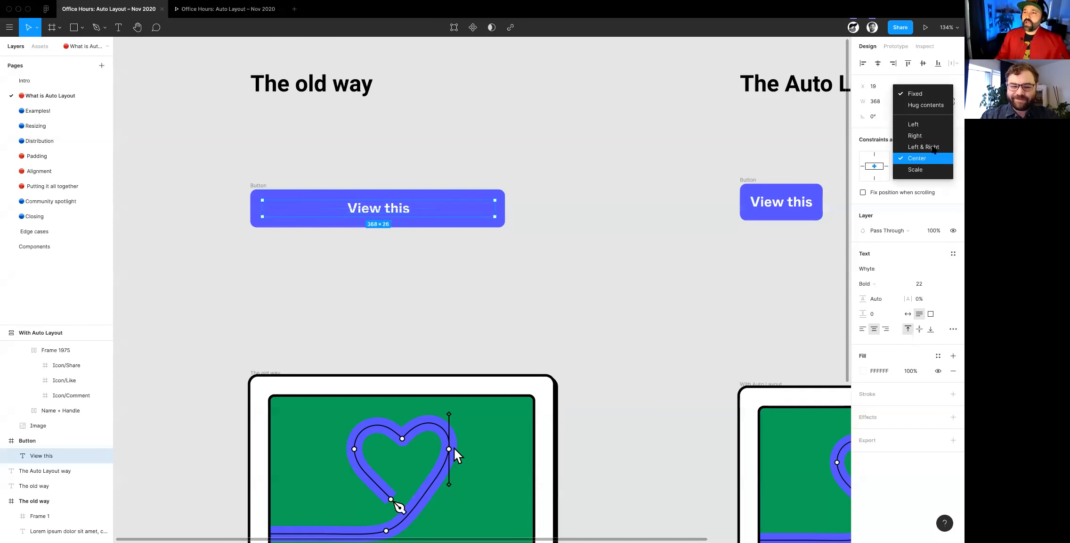
pyautogui.click(924, 147)
pyautogui.click(597, 265)
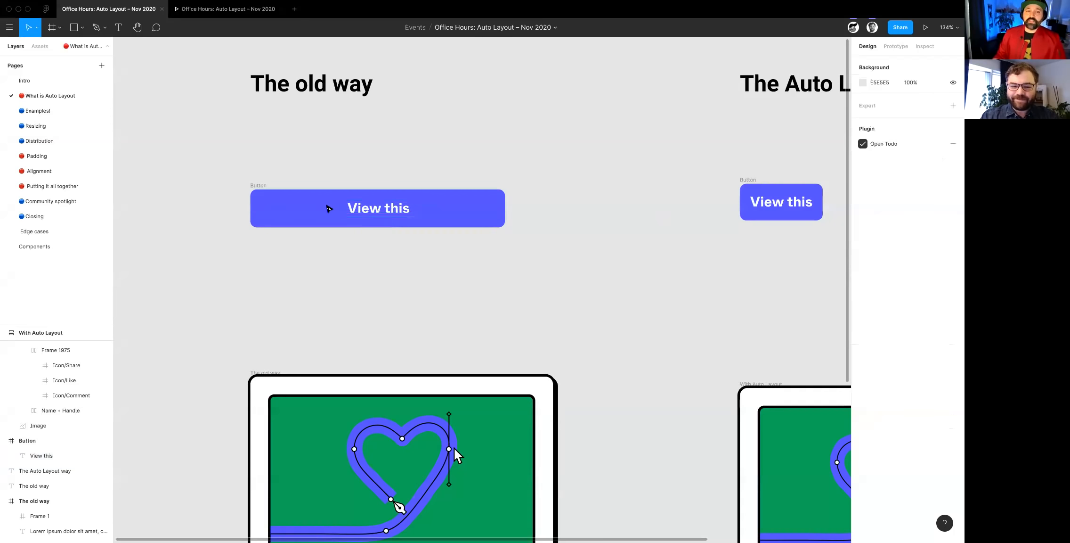
# - Test the button's responsiveness by shrinking it to about 148 wide and widening it back out to about 221
pyautogui.click(497, 215)
pyautogui.moveTo(505, 214); pyautogui.dragTo(345, 215)
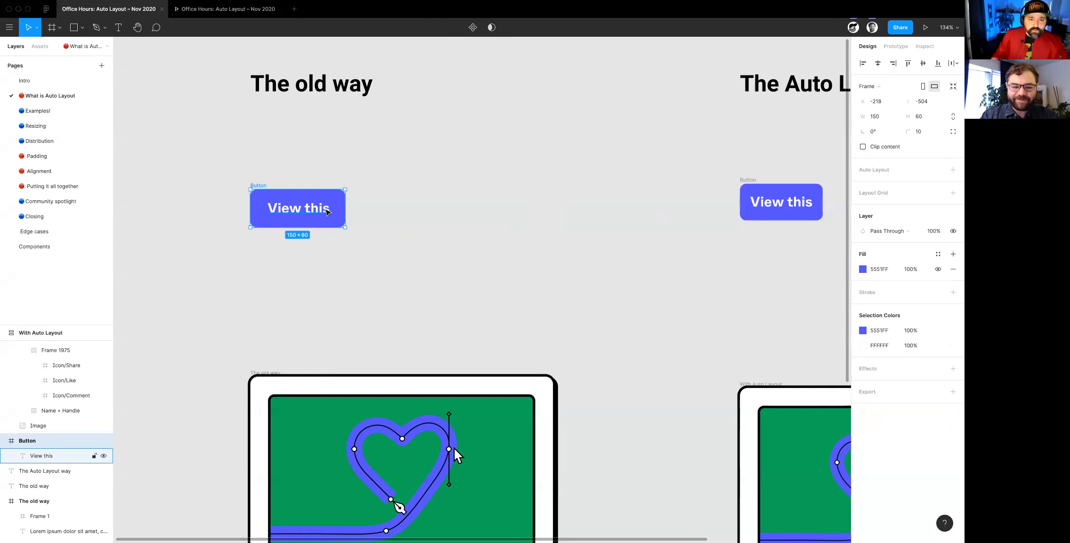
pyautogui.scroll(10, 324, 212)
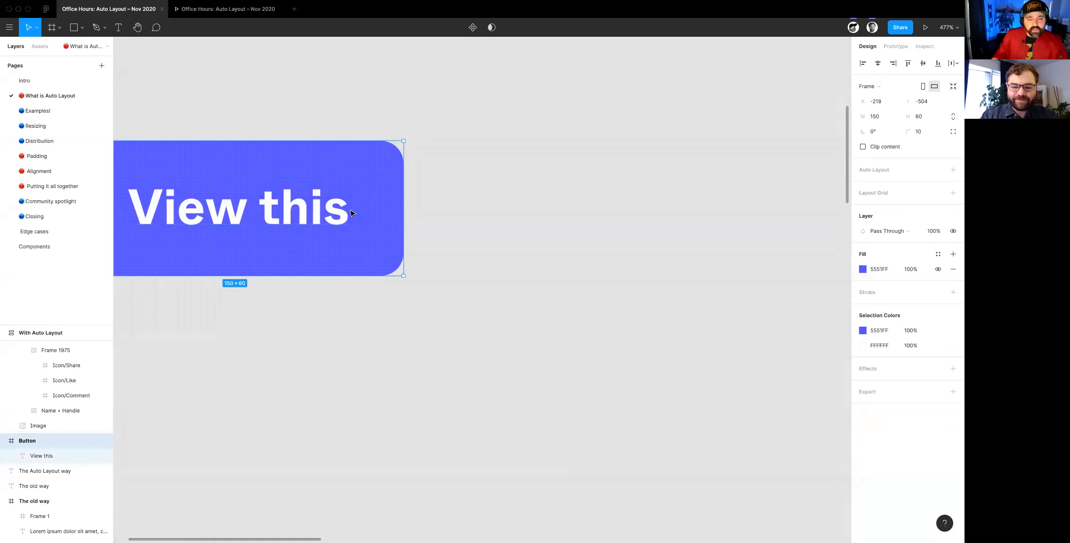
pyautogui.scroll(1, 348, 237)
pyautogui.scroll(-3, 405, 247)
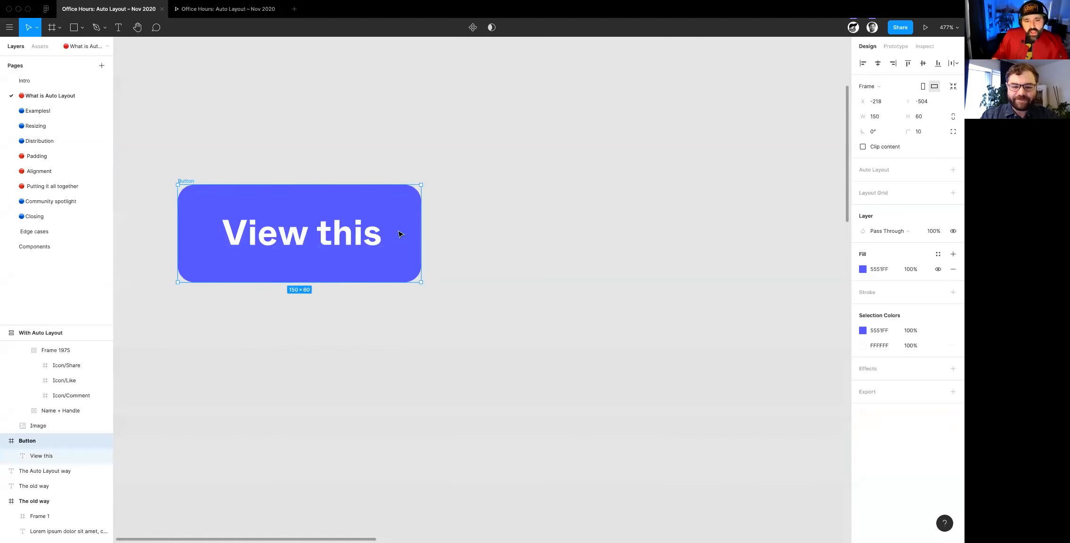
pyautogui.moveTo(421, 248)
pyautogui.mouseDown()
pyautogui.moveTo(626, 247)
pyautogui.moveTo(418, 251)
pyautogui.mouseUp()
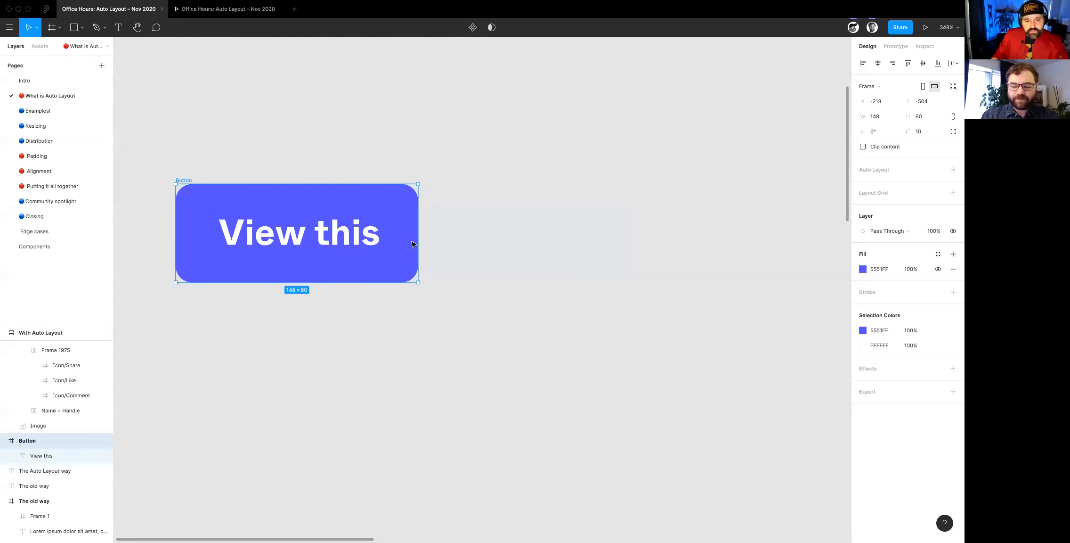
pyautogui.scroll(-1, 418, 247)
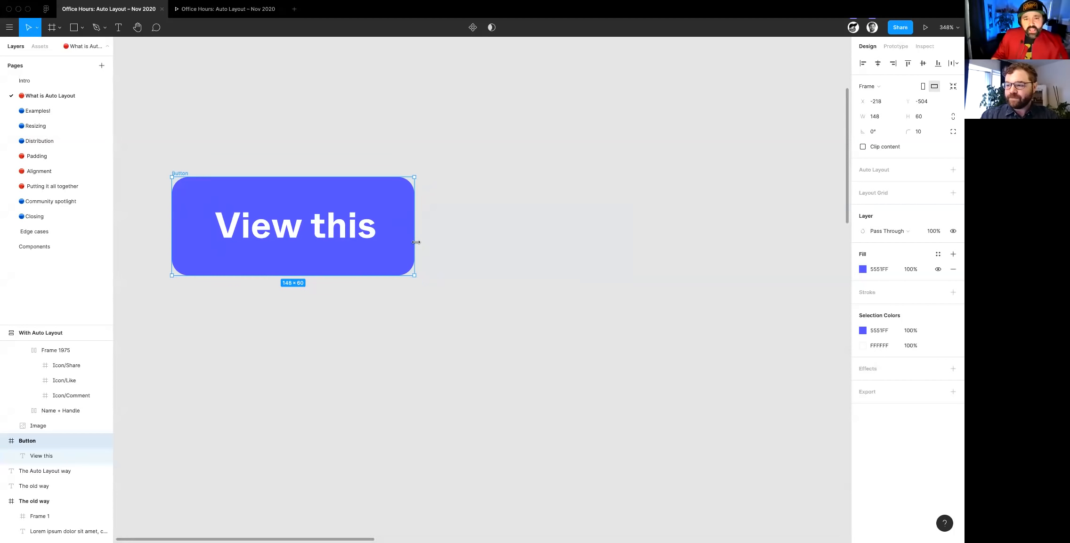
pyautogui.moveTo(516, 246); pyautogui.dragTo(532, 247)
pyautogui.scroll(-5, 530, 249)
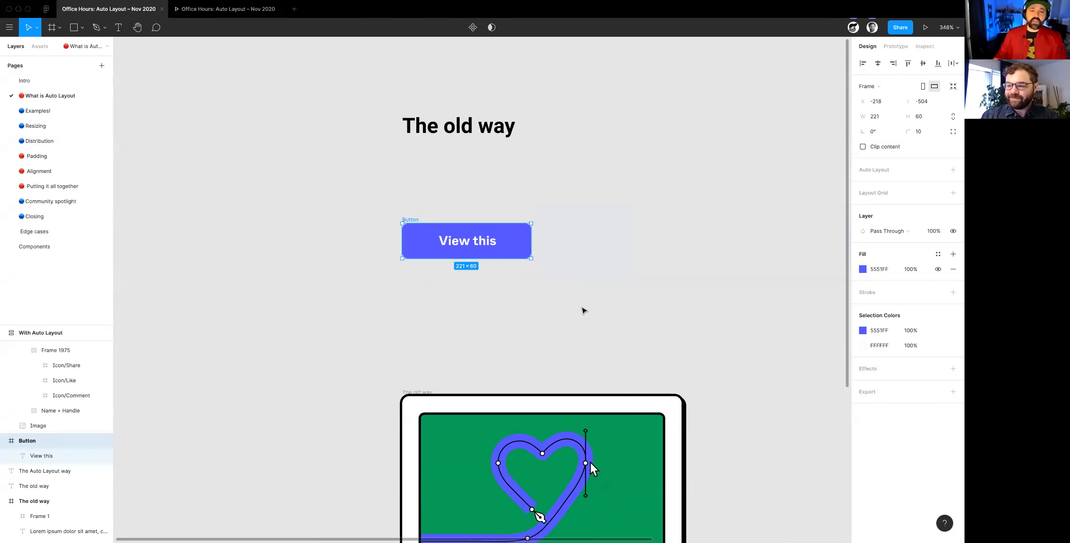
# - Examine the old-way card's frame and the constraints of its green image
pyautogui.scroll(-5, 582, 310)
pyautogui.hscroll(1, 581, 310)
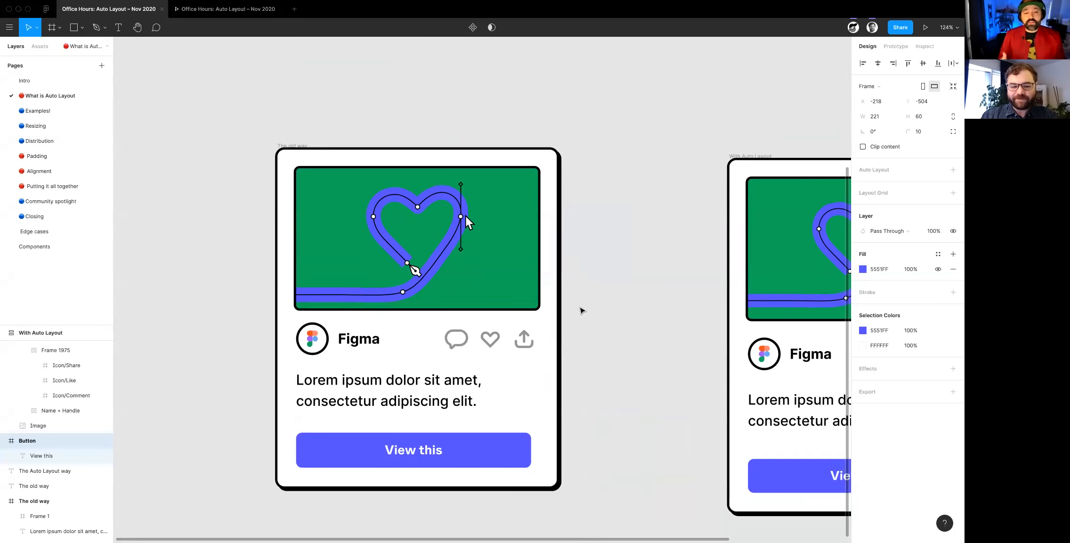
pyautogui.scroll(-2, 502, 299)
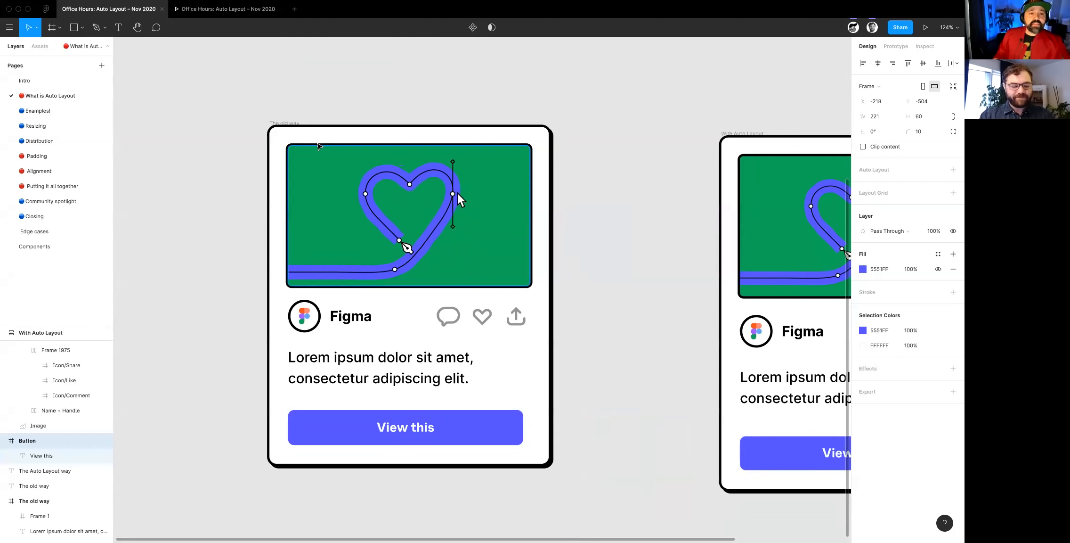
pyautogui.click(281, 124)
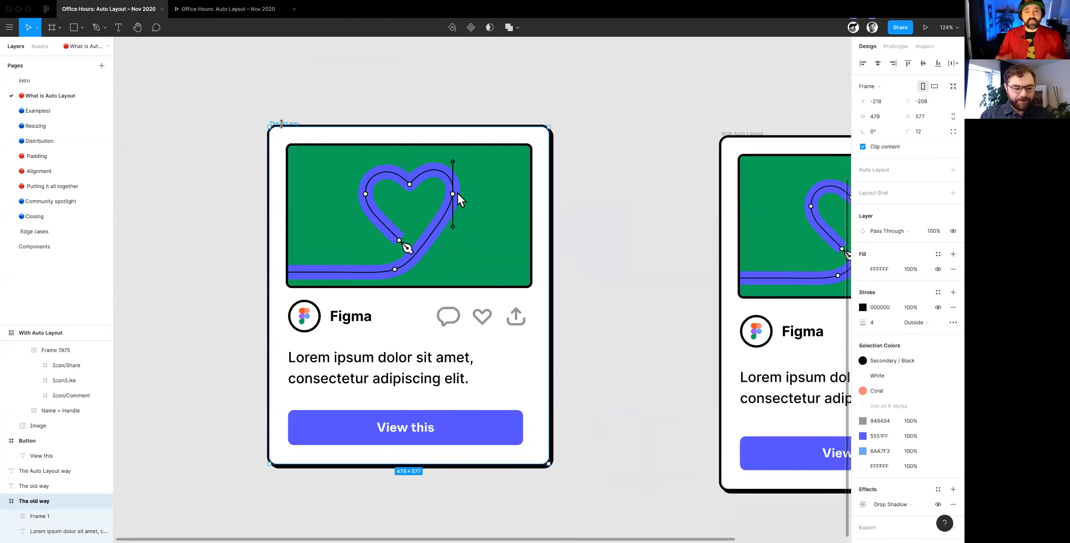
pyautogui.click(371, 256)
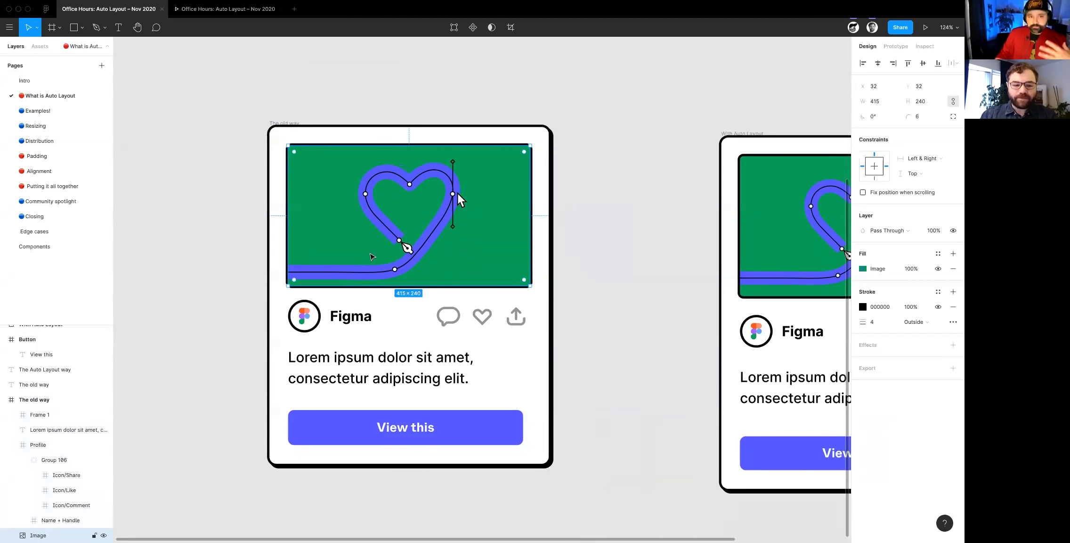
pyautogui.hscroll(2, 371, 256)
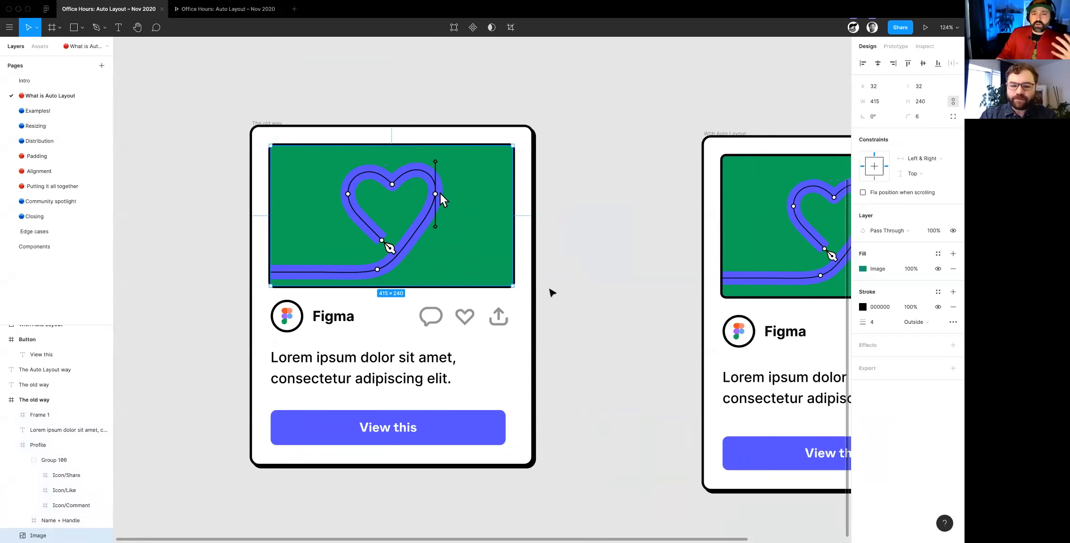
pyautogui.hscroll(2, 552, 292)
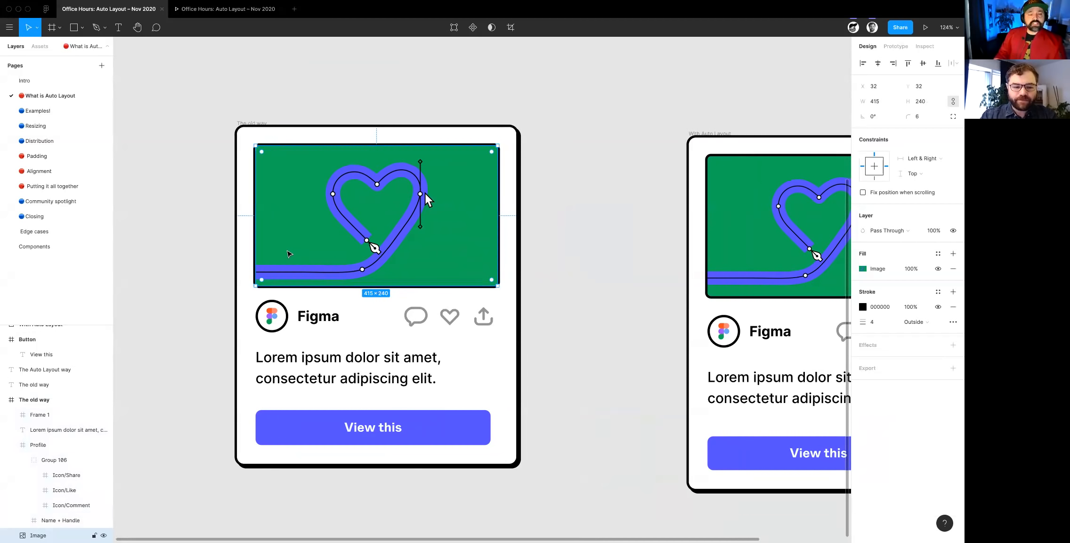
# - Make the old-way card slightly narrower by its right edge to test its image's Left & Right constraint
pyautogui.click(257, 124)
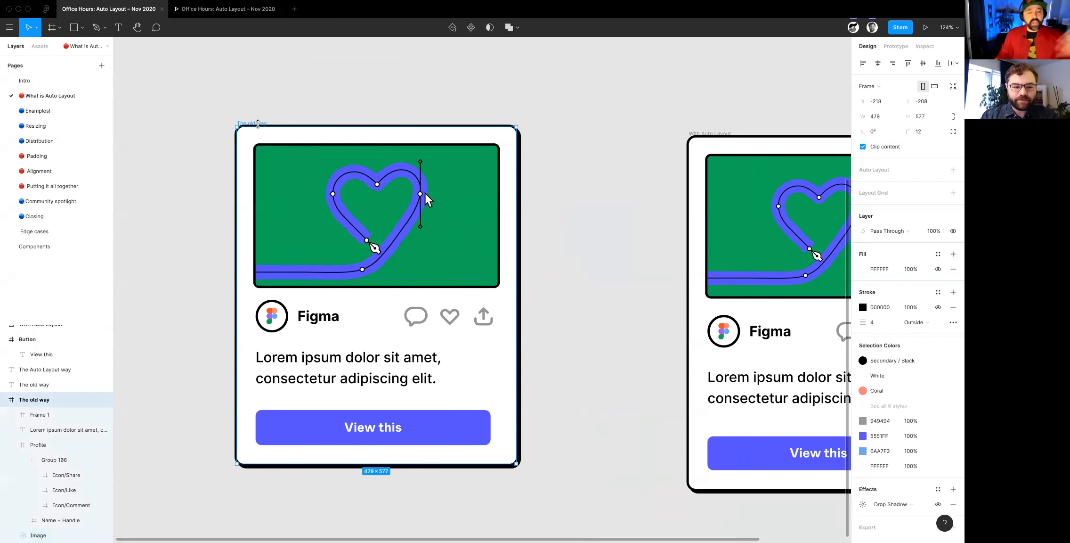
pyautogui.click(335, 197)
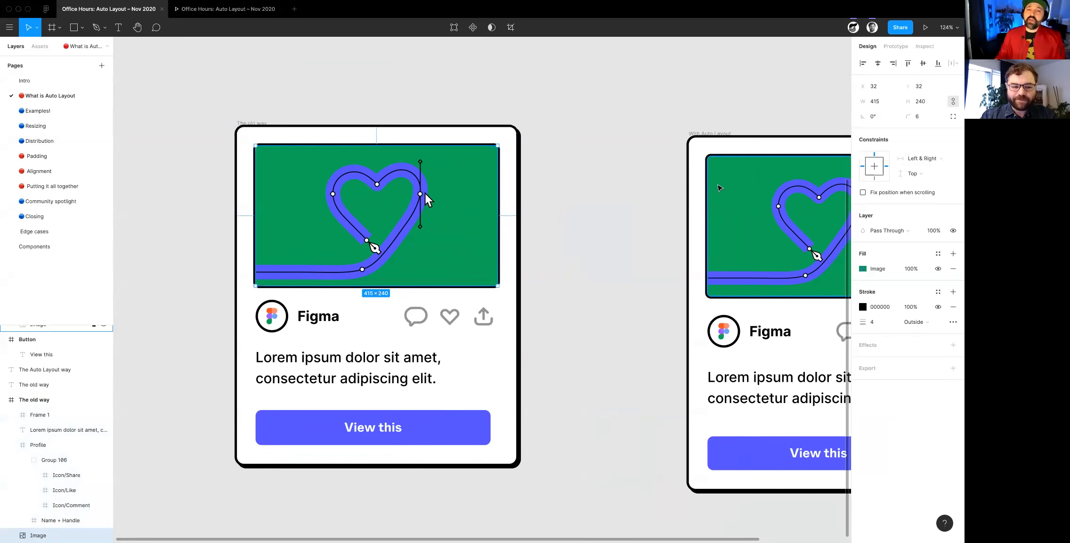
pyautogui.click(517, 203)
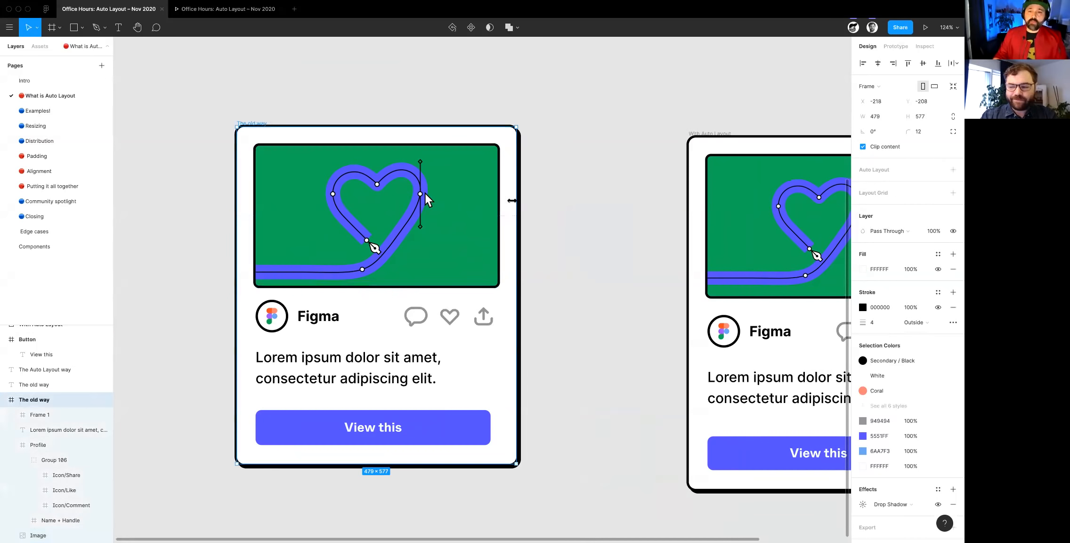
pyautogui.moveTo(555, 203); pyautogui.dragTo(498, 198)
# - Compare the constraints of the old-way card's Profile row with those of its nested icon group
pyautogui.click(418, 317)
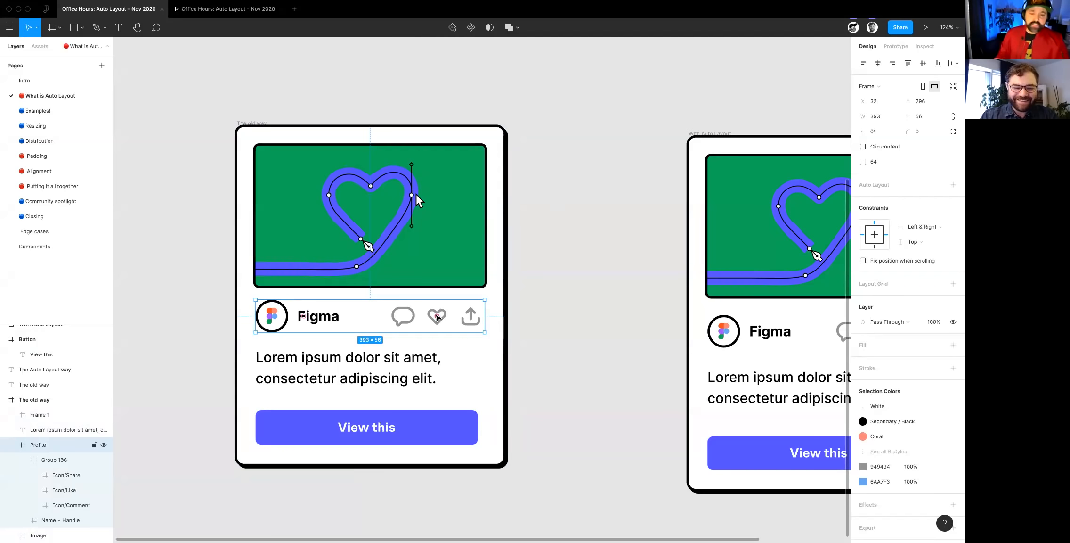
pyautogui.doubleClick(417, 325)
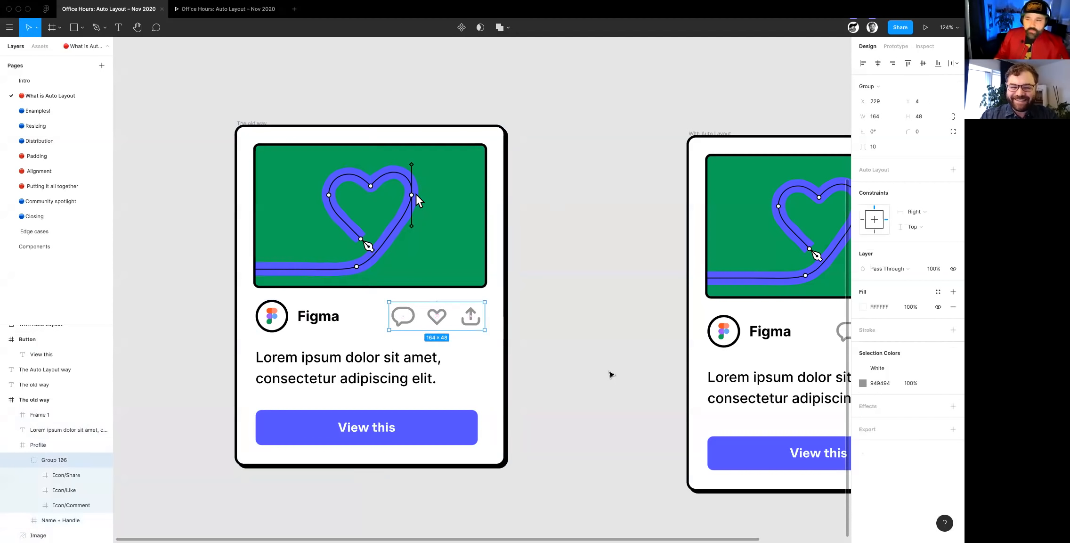
pyautogui.press('Escape')
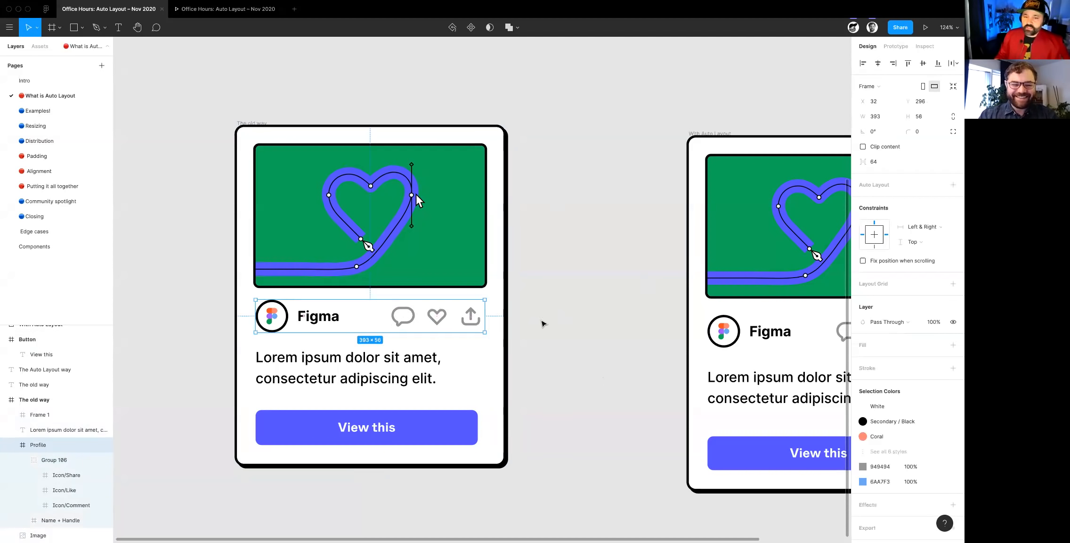
pyautogui.scroll(-2, 521, 336)
pyautogui.scroll(2, 475, 349)
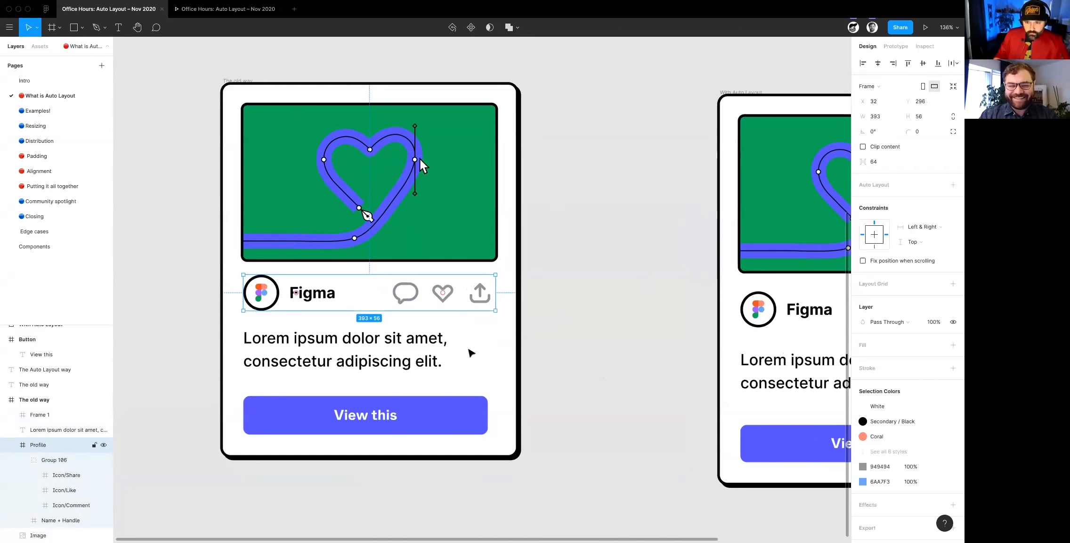
pyautogui.doubleClick(407, 302)
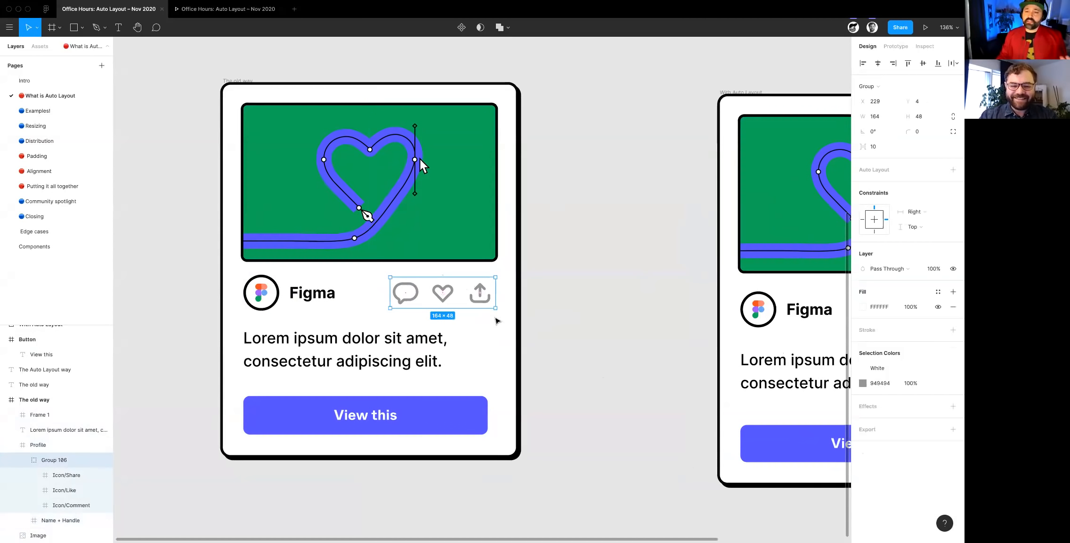
pyautogui.click(611, 343)
pyautogui.click(422, 283)
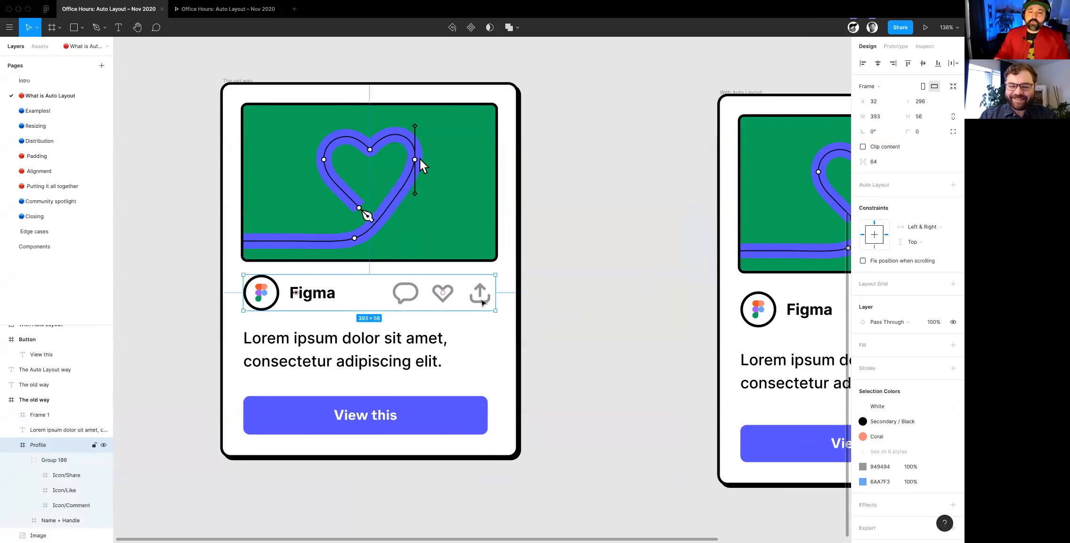
# - Inspect the constraints of the icon group inside the old-way card's Profile row
pyautogui.doubleClick(483, 302)
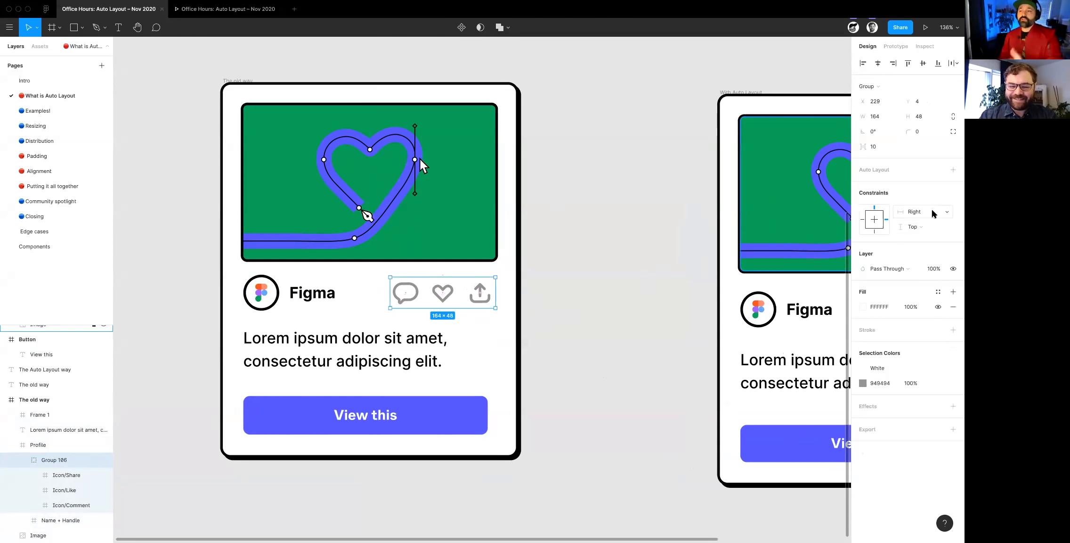
pyautogui.click(558, 286)
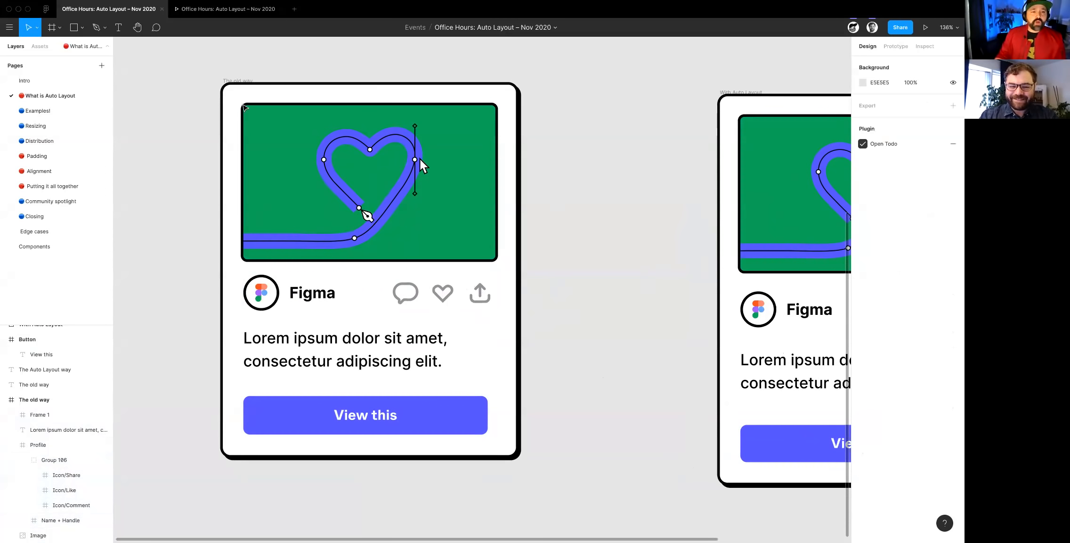
# - Append the extra text "lkjasdfl" and "asdf" to the old-way card's Lorem ipsum paragraph
pyautogui.doubleClick(351, 344)
pyautogui.click(449, 361)
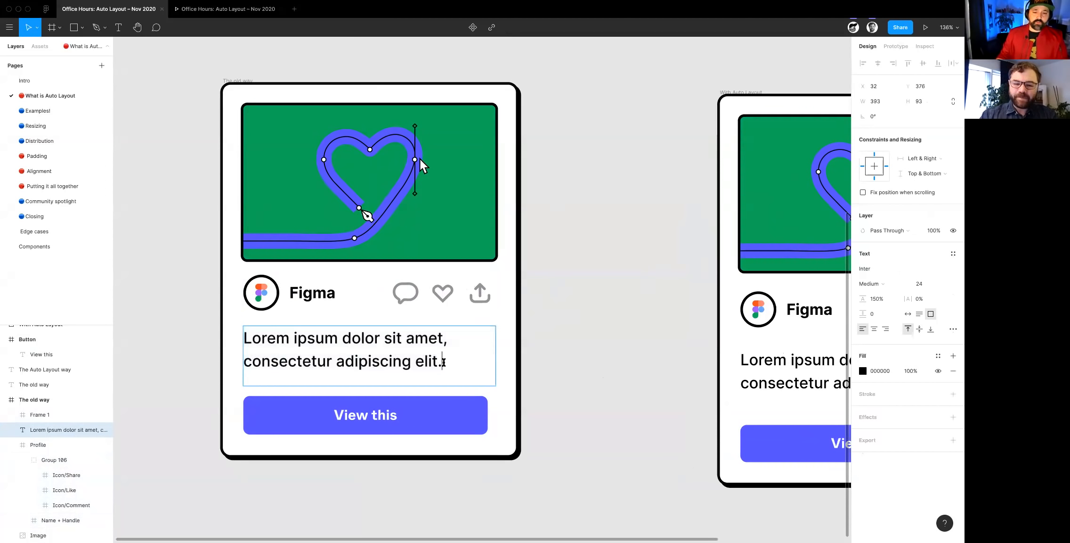
pyautogui.write('lkjasdfl')
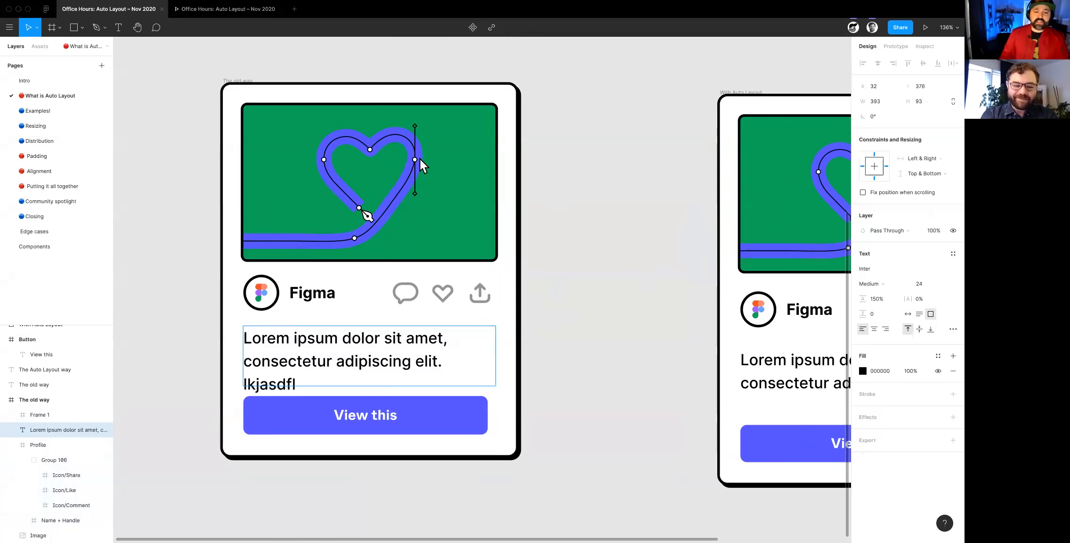
pyautogui.scroll(-2, 469, 413)
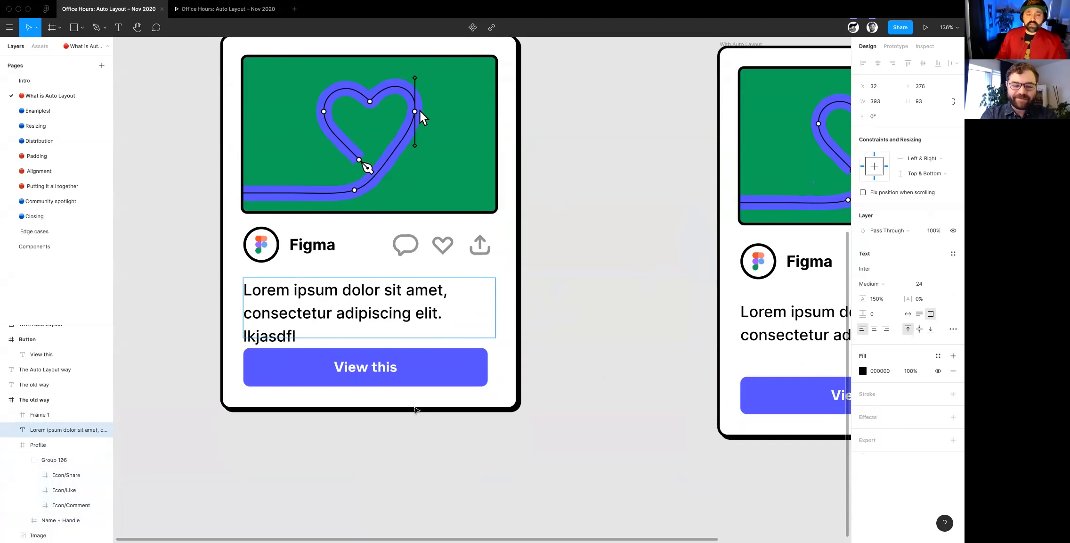
pyautogui.press('Escape')
# - Extend the old-way card's bottom edge to a height of about 630 and check its text box's constraints
pyautogui.scroll(-3, 556, 388)
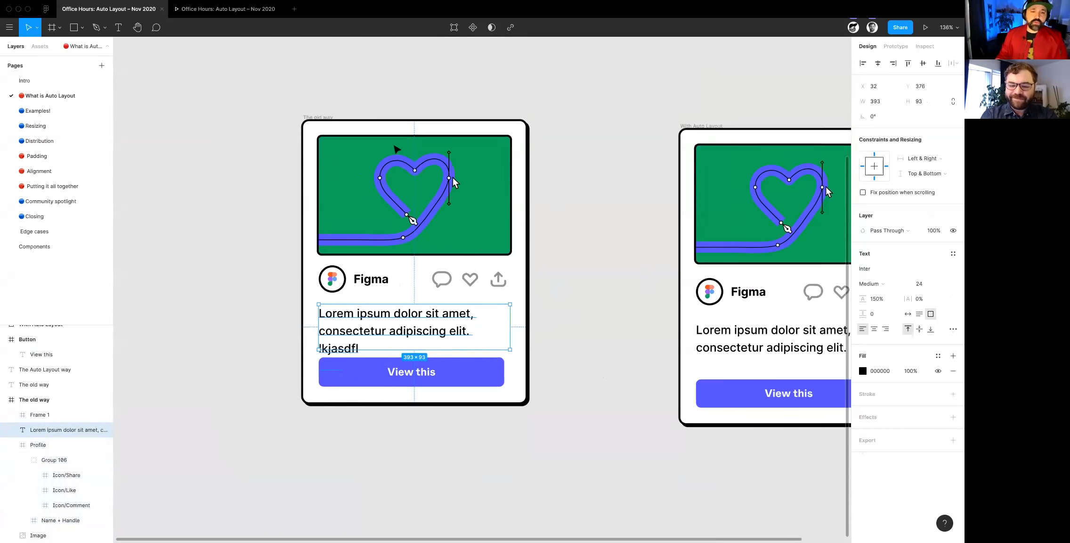
pyautogui.click(317, 119)
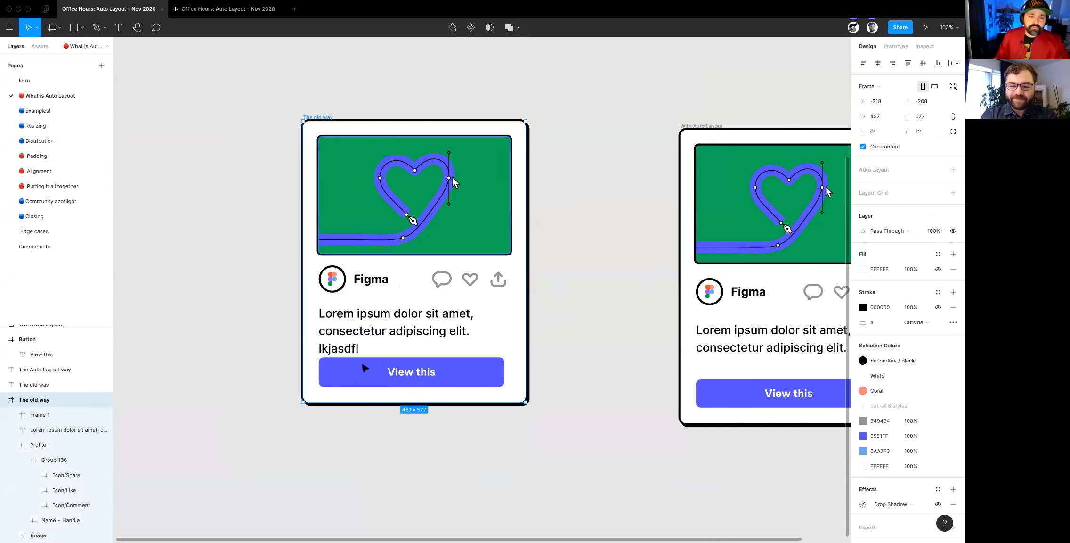
pyautogui.moveTo(377, 398); pyautogui.dragTo(374, 426)
pyautogui.scroll(5, 374, 426)
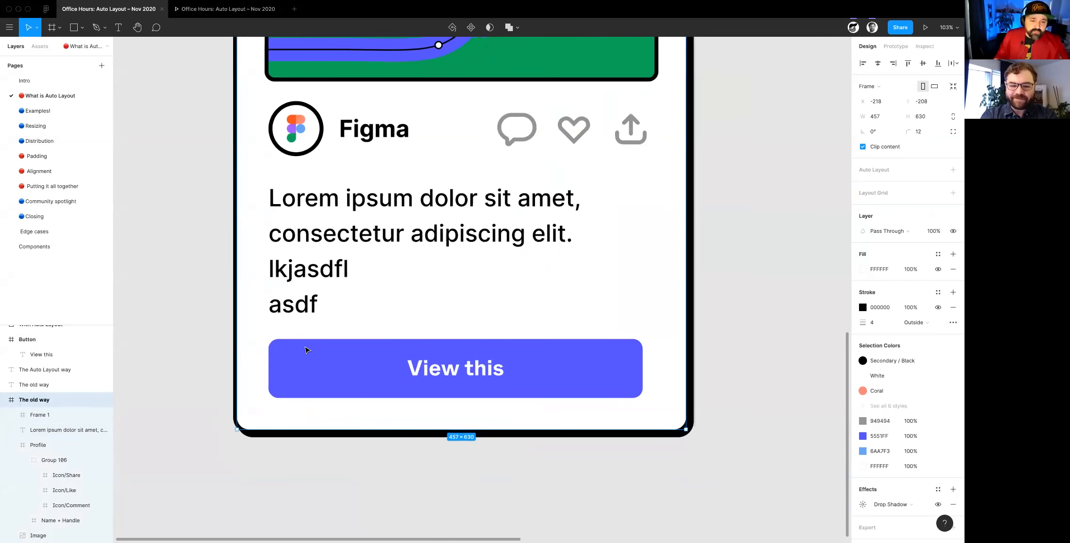
pyautogui.click(293, 307)
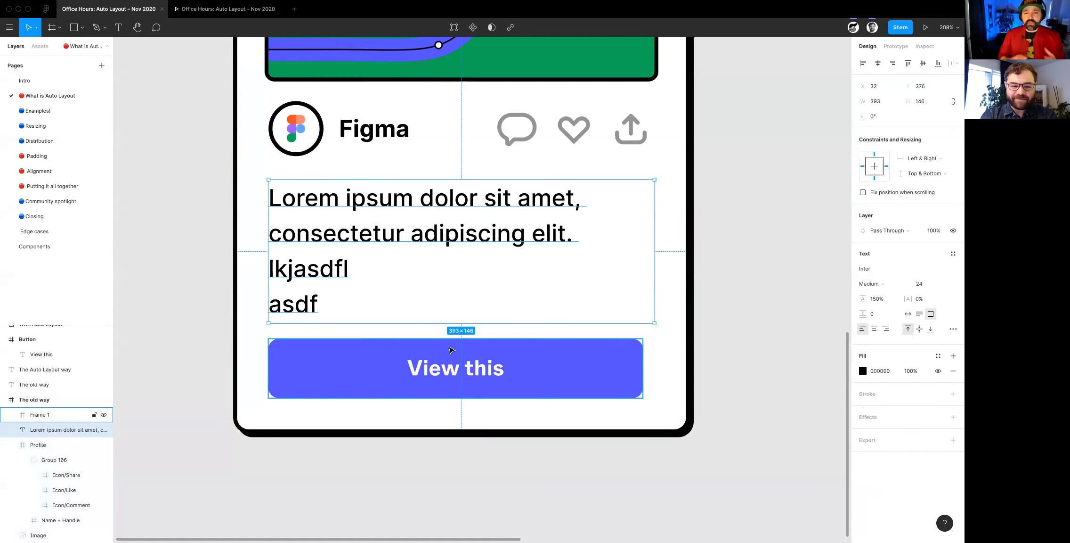
# - Delete the heart icon (Icon/Like) from the old-way card's Profile row
pyautogui.scroll(-5, 453, 347)
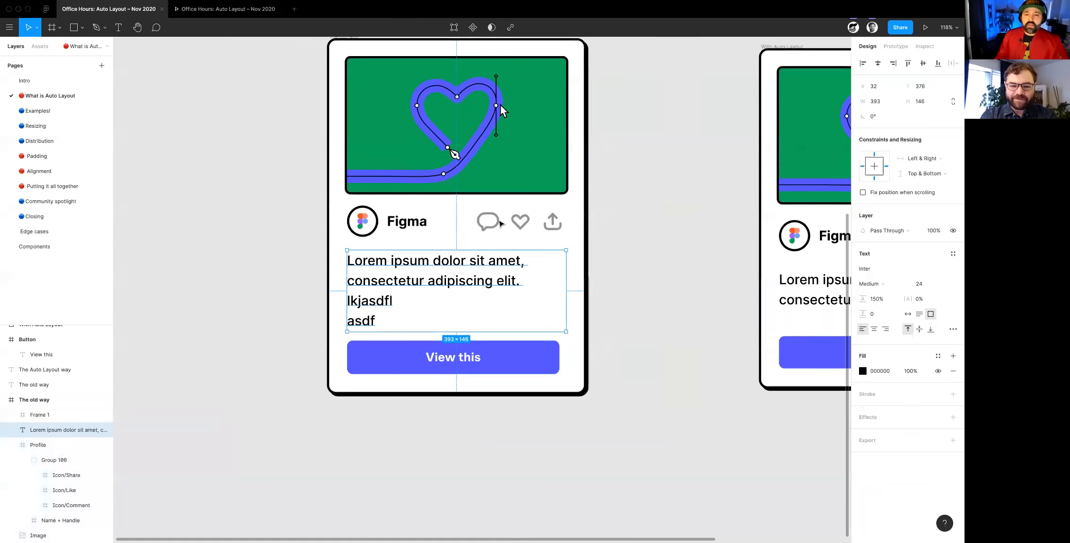
pyautogui.click(523, 226)
pyautogui.click(522, 226)
pyautogui.press('Escape')
pyautogui.doubleClick(519, 227)
pyautogui.click(520, 228)
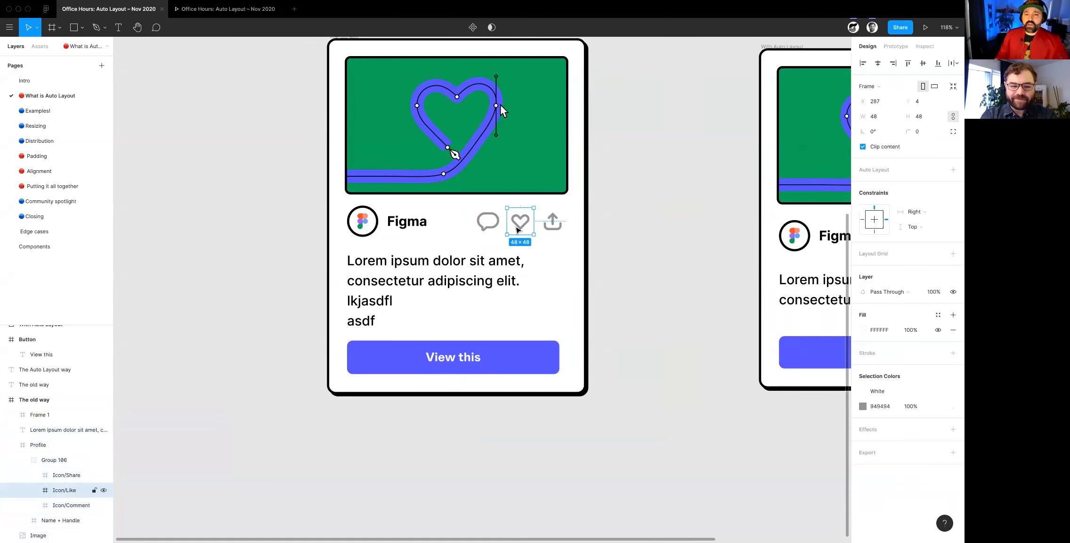
pyautogui.press('Delete')
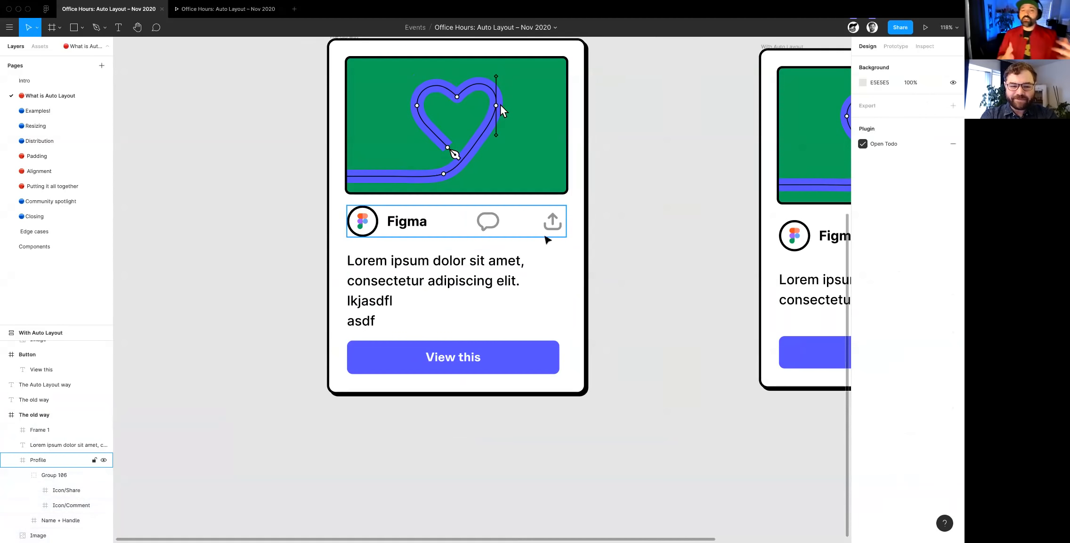
# - Examine the old-way card's comment icon, its parent icon group and the enclosing Profile frame
pyautogui.click(493, 229)
pyautogui.moveTo(487, 231)
pyautogui.mouseDown()
pyautogui.moveTo(525, 230)
pyautogui.moveTo(487, 230)
pyautogui.mouseUp()
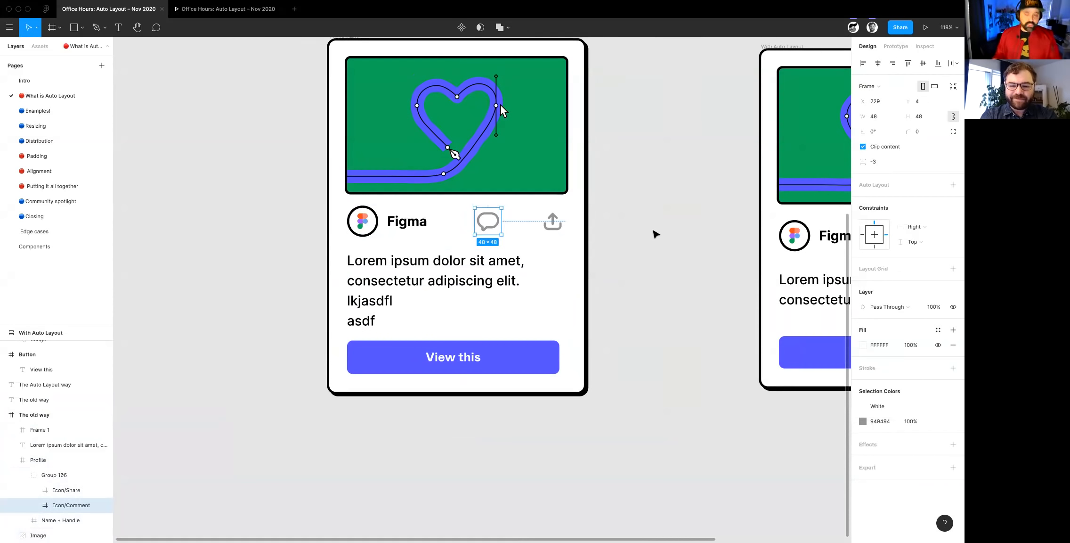
pyautogui.hotkey('shift', 'Return')
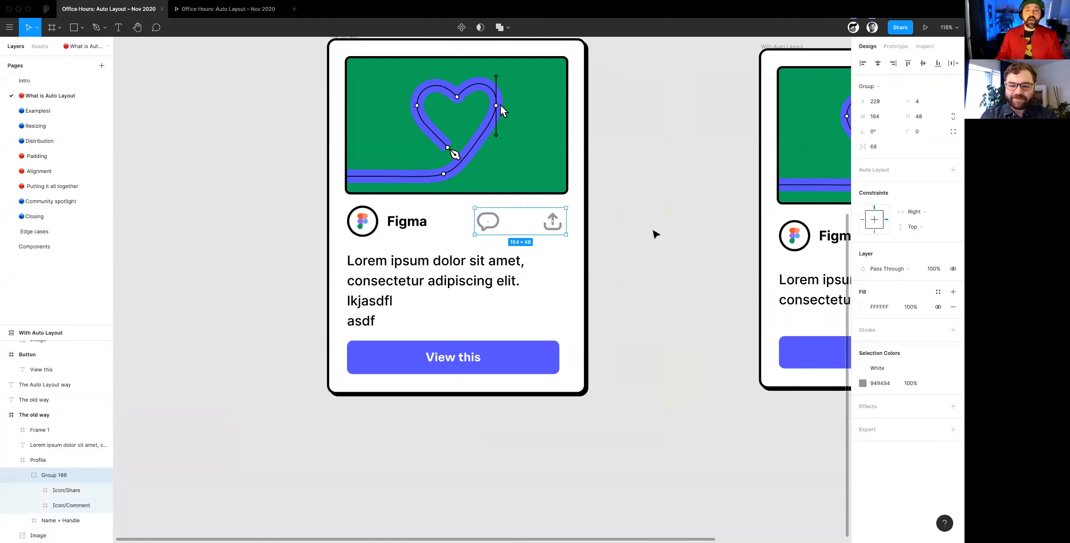
pyautogui.hotkey('shift', 'Return')
# - Remove Auto Layout from the button under "The Auto Layout way" and add it back
pyautogui.hscroll(6, 647, 217)
pyautogui.scroll(-5, 599, 220)
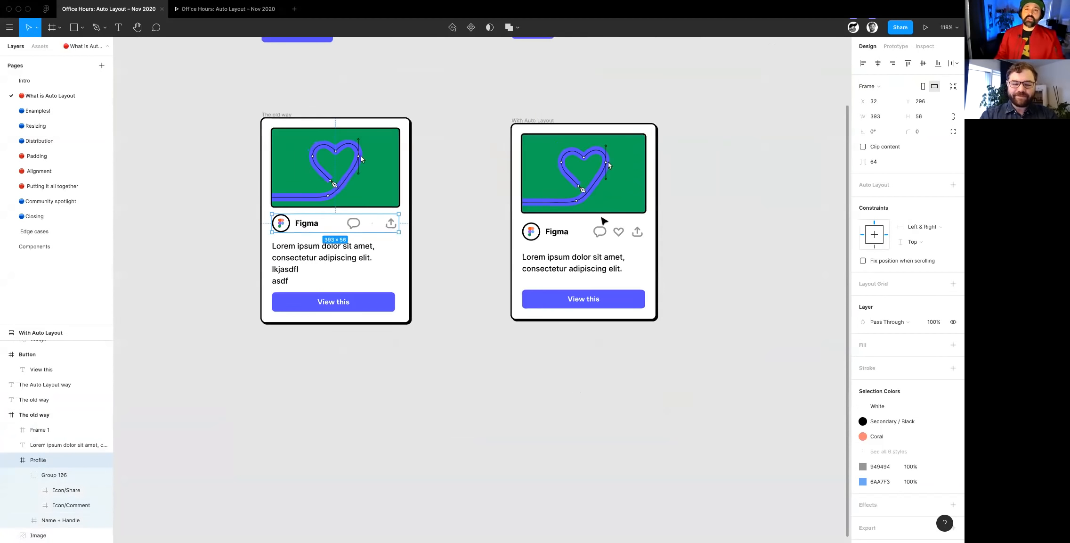
pyautogui.scroll(2, 603, 221)
pyautogui.hscroll(2, 604, 221)
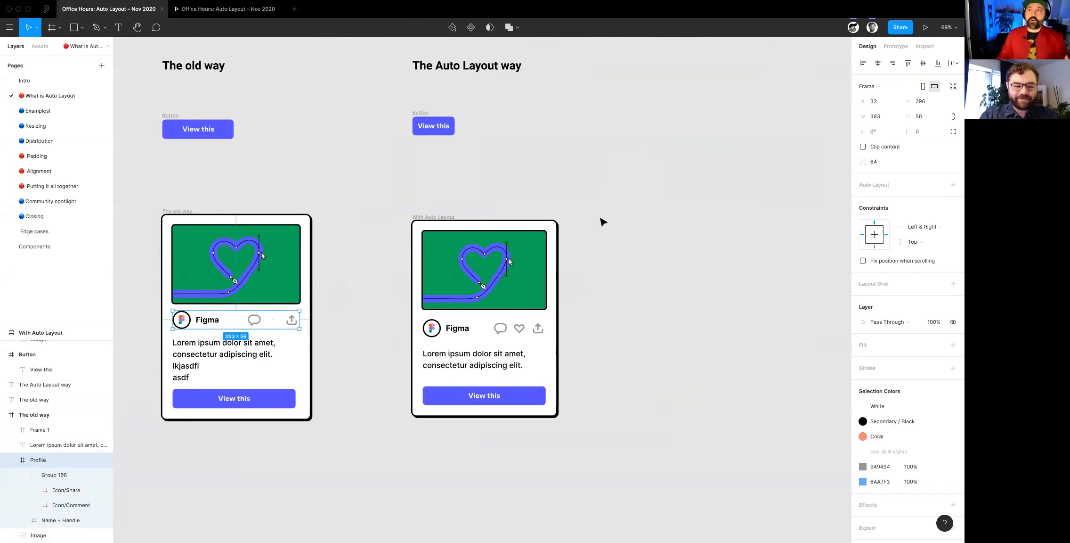
pyautogui.scroll(3, 560, 155)
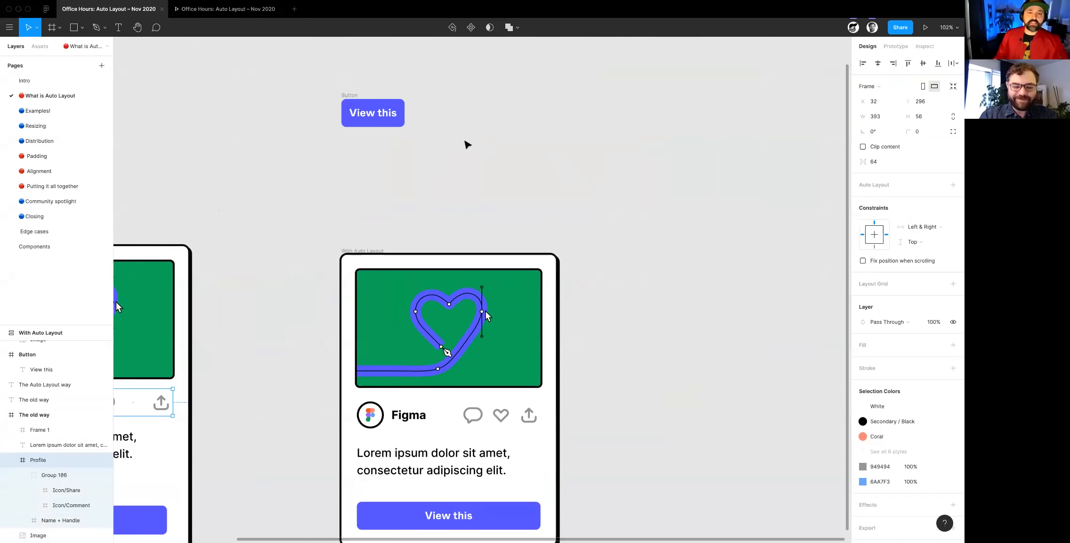
pyautogui.scroll(3, 467, 144)
pyautogui.hscroll(1, 471, 158)
pyautogui.scroll(2, 433, 210)
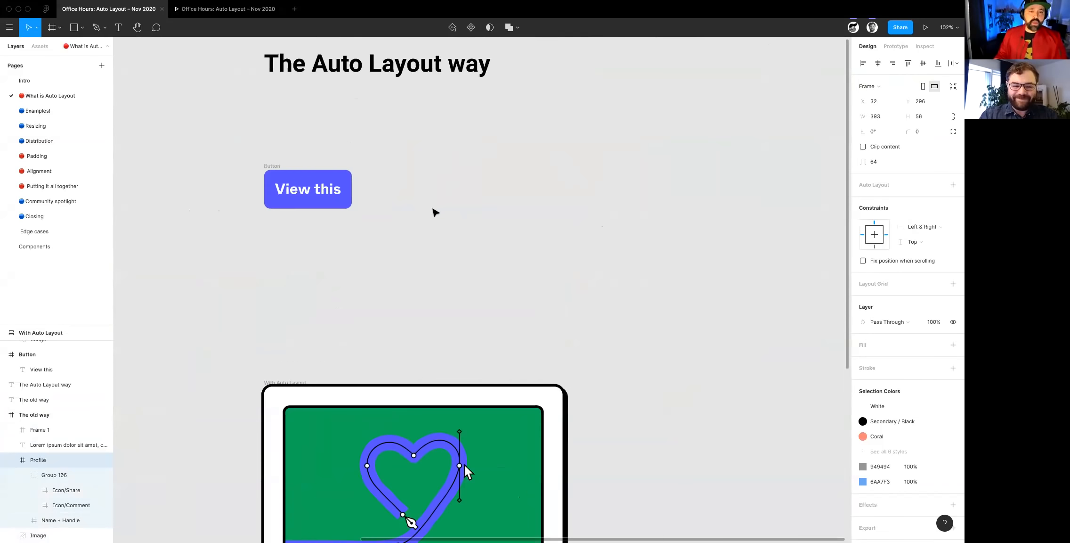
pyautogui.click(265, 164)
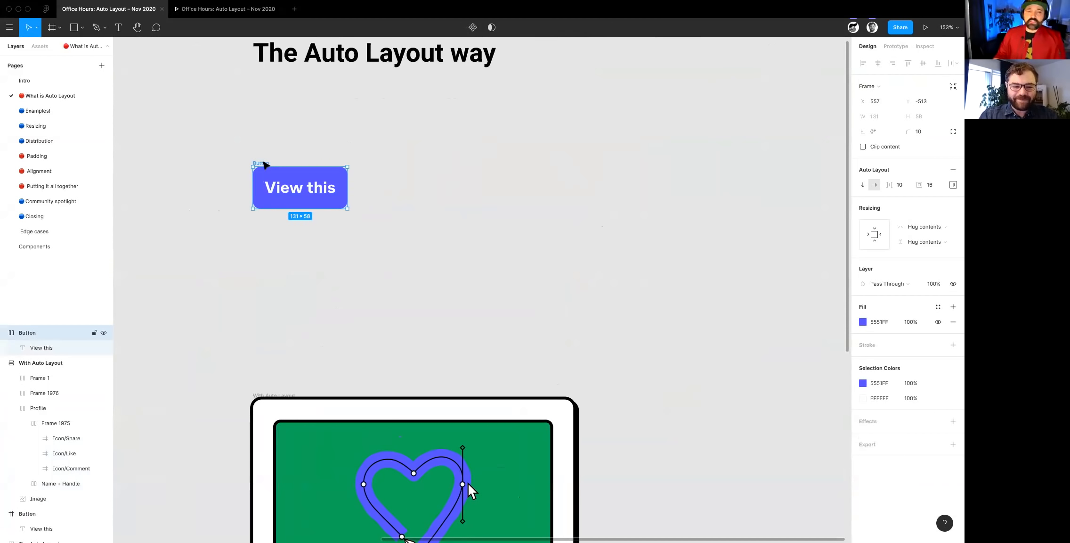
pyautogui.click(954, 169)
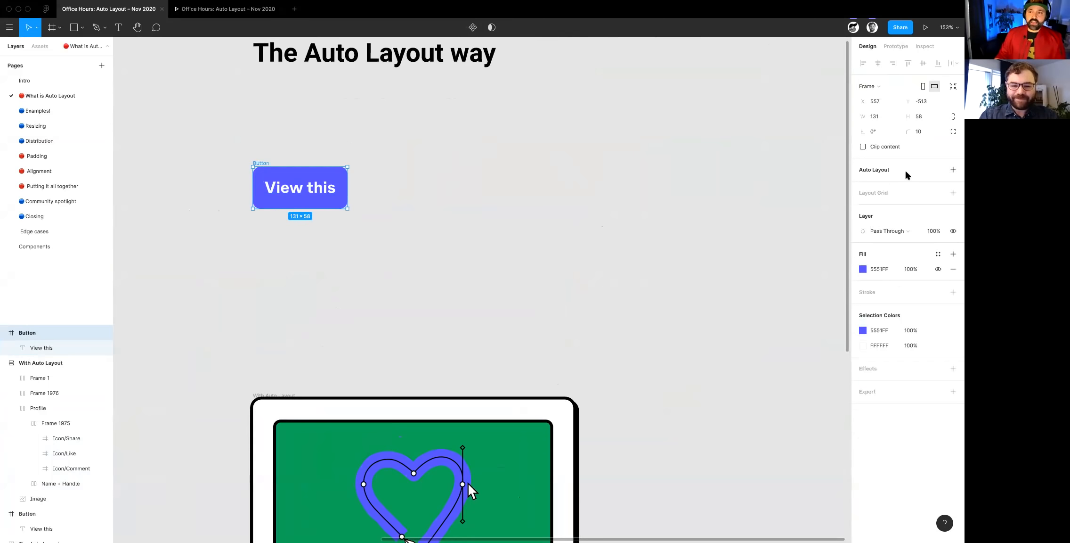
pyautogui.click(953, 170)
# - Append "aldskfasd ;lfk" to the Auto Layout button's label and inspect the padding around its text
pyautogui.click(314, 191)
pyautogui.doubleClick(314, 192)
pyautogui.press('End')
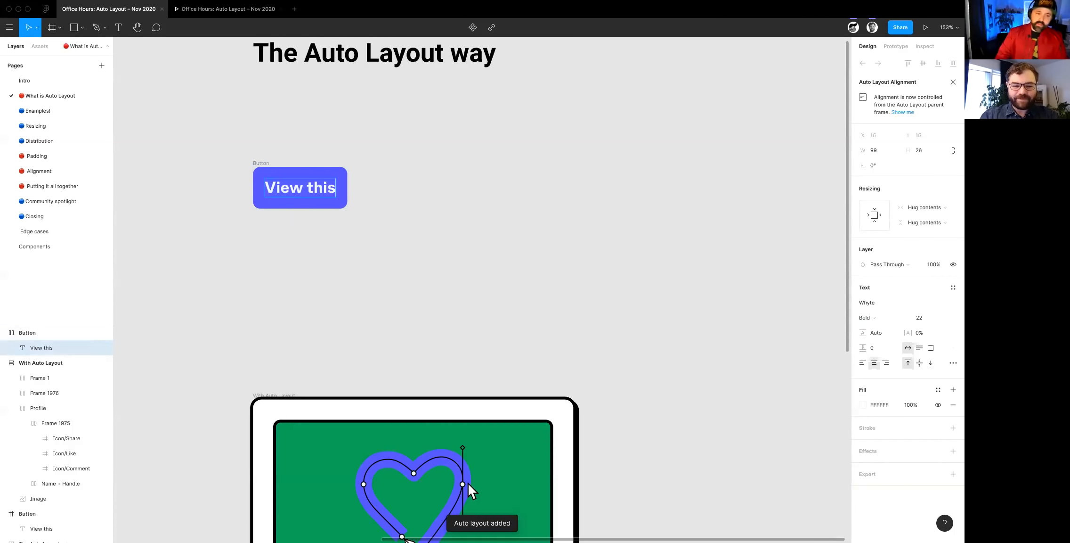
pyautogui.write('aldskfasd ;lfk')
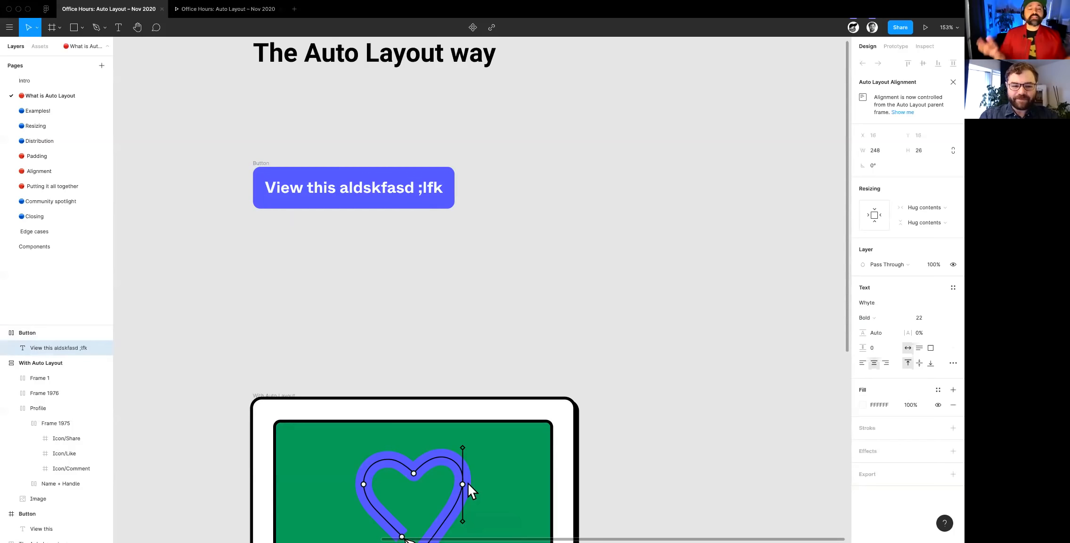
pyautogui.scroll(6, 400, 186)
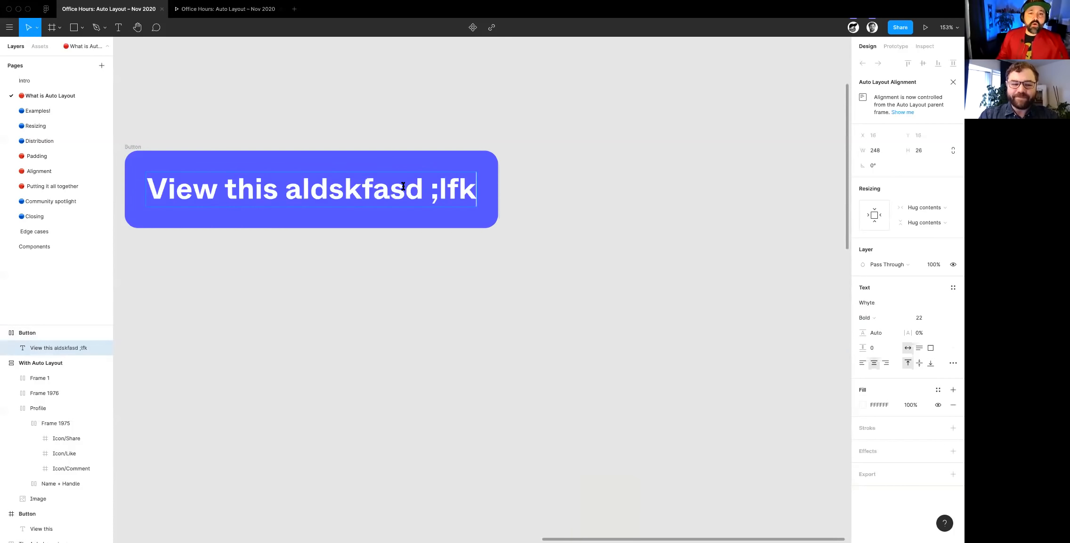
pyautogui.scroll(2, 485, 148)
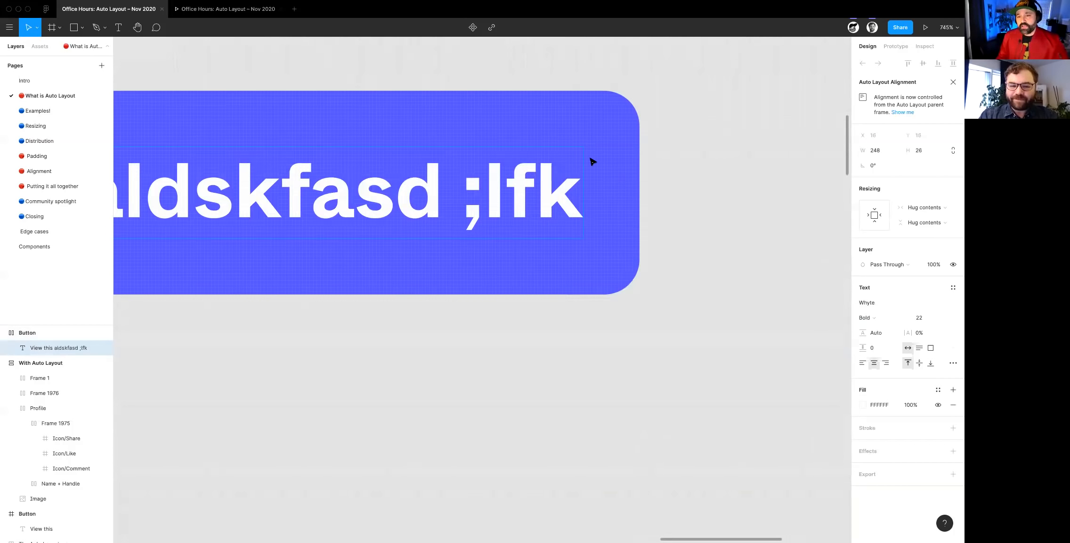
pyautogui.scroll(-4, 626, 263)
# - Set the Auto Layout button's left and right padding to 32 each
pyautogui.press('Escape')
pyautogui.scroll(-3, 257, 187)
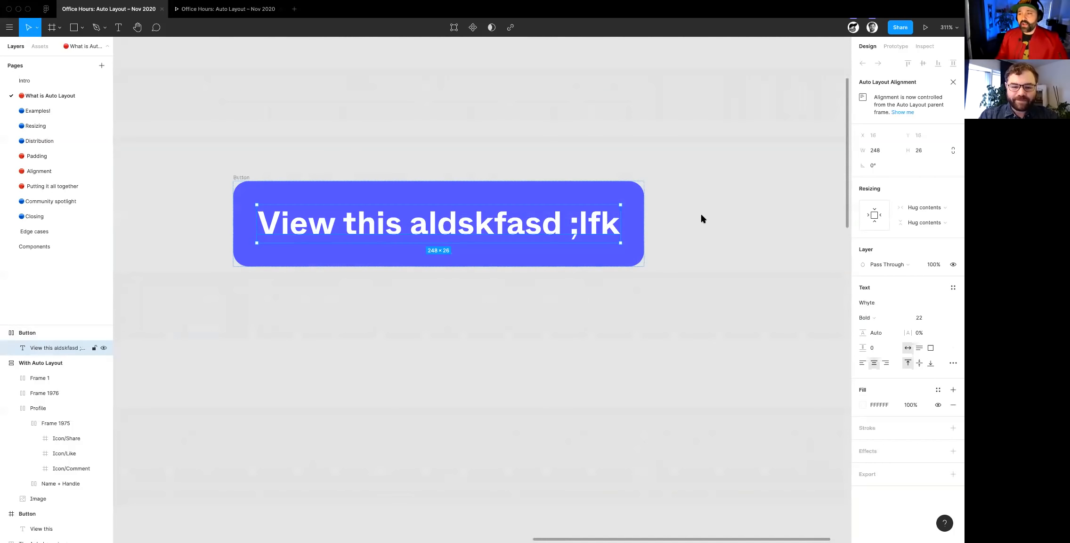
pyautogui.press('Escape')
pyautogui.click(952, 185)
pyautogui.click(894, 226)
pyautogui.press('Return')
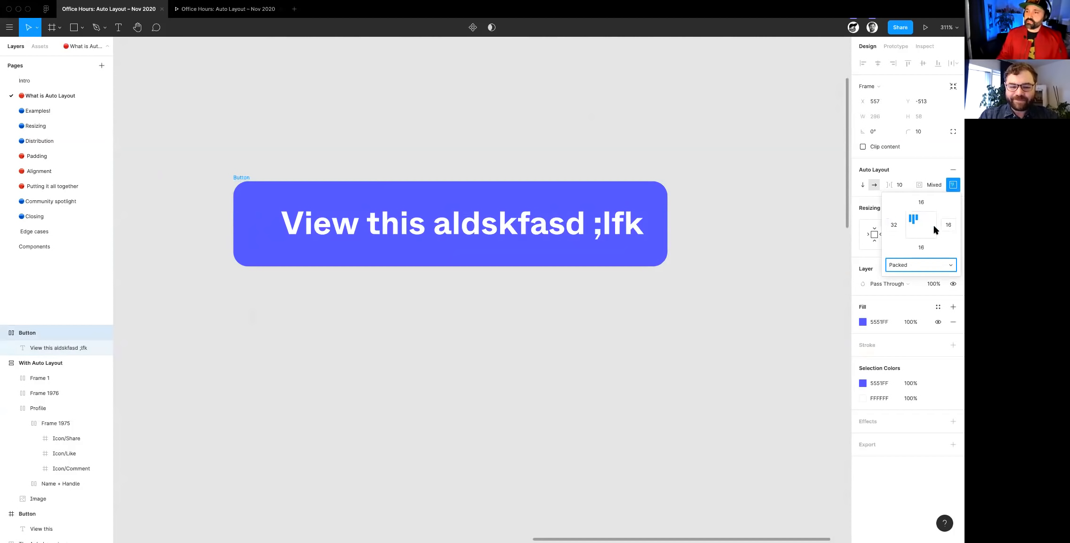
pyautogui.click(949, 225)
pyautogui.write('32')
pyautogui.press('Return')
pyautogui.click(354, 306)
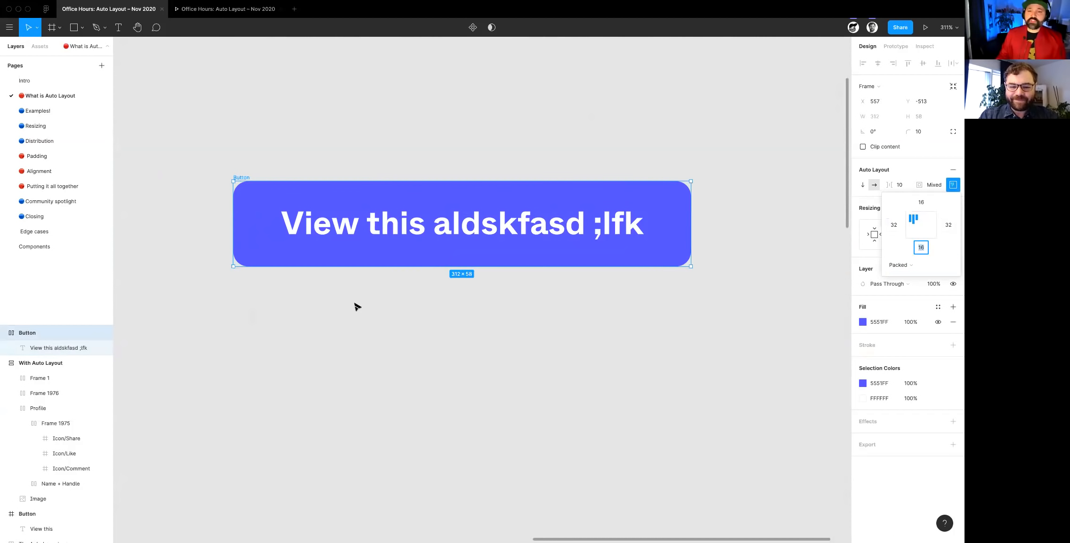
pyautogui.click(357, 307)
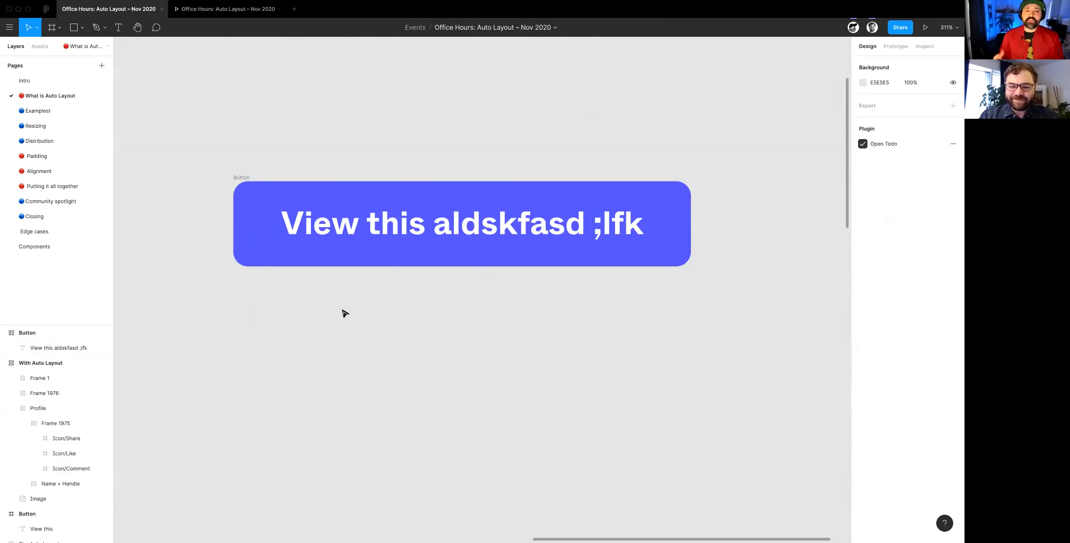
# - Examine the With Auto Layout card's image, Profile row, paragraph and button
pyautogui.scroll(-2, 626, 278)
pyautogui.scroll(-2, 612, 271)
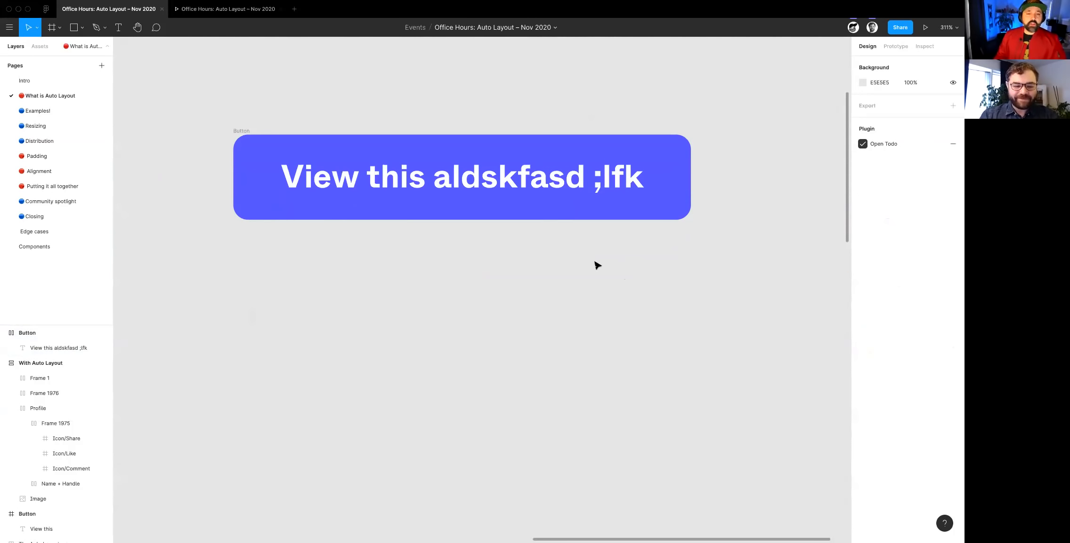
pyautogui.scroll(-3, 596, 266)
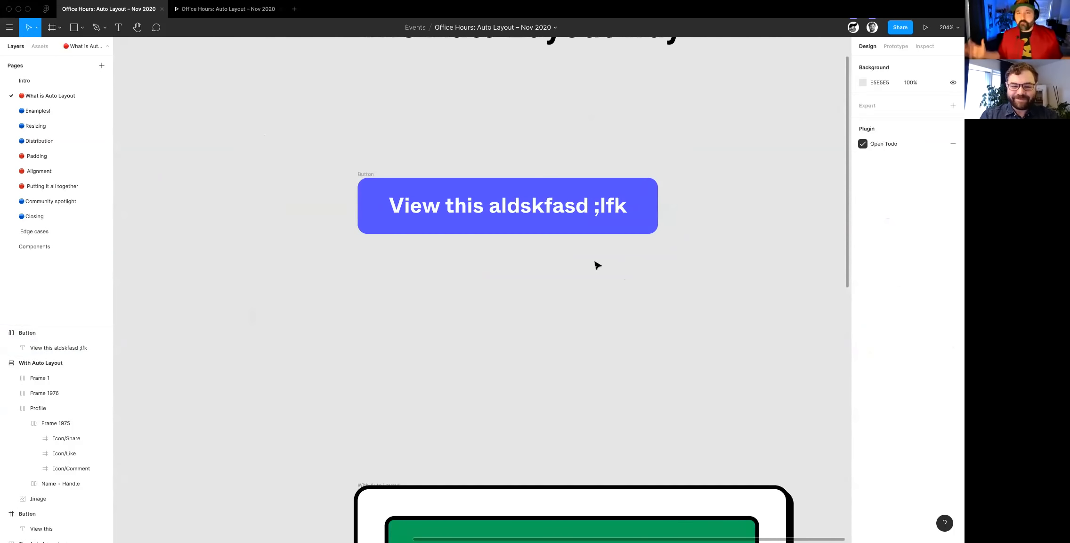
pyautogui.scroll(-10, 585, 259)
pyautogui.hscroll(10, 584, 259)
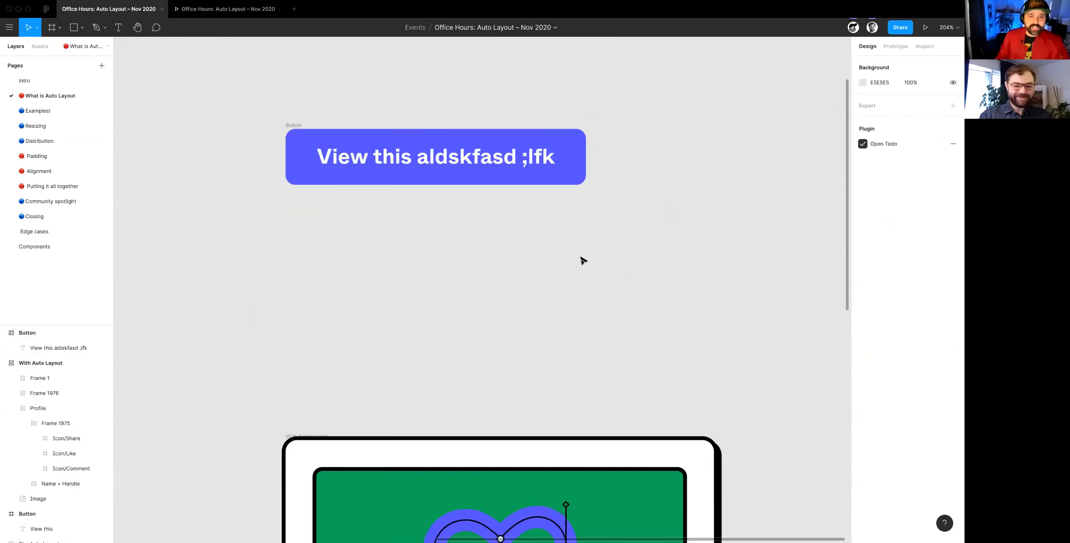
pyautogui.hscroll(-5, 584, 259)
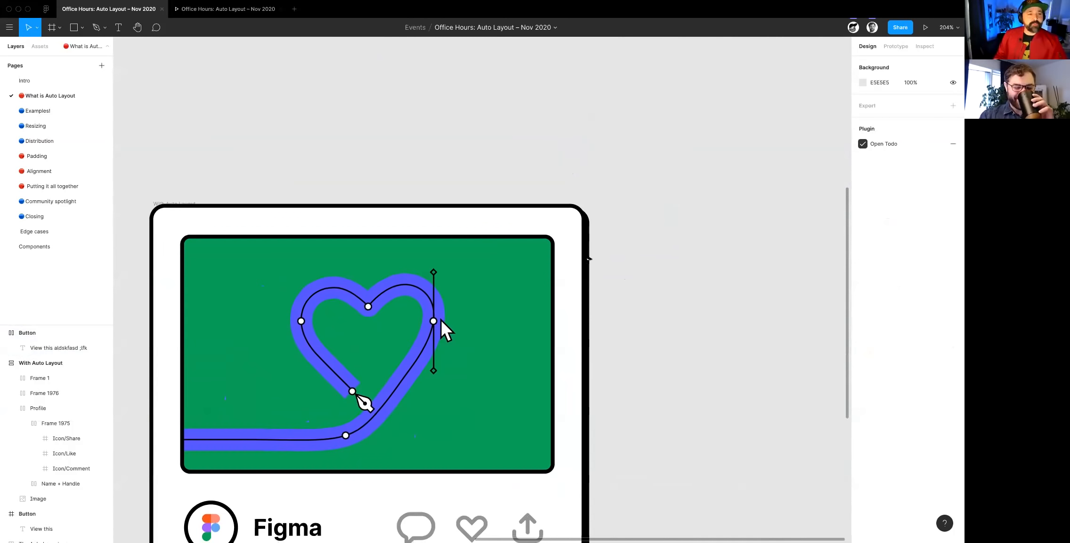
pyautogui.scroll(-6, 586, 258)
pyautogui.scroll(-5, 586, 258)
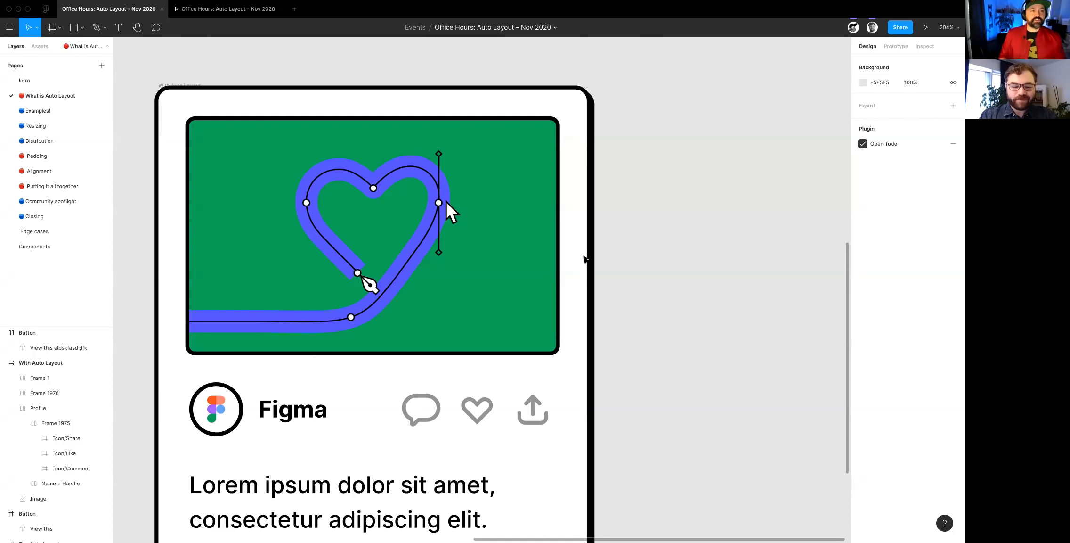
pyautogui.scroll(-2, 575, 281)
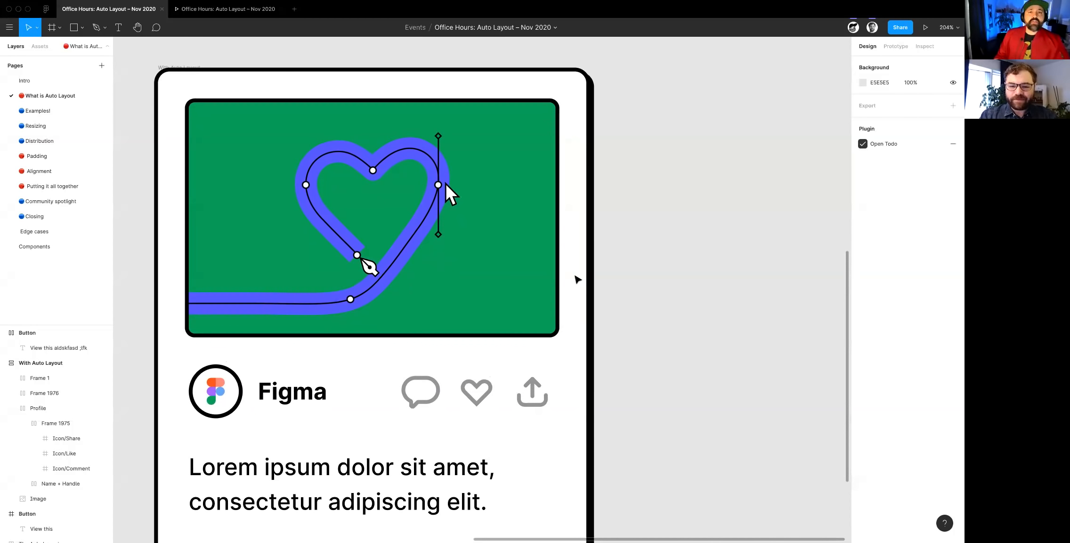
pyautogui.scroll(-2, 577, 278)
pyautogui.keyDown('ctrl'); pyautogui.scroll(-3, 575, 277); pyautogui.keyUp('ctrl')
pyautogui.scroll(-3, 518, 292)
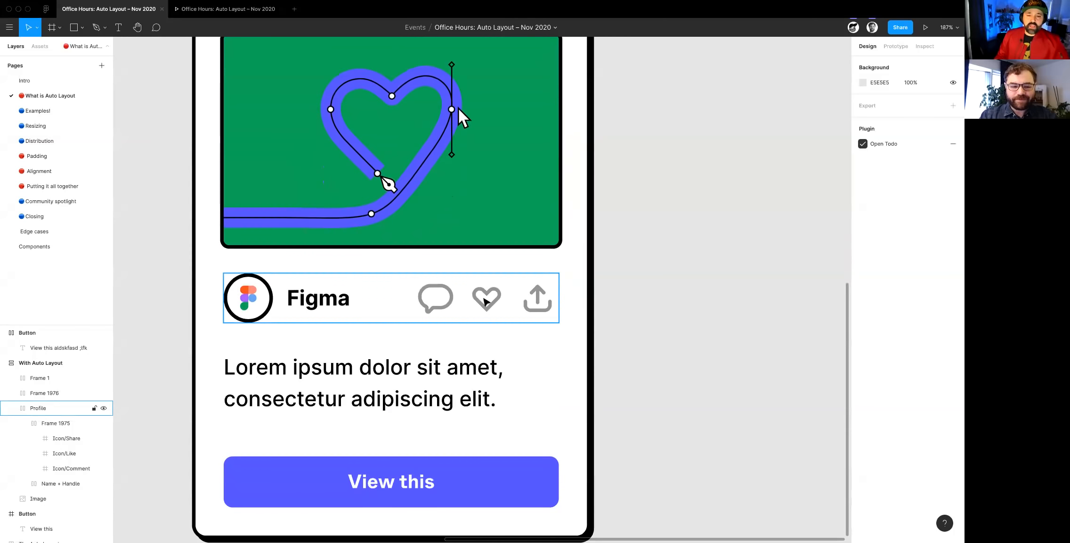
# - Delete the heart icon from the Profile row of the With Auto Layout card
pyautogui.doubleClick(485, 302)
pyautogui.hscroll(1, 490, 304)
pyautogui.click(497, 306)
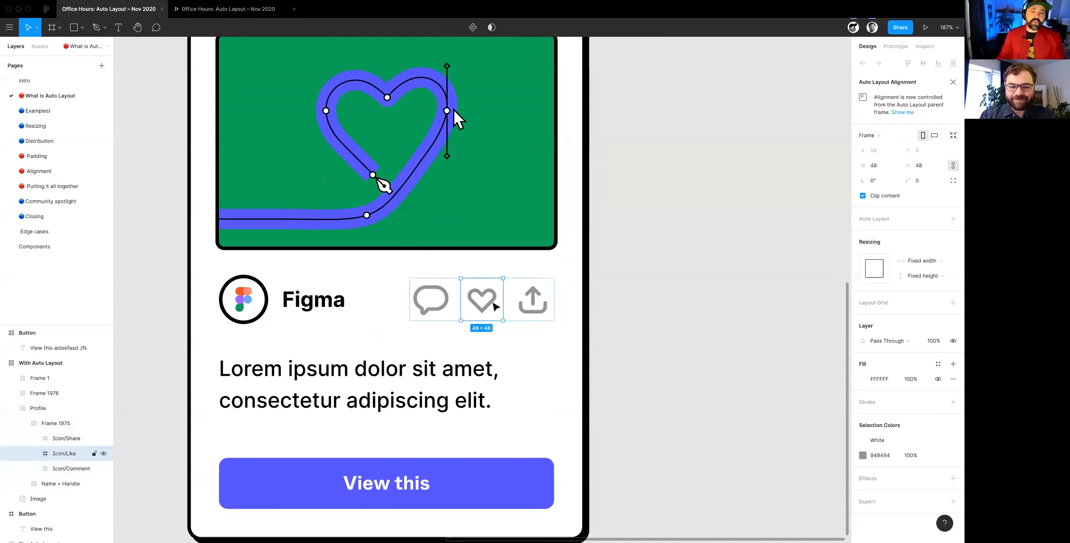
pyautogui.press('Delete')
pyautogui.scroll(-3, 592, 330)
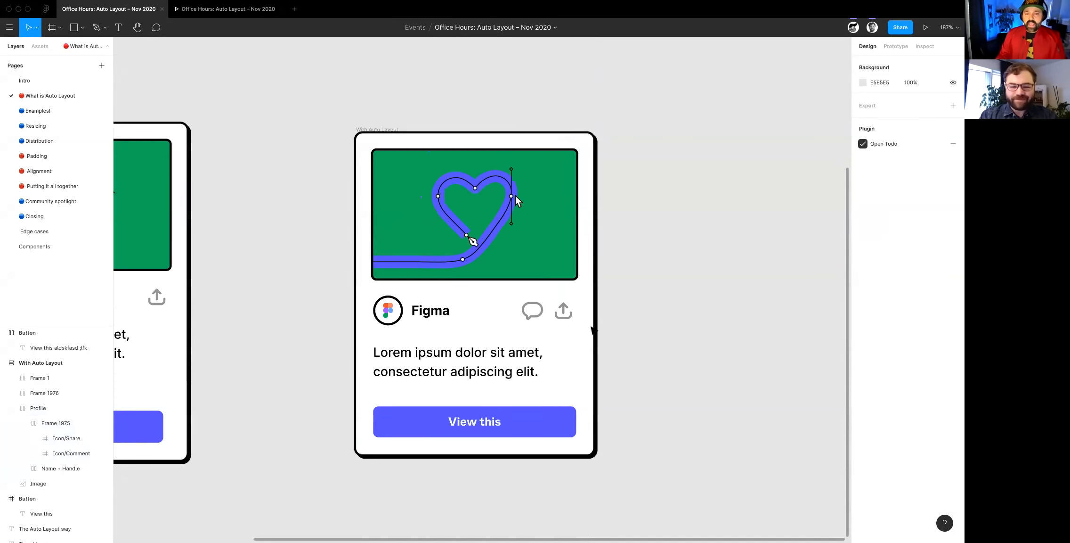
# - Append the lines "lakjsdf", "a", "sdf", "asd" and "f" to the paragraph in the With Auto Layout card
pyautogui.click(593, 330)
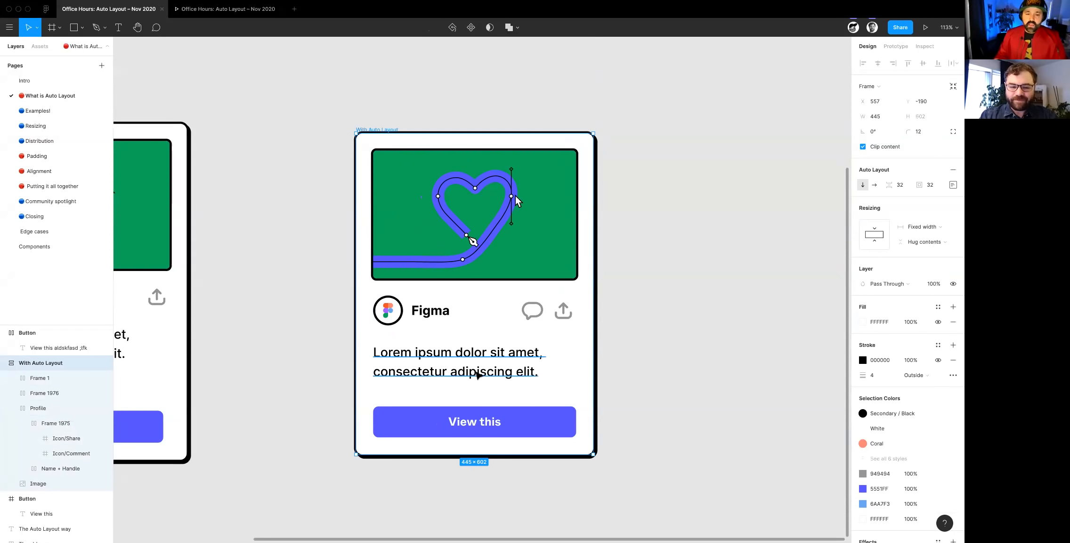
pyautogui.doubleClick(477, 374)
pyautogui.click(552, 371)
pyautogui.press('Return')
pyautogui.write('lakjsdf')
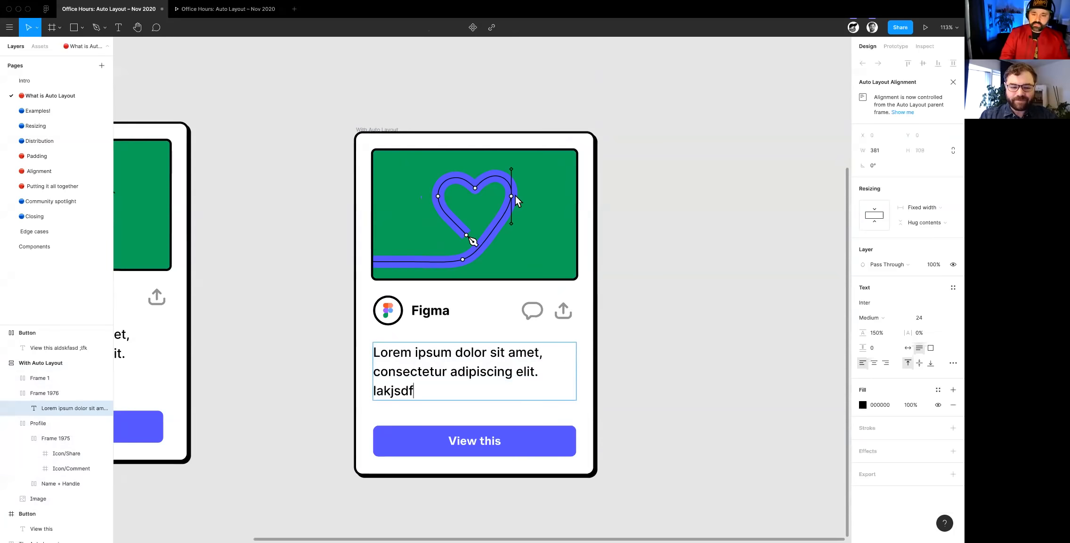
pyautogui.write(' a sdf asd f')
pyautogui.scroll(-5, 659, 414)
pyautogui.press('Escape')
pyautogui.scroll(3, 659, 414)
pyautogui.scroll(-3, 655, 418)
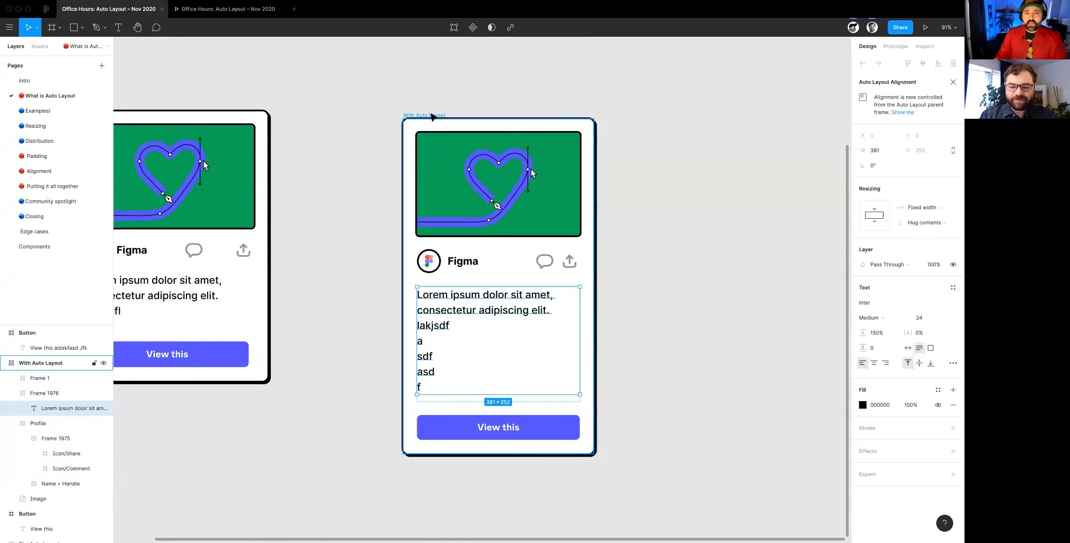
# - Try narrowing the With Auto Layout card to a width of about 365, undo it, and shift the card up and left
pyautogui.click(432, 116)
pyautogui.moveTo(601, 268); pyautogui.dragTo(561, 269)
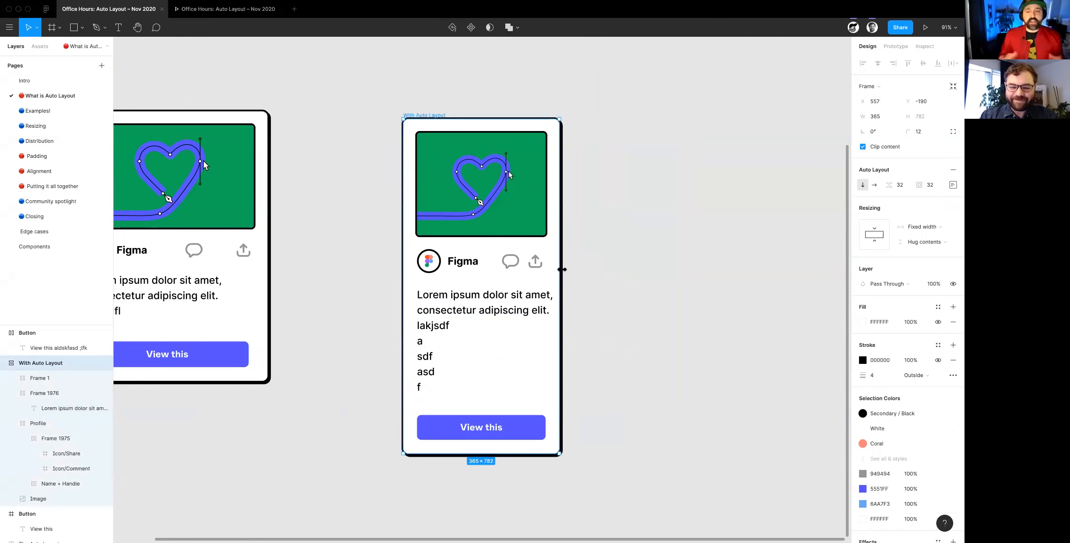
pyautogui.press('super+z')
pyautogui.moveTo(431, 115); pyautogui.dragTo(401, 96)
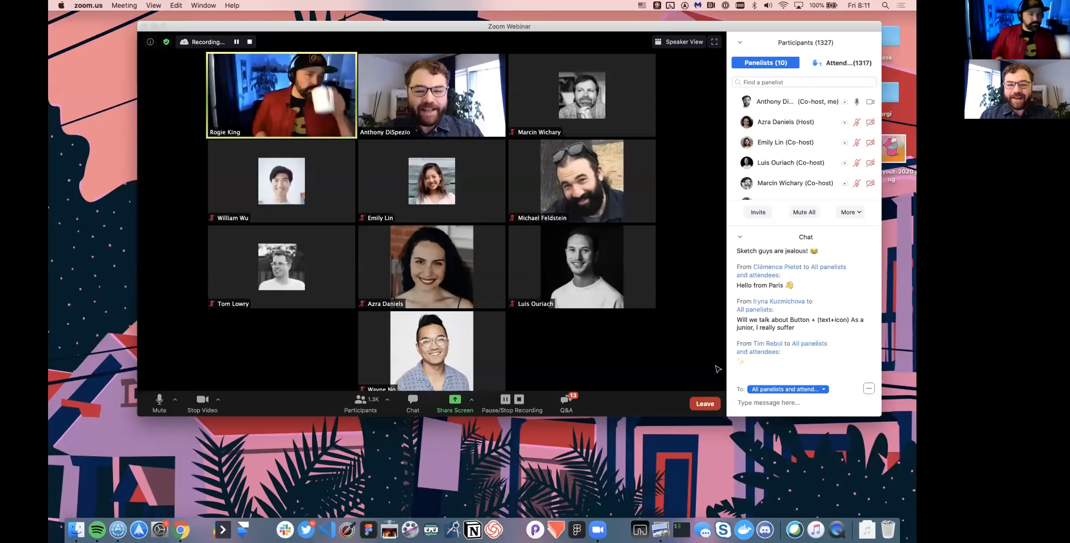
# - Switch to the Figma file and compare the old way card with the With Auto Layout card and its text frame
pyautogui.hotkey('ctrl', 'Right')
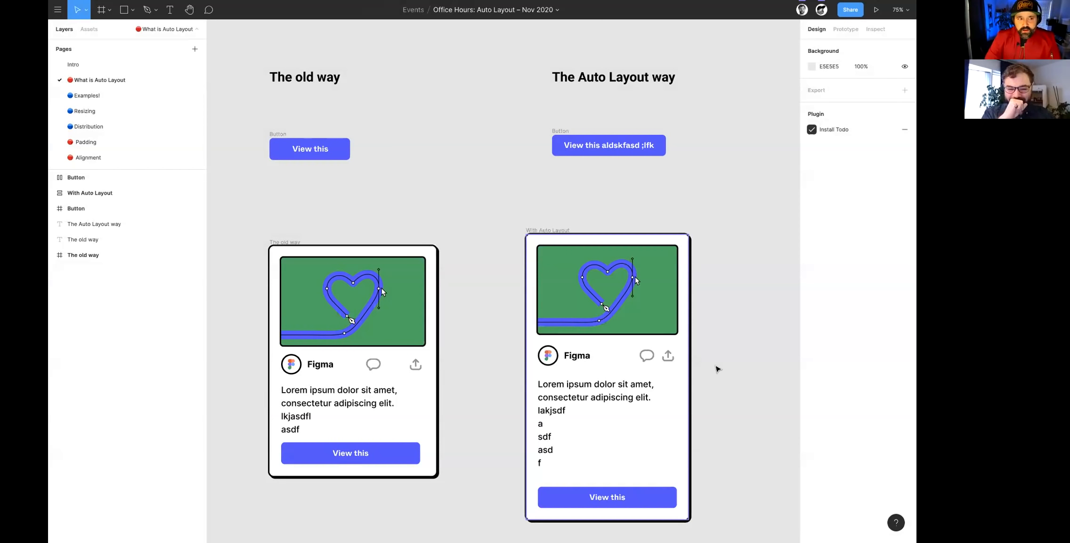
pyautogui.scroll(-3, 659, 326)
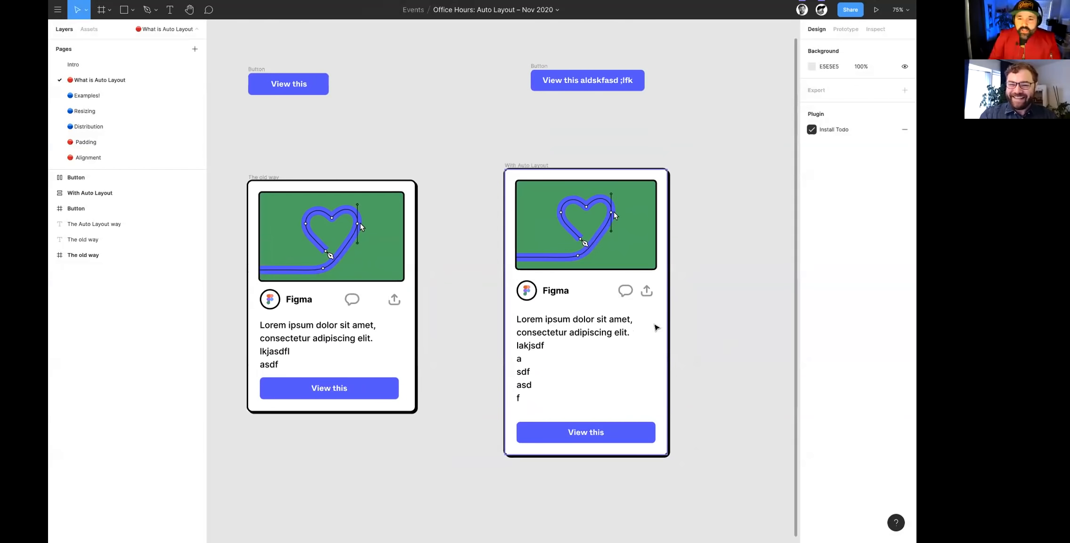
pyautogui.scroll(1, 657, 327)
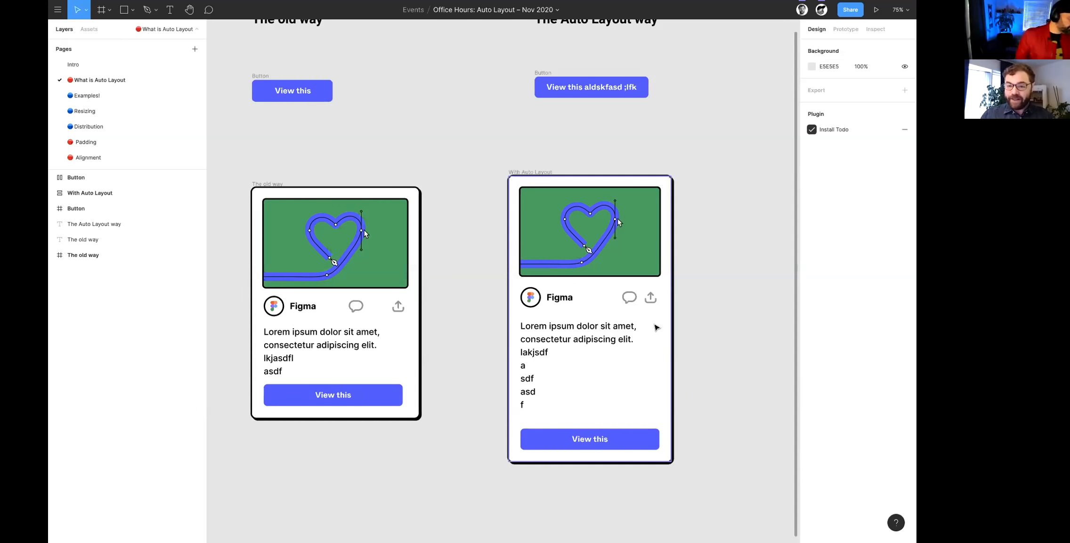
pyautogui.click(664, 320)
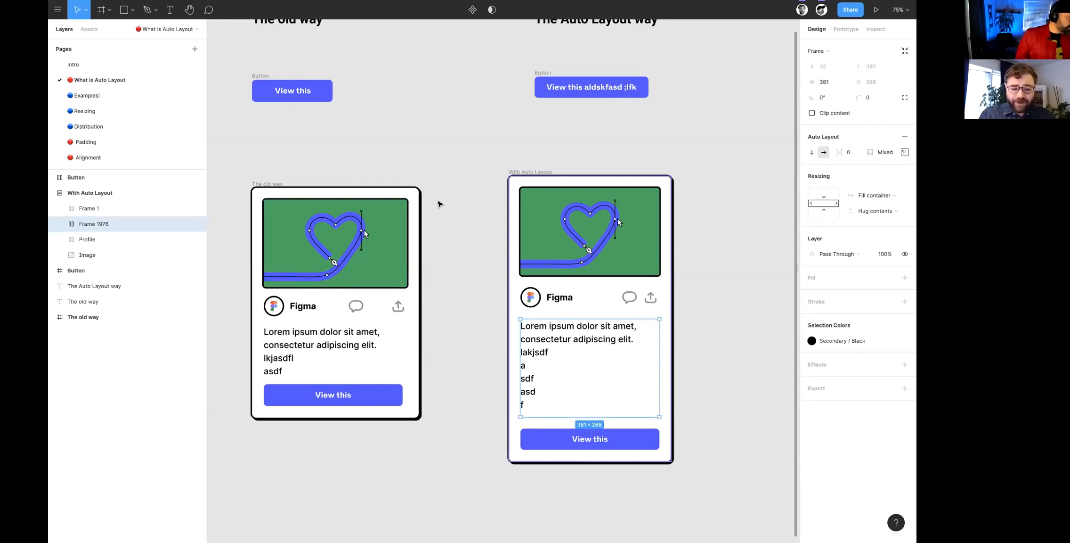
pyautogui.click(440, 205)
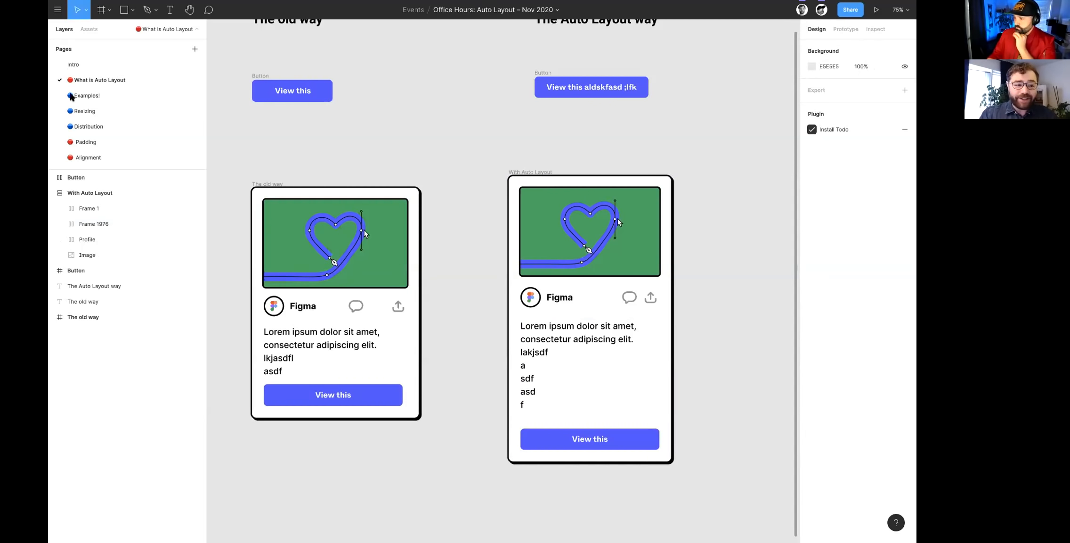
# - Open the Examples! page and resize its to-do lists, making the Todo List frame about 535 wide
pyautogui.click(74, 97)
pyautogui.moveTo(543, 267); pyautogui.dragTo(430, 320)
pyautogui.scroll(-2, 491, 281)
pyautogui.click(500, 297)
pyautogui.moveTo(500, 320); pyautogui.dragTo(543, 338)
pyautogui.scroll(-1, 506, 336)
pyautogui.scroll(-5, 506, 336)
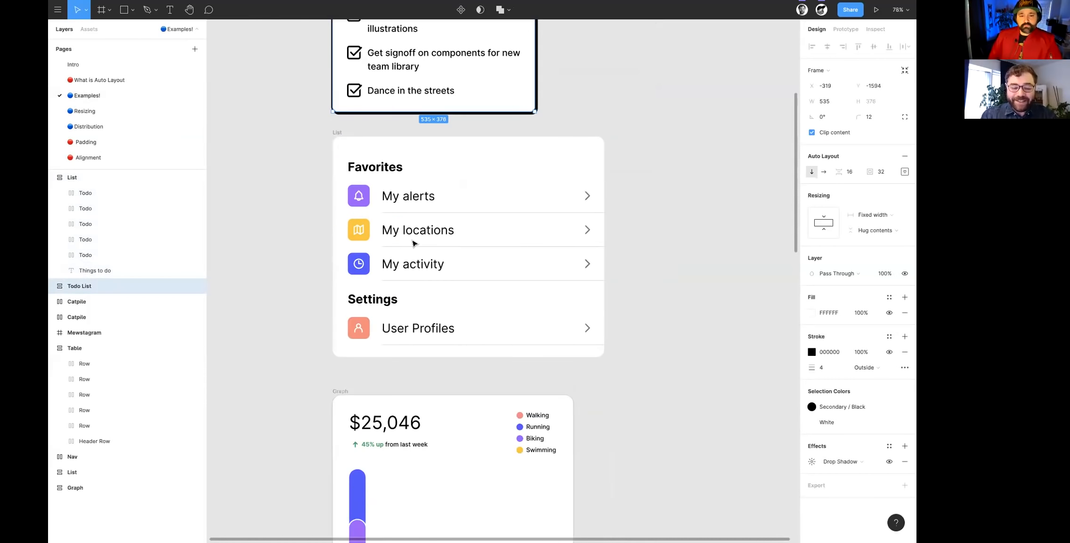
# - Widen the List frame containing Favorites and Settings to about 764
pyautogui.scroll(2, 392, 220)
pyautogui.click(337, 197)
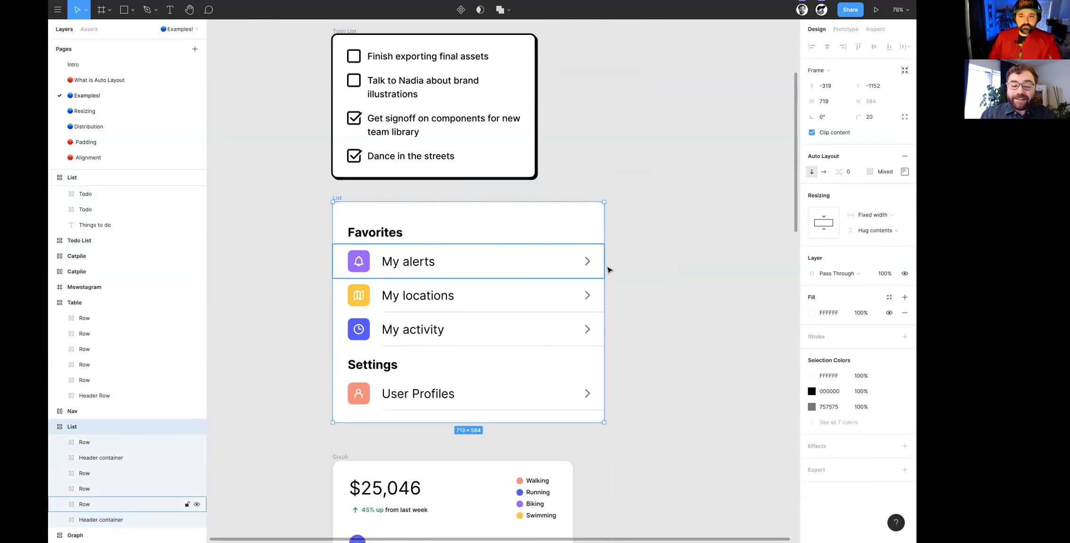
pyautogui.moveTo(575, 249); pyautogui.dragTo(618, 283)
pyautogui.scroll(-10, 621, 283)
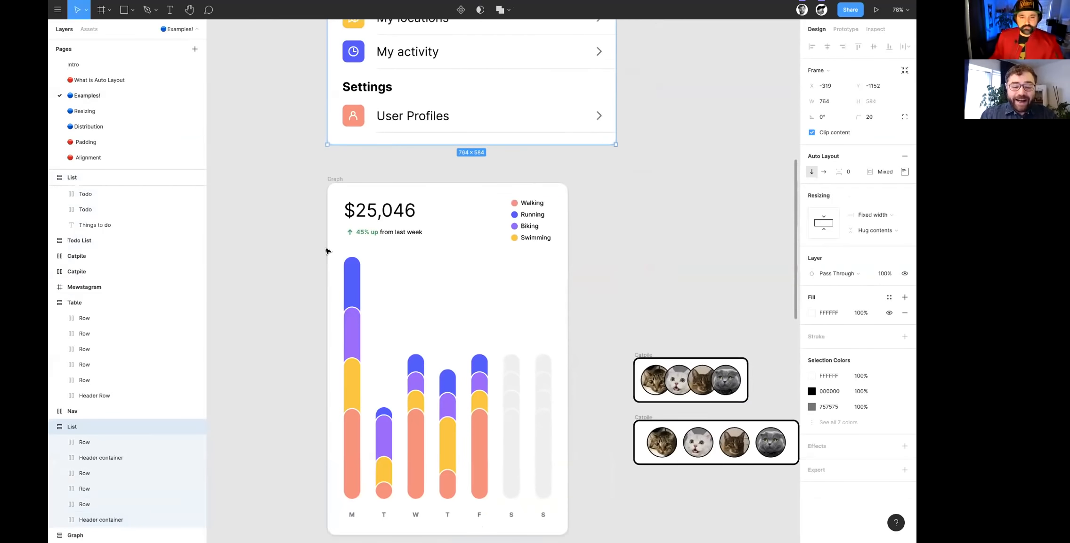
# - Resize the Graph frame to about 672 × 926
pyautogui.scroll(-3, 326, 251)
pyautogui.scroll(2, 414, 249)
pyautogui.hscroll(2, 413, 249)
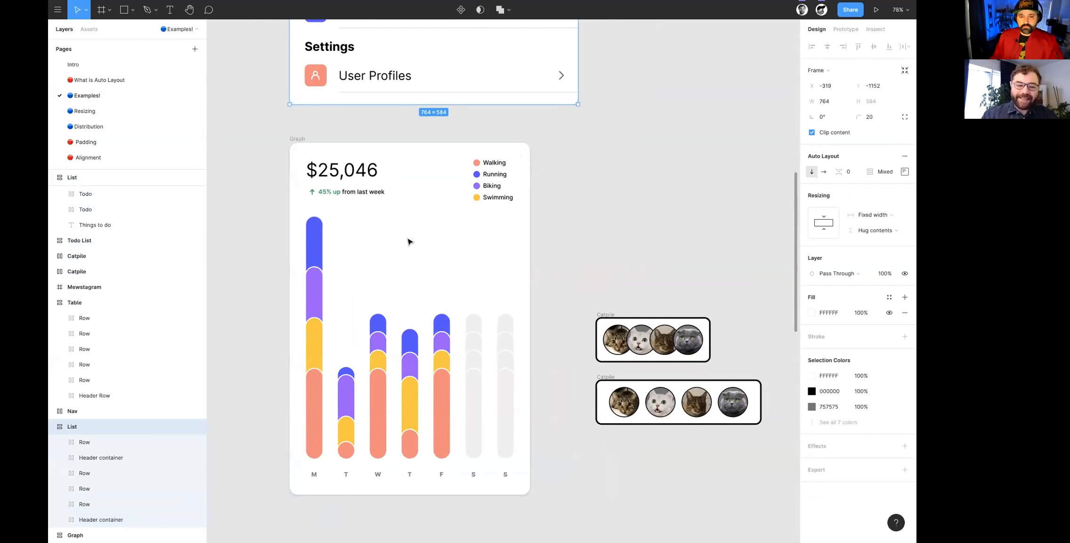
pyautogui.click(302, 147)
pyautogui.scroll(-2, 370, 196)
pyautogui.hscroll(1, 370, 196)
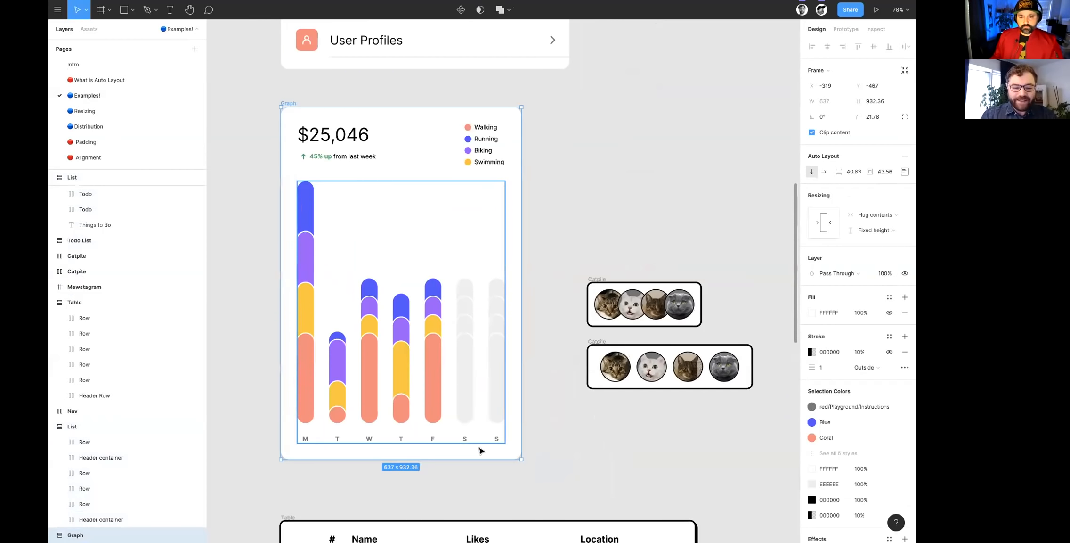
pyautogui.moveTo(523, 459); pyautogui.dragTo(537, 457)
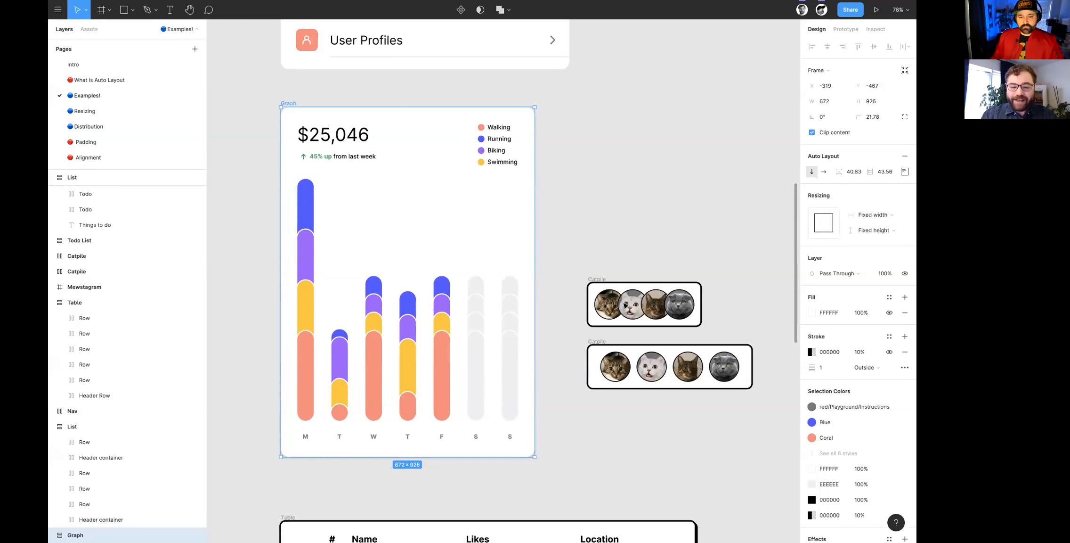
# - Enlarge the Table frame of cats to about 1185 × 545
pyautogui.hscroll(2, 583, 313)
pyautogui.scroll(1, 583, 312)
pyautogui.scroll(5, 555, 304)
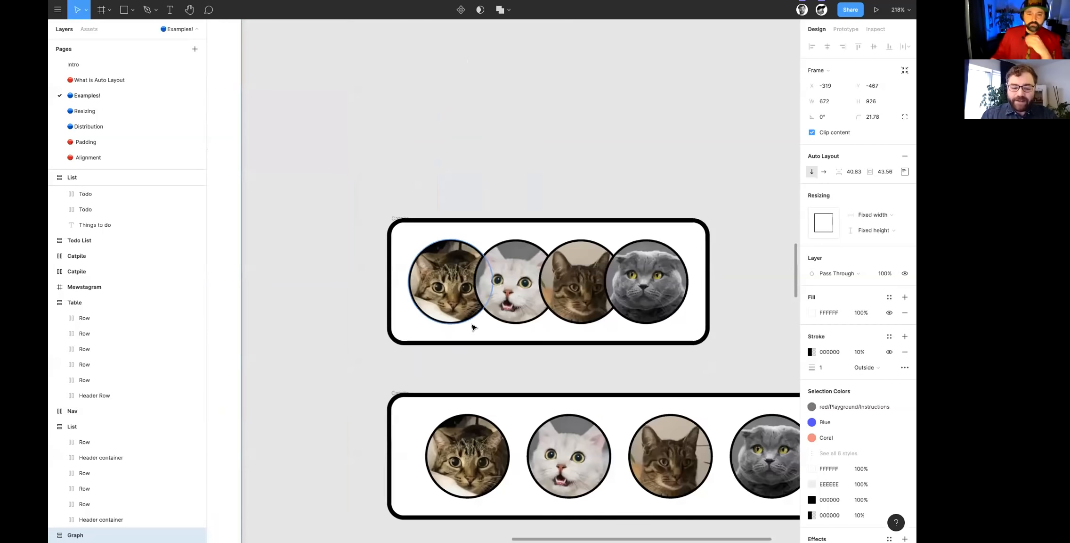
pyautogui.scroll(-5, 485, 332)
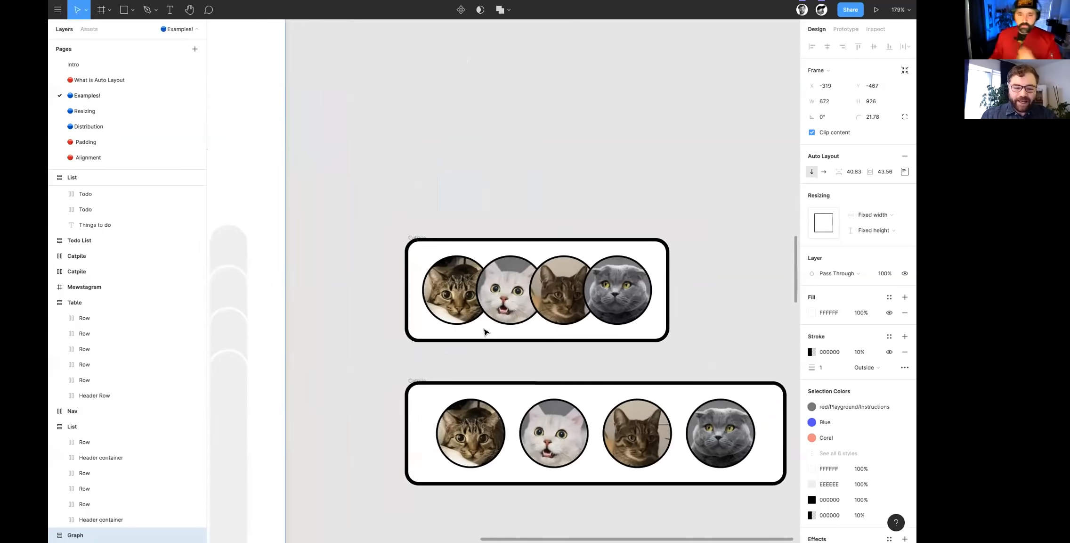
pyautogui.scroll(-5, 485, 333)
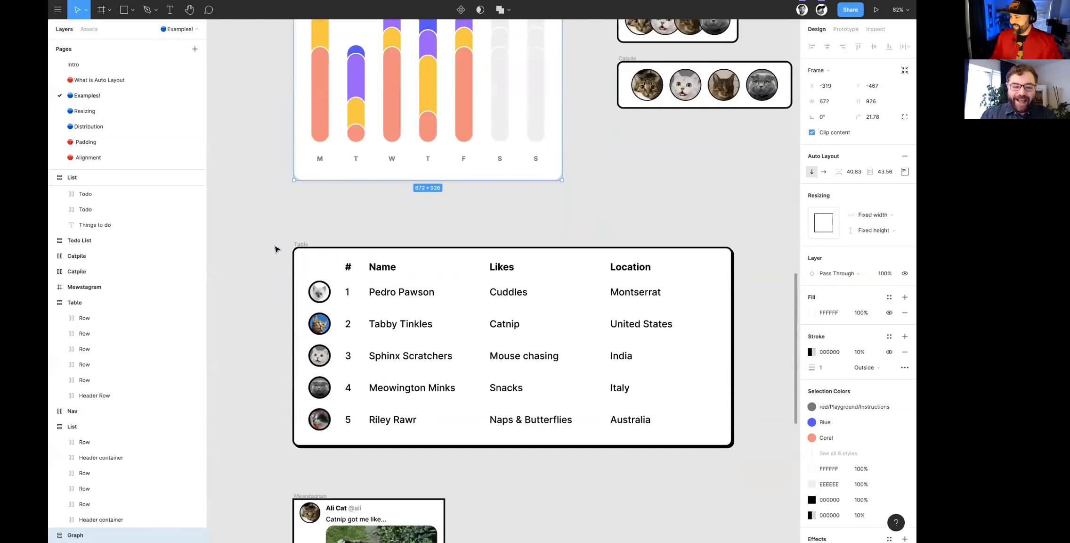
pyautogui.click(302, 243)
pyautogui.scroll(-1, 304, 245)
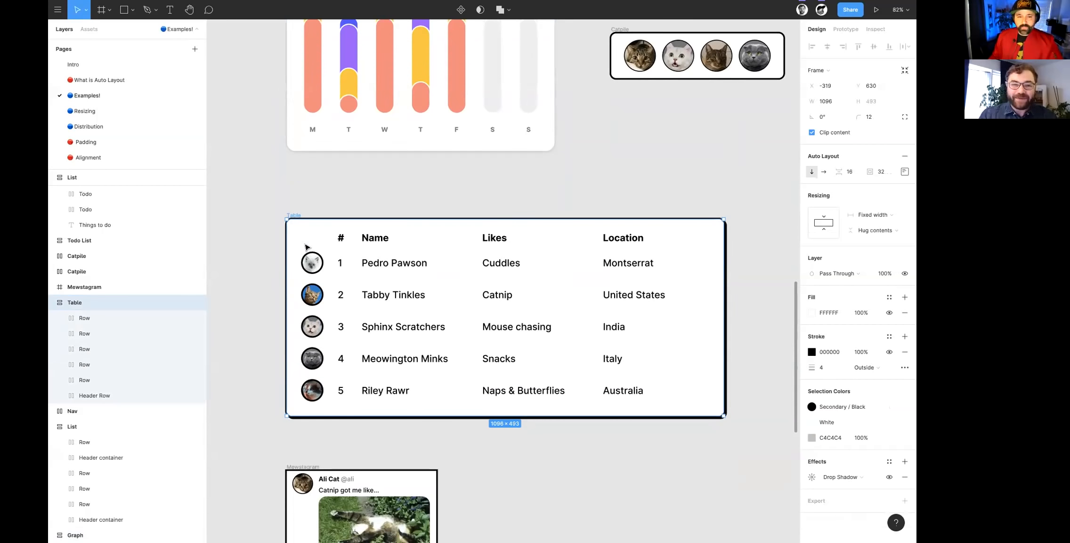
pyautogui.scroll(-1, 305, 247)
pyautogui.scroll(-5, 313, 246)
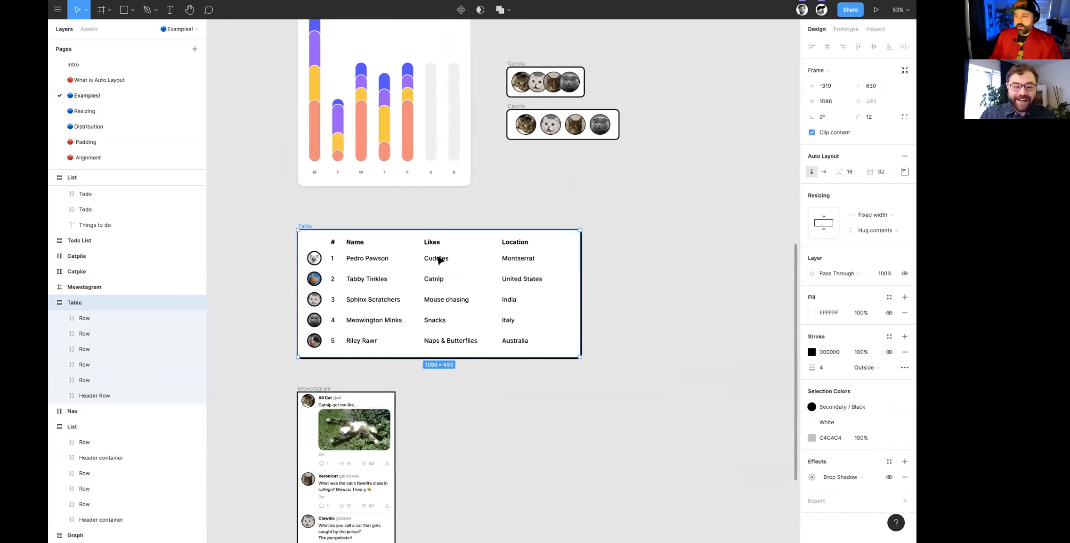
pyautogui.scroll(-1, 471, 283)
pyautogui.moveTo(582, 351); pyautogui.dragTo(603, 361)
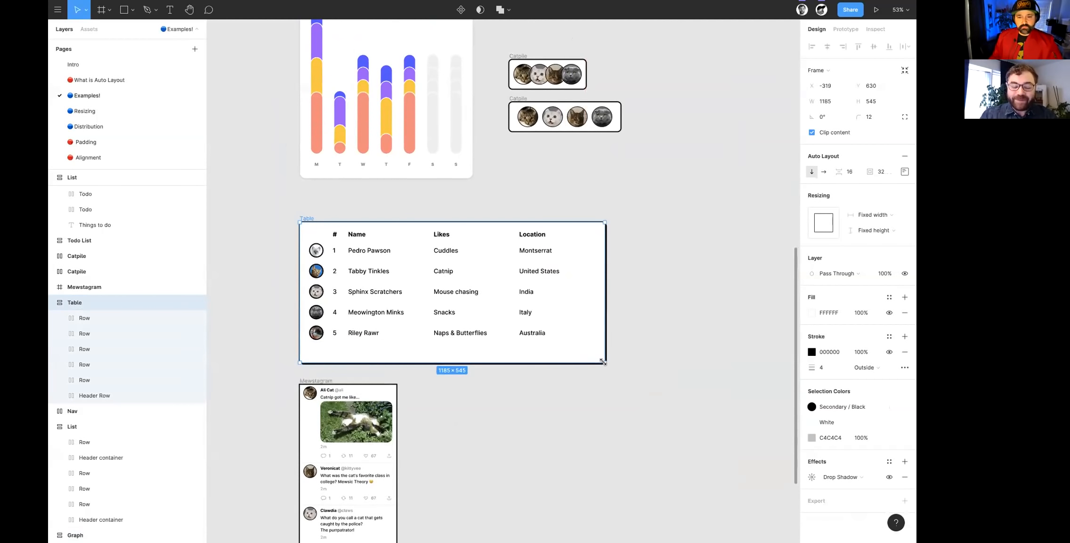
# - Stretch and shrink the Mewstagram screen to test its layout, ending at about 408 × 812
pyautogui.hscroll(-2, 605, 363)
pyautogui.scroll(2, 605, 363)
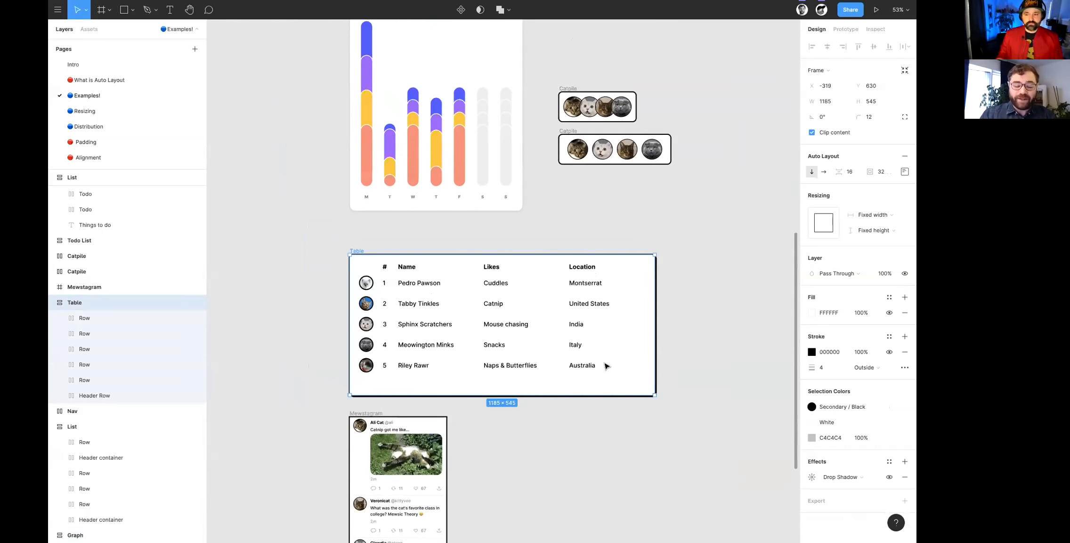
pyautogui.scroll(-2, 605, 364)
pyautogui.scroll(2, 449, 421)
pyautogui.scroll(-5, 451, 421)
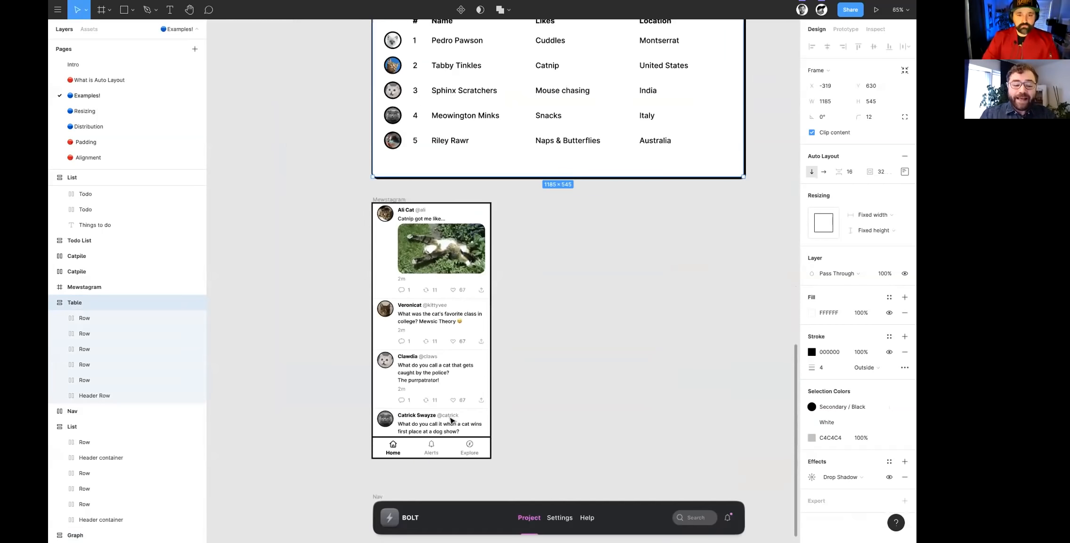
pyautogui.scroll(5, 451, 420)
pyautogui.scroll(1, 451, 420)
pyautogui.click(318, 62)
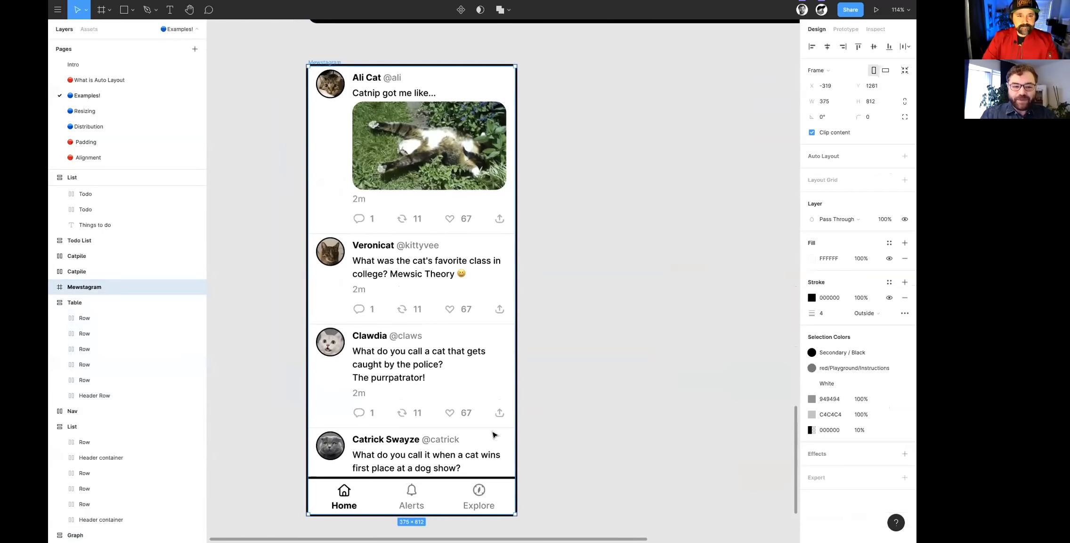
pyautogui.moveTo(562, 504); pyautogui.dragTo(689, 524)
pyautogui.moveTo(759, 479); pyautogui.dragTo(538, 498)
pyautogui.moveTo(627, 491); pyautogui.dragTo(531, 513)
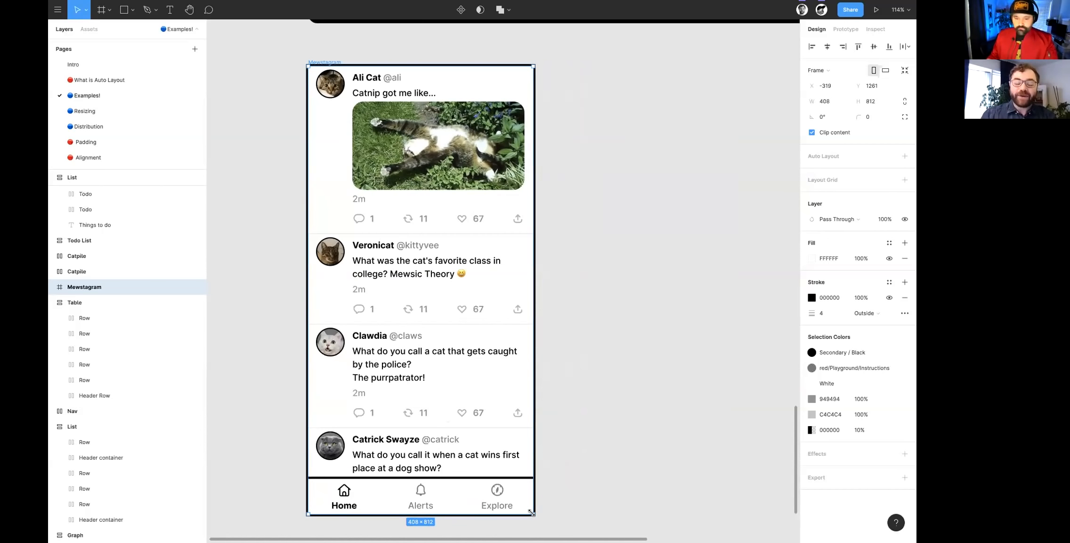
# - Extend the left edge of the Nav bar so it is about 1228 wide
pyautogui.scroll(-10, 532, 518)
pyautogui.keyDown('ctrl'); pyautogui.scroll(-3, 518, 516); pyautogui.keyUp('ctrl')
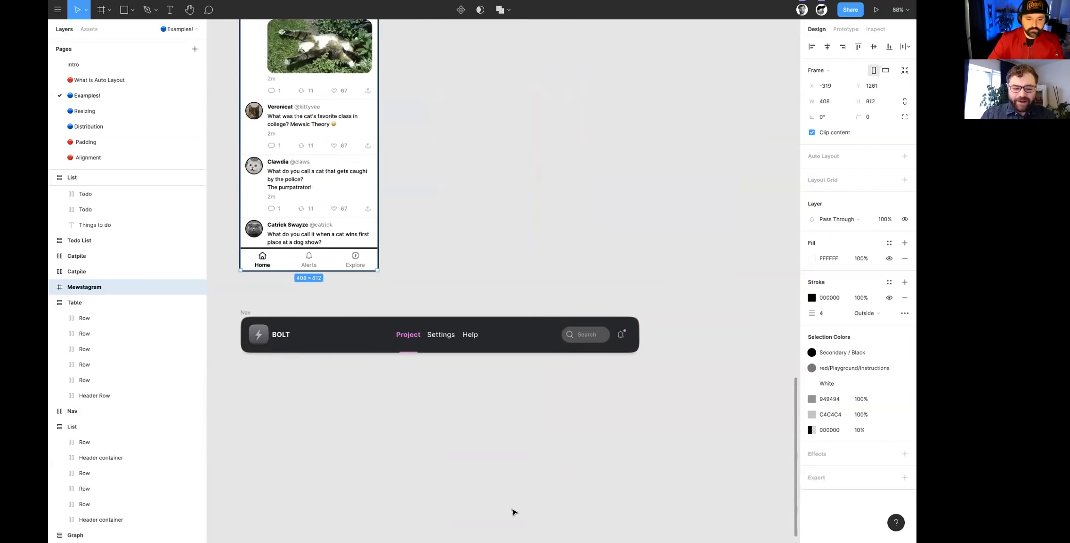
pyautogui.click(259, 323)
pyautogui.moveTo(258, 334); pyautogui.dragTo(301, 344)
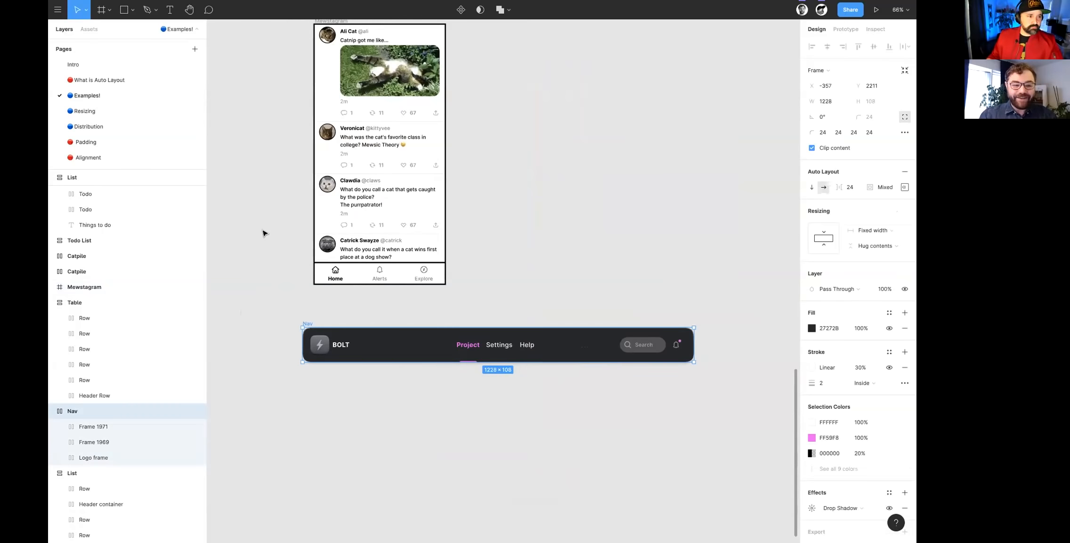
pyautogui.scroll(3, 262, 233)
pyautogui.scroll(2, 262, 232)
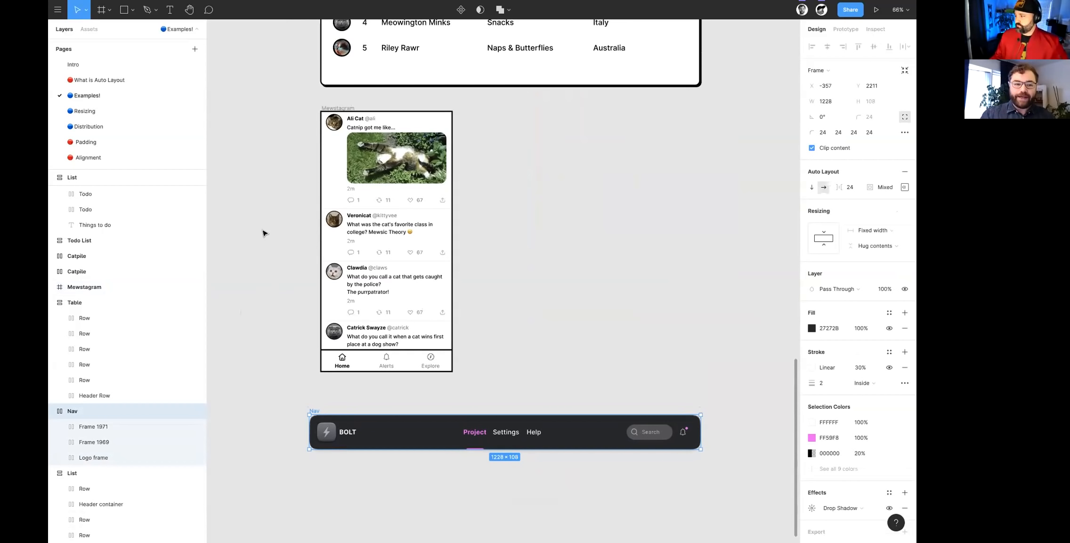
# - Open the Resizing page and select the Search button frame
pyautogui.click(83, 111)
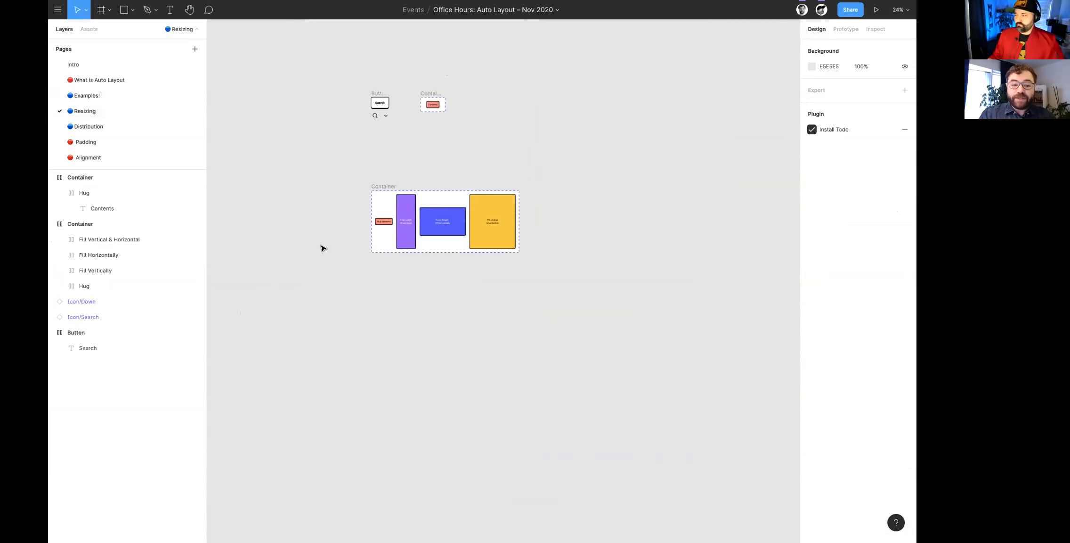
pyautogui.keyDown('ctrl'); pyautogui.scroll(10, 374, 280); pyautogui.keyUp('ctrl')
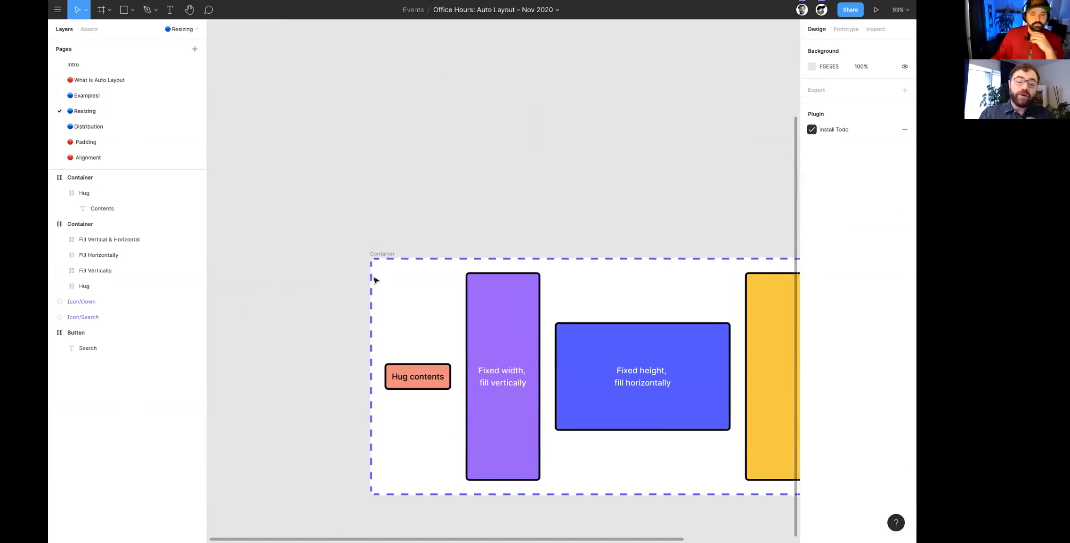
pyautogui.scroll(10, 375, 280)
pyautogui.keyDown('ctrl'); pyautogui.scroll(5, 374, 280); pyautogui.keyUp('ctrl')
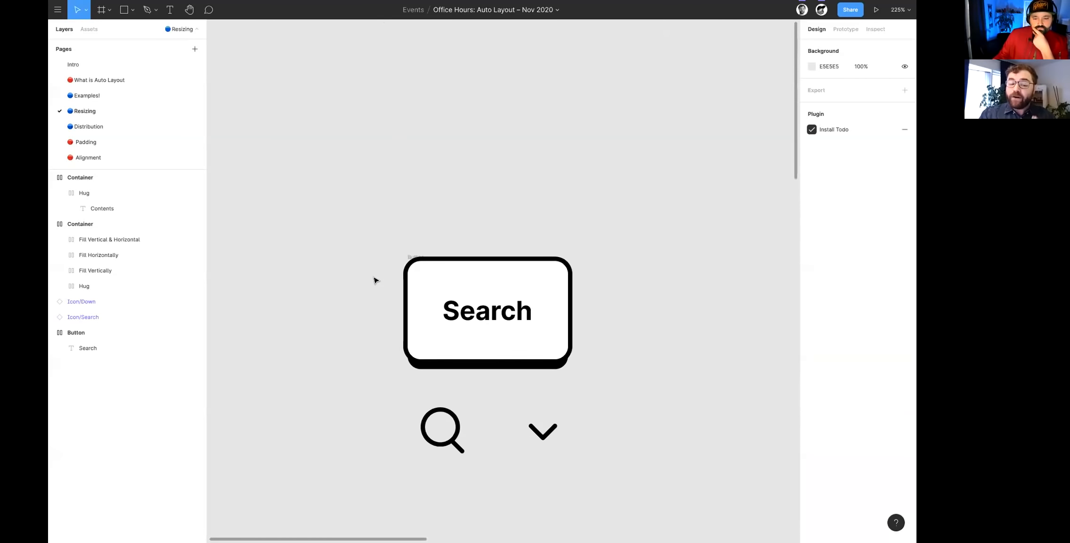
pyautogui.scroll(-2, 374, 280)
pyautogui.click(389, 232)
pyautogui.hscroll(6, 258, 199)
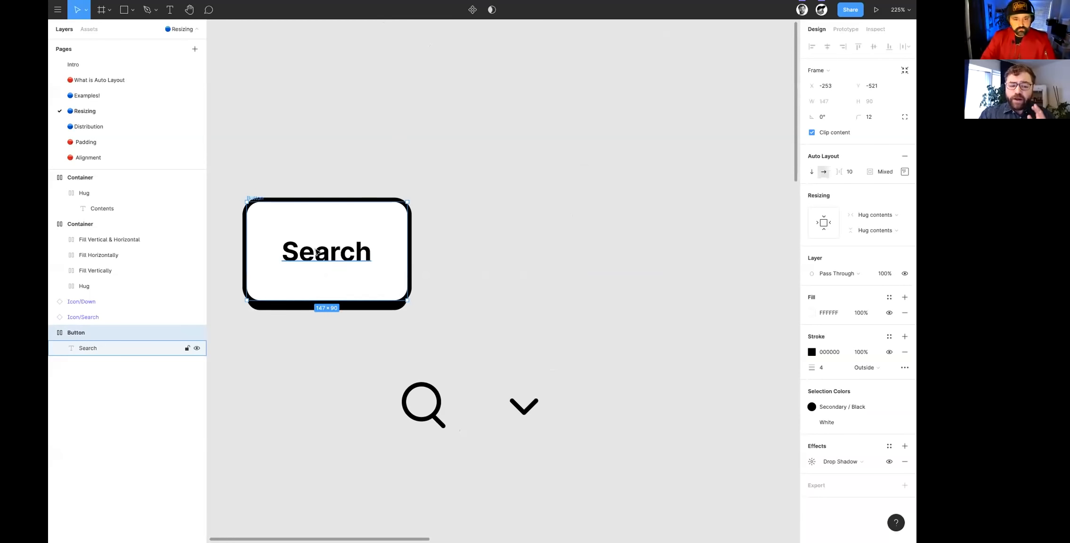
# - Replace the Search button's label with "My Awesome Button"
pyautogui.doubleClick(317, 253)
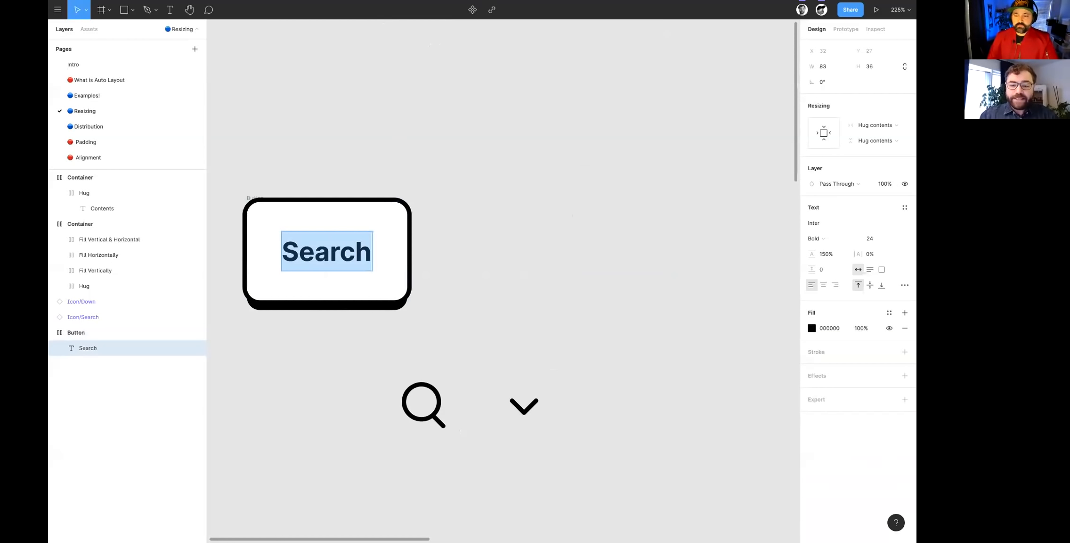
pyautogui.write('d')
pyautogui.press('BackSpace')
pyautogui.write('Search')
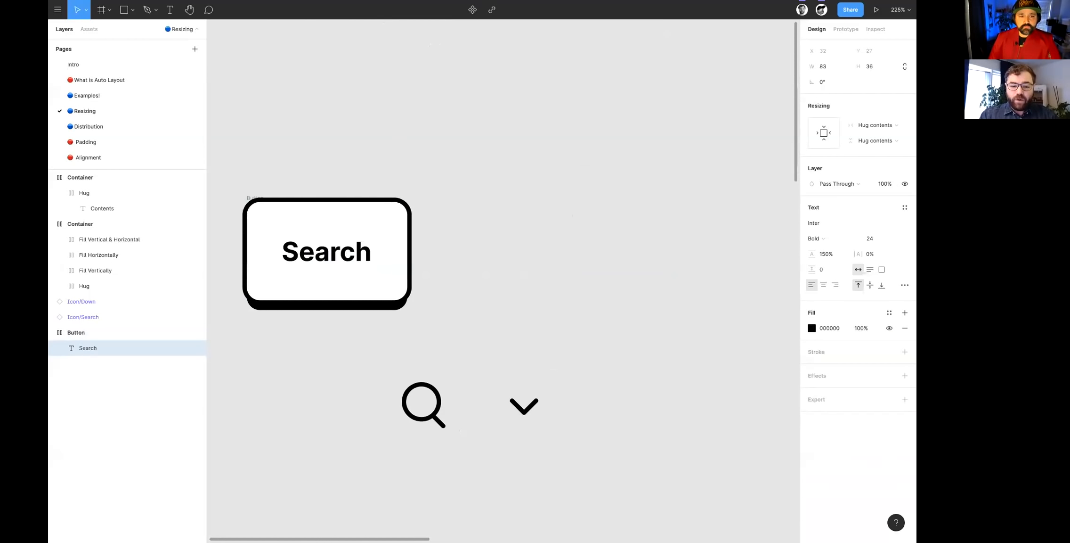
pyautogui.hotkey('ctrl', 'a')
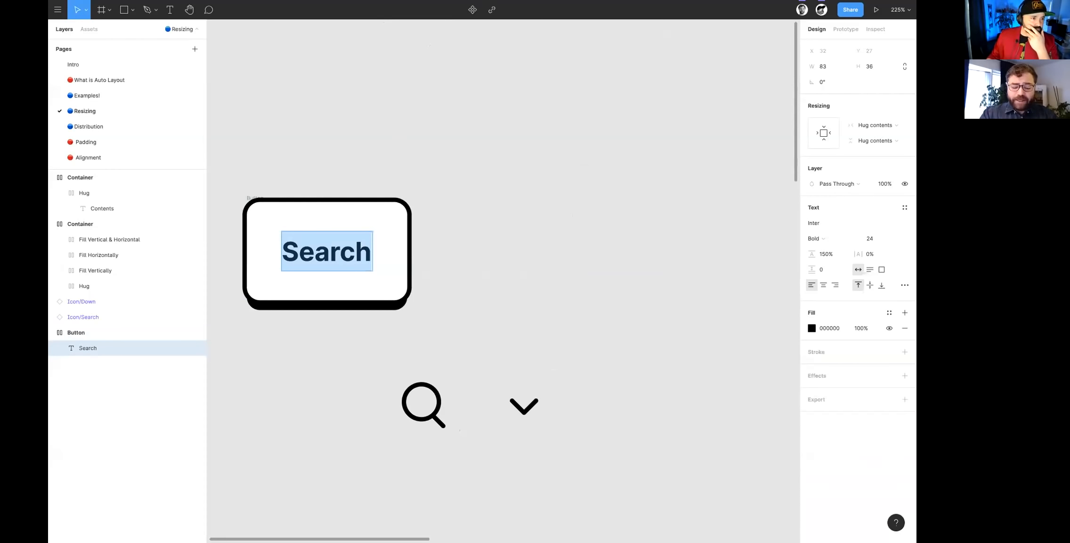
pyautogui.write('My Awesom')
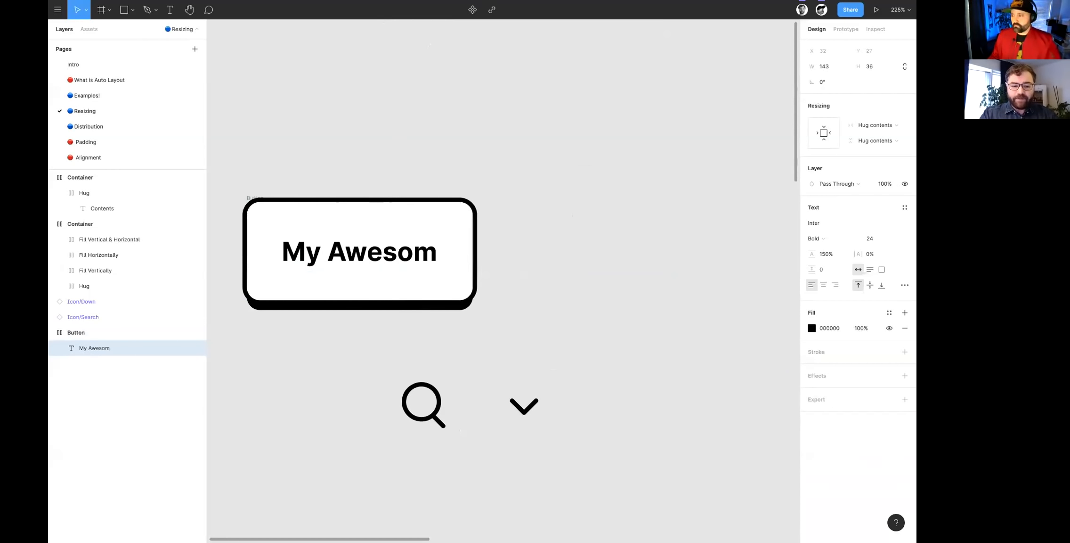
pyautogui.write('e Button')
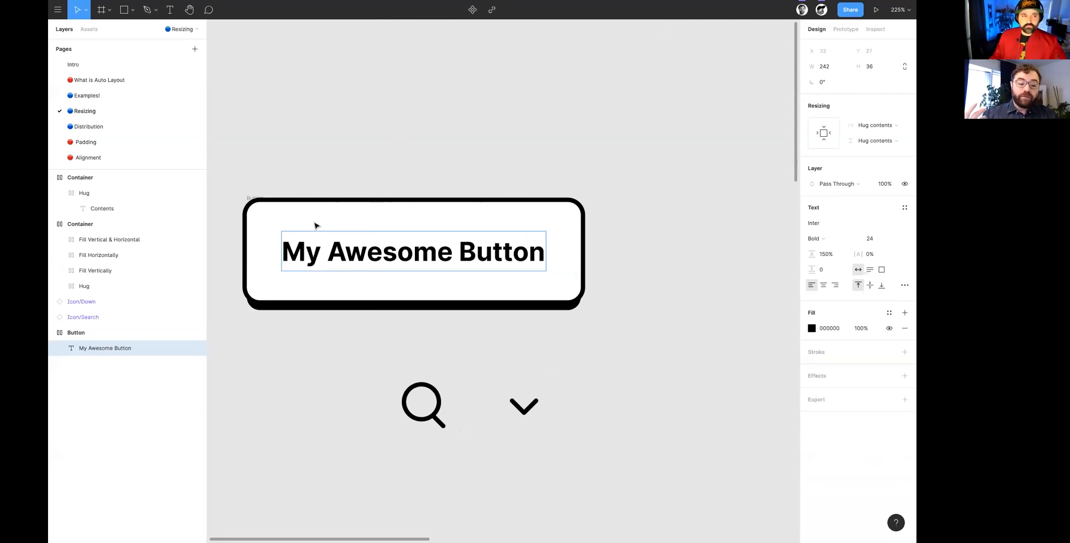
# - Move the button frame to about X -195, Y -512
pyautogui.click(255, 198)
pyautogui.moveTo(262, 199); pyautogui.dragTo(331, 211)
pyautogui.scroll(2, 447, 273)
pyautogui.hscroll(1, 448, 273)
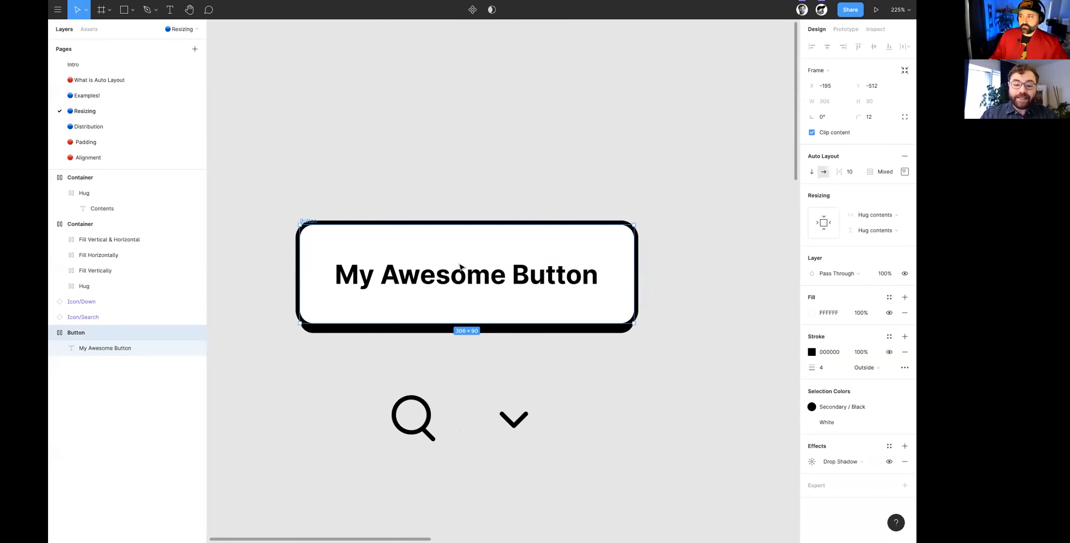
pyautogui.scroll(2, 457, 278)
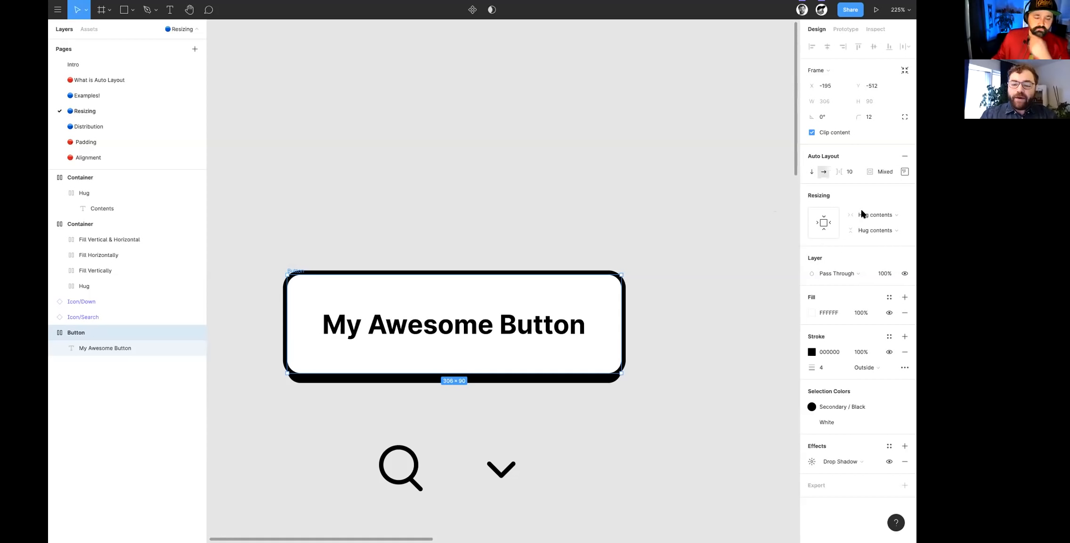
# - Check the button's horizontal resizing options, keeping Hug contents
pyautogui.click(876, 214)
pyautogui.click(876, 215)
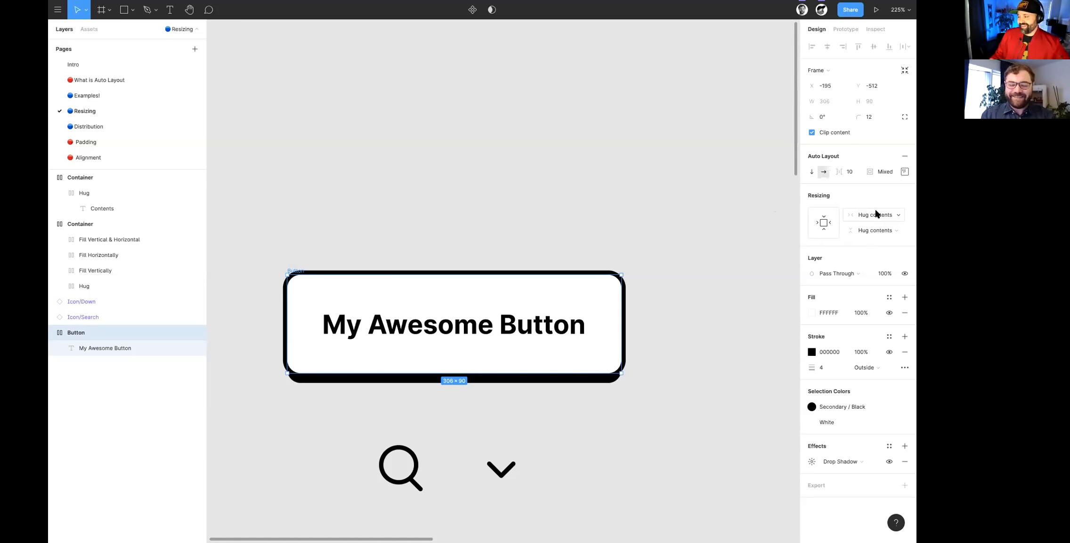
pyautogui.click(876, 214)
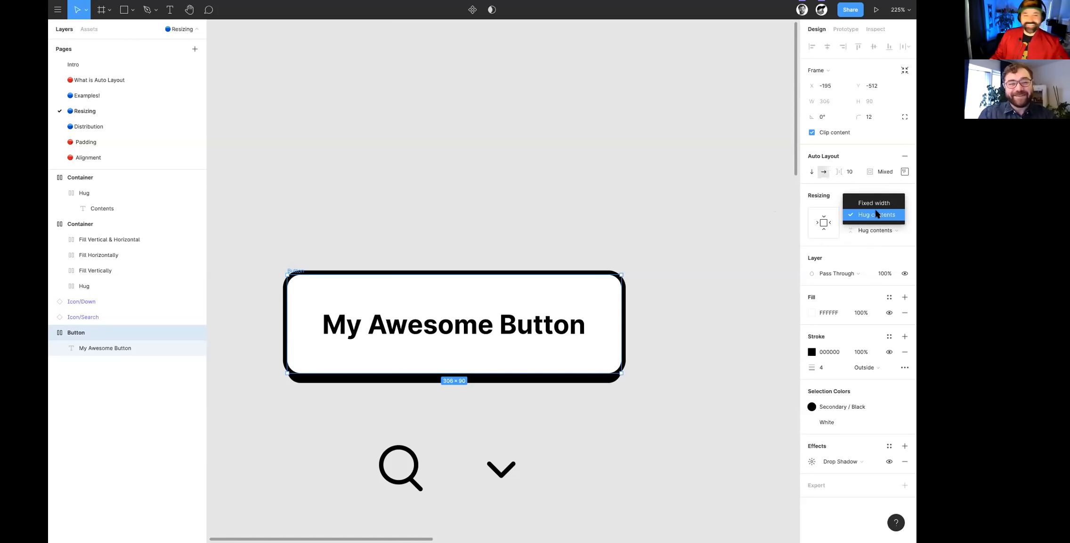
pyautogui.click(877, 214)
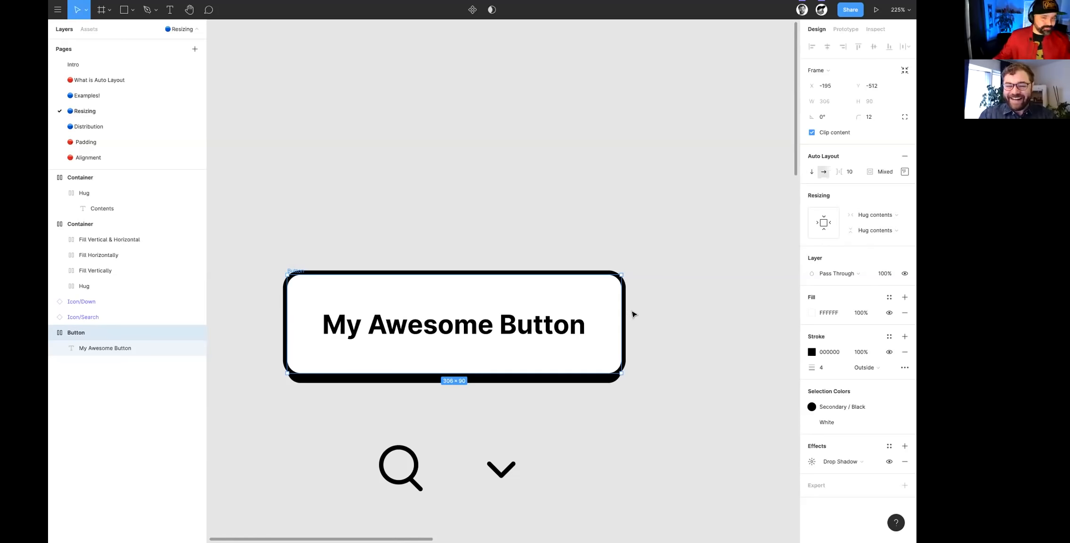
# - Select the coral Hug contents frame in the large container to inspect its resizing settings
pyautogui.scroll(-2, 685, 330)
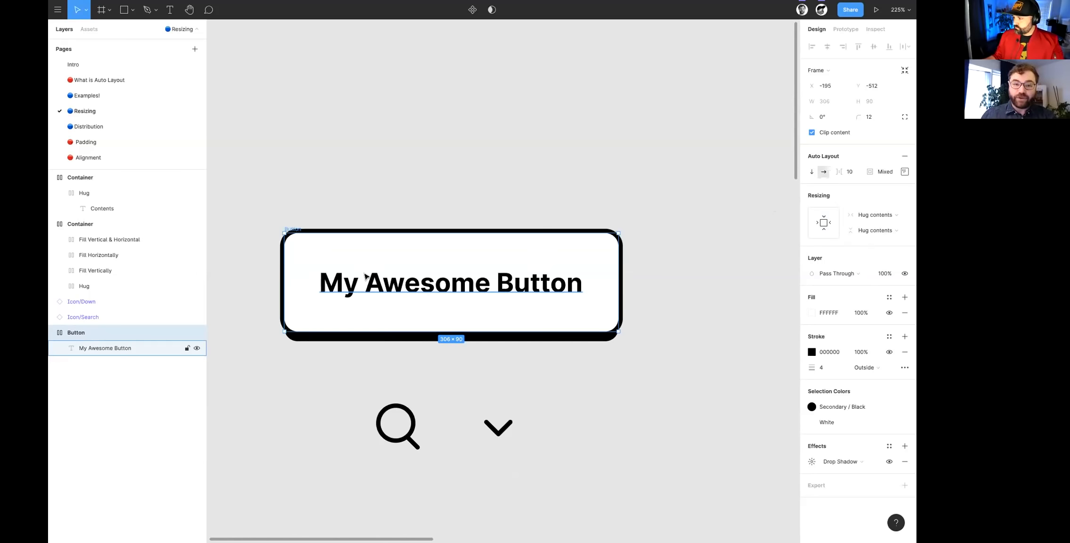
pyautogui.scroll(-5, 339, 286)
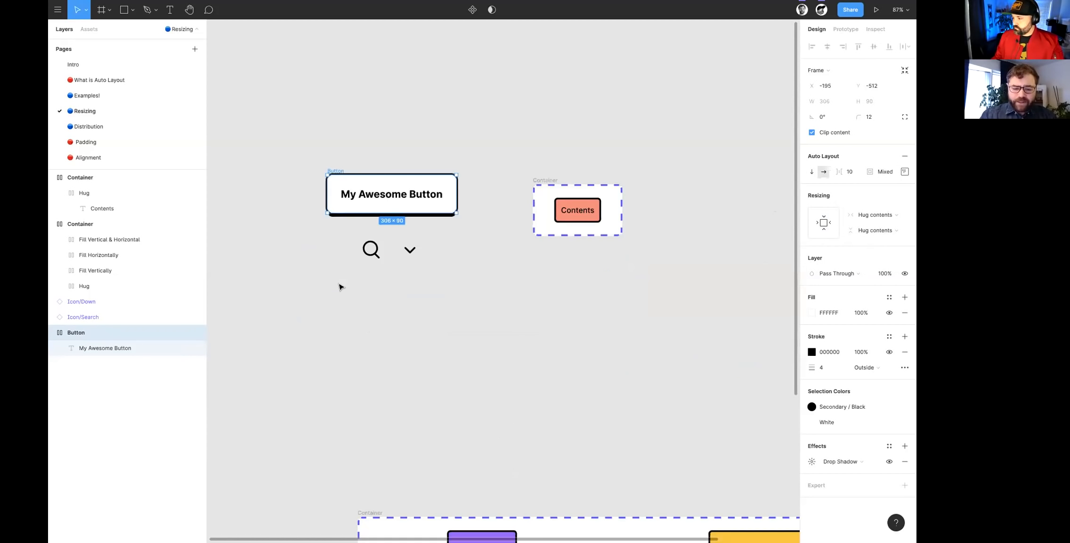
pyautogui.scroll(-6, 339, 287)
pyautogui.scroll(4, 401, 280)
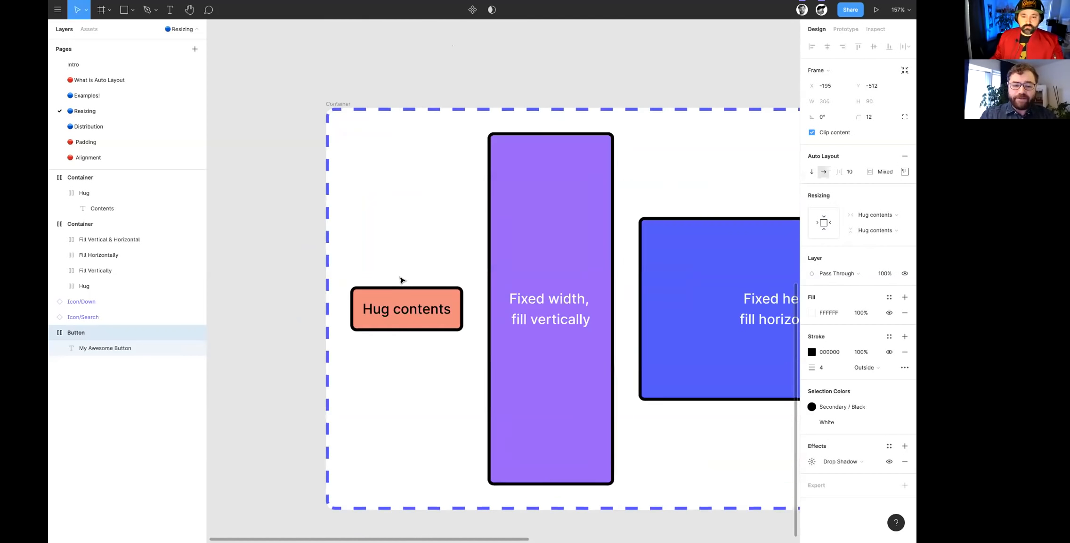
pyautogui.hscroll(-3, 401, 279)
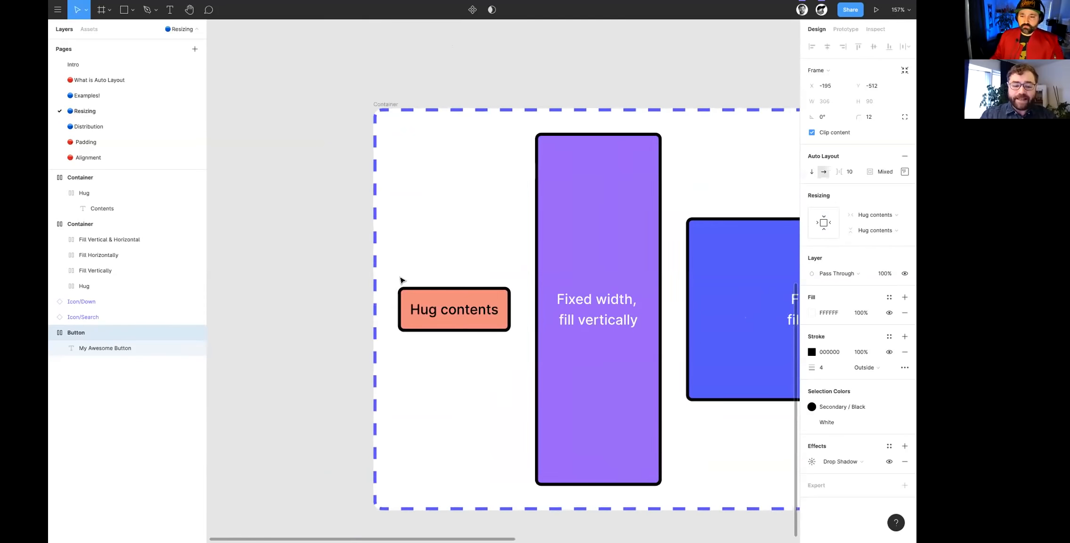
pyautogui.click(448, 314)
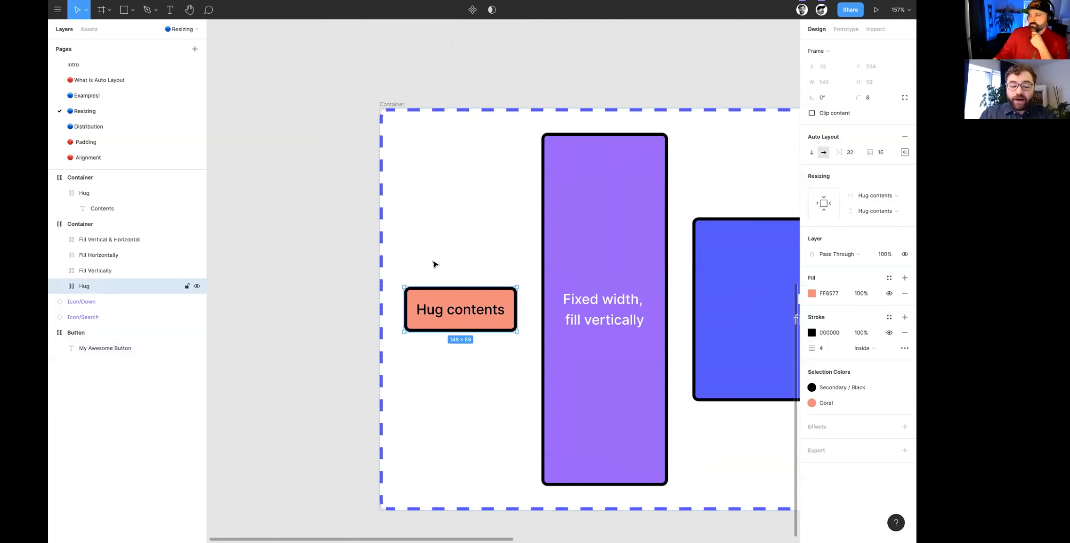
pyautogui.scroll(4, 427, 312)
pyautogui.scroll(-4, 452, 318)
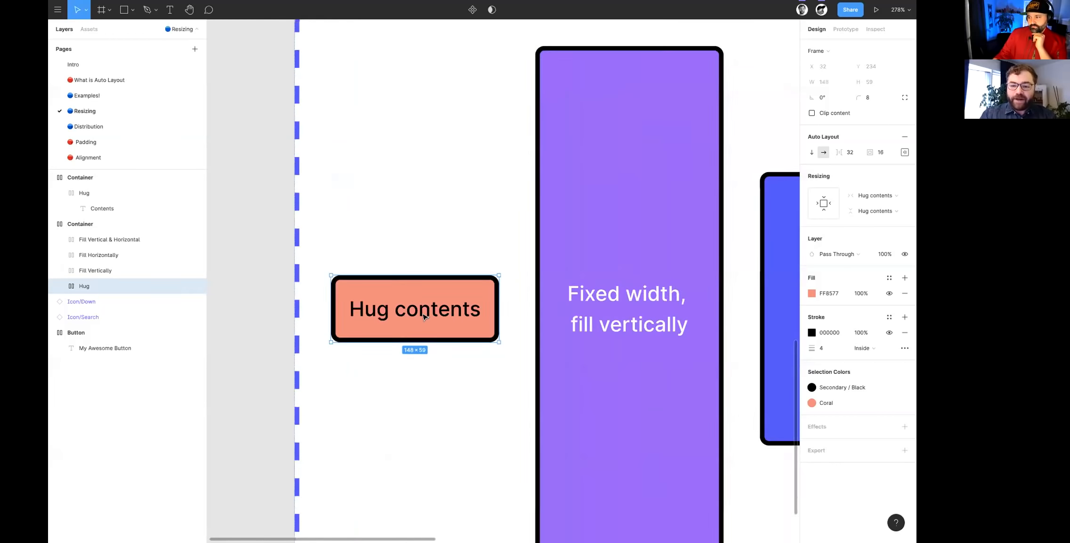
# - Select the purple fill-vertically and blue fill-horizontally frames to compare their resizing settings
pyautogui.click(564, 259)
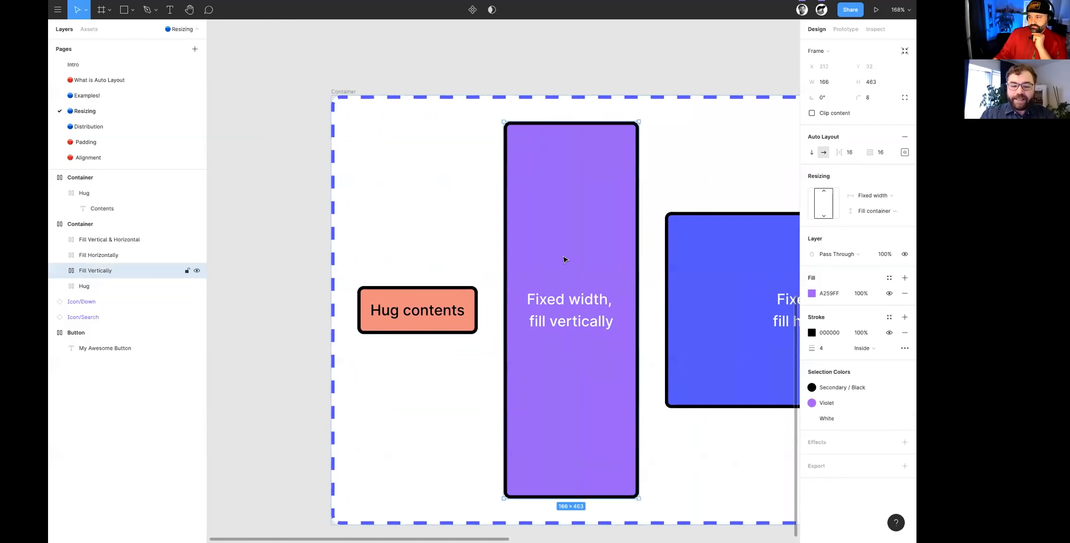
pyautogui.click(731, 276)
pyautogui.click(528, 227)
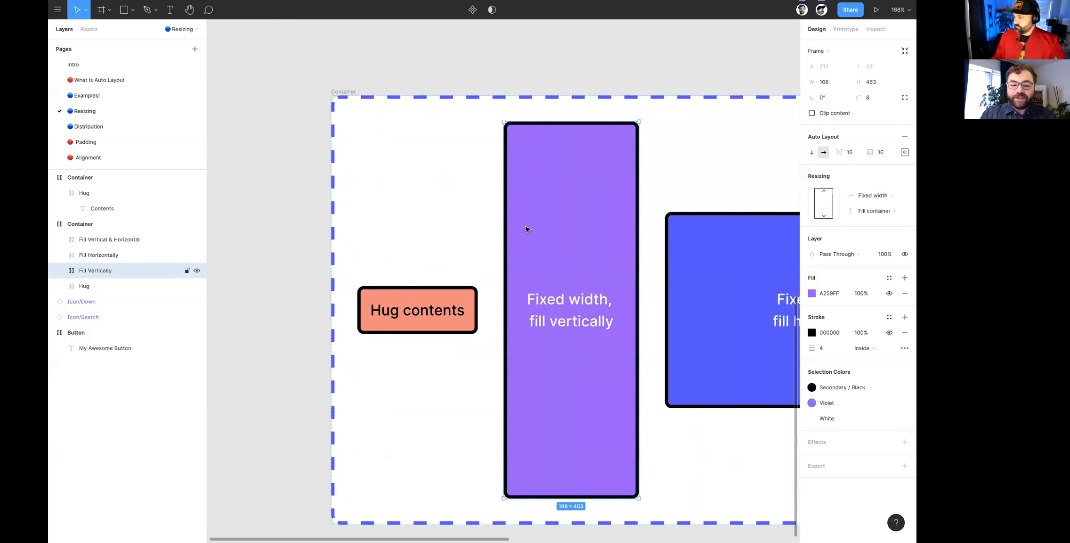
# - Review the horizontal and vertical resizing options of the coral frame, keeping both at Hug contents
pyautogui.click(435, 325)
pyautogui.scroll(2, 436, 326)
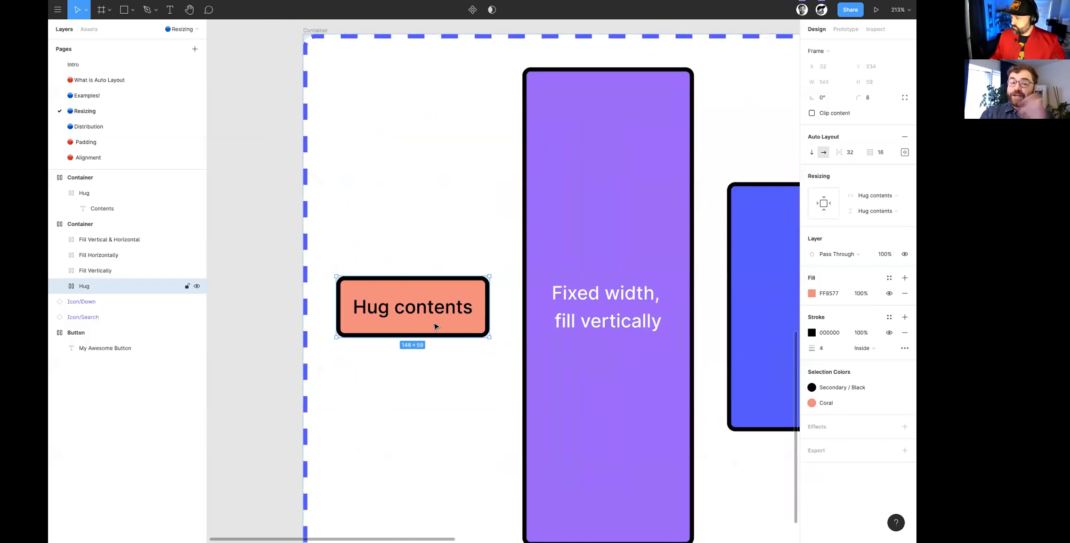
pyautogui.hscroll(-2, 436, 325)
pyautogui.scroll(2, 437, 320)
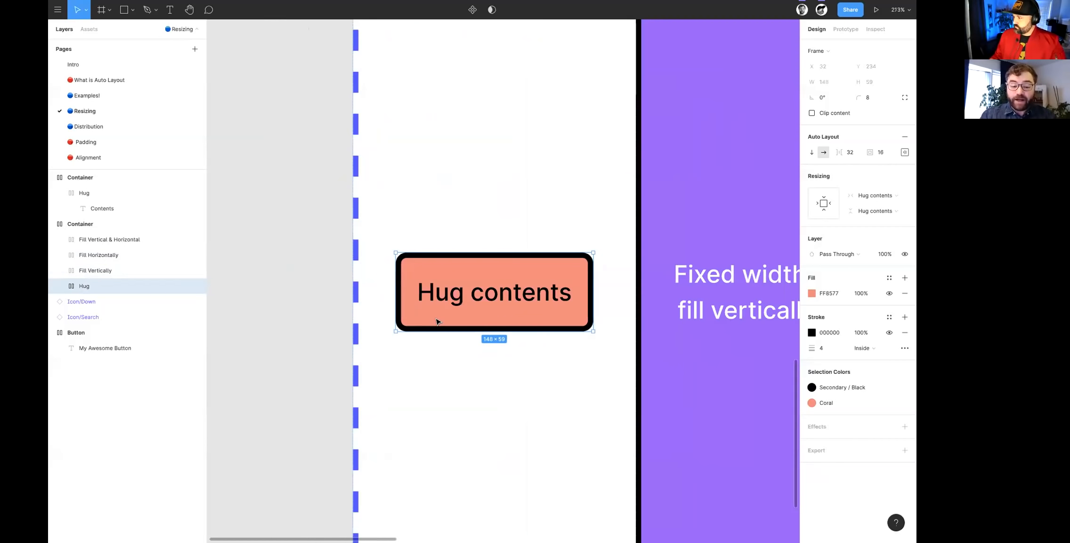
pyautogui.click(875, 195)
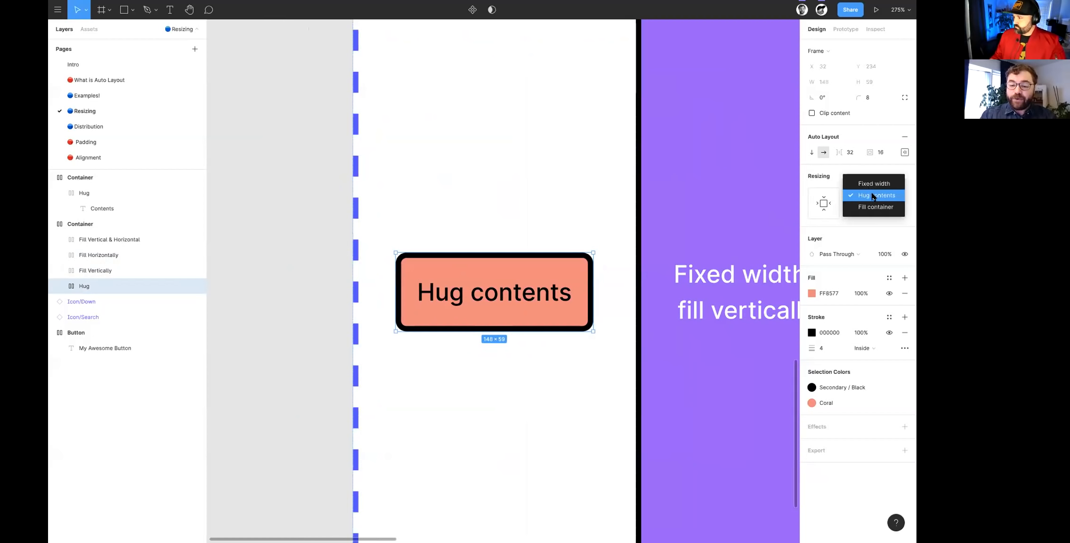
pyautogui.click(877, 198)
pyautogui.click(875, 211)
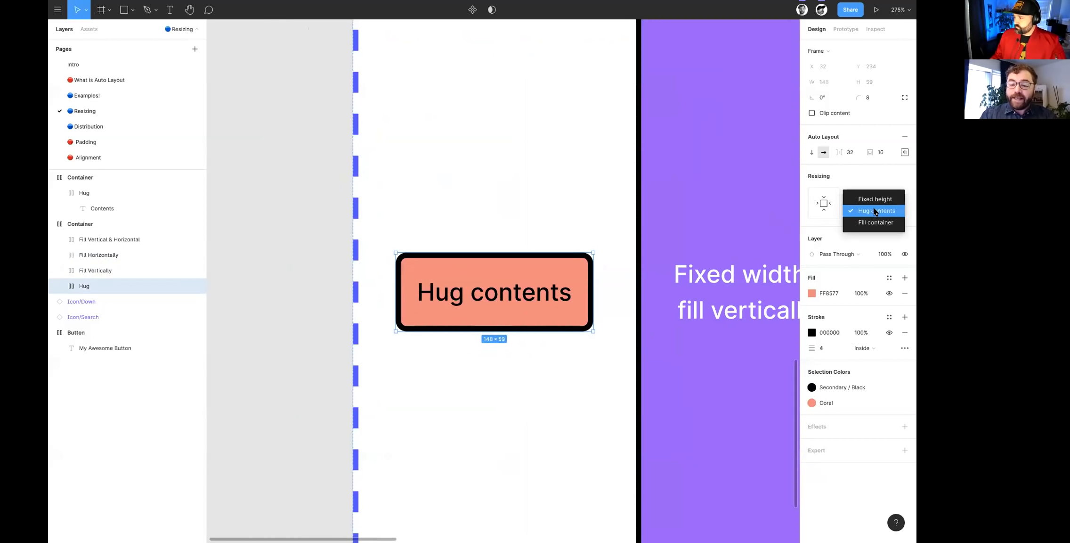
pyautogui.click(875, 211)
pyautogui.click(873, 195)
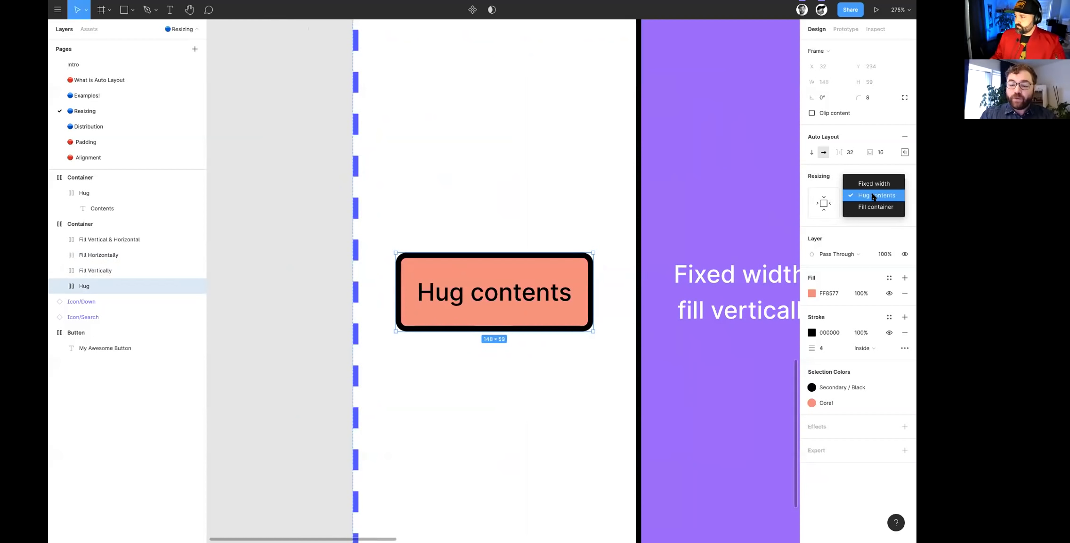
pyautogui.click(871, 194)
pyautogui.click(871, 207)
pyautogui.click(872, 211)
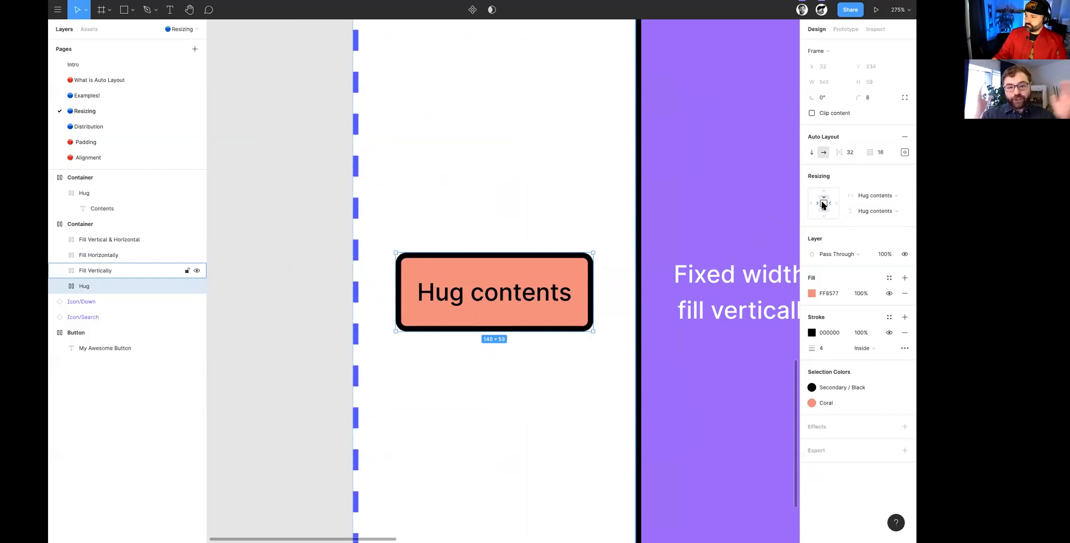
# - Inspect the resizing settings of the purple fill-vertically frame and its text layer, ending with the frame selected
pyautogui.scroll(-5, 796, 202)
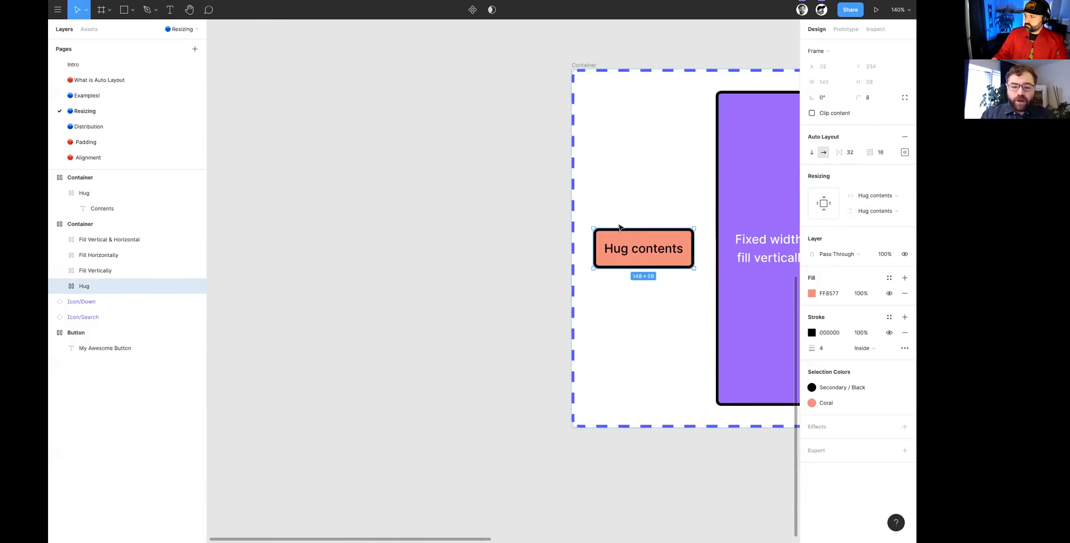
pyautogui.hscroll(3, 612, 225)
pyautogui.scroll(1, 612, 225)
pyautogui.hscroll(2, 612, 226)
pyautogui.scroll(5, 471, 306)
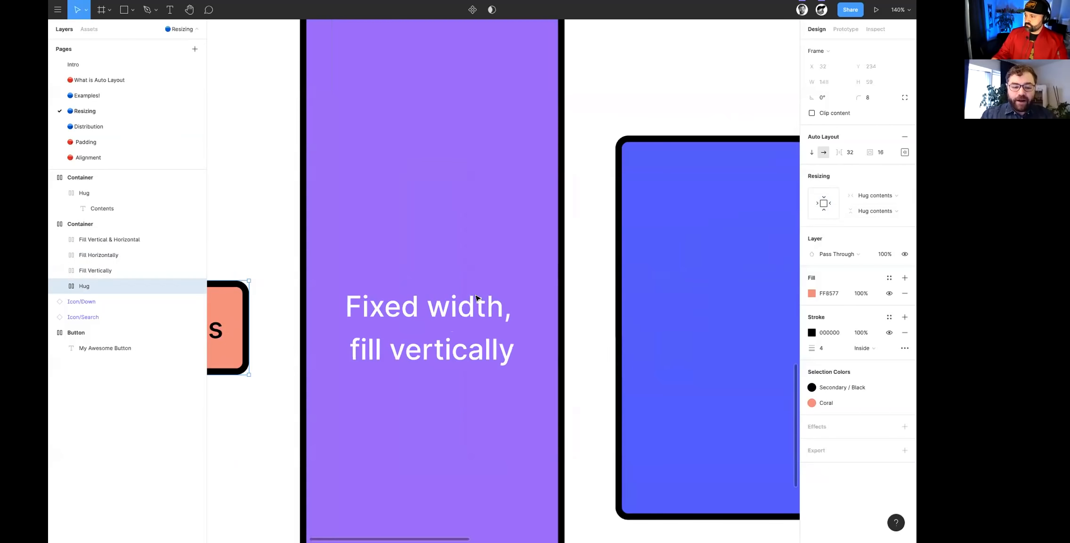
pyautogui.hscroll(-2, 466, 316)
pyautogui.click(463, 326)
pyautogui.scroll(-2, 463, 327)
pyautogui.hscroll(-2, 462, 335)
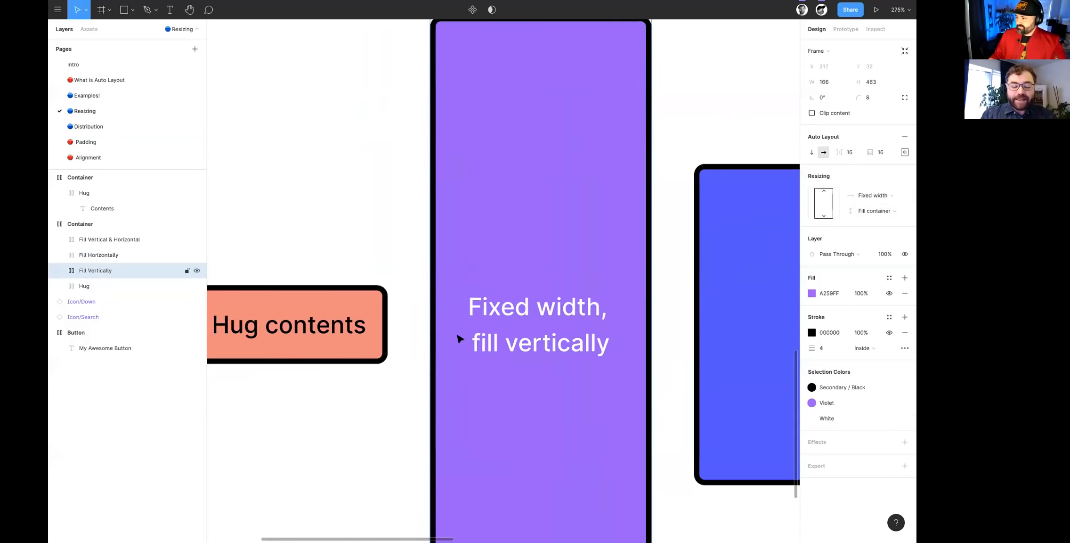
pyautogui.scroll(-2, 418, 318)
pyautogui.scroll(-1, 417, 321)
pyautogui.doubleClick(491, 326)
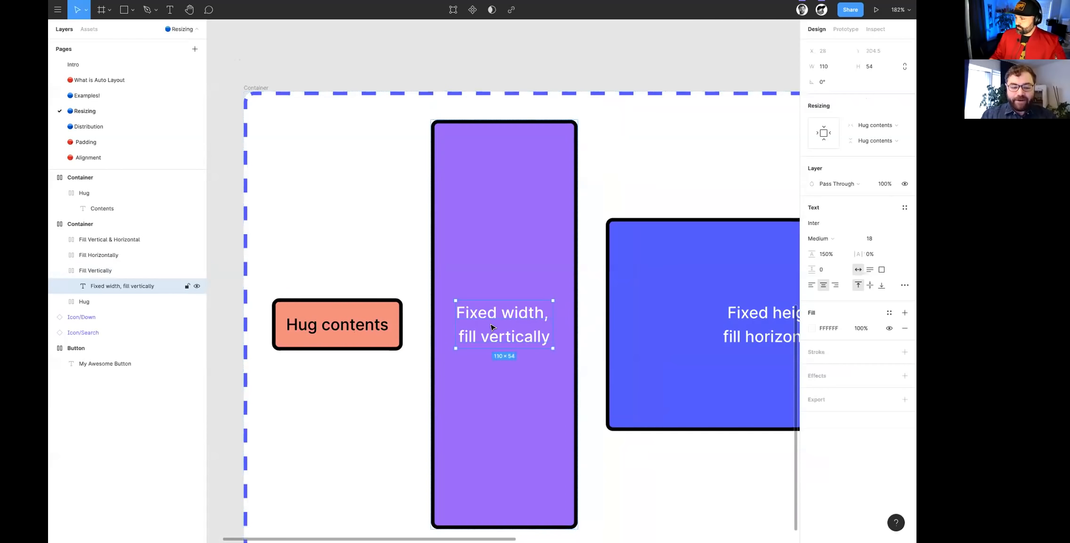
pyautogui.click(499, 273)
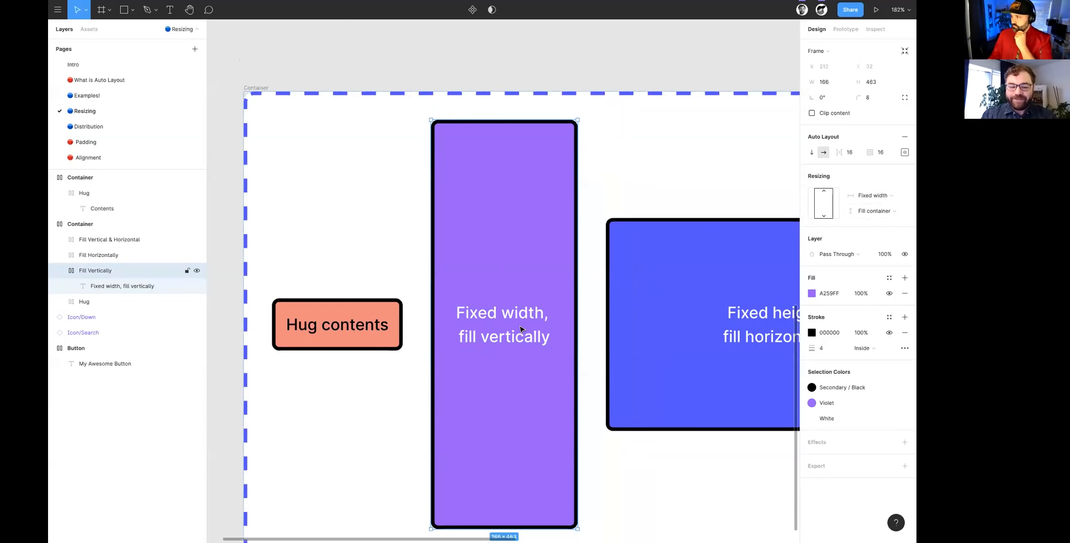
# - Check the purple frame's horizontal resizing options, keeping Fixed width
pyautogui.scroll(-2, 521, 328)
pyautogui.scroll(5, 521, 328)
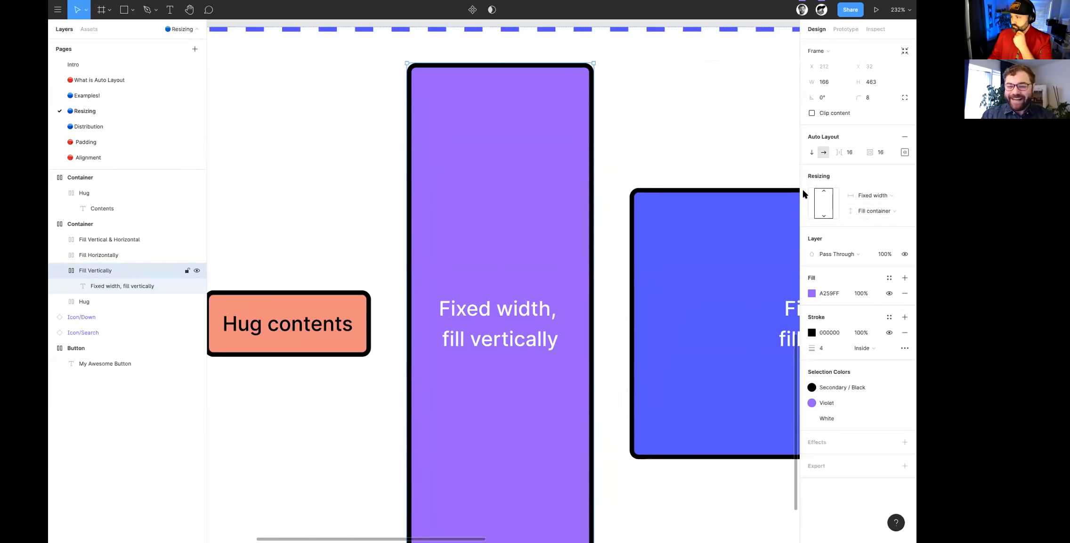
pyautogui.click(877, 197)
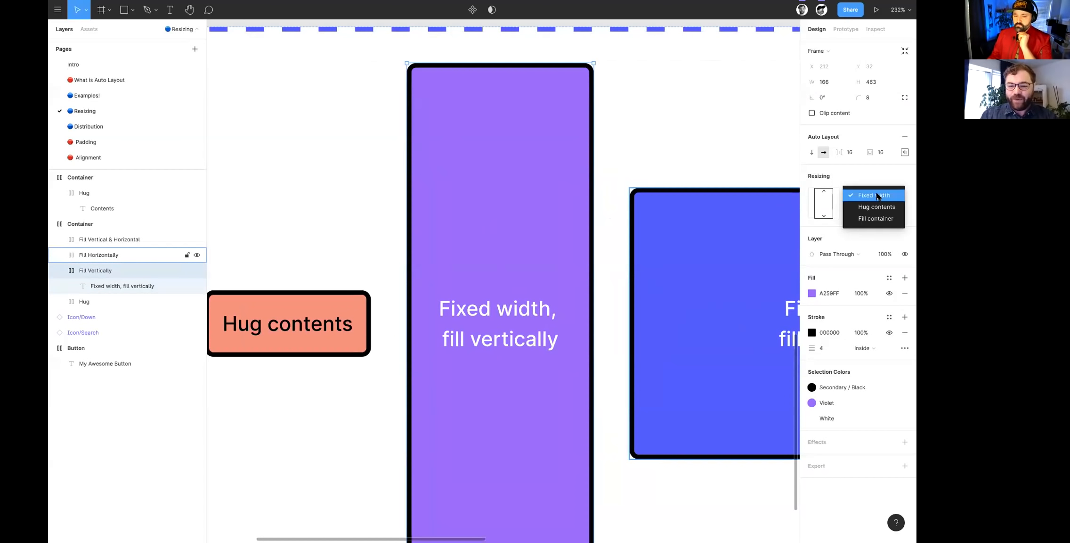
pyautogui.click(875, 196)
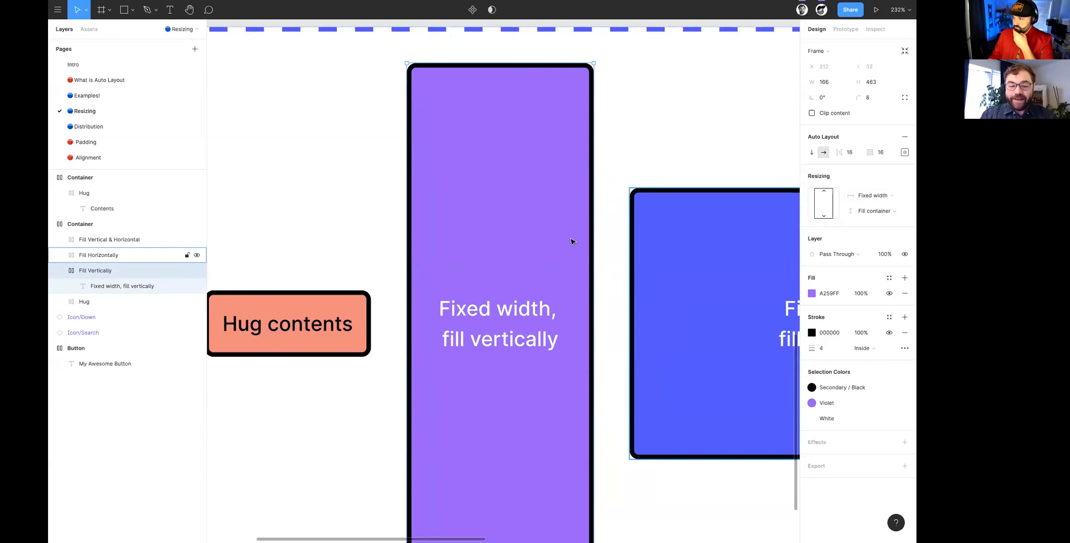
# - Widen the purple fill-vertically frame to about 216
pyautogui.moveTo(599, 183); pyautogui.dragTo(646, 214)
pyautogui.scroll(-2, 650, 219)
pyautogui.scroll(-2, 650, 219)
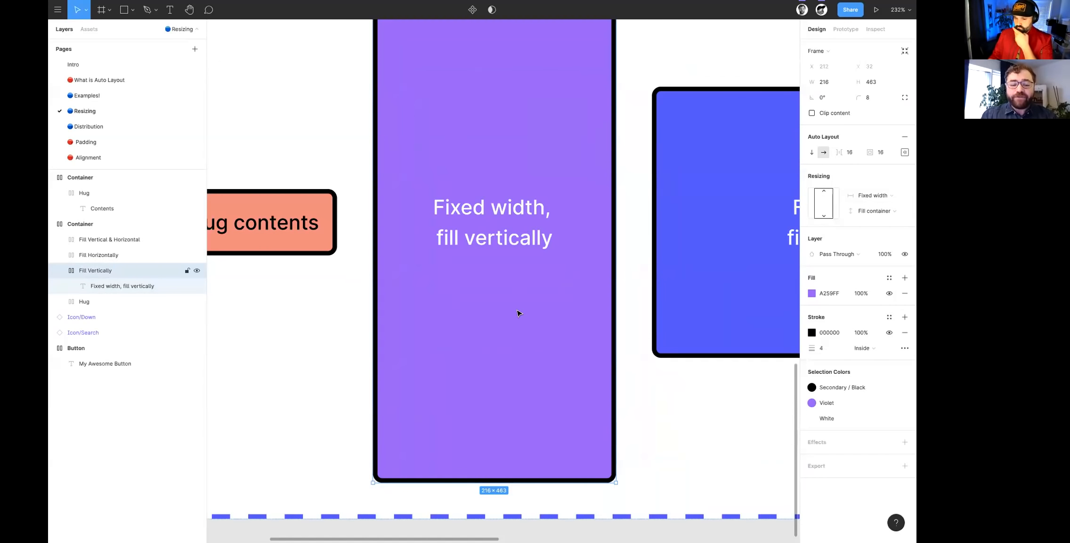
# - Inspect the outer Container's resizing settings and reselect the purple fill-vertically frame
pyautogui.scroll(-5, 519, 313)
pyautogui.click(328, 163)
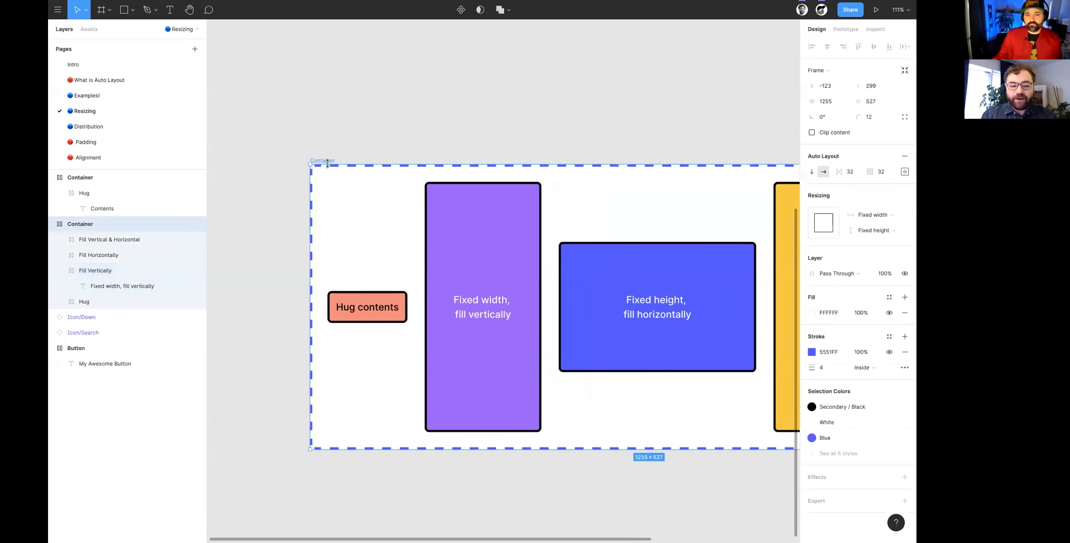
pyautogui.click(480, 250)
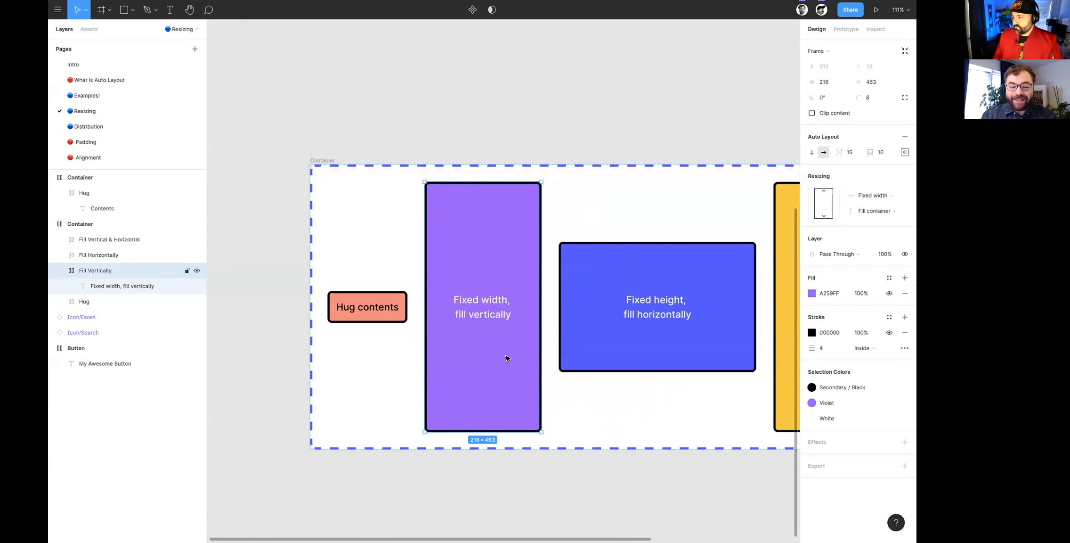
# - Fine-tune the width of the purple fill-vertically frame to about 214
pyautogui.moveTo(541, 278)
pyautogui.mouseDown()
pyautogui.moveTo(567, 283)
pyautogui.moveTo(526, 283)
pyautogui.moveTo(538, 283)
pyautogui.mouseUp()
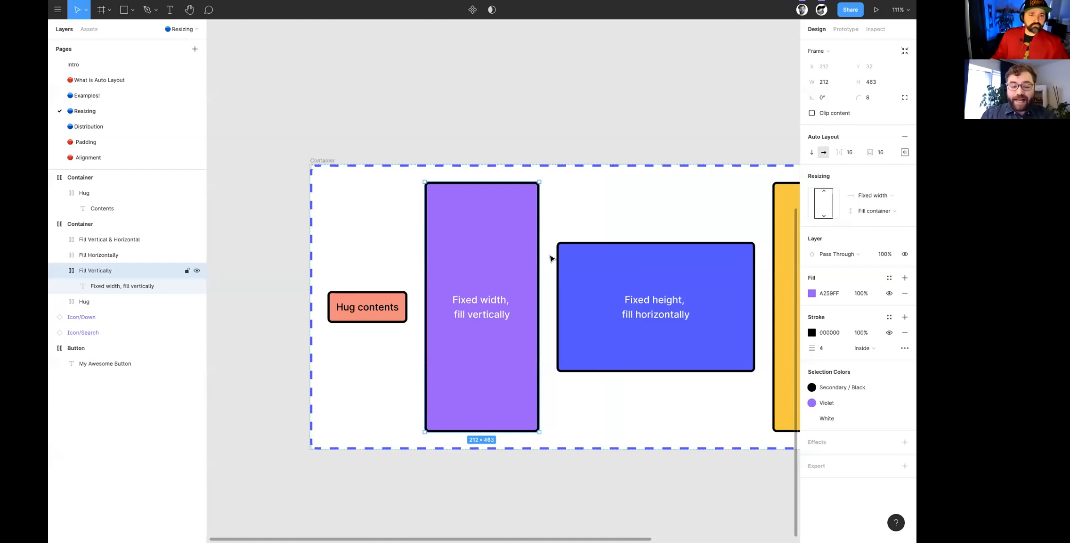
pyautogui.moveTo(540, 247)
pyautogui.mouseDown()
pyautogui.moveTo(558, 245)
pyautogui.moveTo(539, 245)
pyautogui.mouseUp()
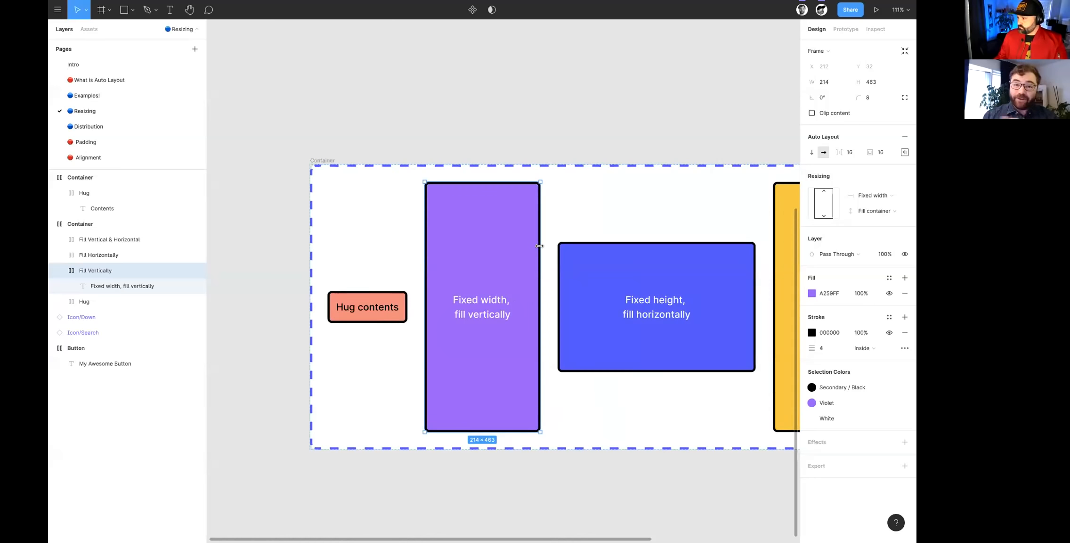
# - Check the blue fill-horizontally frame's resizing options, keeping Fill container for the width and Fixed height
pyautogui.hscroll(5, 540, 248)
pyautogui.scroll(4, 515, 324)
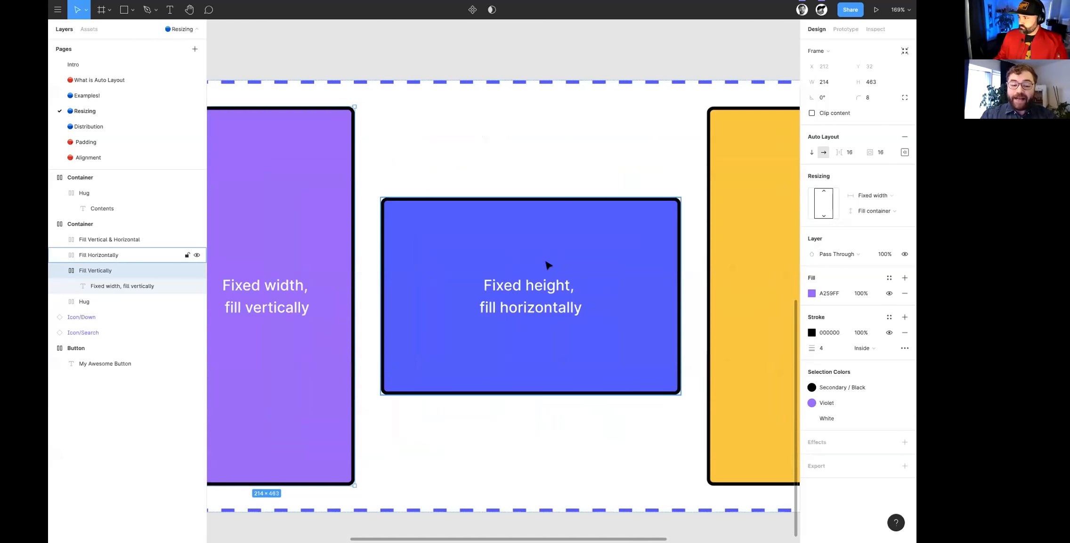
pyautogui.click(446, 329)
pyautogui.scroll(3, 537, 310)
pyautogui.scroll(-1, 537, 310)
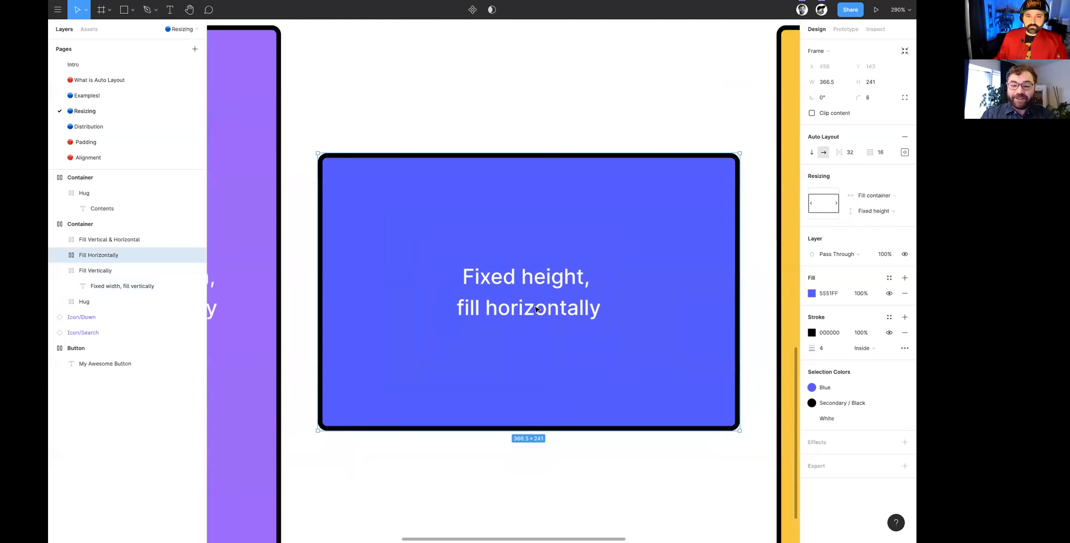
pyautogui.click(874, 195)
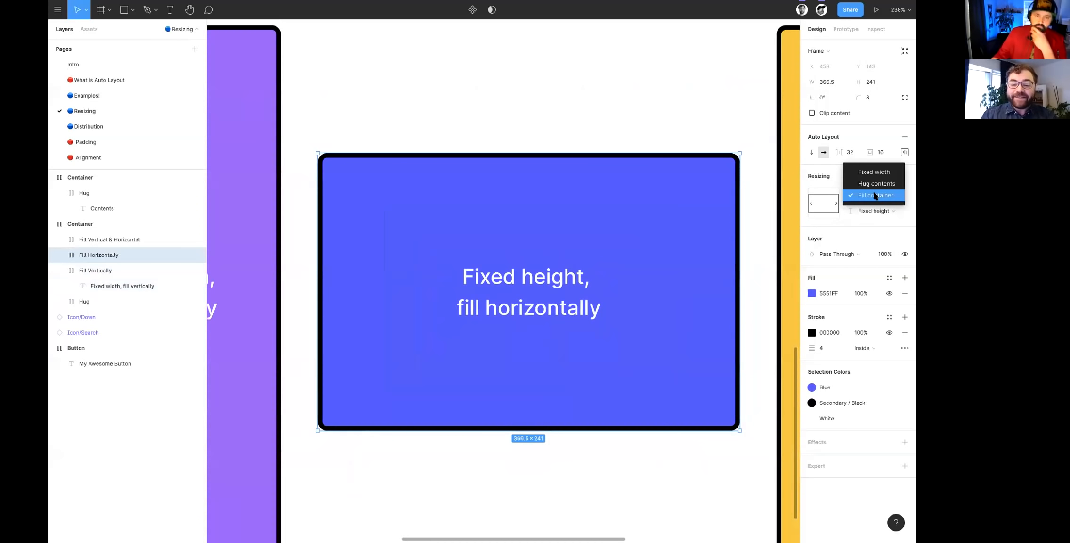
pyautogui.click(875, 195)
pyautogui.click(874, 211)
pyautogui.click(874, 213)
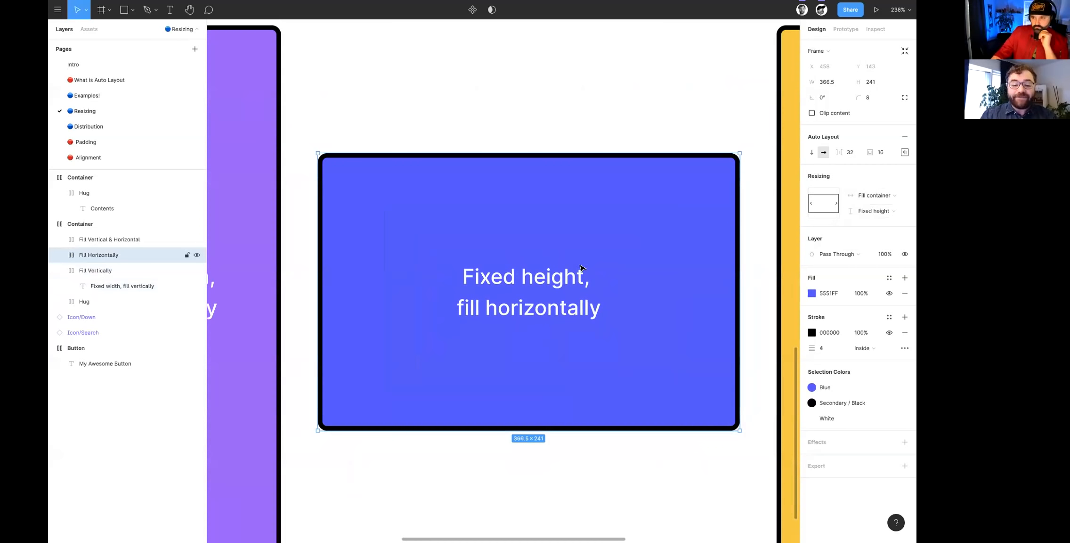
# - Select the yellow "Fill vertical & horizontal" frame and inspect its resizing settings
pyautogui.scroll(-2, 545, 298)
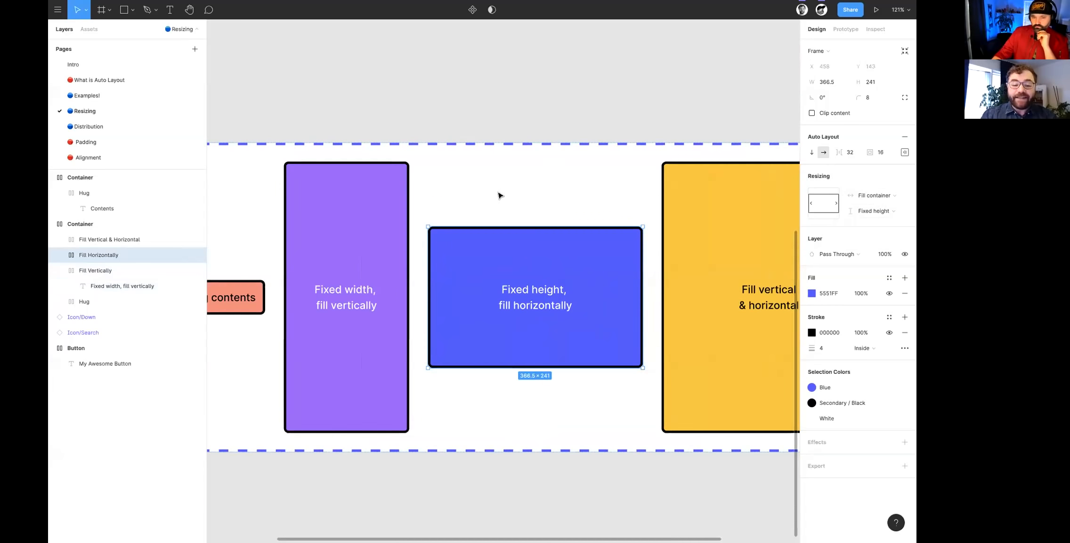
pyautogui.hscroll(3, 541, 367)
pyautogui.hscroll(3, 542, 367)
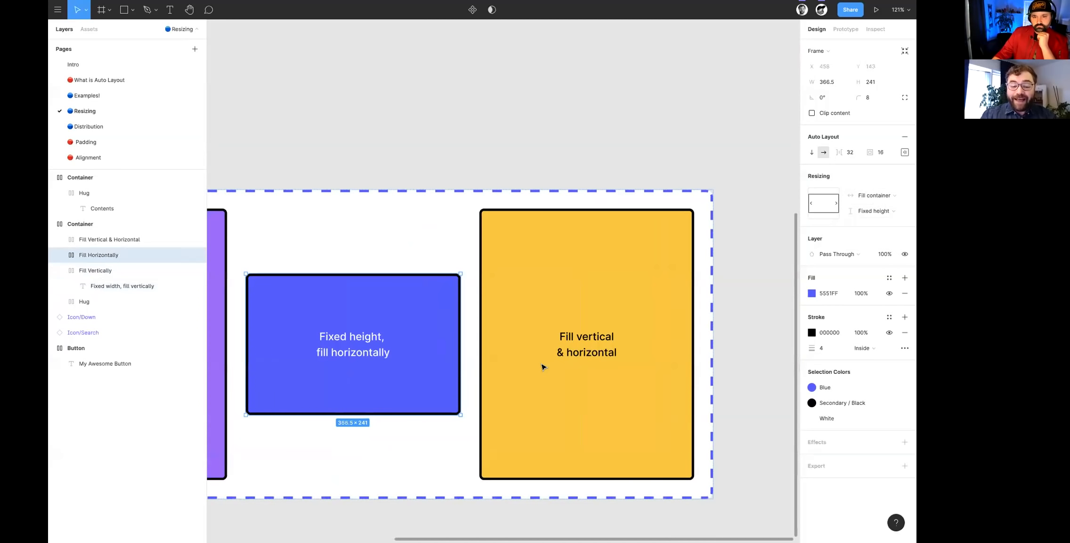
pyautogui.scroll(5, 542, 367)
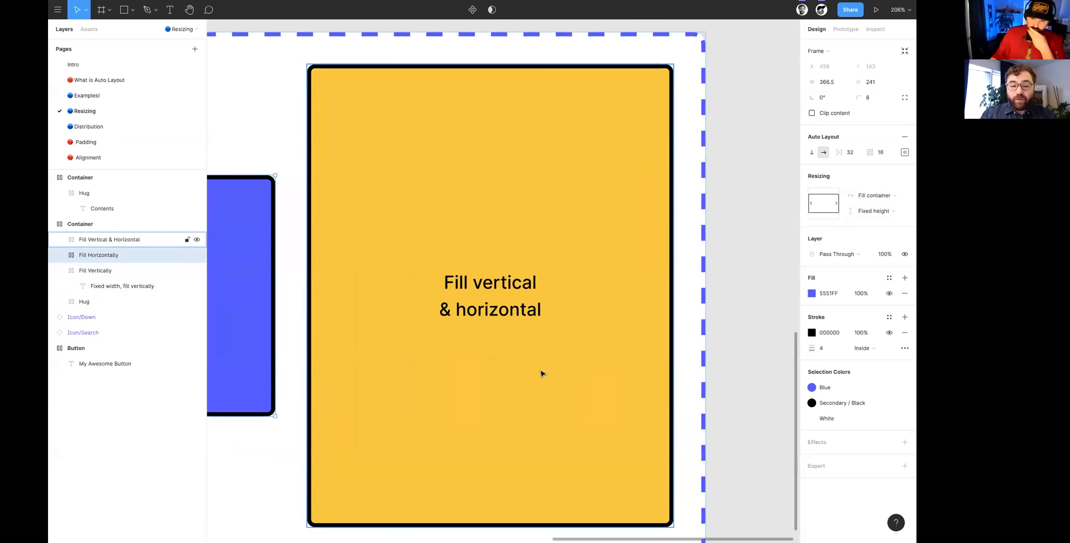
pyautogui.scroll(-2, 542, 373)
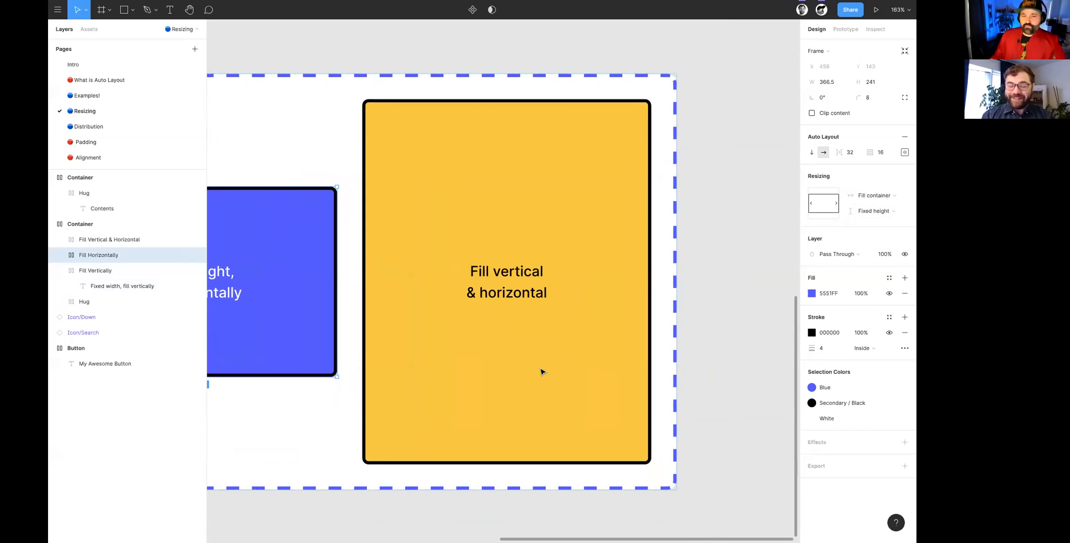
pyautogui.click(499, 250)
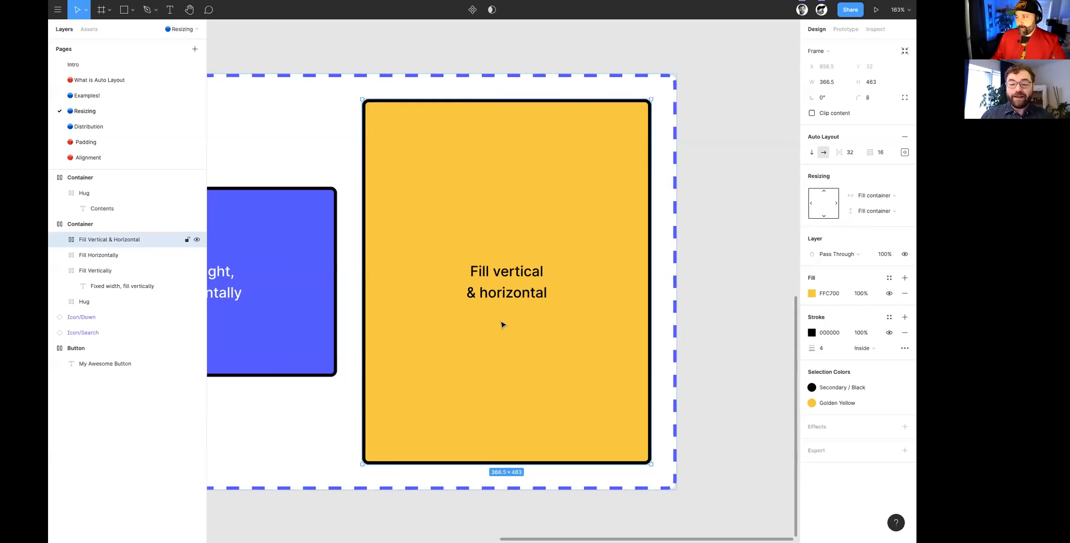
# - Resize the outer Container holding the four sample frames to about 1932 × 643
pyautogui.scroll(-5, 457, 376)
pyautogui.hscroll(-5, 455, 375)
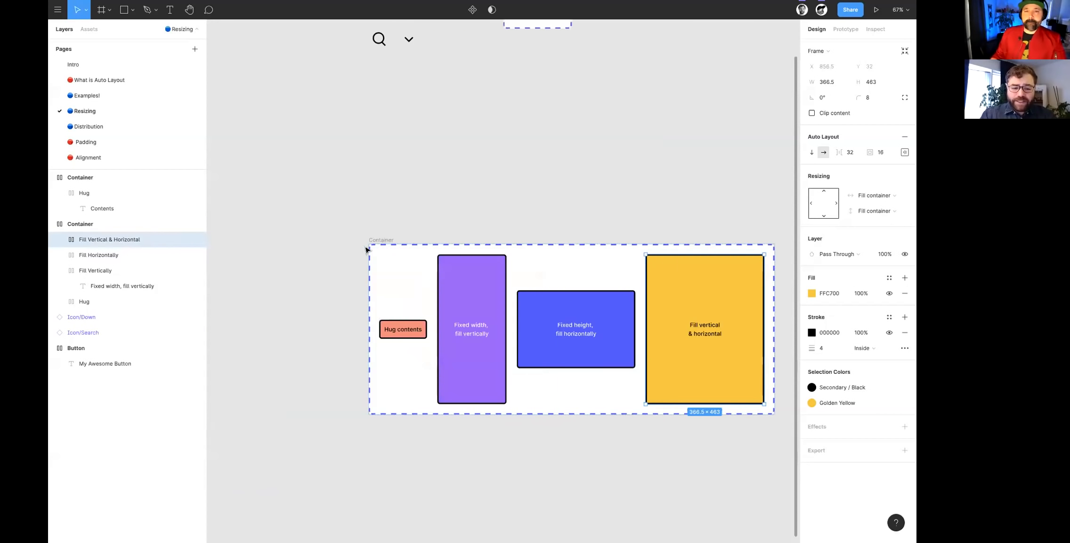
pyautogui.click(390, 242)
pyautogui.hscroll(2, 390, 241)
pyautogui.hscroll(2, 387, 241)
pyautogui.hscroll(-1, 332, 233)
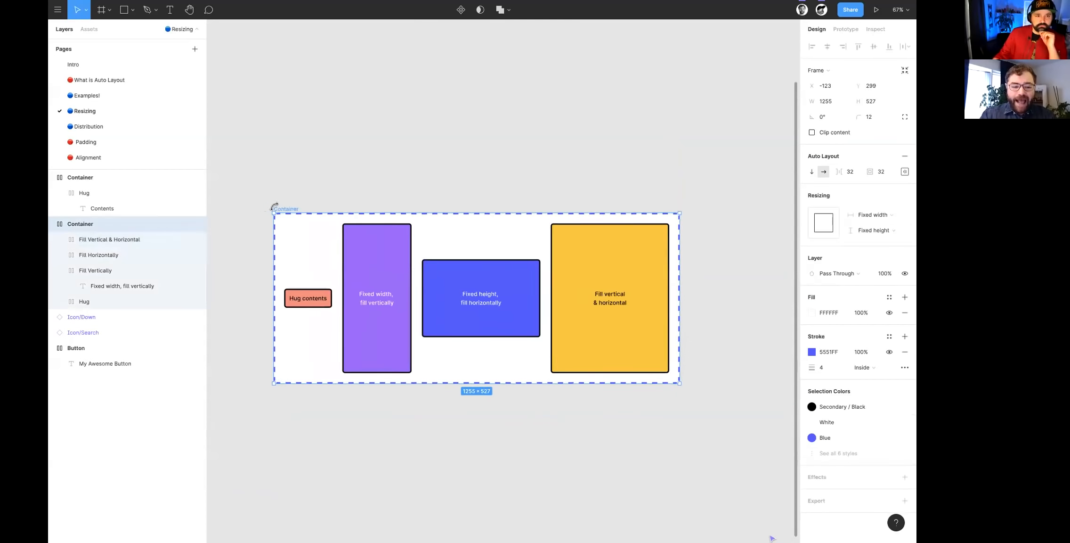
pyautogui.moveTo(256, 207); pyautogui.dragTo(301, 81)
pyautogui.moveTo(298, 136); pyautogui.dragTo(255, 157)
pyautogui.hscroll(5, 257, 161)
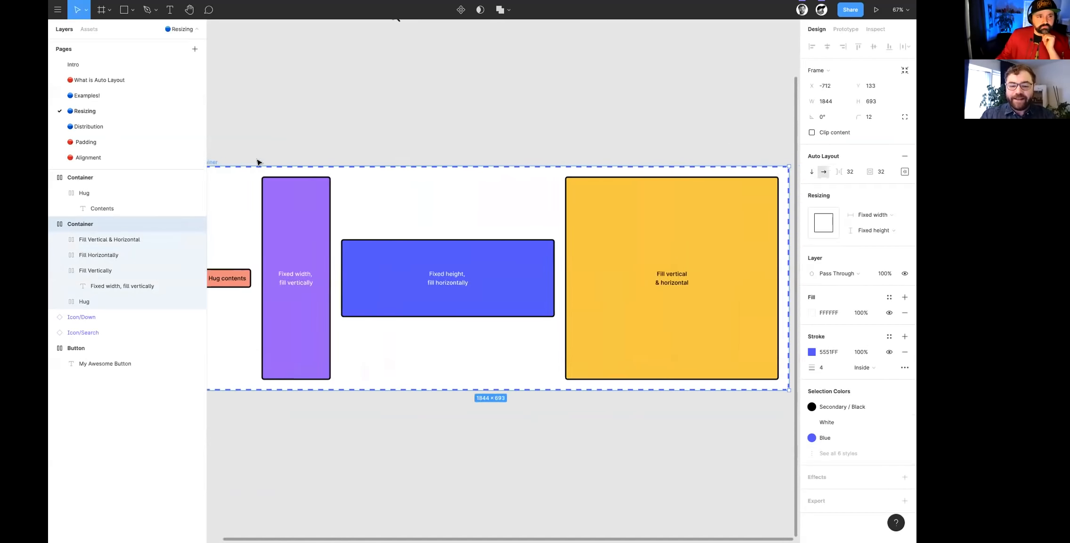
pyautogui.moveTo(616, 175); pyautogui.dragTo(642, 193)
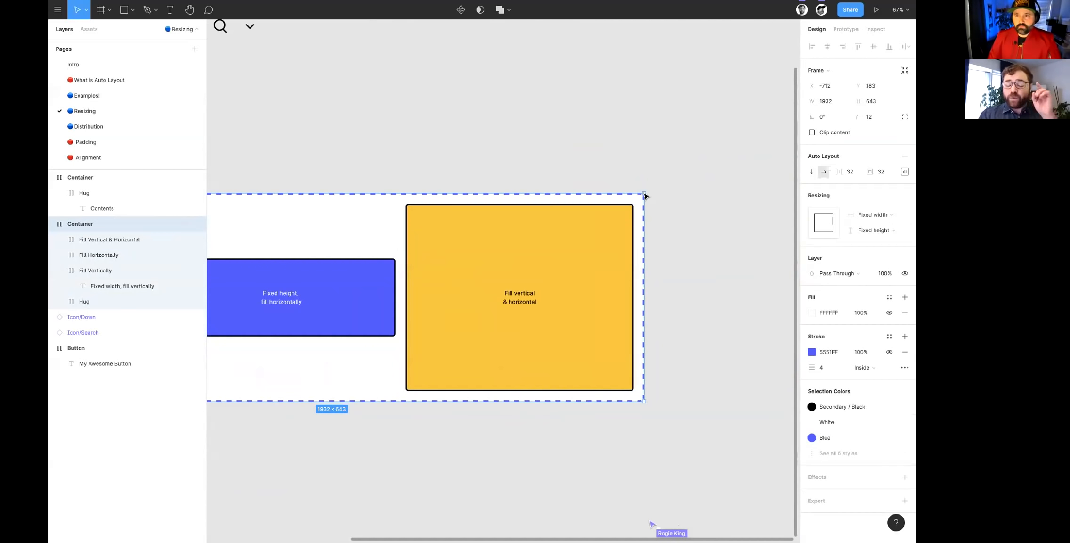
# - Hide the dashed blue stroke of the small Container around the coral Contents frame
pyautogui.scroll(8, 645, 196)
pyautogui.hscroll(-3, 645, 195)
pyautogui.scroll(5, 599, 272)
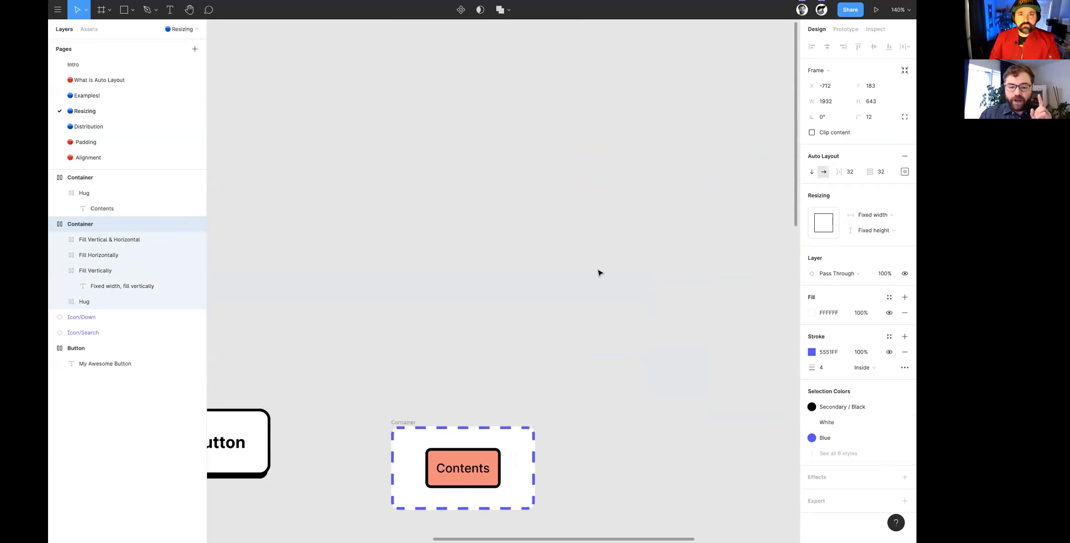
pyautogui.scroll(-5, 599, 273)
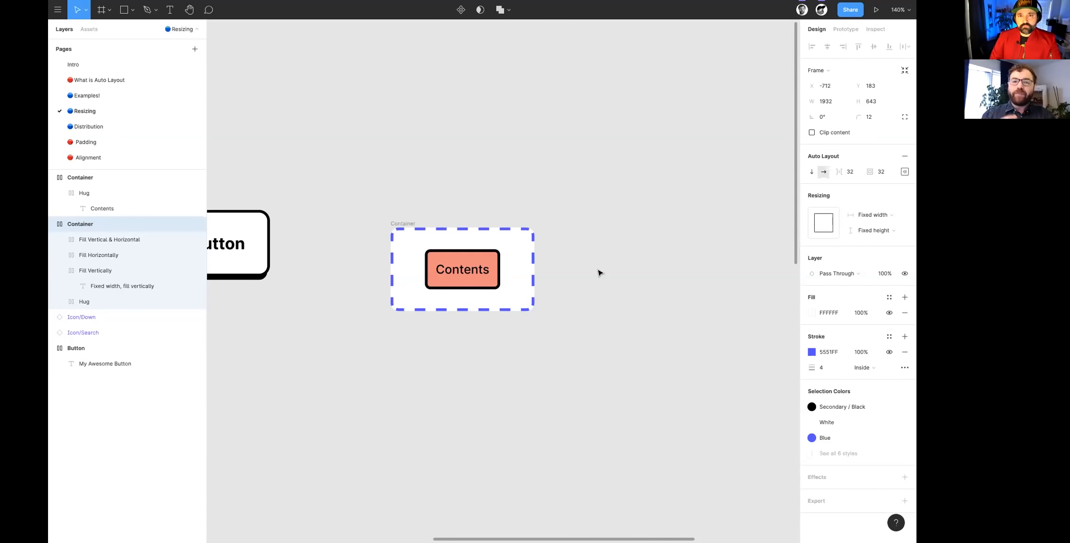
pyautogui.click(406, 223)
pyautogui.scroll(3, 405, 222)
pyautogui.scroll(3, 406, 222)
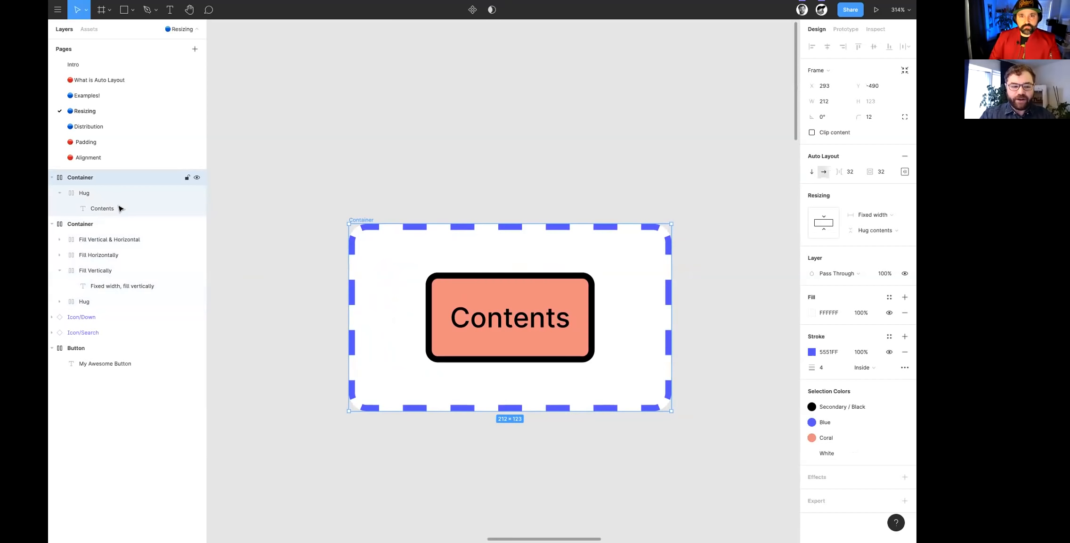
pyautogui.click(889, 352)
pyautogui.click(888, 352)
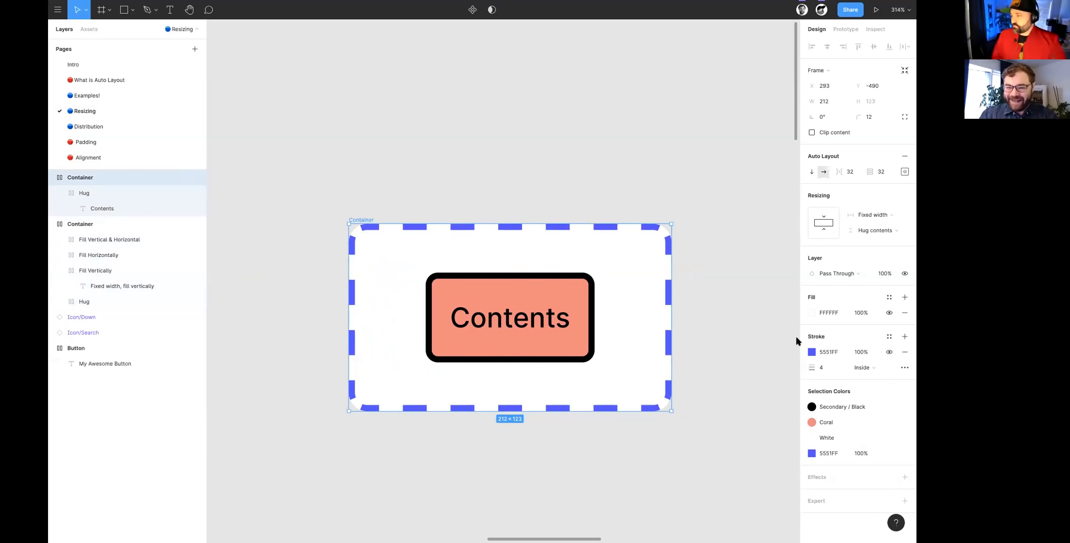
pyautogui.click(889, 352)
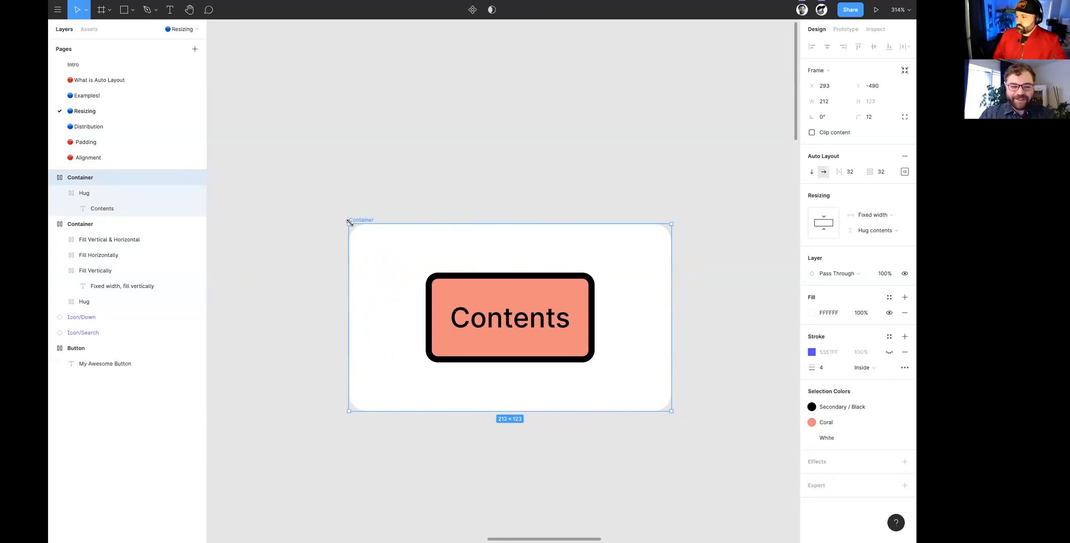
# - Inspect the resizing settings of the small Container and of the coral Hug frame inside it
pyautogui.scroll(-3, 370, 233)
pyautogui.hscroll(3, 370, 233)
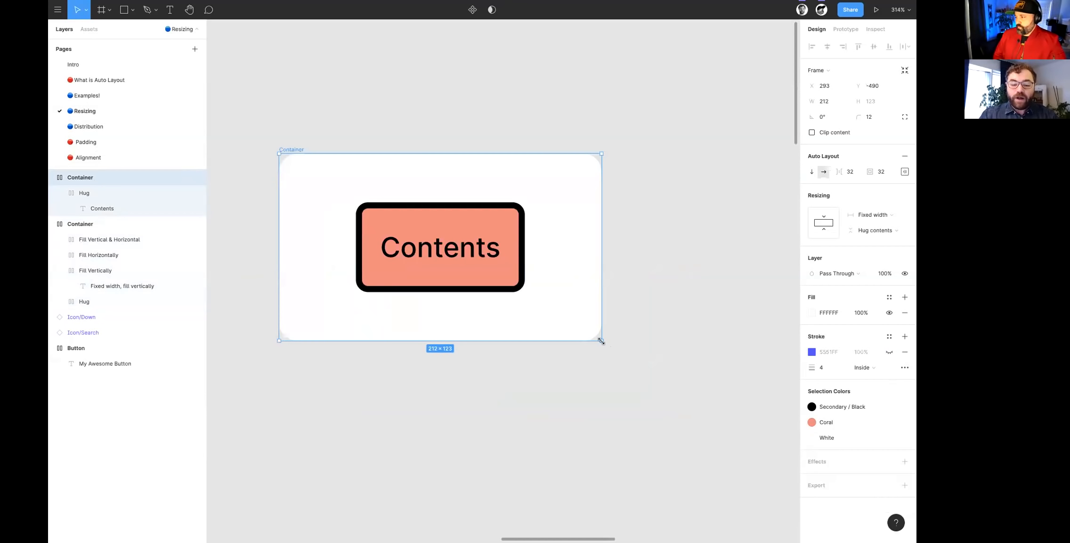
pyautogui.scroll(1, 346, 197)
pyautogui.hscroll(-1, 346, 197)
pyautogui.click(304, 175)
pyautogui.click(328, 177)
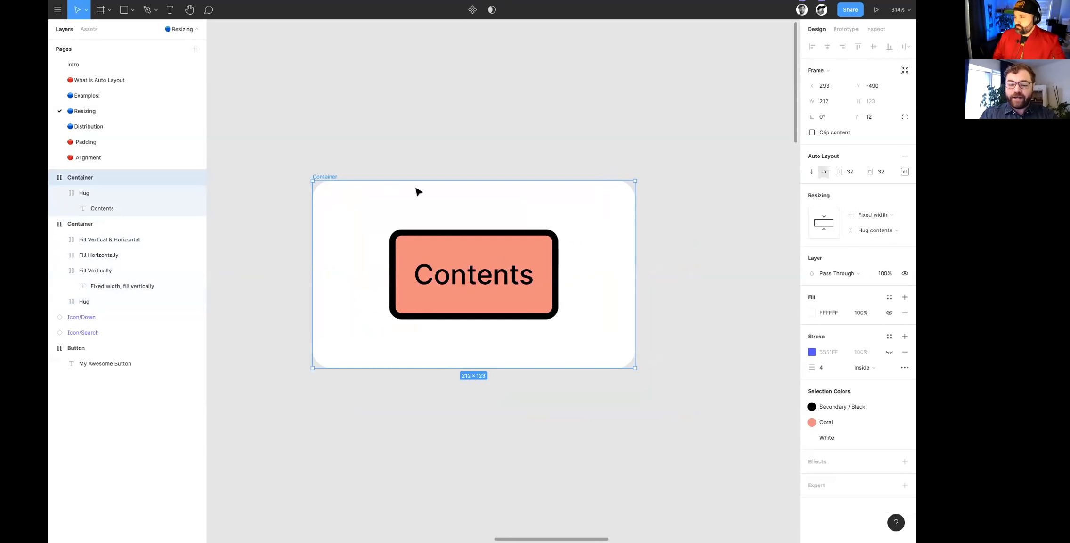
pyautogui.click(476, 291)
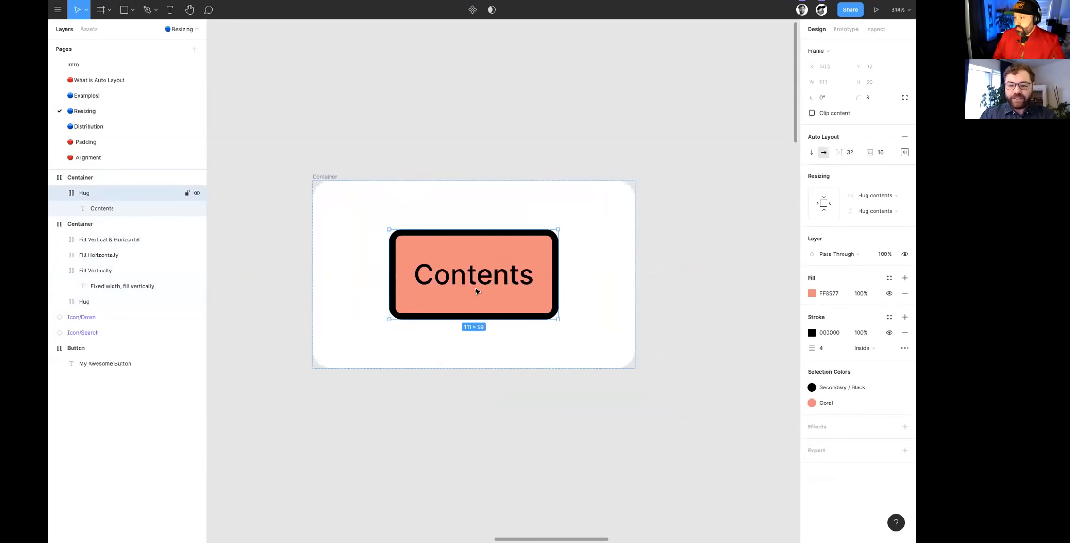
# - Set the small Container's horizontal resizing to Hug contents
pyautogui.click(317, 176)
pyautogui.click(872, 215)
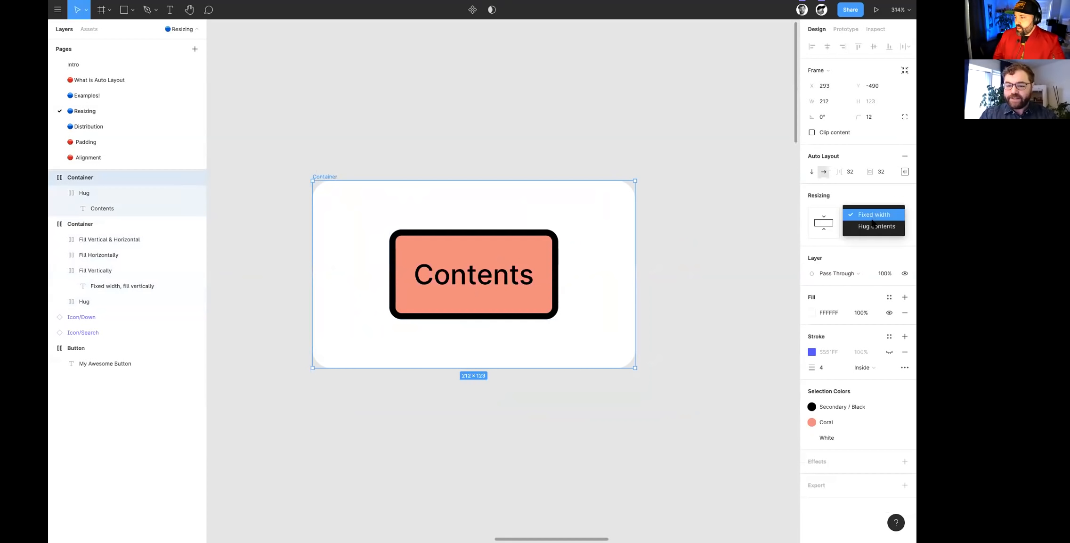
pyautogui.click(874, 225)
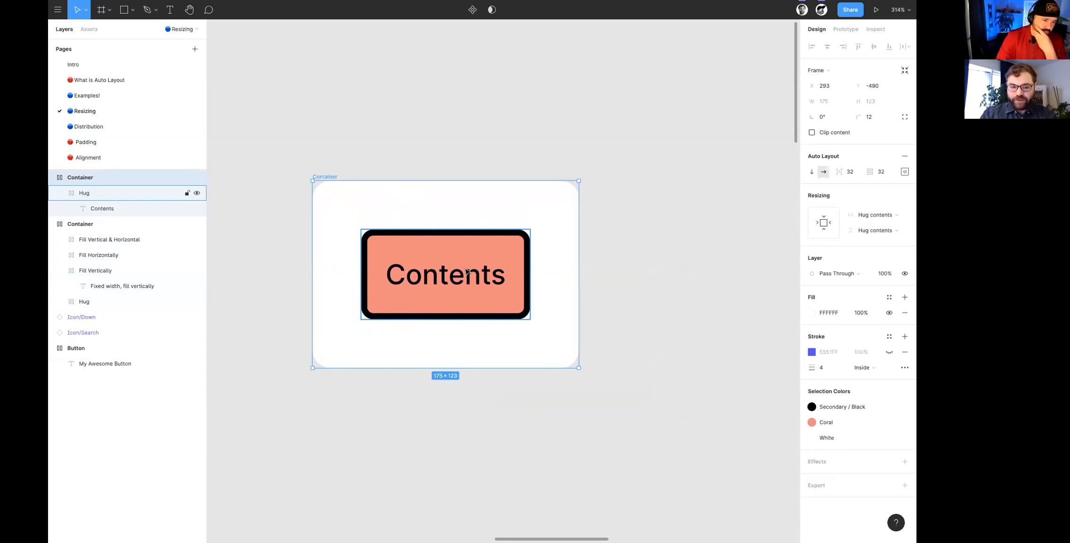
# - Set the coral Hug frame's horizontal resizing to Fill container, keeping Hug contents vertically
pyautogui.click(418, 276)
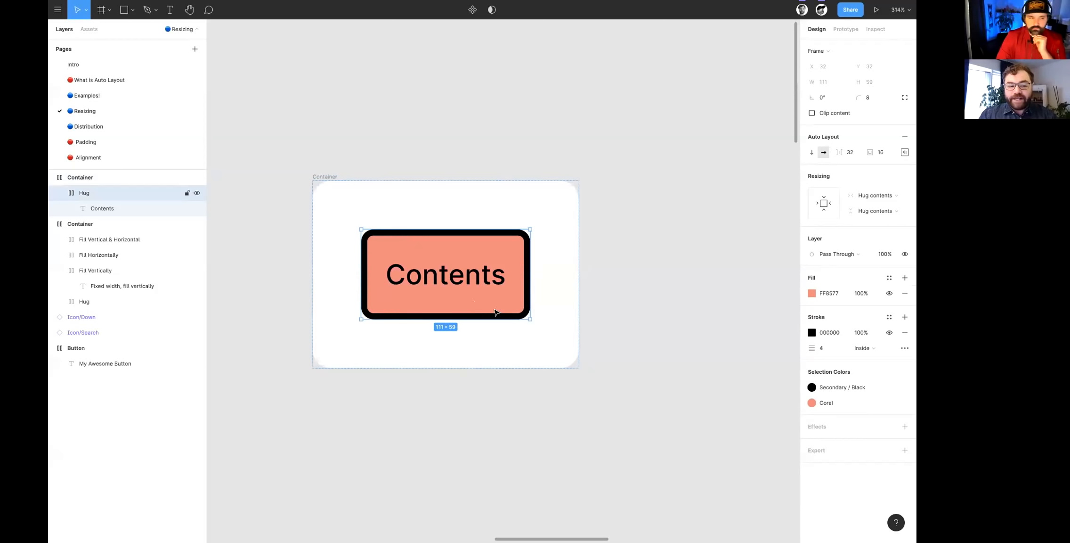
pyautogui.click(879, 212)
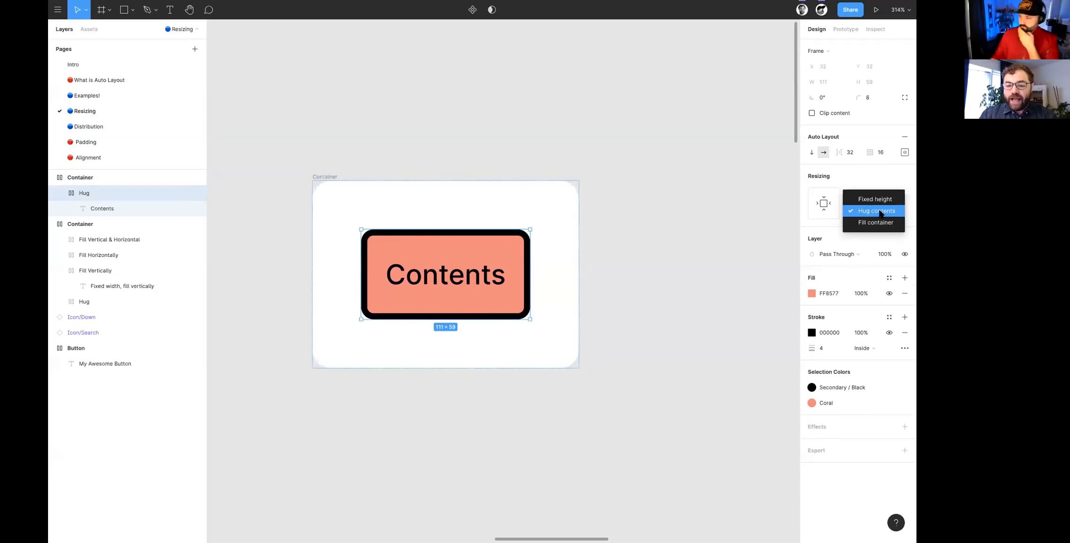
pyautogui.click(879, 212)
pyautogui.click(875, 195)
pyautogui.click(880, 206)
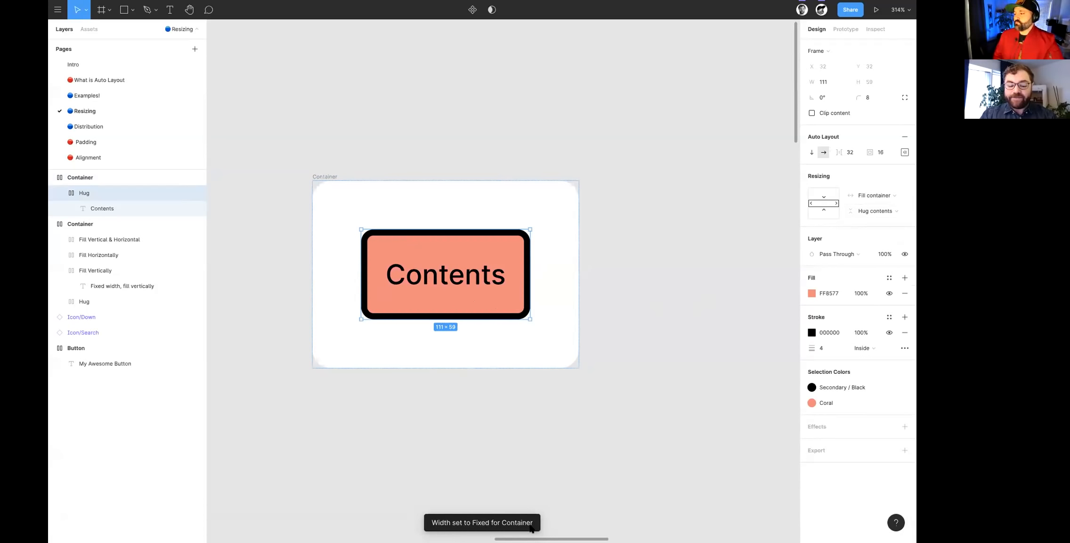
# - Compare the resizing settings of the small Container and its coral Hug frame, ending with the Container selected
pyautogui.click(318, 177)
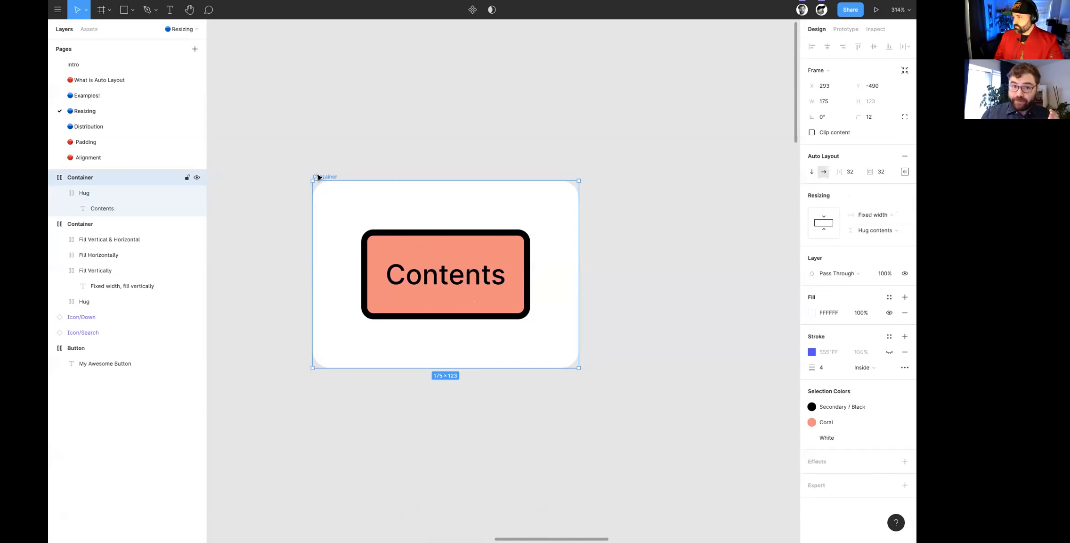
pyautogui.click(414, 279)
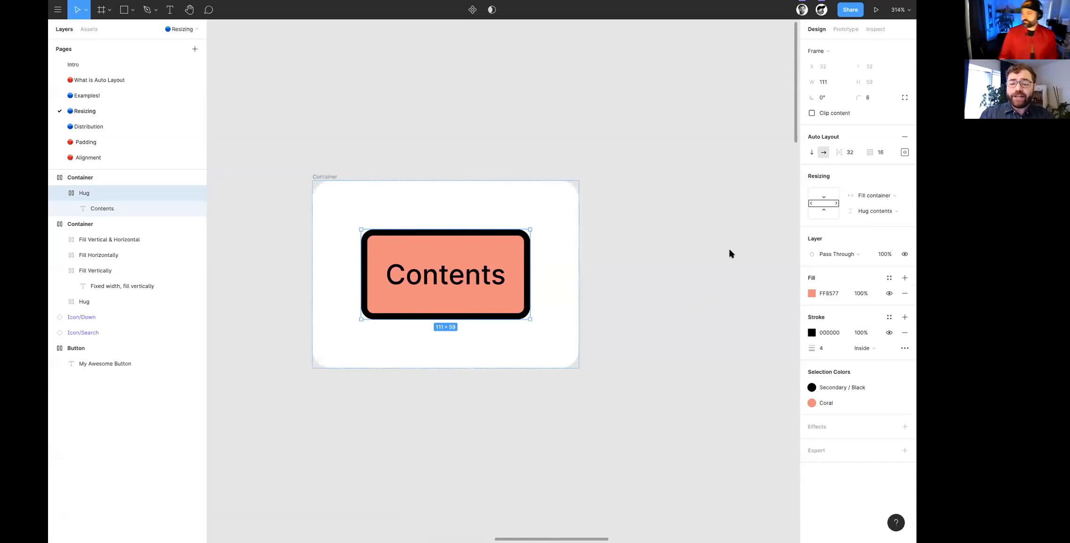
pyautogui.click(874, 196)
pyautogui.click(875, 197)
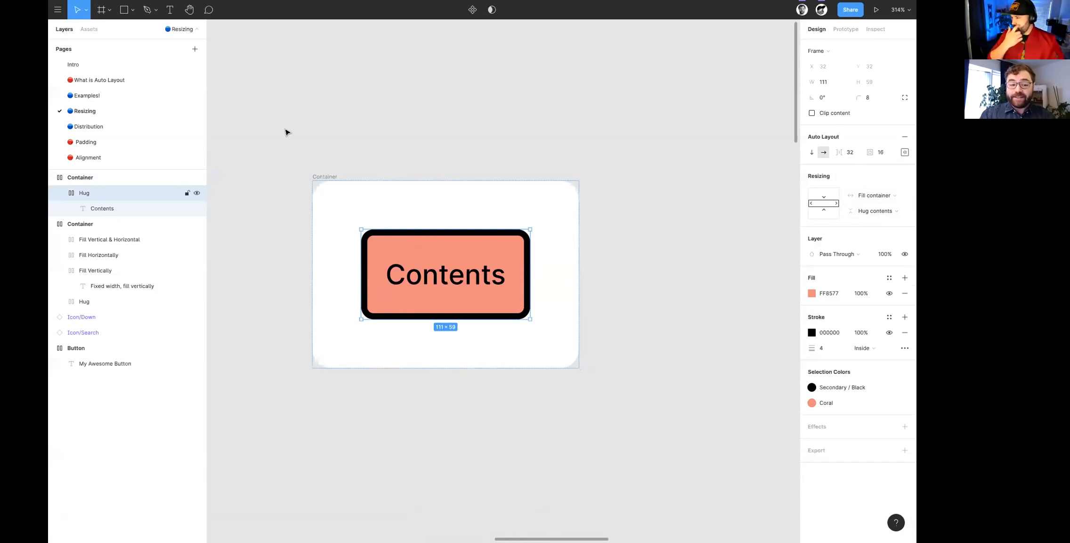
pyautogui.click(321, 177)
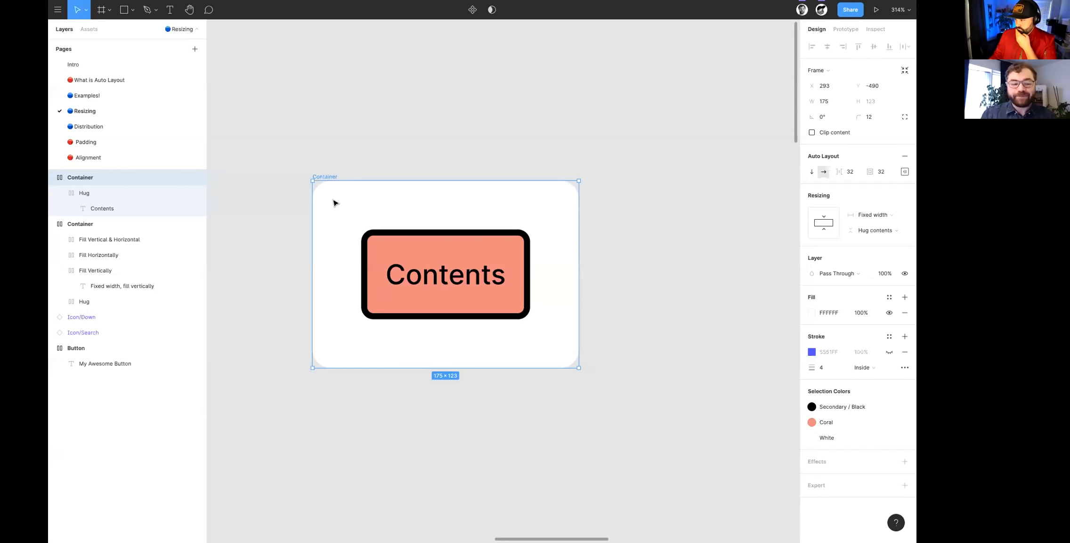
pyautogui.click(333, 173)
pyautogui.click(322, 177)
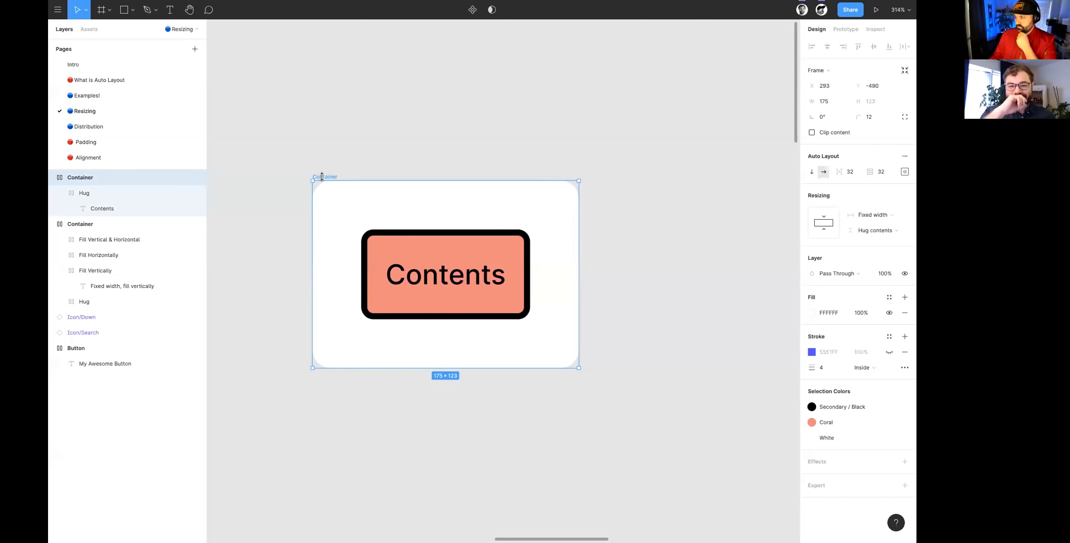
# - Open the Distribution page and select the topmost Catpile frame with the four cat pictures
pyautogui.scroll(-3, 331, 195)
pyautogui.scroll(-1, 331, 195)
pyautogui.click(104, 127)
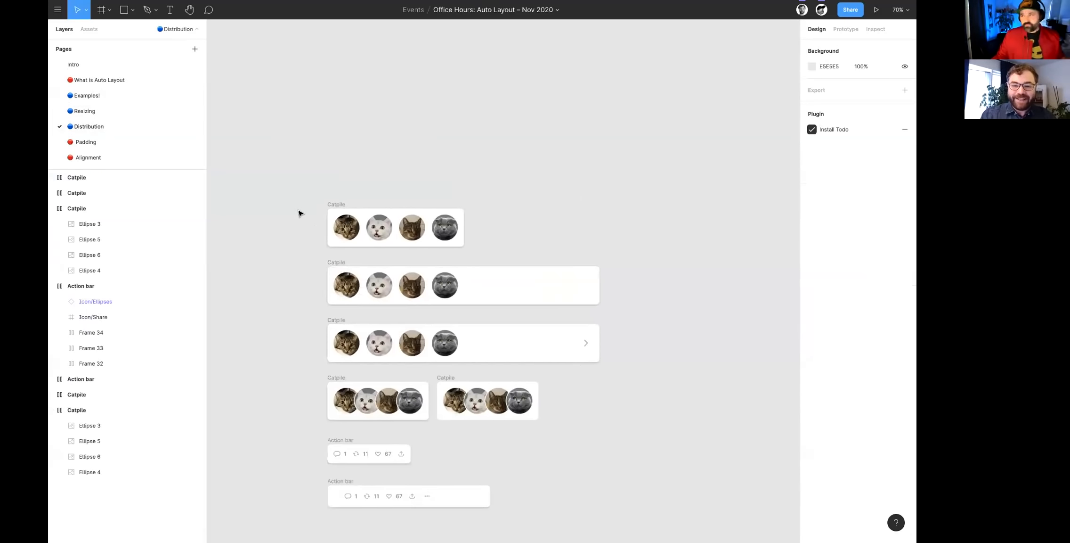
pyautogui.scroll(5, 298, 214)
pyautogui.click(380, 214)
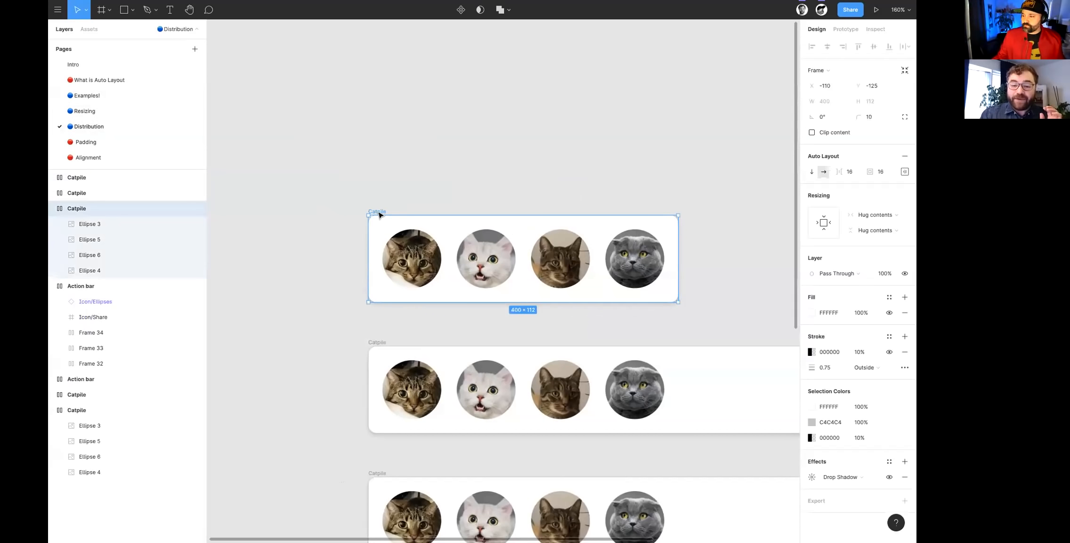
# - Widen the topmost Catpile frame to about 532, keeping its height hugging the contents
pyautogui.hscroll(1, 381, 215)
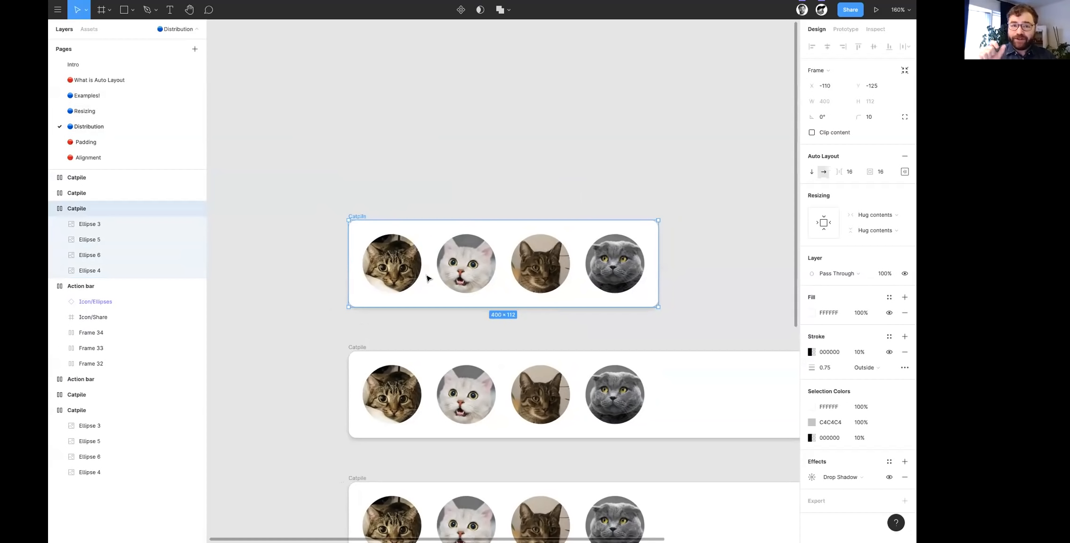
pyautogui.hscroll(3, 426, 207)
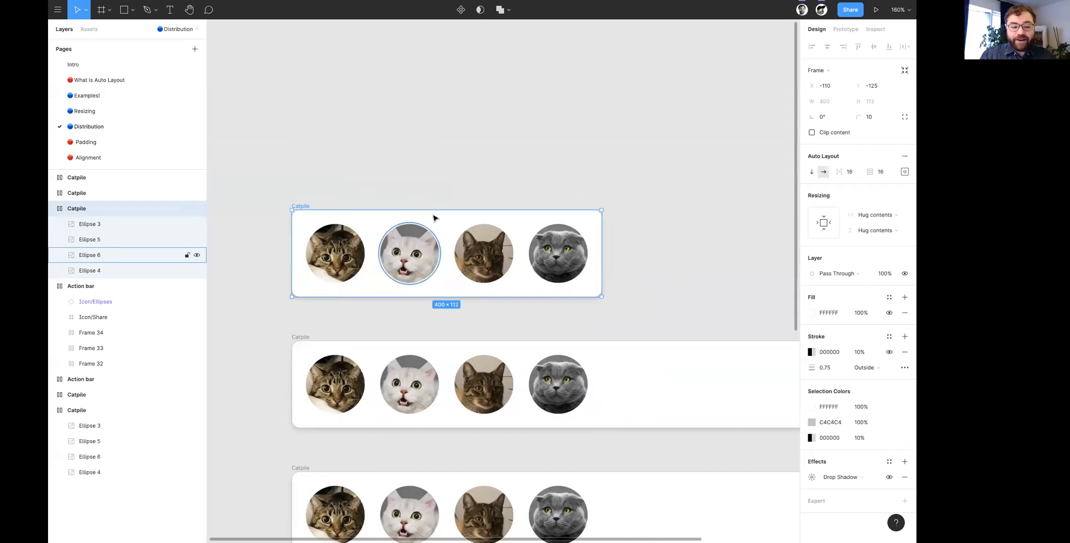
pyautogui.moveTo(602, 247); pyautogui.dragTo(704, 248)
# - Inspect the individual cat pictures in the widened topmost Catpile frame to see how they are packed together
pyautogui.click(384, 258)
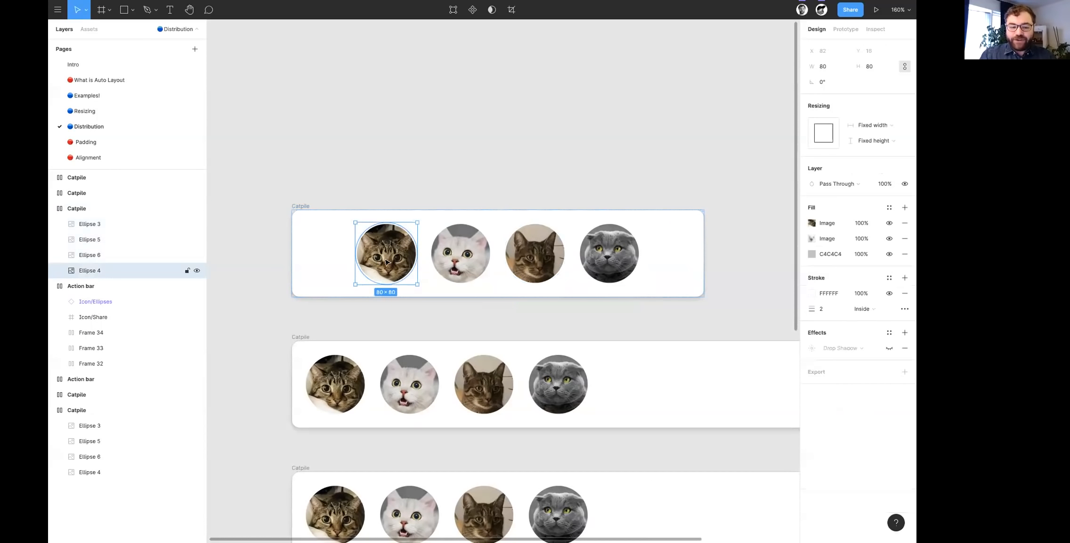
pyautogui.scroll(1, 419, 268)
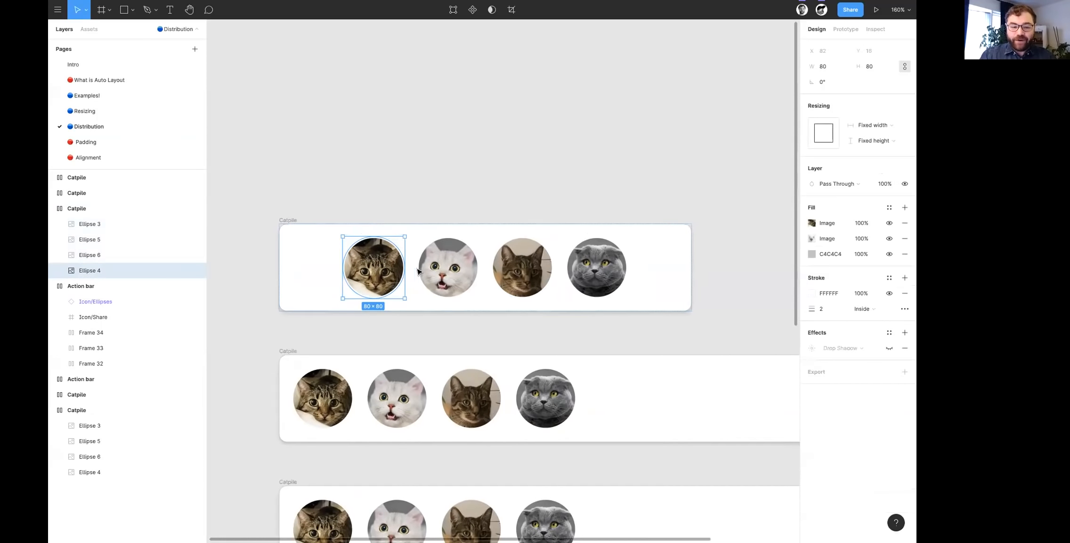
pyautogui.click(294, 220)
pyautogui.click(438, 263)
pyautogui.click(374, 267)
pyautogui.click(522, 264)
pyautogui.click(596, 267)
pyautogui.click(522, 265)
pyautogui.click(454, 265)
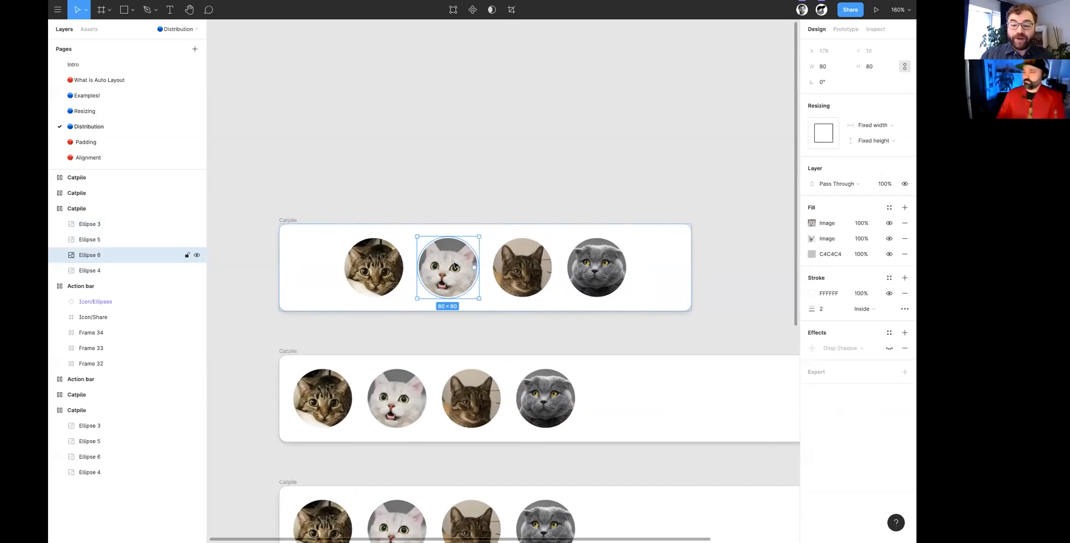
pyautogui.click(371, 266)
pyautogui.click(448, 274)
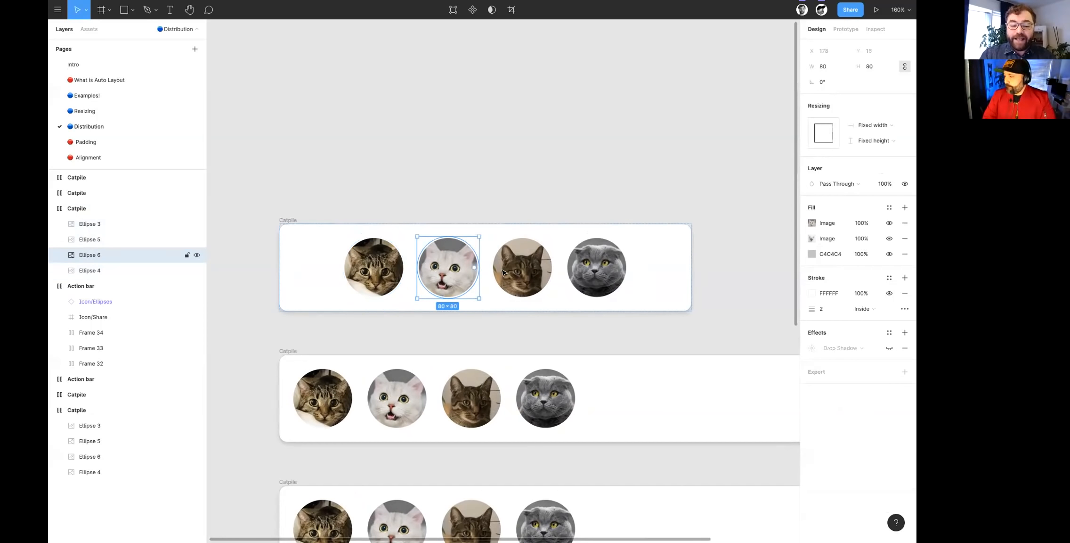
# - Increase the spacing between items in the topmost Catpile frame to 21.5
pyautogui.click(292, 220)
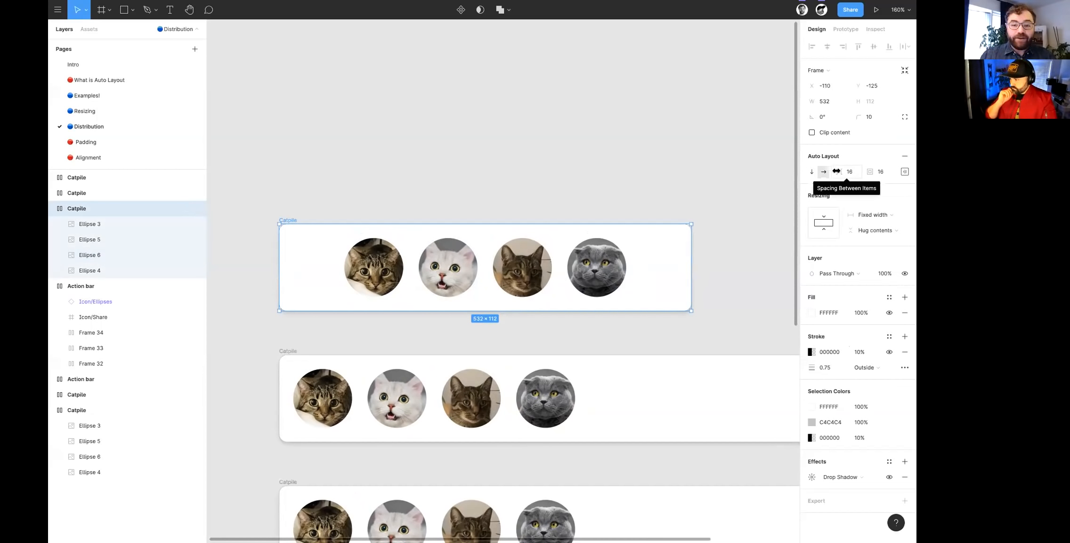
pyautogui.moveTo(836, 171)
pyautogui.mouseDown()
pyautogui.moveTo(878, 190)
pyautogui.moveTo(865, 188)
pyautogui.moveTo(860, 163)
pyautogui.moveTo(820, 173)
pyautogui.moveTo(833, 176)
pyautogui.moveTo(817, 179)
pyautogui.moveTo(833, 188)
pyautogui.mouseUp()
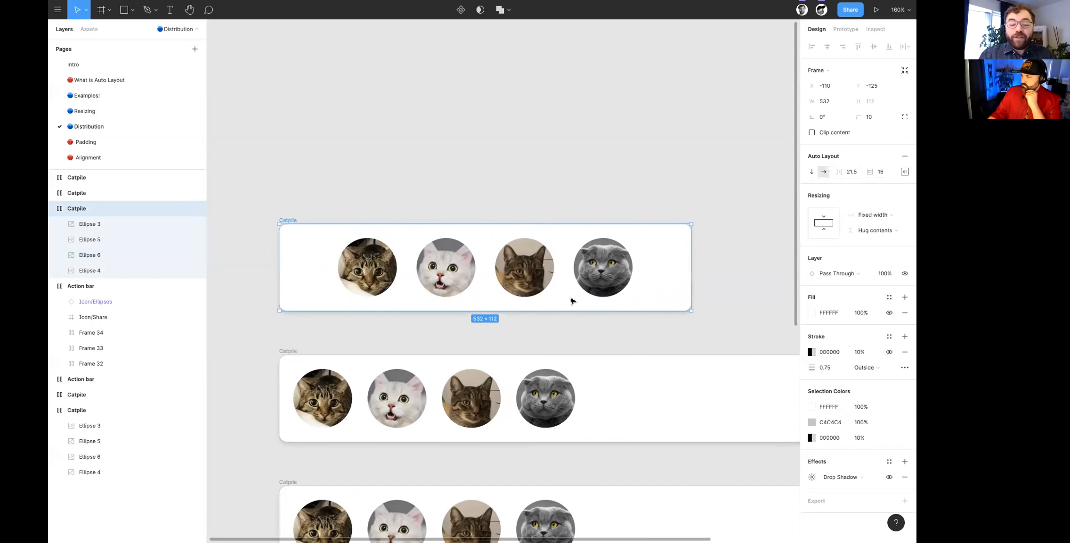
# - Select the second Catpile frame and narrow it to about 580
pyautogui.scroll(-5, 230, 214)
pyautogui.hscroll(2, 230, 215)
pyautogui.click(238, 207)
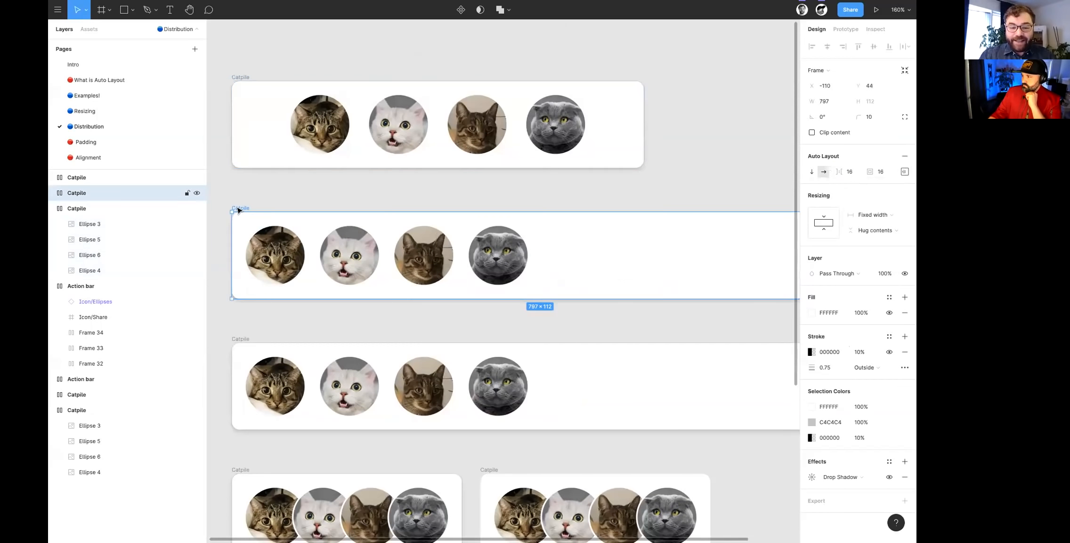
pyautogui.scroll(-5, 367, 223)
pyautogui.moveTo(556, 249); pyautogui.dragTo(553, 249)
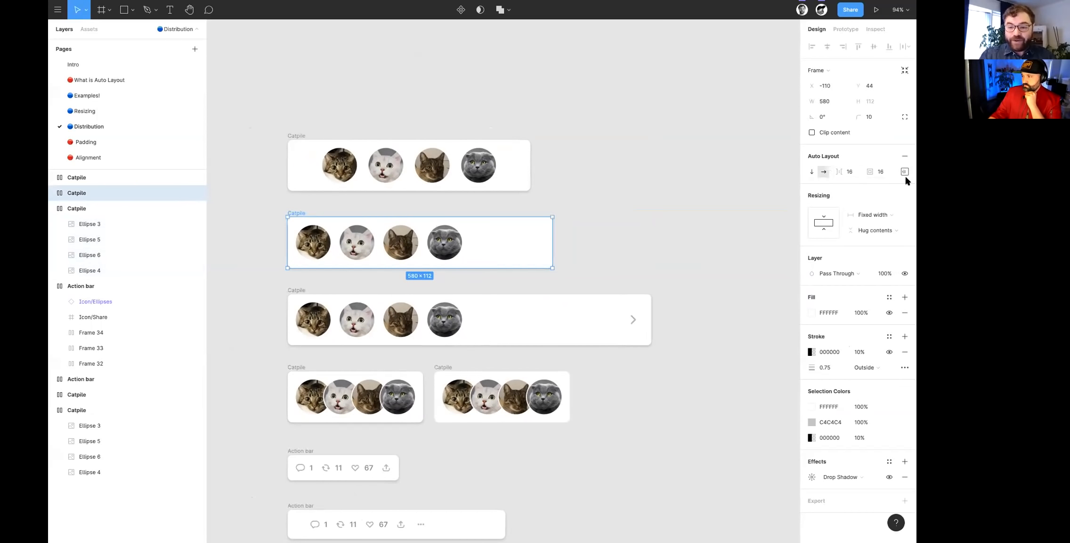
# - Set the second Catpile frame's distribution to Space Between and widen the frame to about 660
pyautogui.click(905, 171)
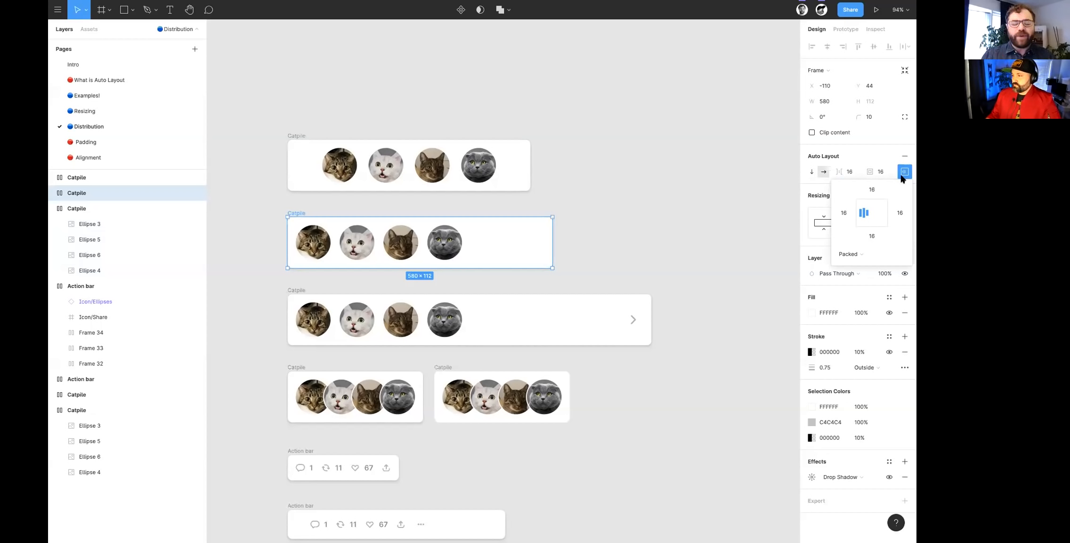
pyautogui.click(851, 255)
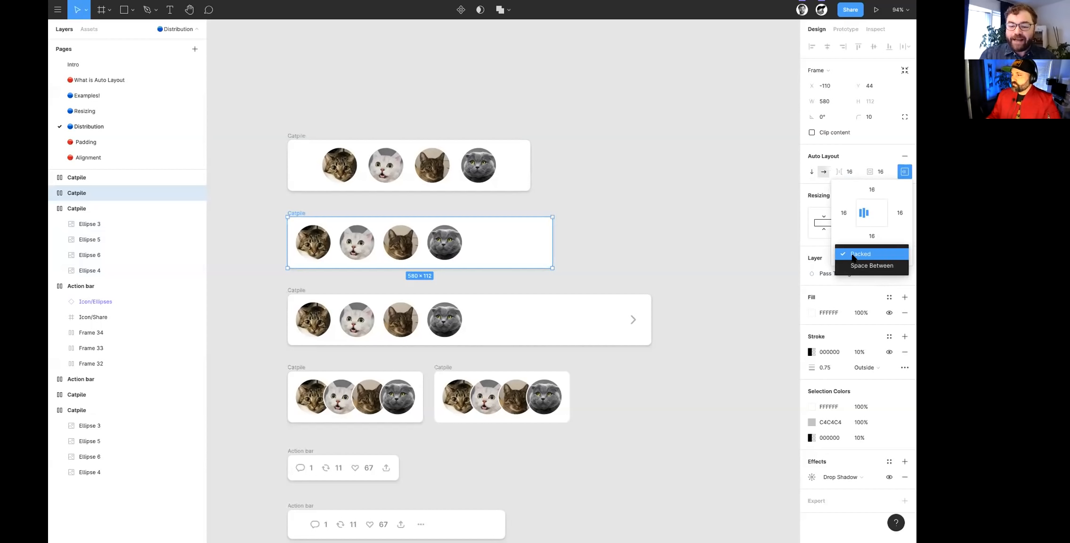
pyautogui.click(856, 264)
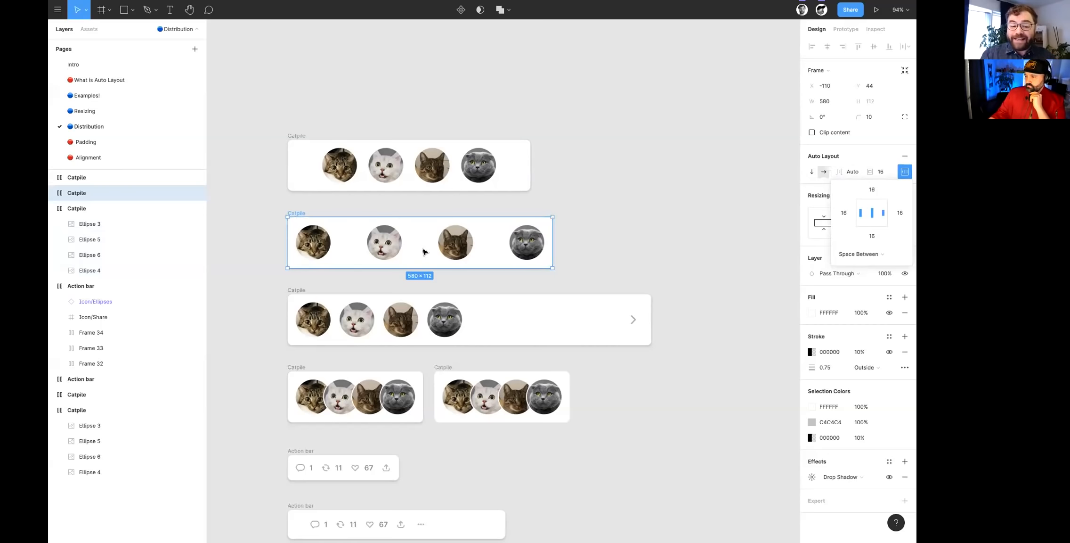
pyautogui.moveTo(586, 249)
pyautogui.mouseDown()
pyautogui.moveTo(688, 260)
pyautogui.moveTo(468, 260)
pyautogui.moveTo(700, 266)
pyautogui.moveTo(483, 257)
pyautogui.moveTo(598, 265)
pyautogui.moveTo(588, 257)
pyautogui.mouseUp()
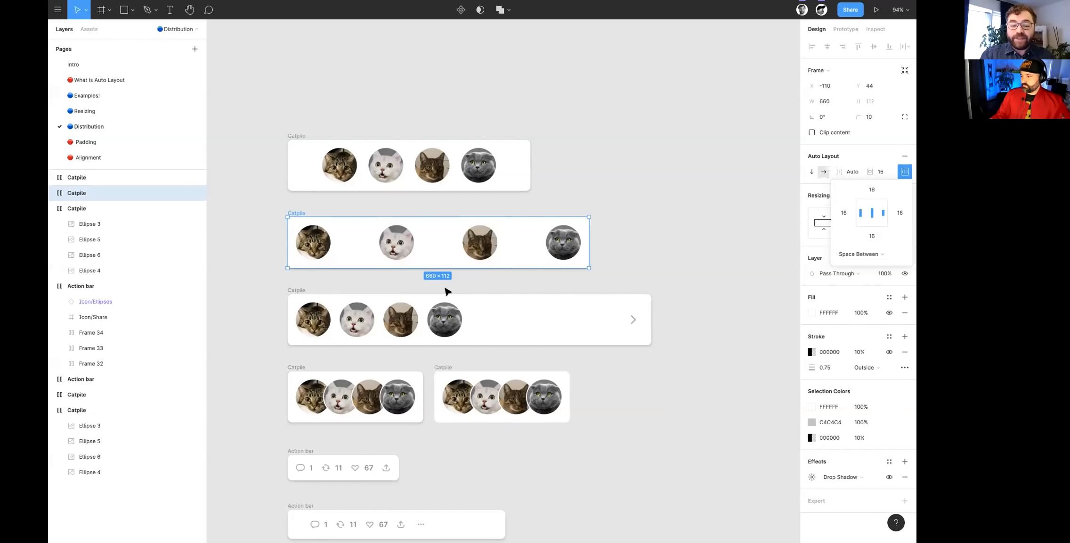
# - Examine the structure of the third Catpile frame: its nested frame of cat pictures and its arrow icon
pyautogui.scroll(-1, 444, 292)
pyautogui.click(297, 262)
pyautogui.scroll(4, 440, 305)
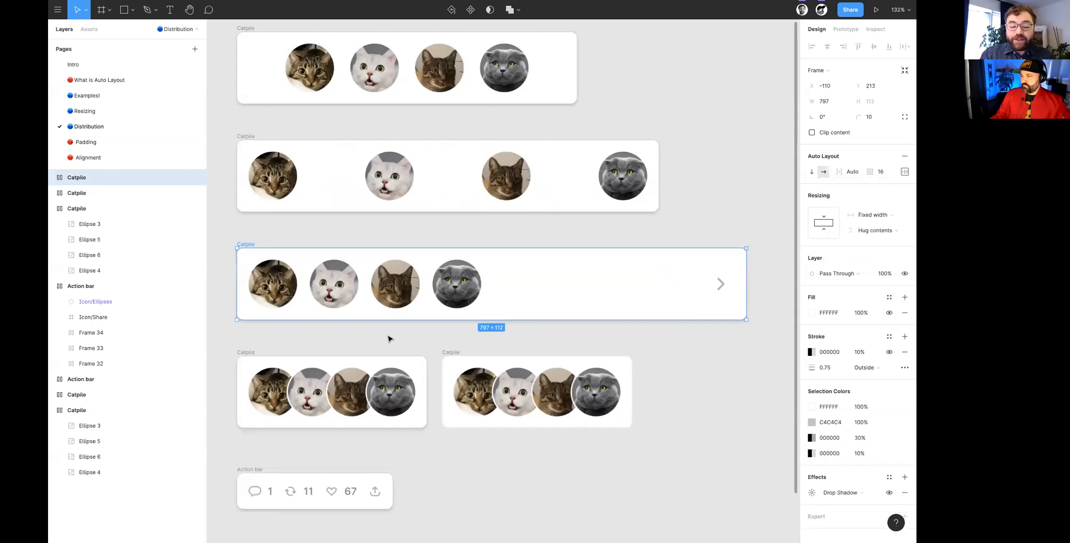
pyautogui.rightClick(368, 287)
pyautogui.click(319, 292)
pyautogui.click(383, 280)
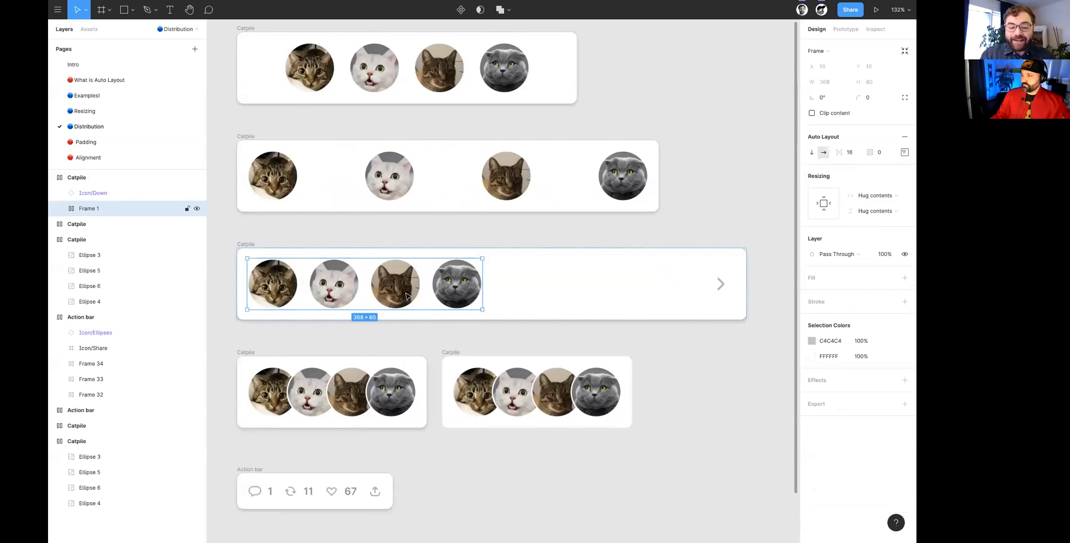
pyautogui.hscroll(-1, 407, 295)
pyautogui.scroll(5, 479, 325)
pyautogui.scroll(-3, 442, 321)
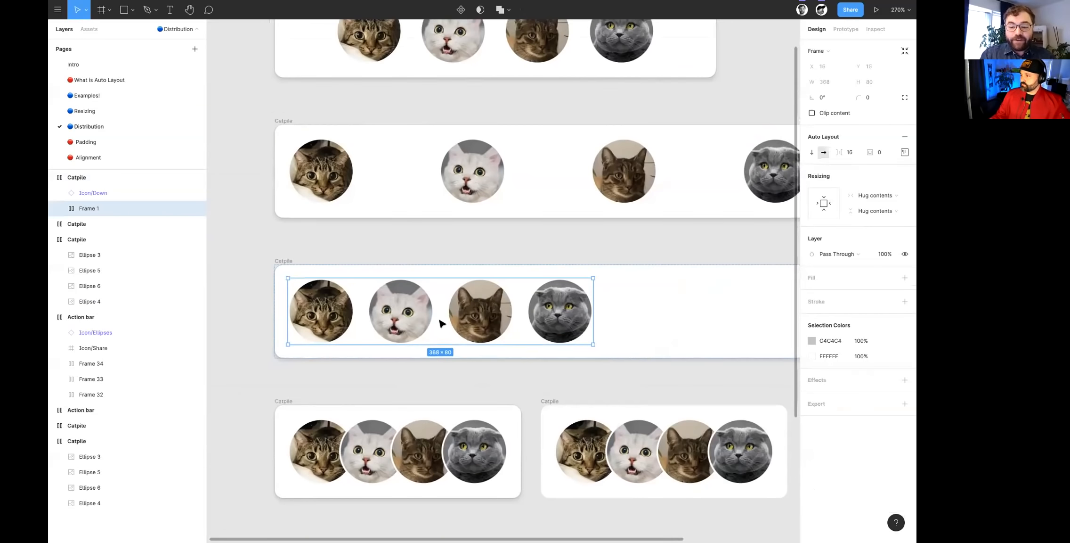
pyautogui.hscroll(2, 315, 304)
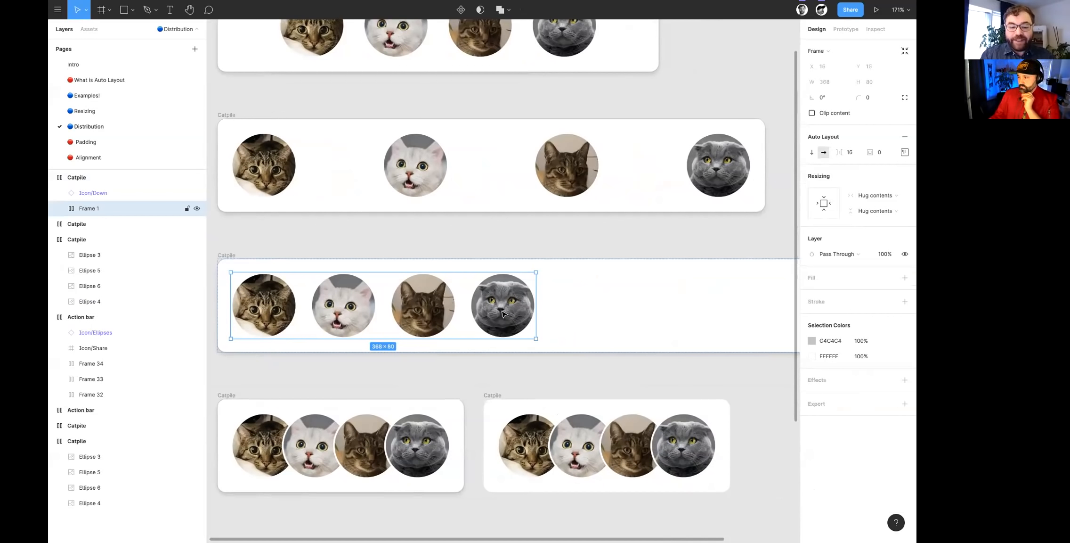
pyautogui.scroll(-3, 503, 313)
pyautogui.click(224, 271)
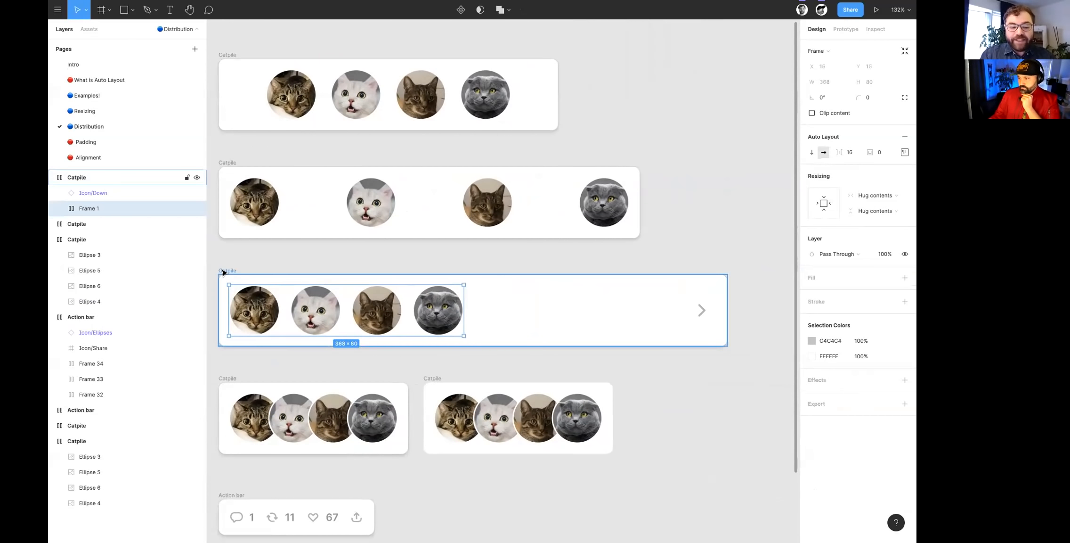
pyautogui.click(700, 308)
# - Narrow the third Catpile frame to about 660 and widen it back to about 755
pyautogui.click(226, 271)
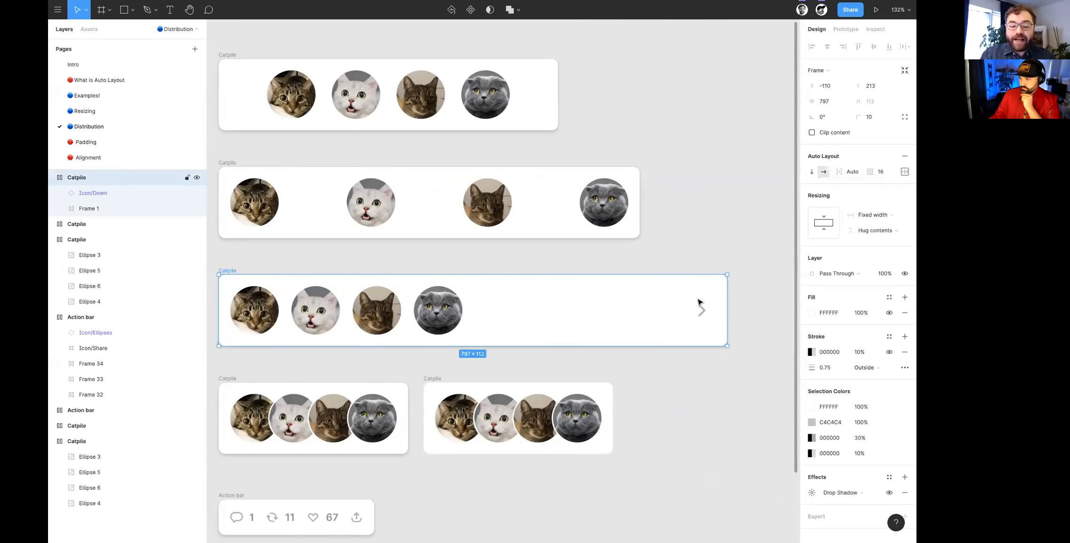
pyautogui.moveTo(658, 311)
pyautogui.mouseDown()
pyautogui.moveTo(575, 308)
pyautogui.moveTo(640, 310)
pyautogui.mouseUp()
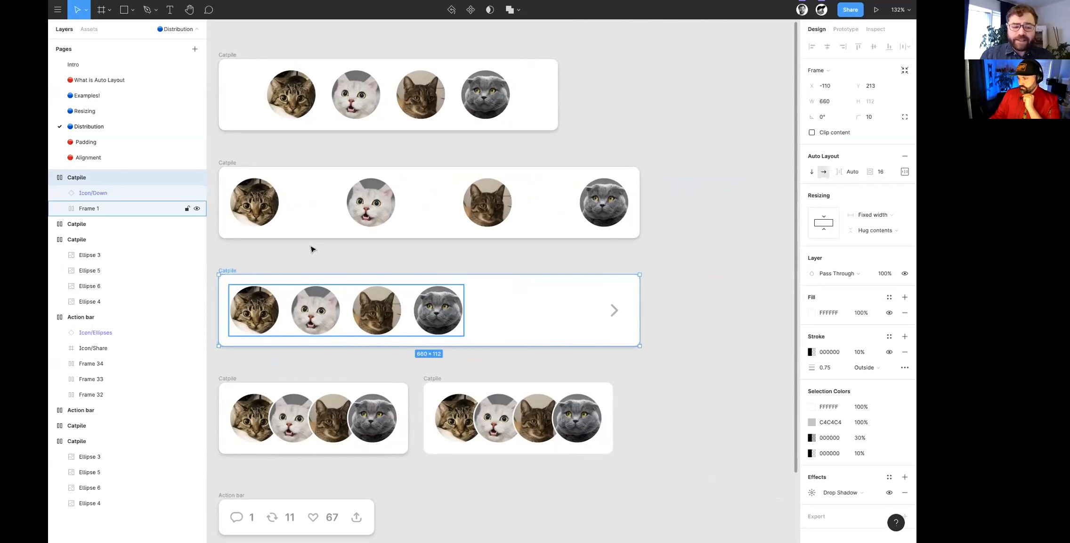
pyautogui.moveTo(690, 317)
pyautogui.mouseDown()
pyautogui.moveTo(726, 315)
pyautogui.moveTo(700, 318)
pyautogui.mouseUp()
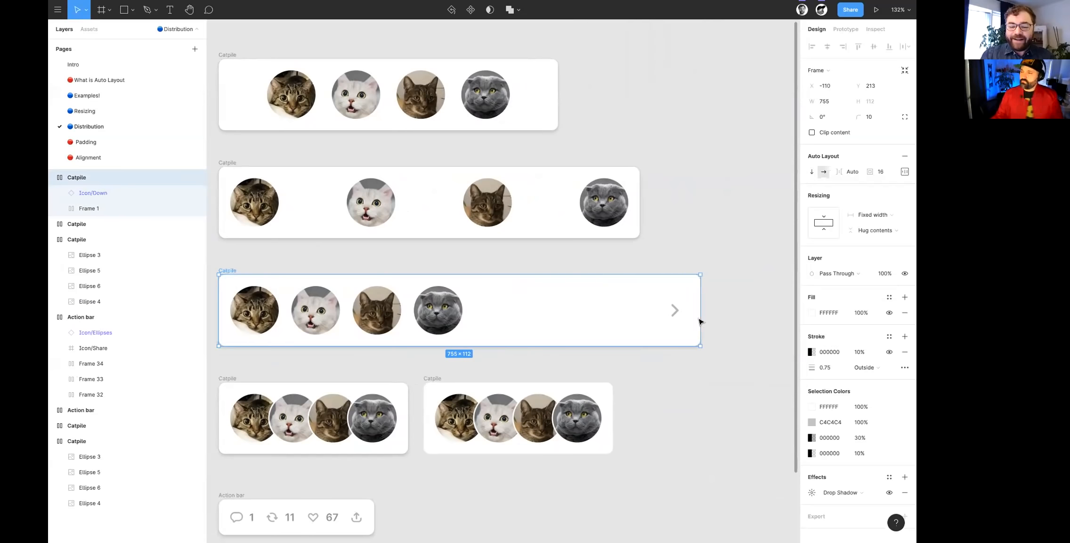
# - Inspect the third Catpile frame's arrow icon and open the frame's alignment and padding settings
pyautogui.click(671, 307)
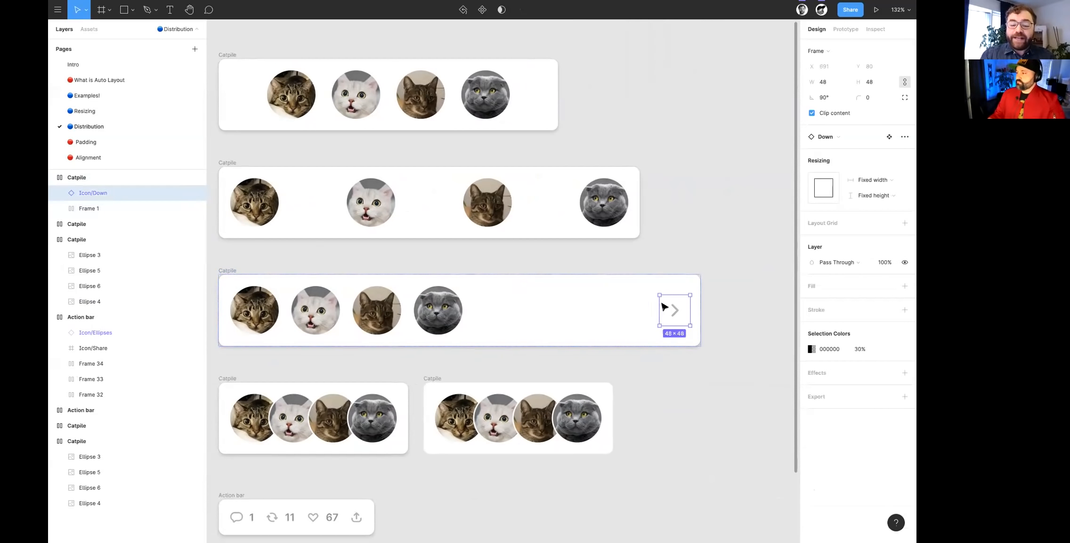
pyautogui.press('Escape')
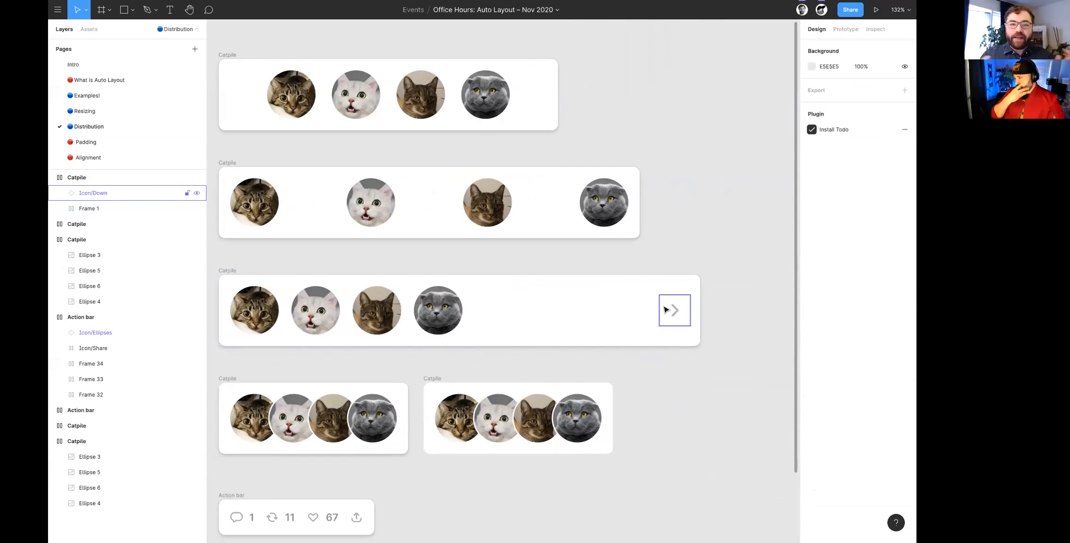
pyautogui.click(227, 269)
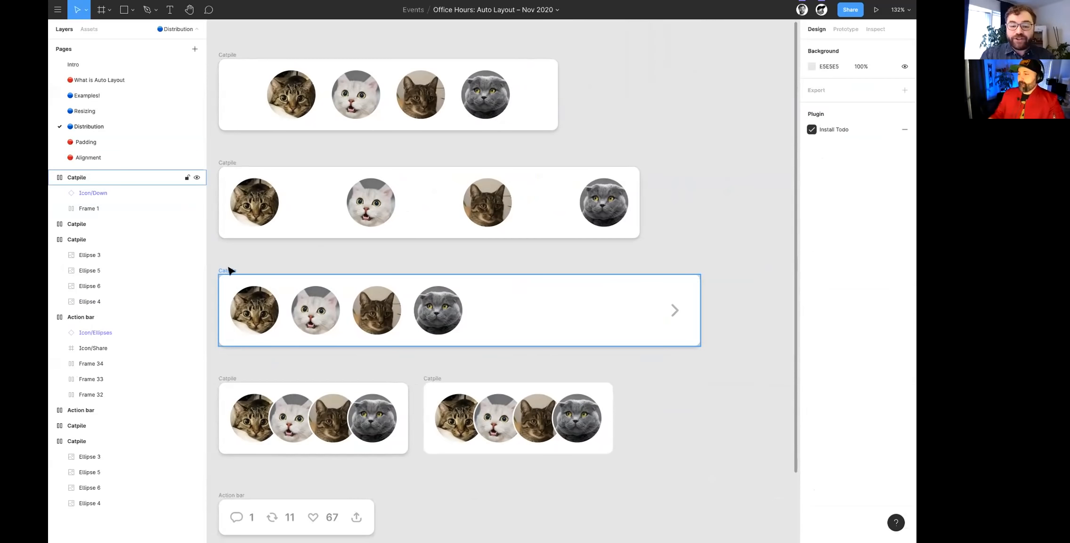
pyautogui.click(904, 171)
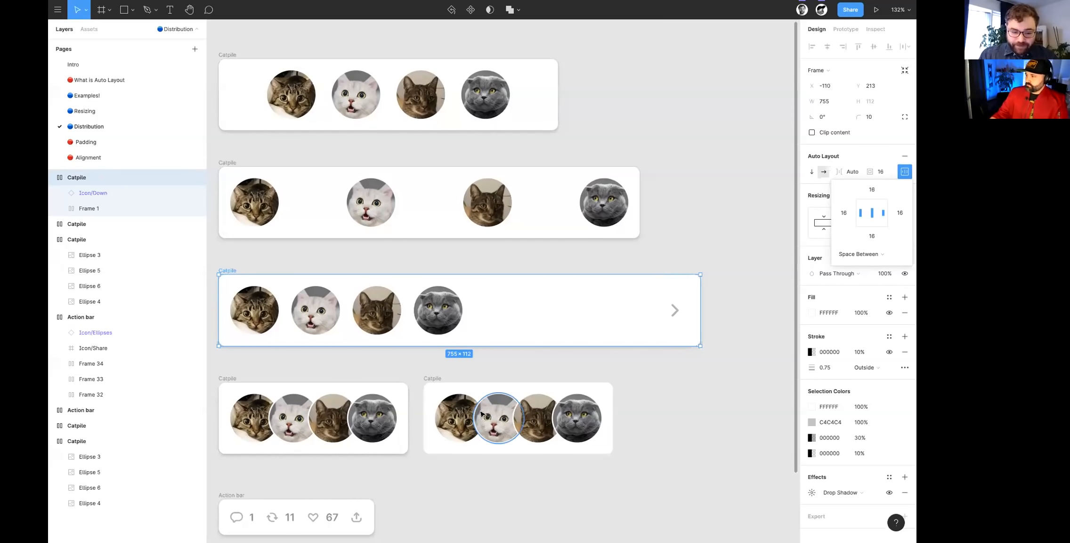
# - Resize the first Catpile frame with overlapping cat pictures, leaving it about 263 wide
pyautogui.scroll(-3, 476, 410)
pyautogui.scroll(3, 476, 409)
pyautogui.scroll(-2, 476, 410)
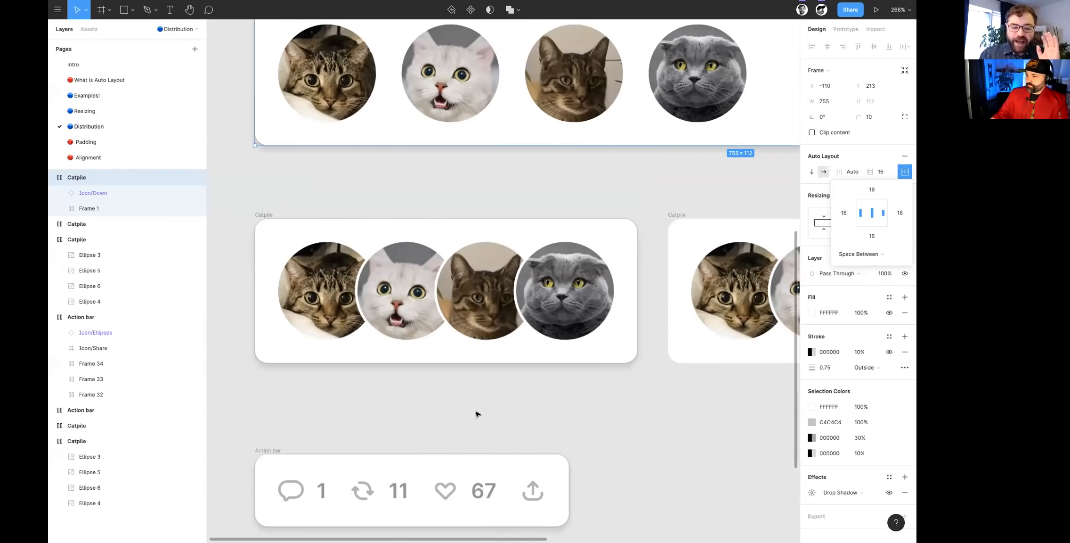
pyautogui.scroll(5, 476, 411)
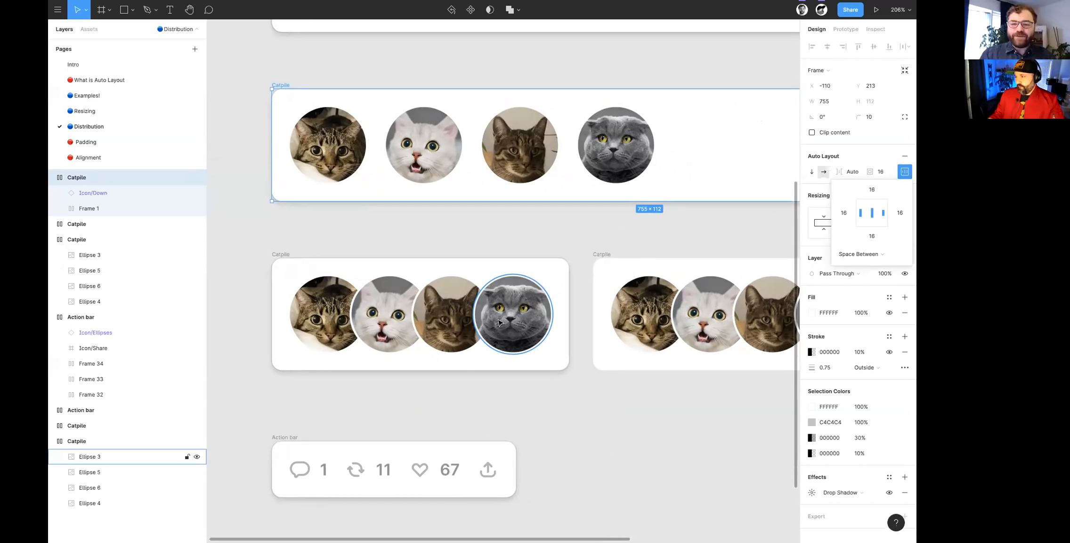
pyautogui.click(290, 260)
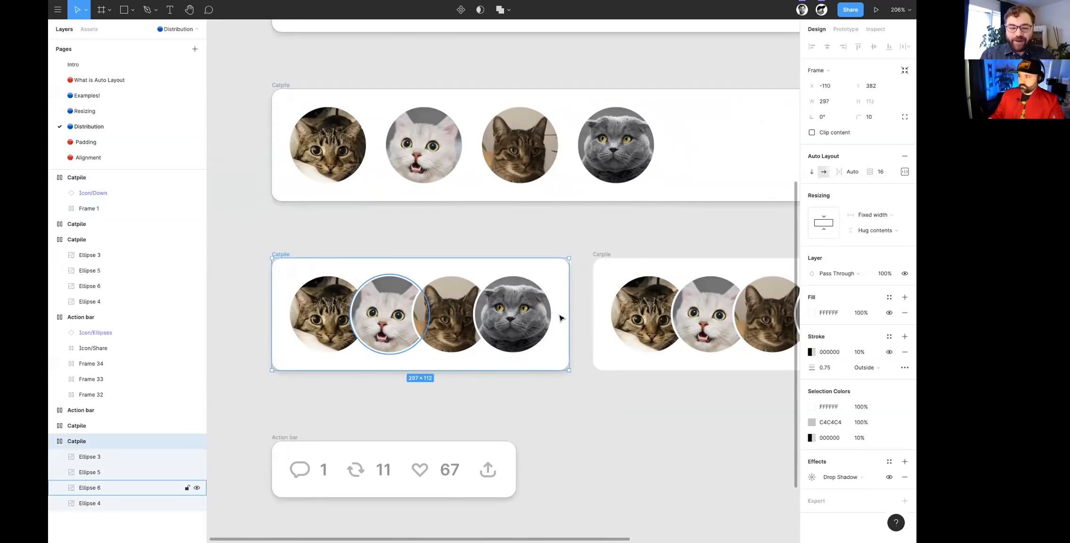
pyautogui.moveTo(569, 312); pyautogui.dragTo(553, 328)
pyautogui.moveTo(652, 327); pyautogui.dragTo(534, 358)
# - Draw a frame about 552 × 166 around the second overlapping Catpile and select the Catpile nested inside
pyautogui.scroll(-5, 533, 358)
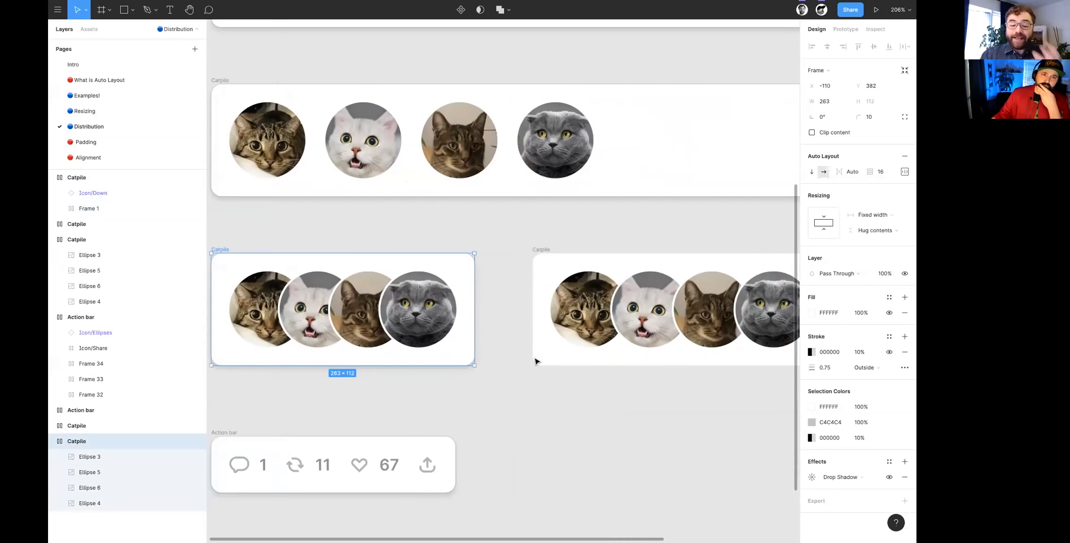
pyautogui.scroll(3, 535, 364)
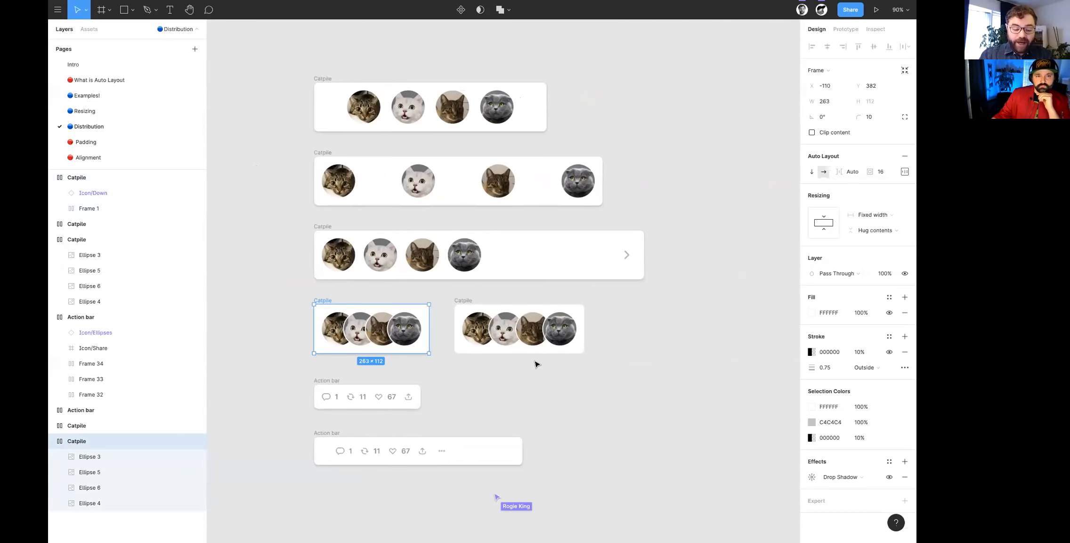
pyautogui.press('f')
pyautogui.moveTo(389, 252); pyautogui.dragTo(779, 368)
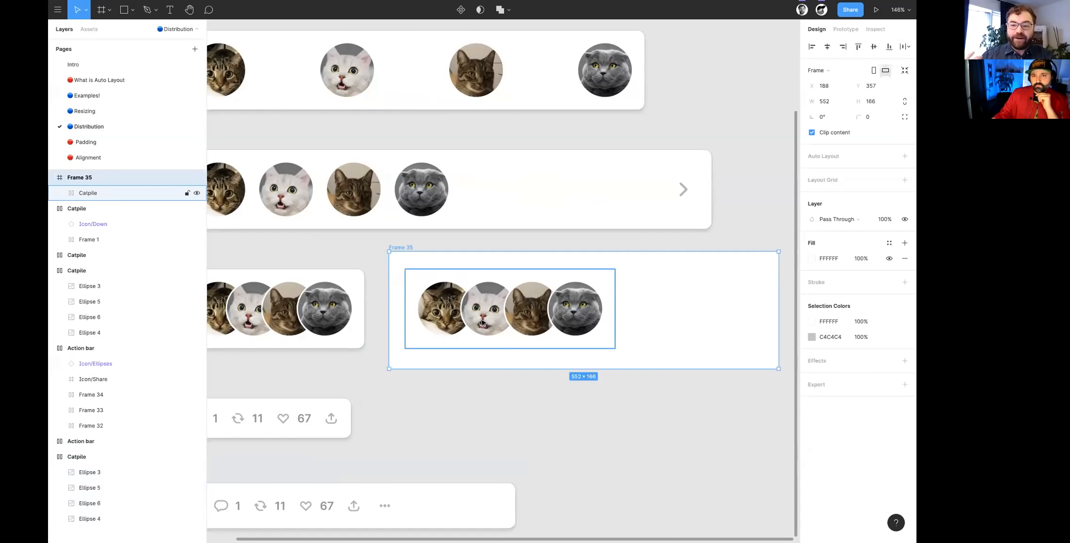
pyautogui.click(483, 322)
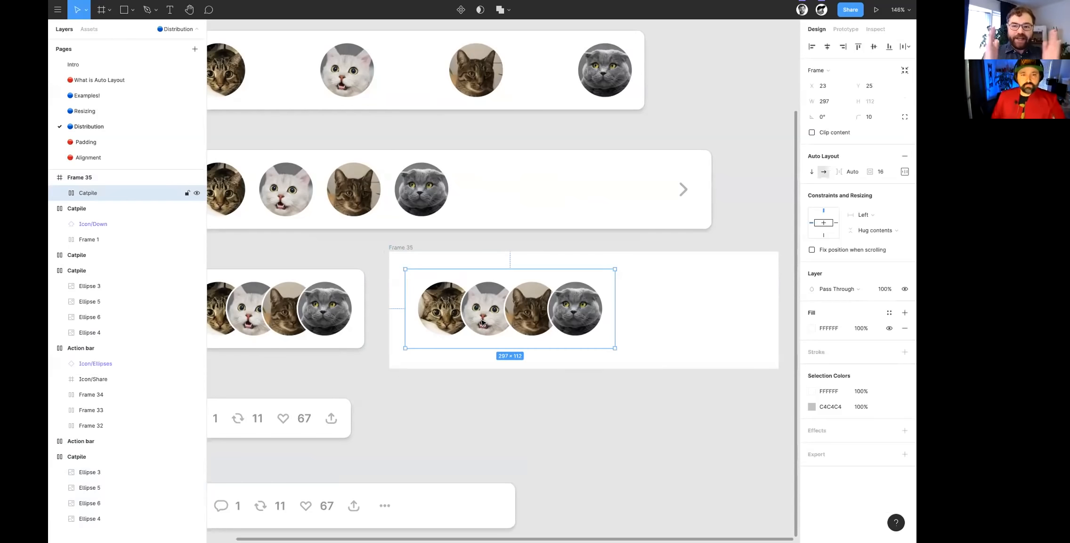
# - Select the upper Action bar with the comment, repost, like and share icons and widen it to about 358
pyautogui.scroll(-5, 483, 322)
pyautogui.click(344, 338)
pyautogui.scroll(3, 344, 341)
pyautogui.scroll(3, 349, 342)
pyautogui.scroll(-5, 526, 361)
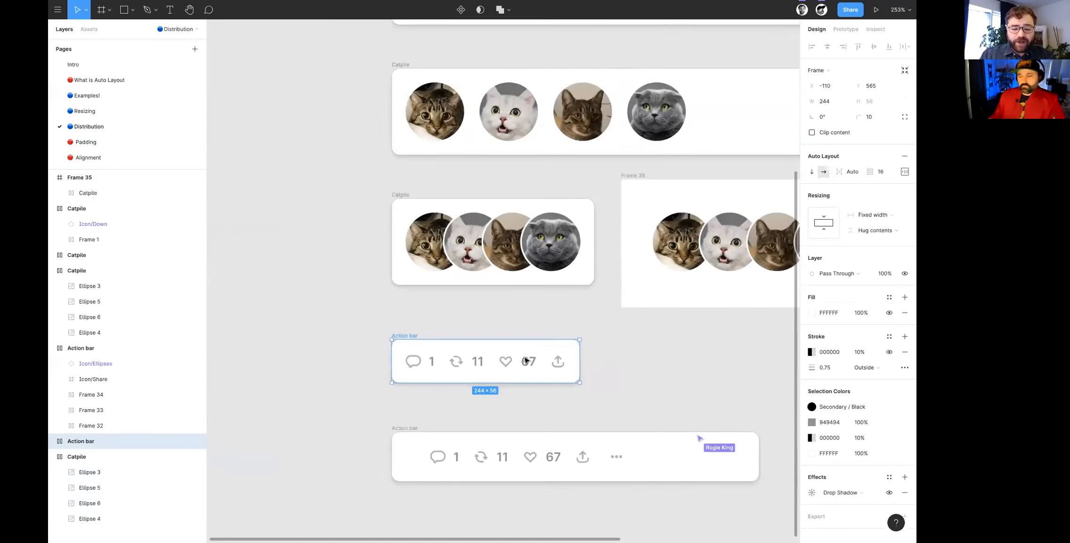
pyautogui.scroll(-2, 526, 360)
pyautogui.moveTo(548, 312); pyautogui.dragTo(634, 318)
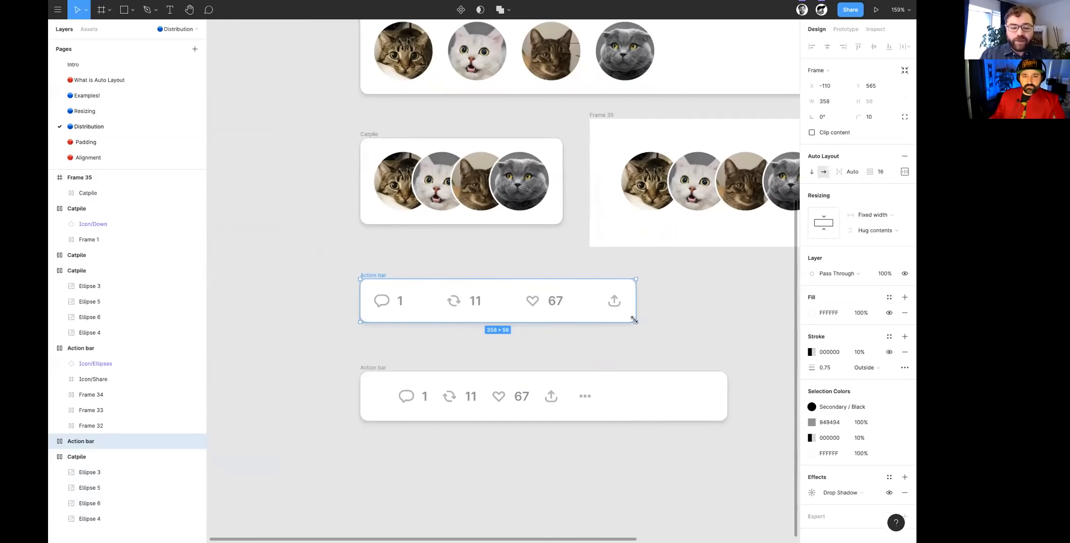
# - Select the lower Action bar with the ellipsis icon, narrow it from its right side and extend its left side to about 439 wide
pyautogui.click(449, 397)
pyautogui.click(382, 389)
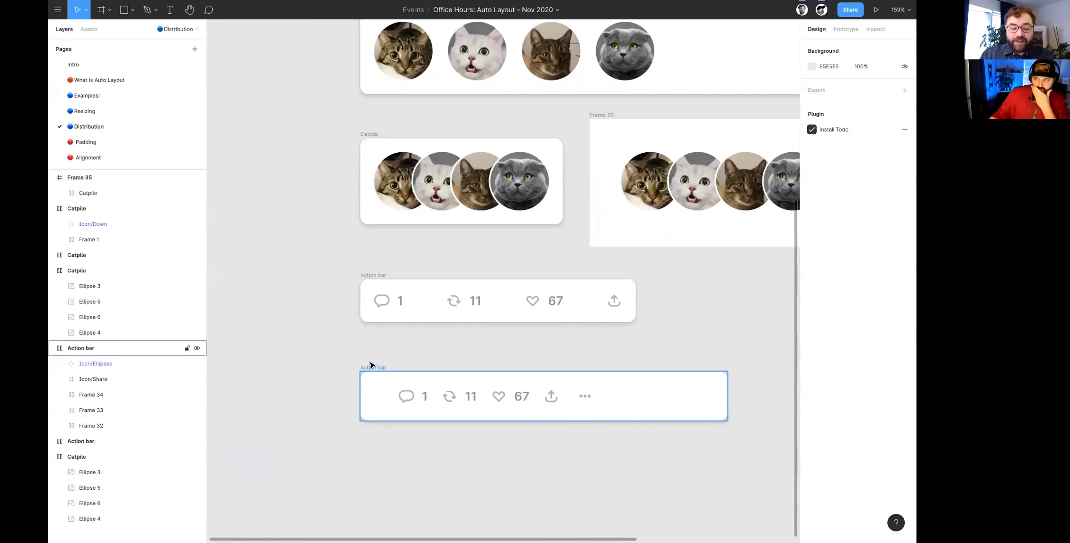
pyautogui.click(372, 367)
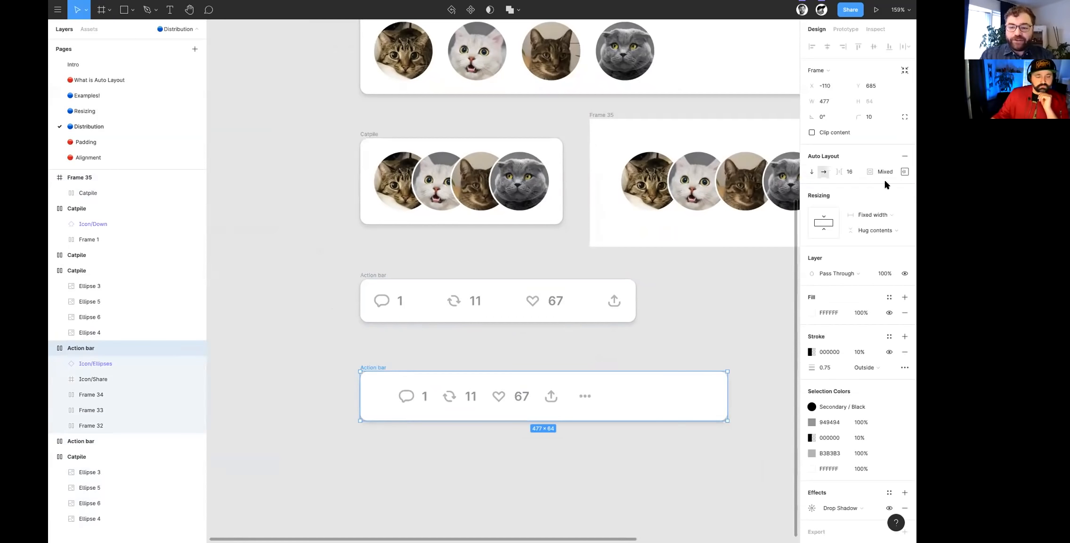
pyautogui.click(905, 172)
pyautogui.click(905, 171)
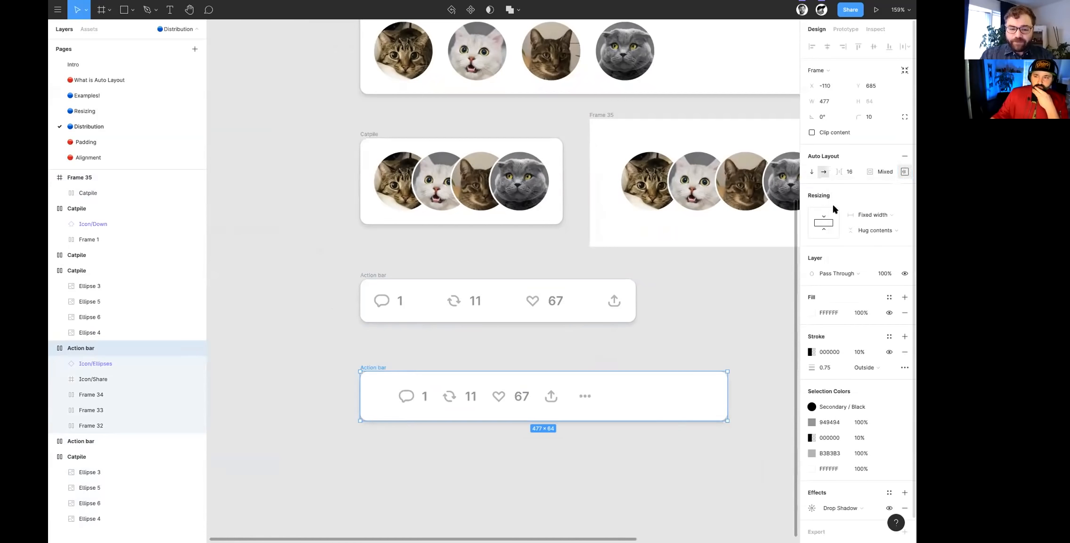
pyautogui.moveTo(738, 407); pyautogui.dragTo(668, 407)
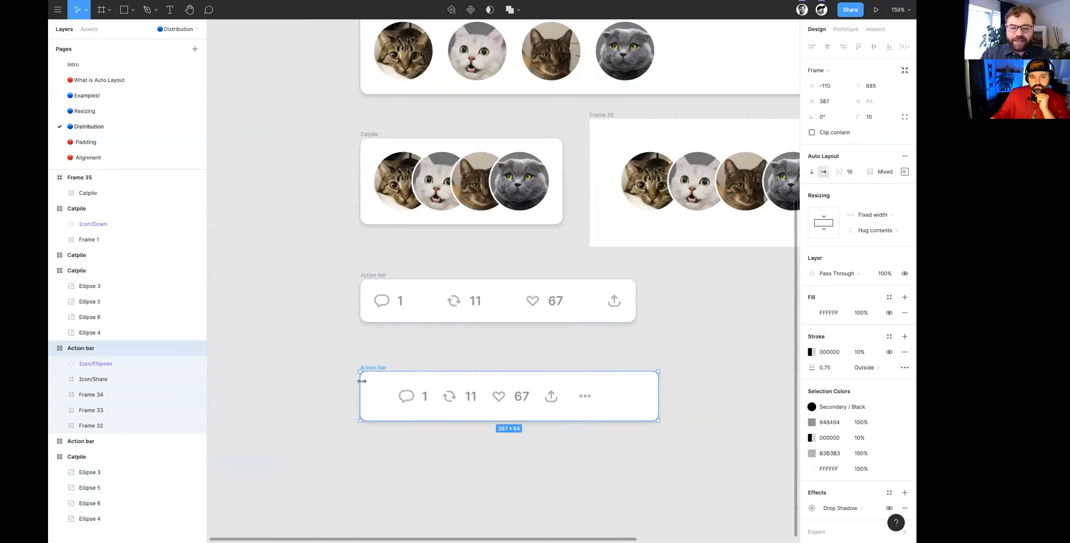
pyautogui.moveTo(336, 385)
pyautogui.mouseDown()
pyautogui.moveTo(394, 387)
pyautogui.moveTo(320, 390)
pyautogui.mouseUp()
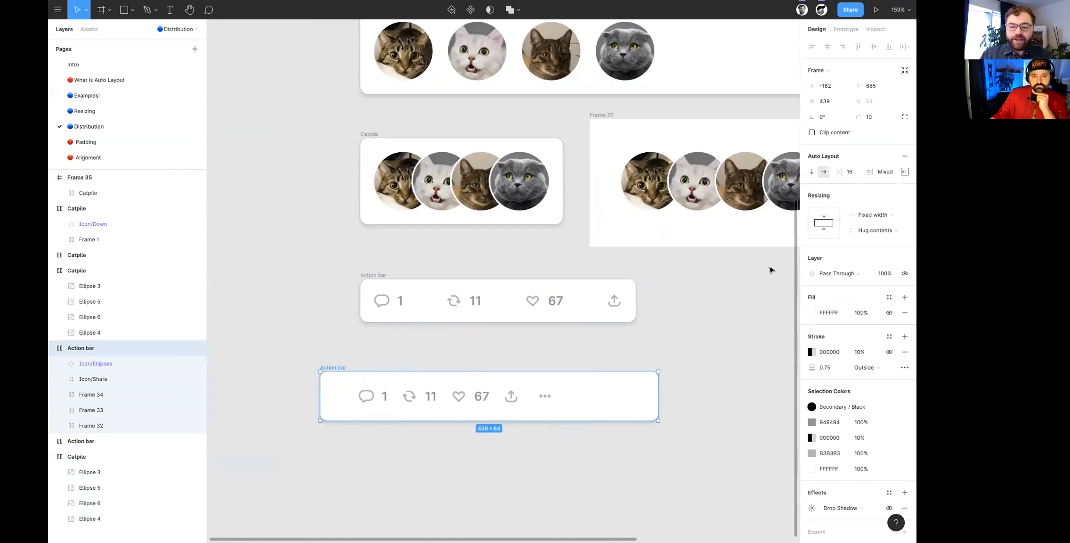
# - Try a left padding of 16 on the lower Action bar and set it back to 48
pyautogui.click(905, 171)
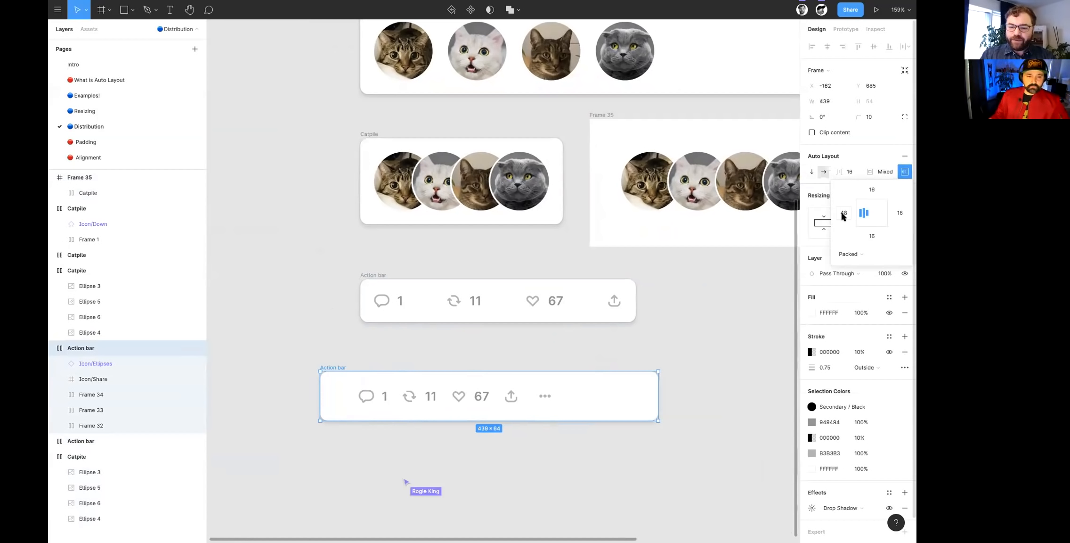
pyautogui.write('16')
pyautogui.press('Return')
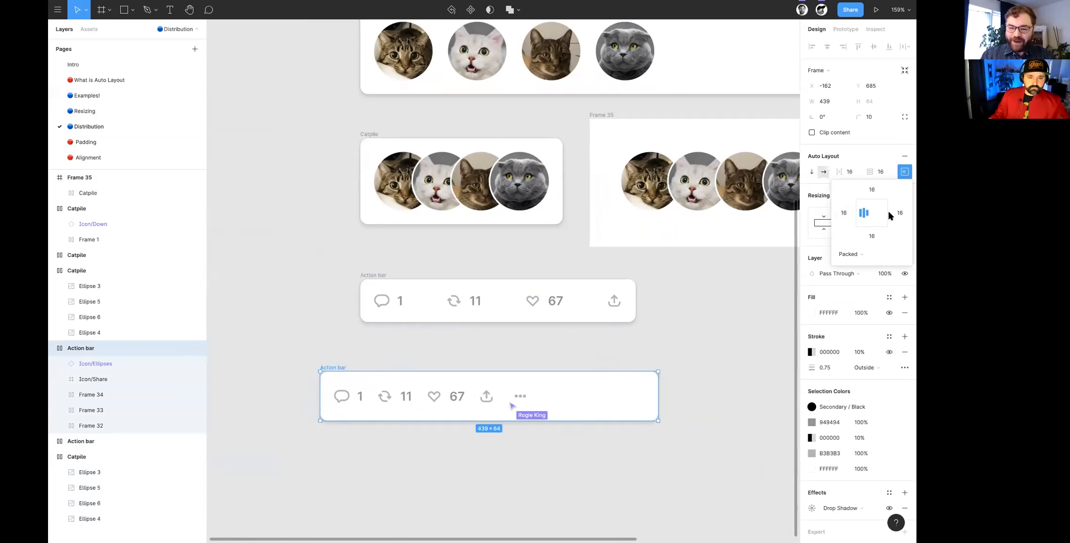
pyautogui.click(843, 213)
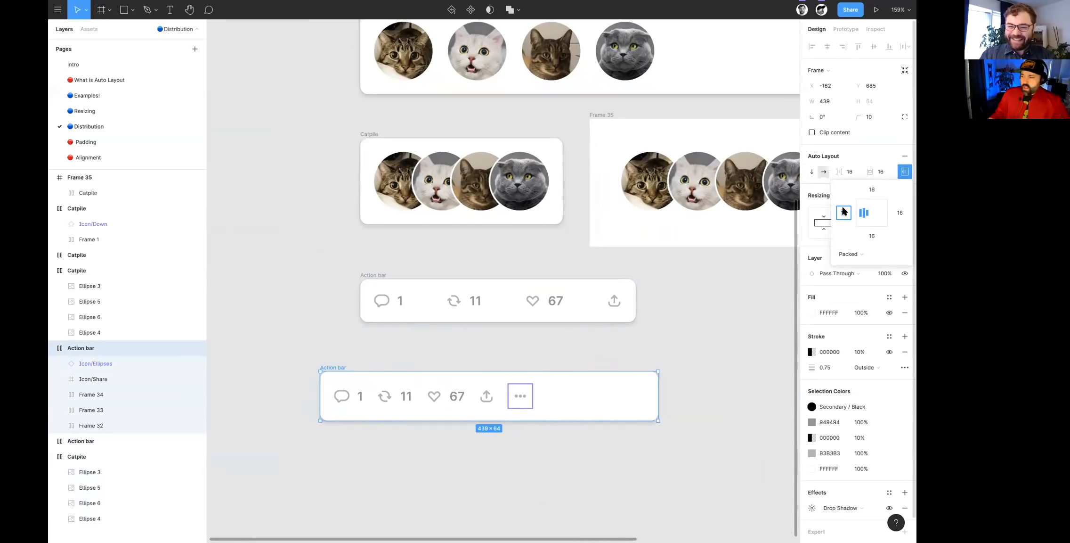
pyautogui.write('48')
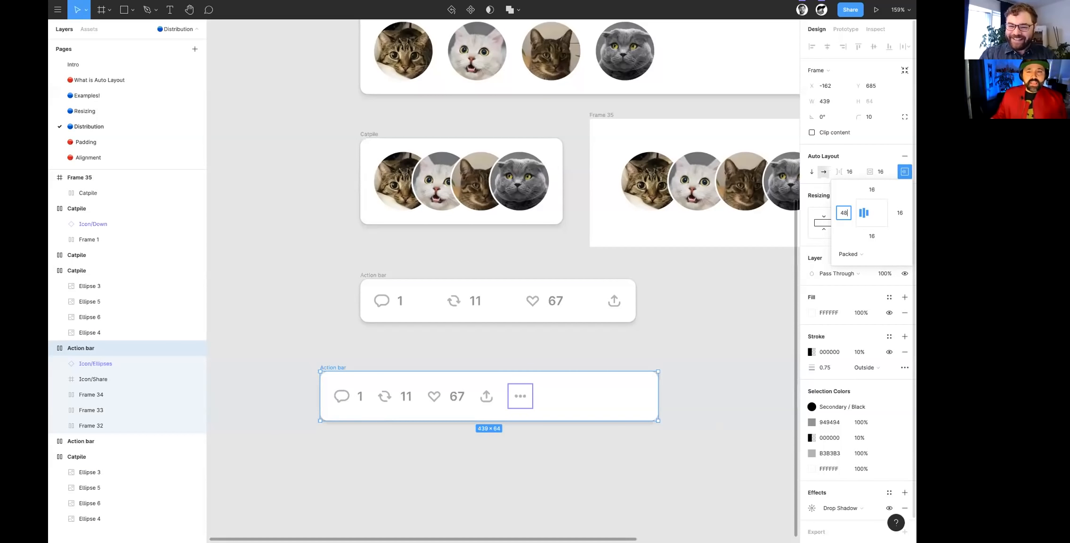
pyautogui.press('Return')
pyautogui.click(564, 357)
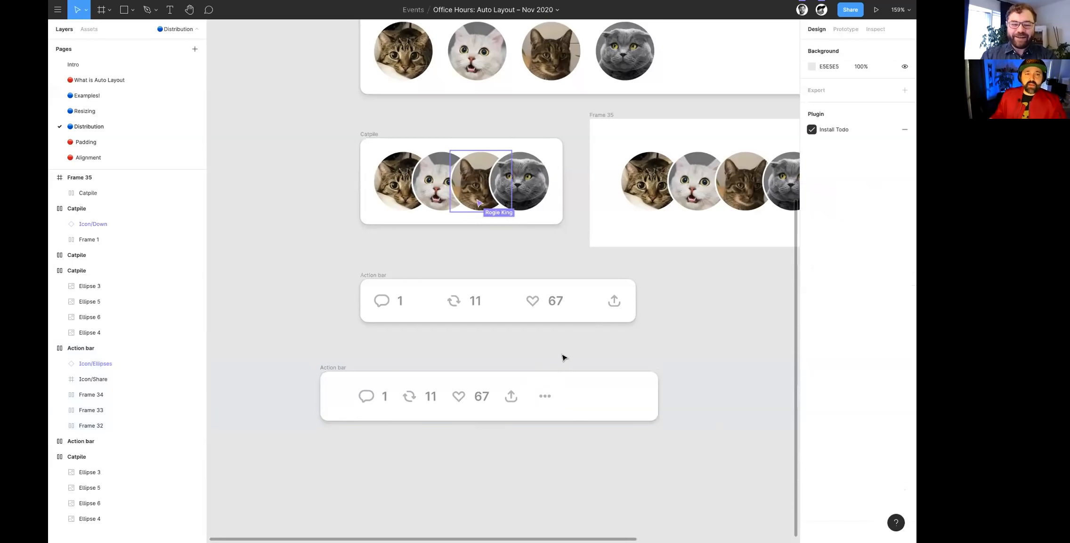
# - Delete the lower Action bar with the ellipsis icon from the Distribution page
pyautogui.scroll(4, 493, 231)
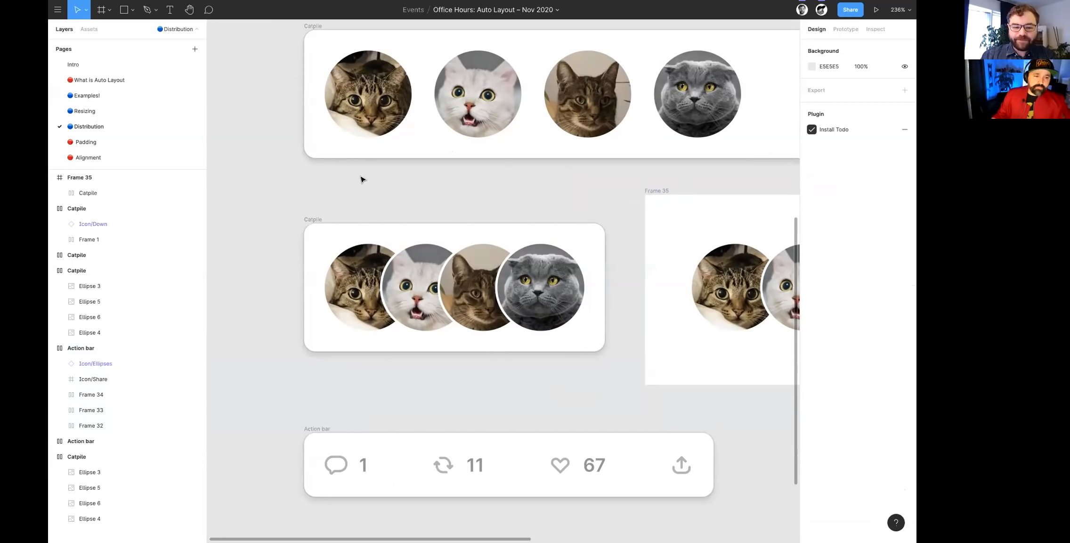
pyautogui.scroll(-1, 363, 187)
pyautogui.scroll(-3, 363, 188)
pyautogui.scroll(-3, 363, 189)
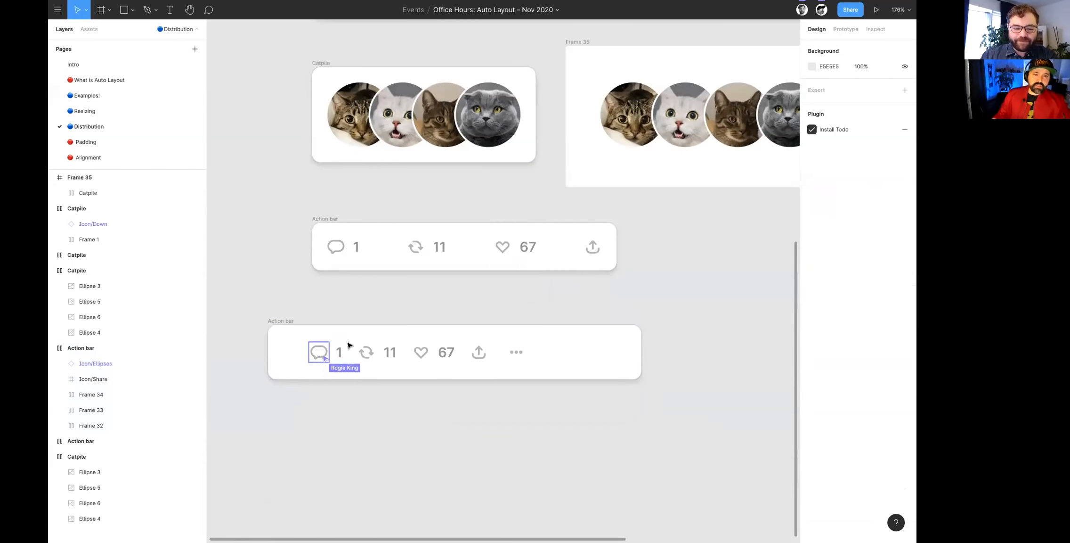
pyautogui.hscroll(1, 325, 336)
pyautogui.click(274, 322)
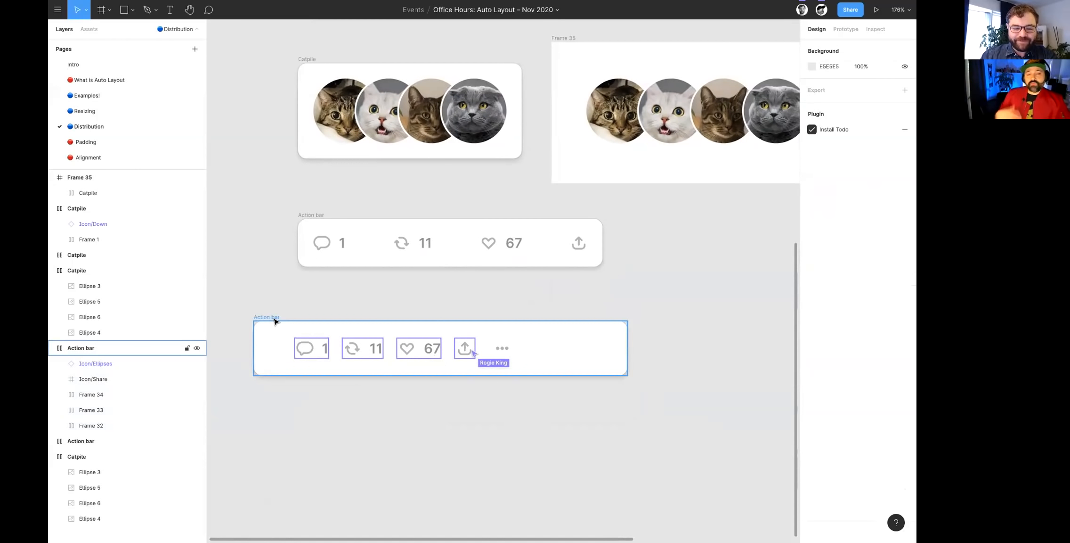
pyautogui.click(276, 321)
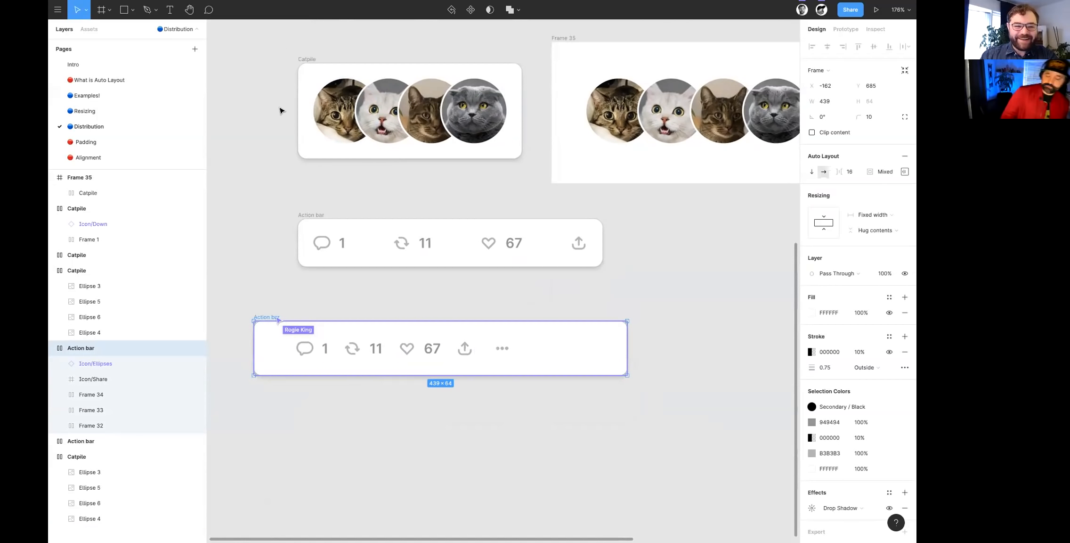
pyautogui.press('Delete')
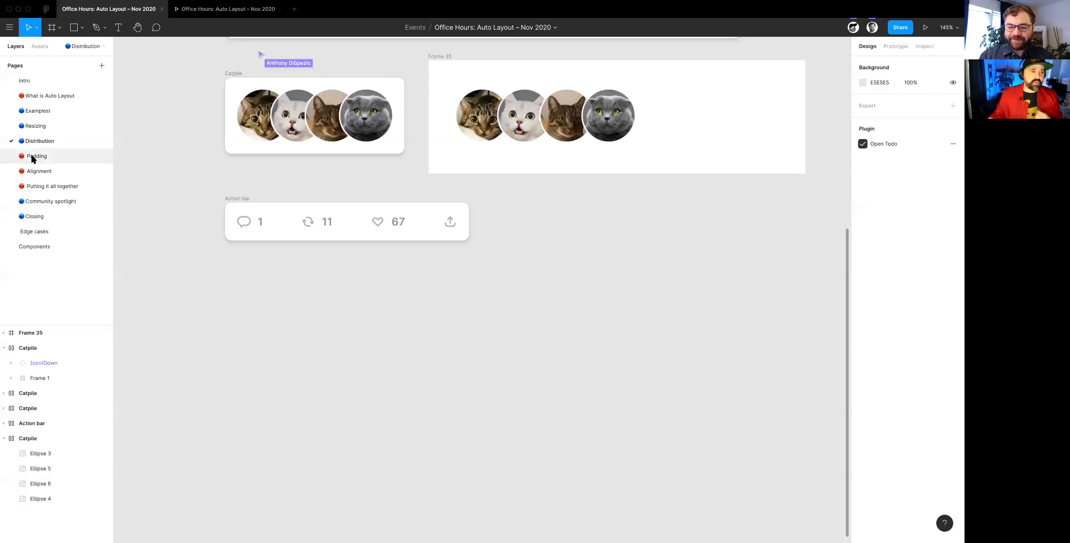
# - Open the Padding page and add the text "Rudimentary text" above the Search field
pyautogui.click(33, 157)
pyautogui.scroll(-3, 507, 295)
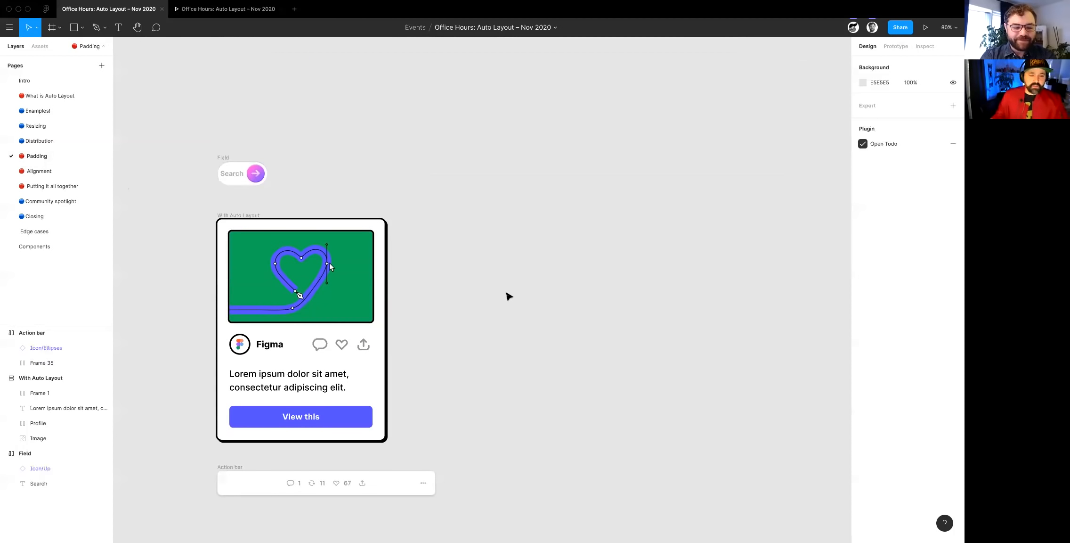
pyautogui.scroll(10, 208, 125)
pyautogui.press('t')
pyautogui.click(251, 168)
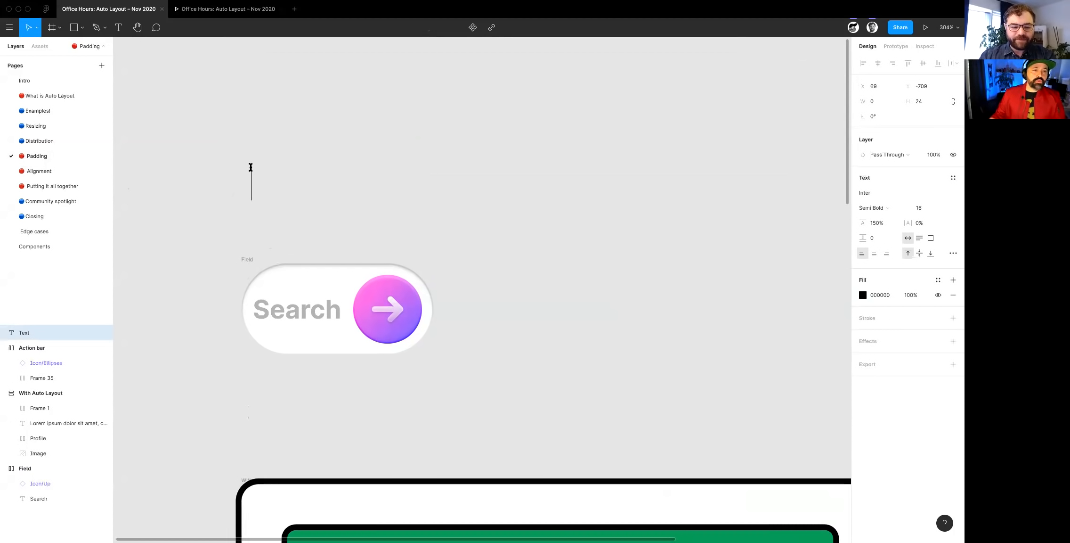
pyautogui.write('Rudimentary text')
pyautogui.press('Escape')
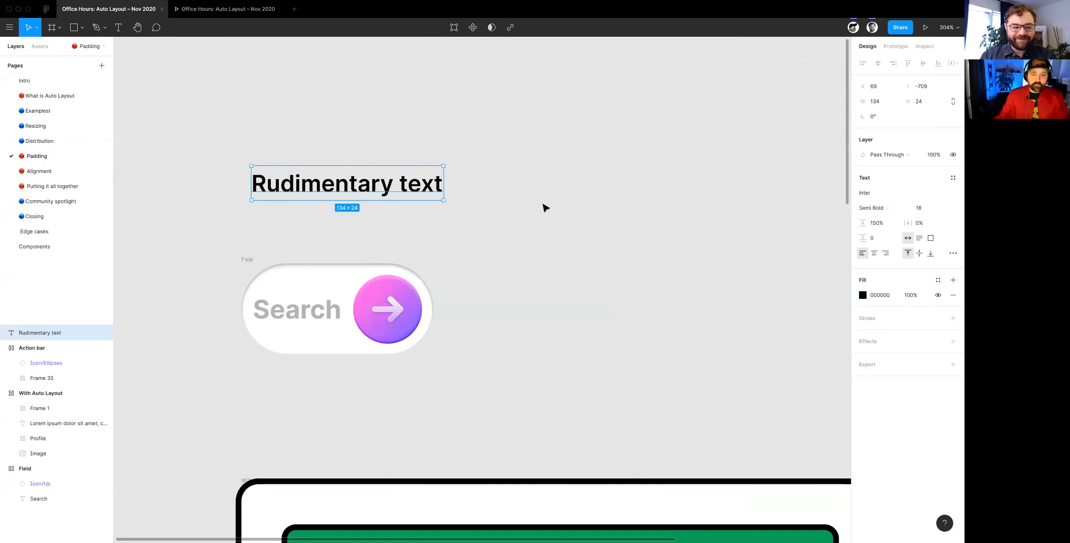
# - Wrap the Rudimentary text in an Auto Layout frame with a white FFFFFF fill and a corner radius of 20
pyautogui.hotkey('shift', 'a')
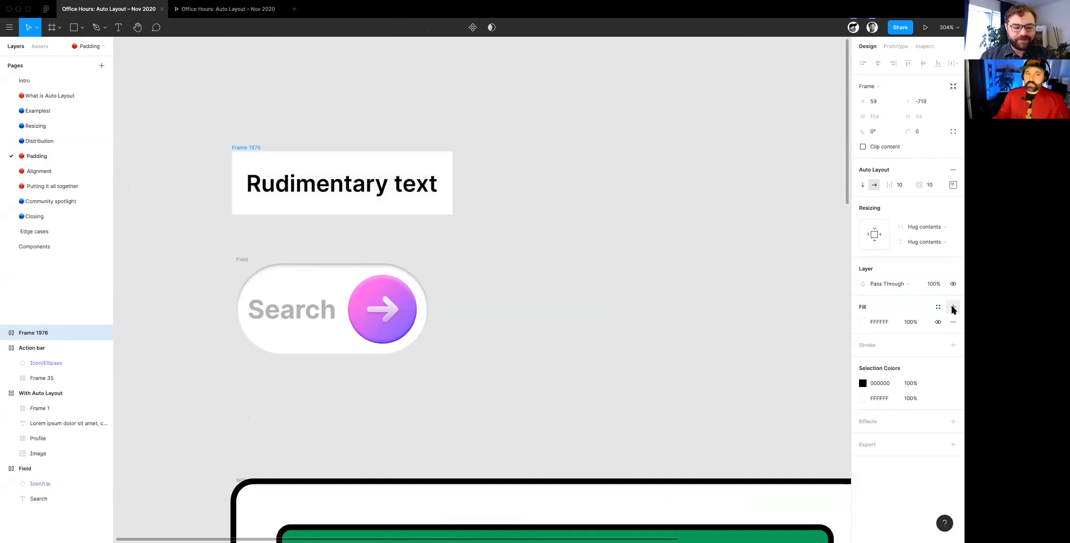
pyautogui.click(931, 136)
pyautogui.hotkey('shift', 'Up')
pyautogui.hotkey('shift', 'Up')
pyautogui.click(626, 251)
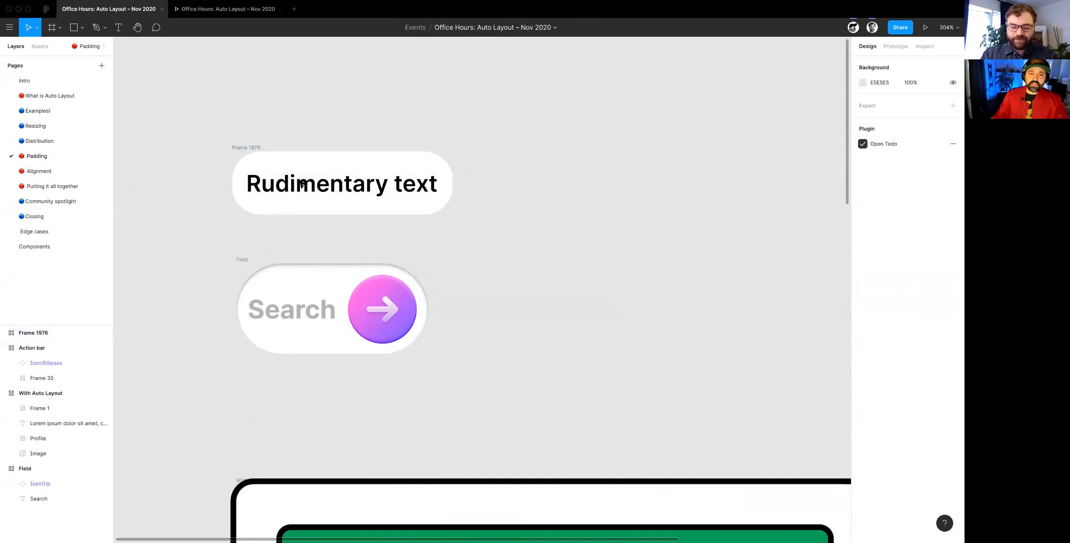
# - Try a uniform padding of 21 on the Rudimentary text frame, reduce it to 11 and move the frame slightly up
pyautogui.click(251, 150)
pyautogui.click(931, 190)
pyautogui.write('21')
pyautogui.press('Return')
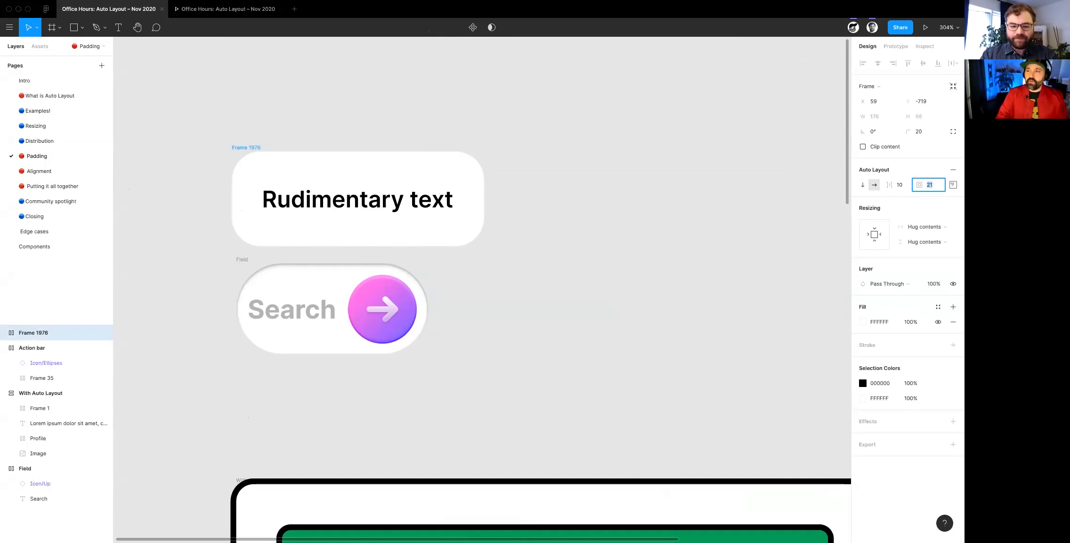
pyautogui.moveTo(917, 184)
pyautogui.mouseDown()
pyautogui.moveTo(936, 188)
pyautogui.moveTo(909, 188)
pyautogui.mouseUp()
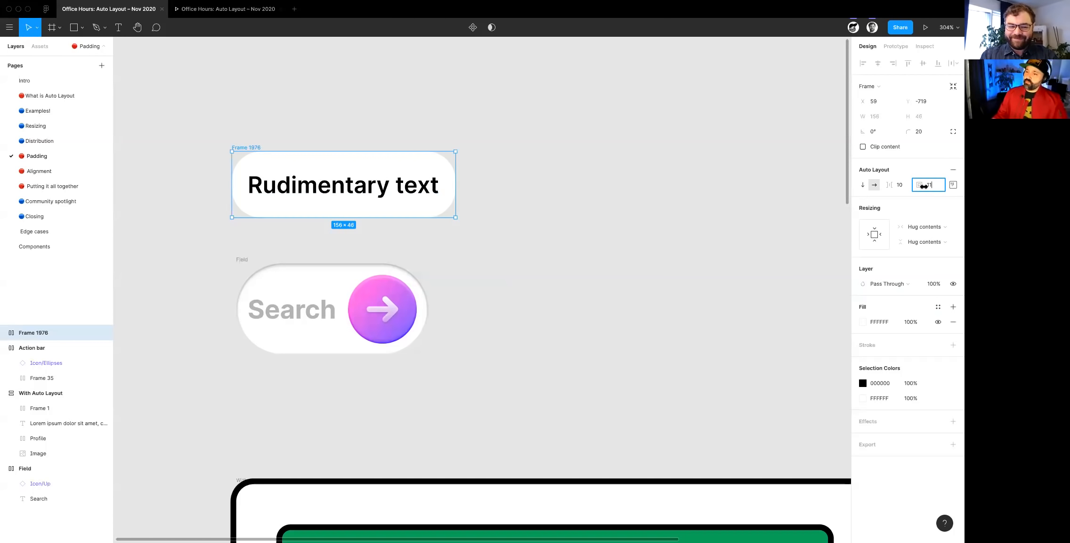
pyautogui.moveTo(246, 148); pyautogui.dragTo(249, 138)
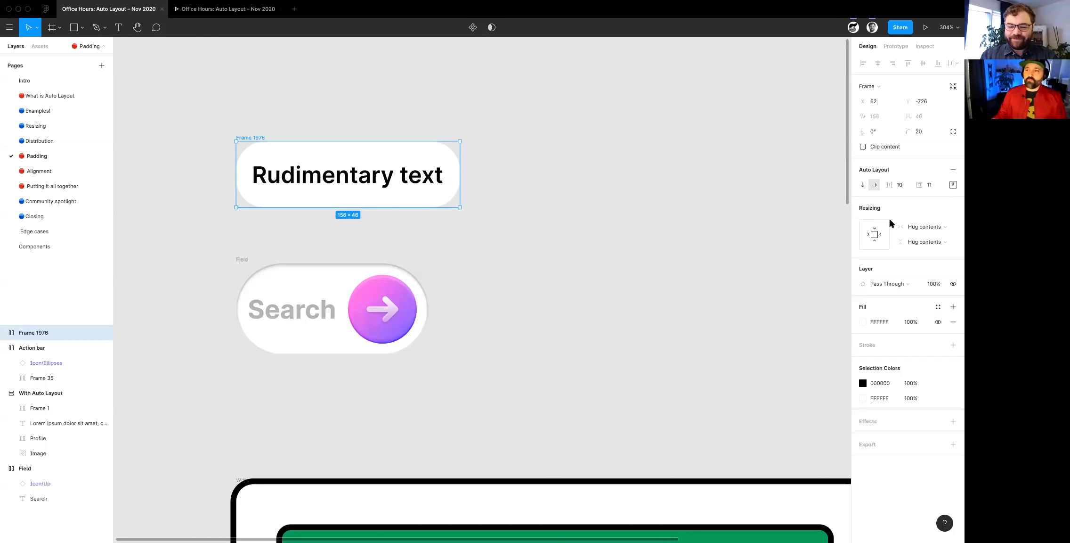
# - Set the Rudimentary text frame's individual padding to 16 at the top and bottom and 32 at the left and right
pyautogui.click(953, 184)
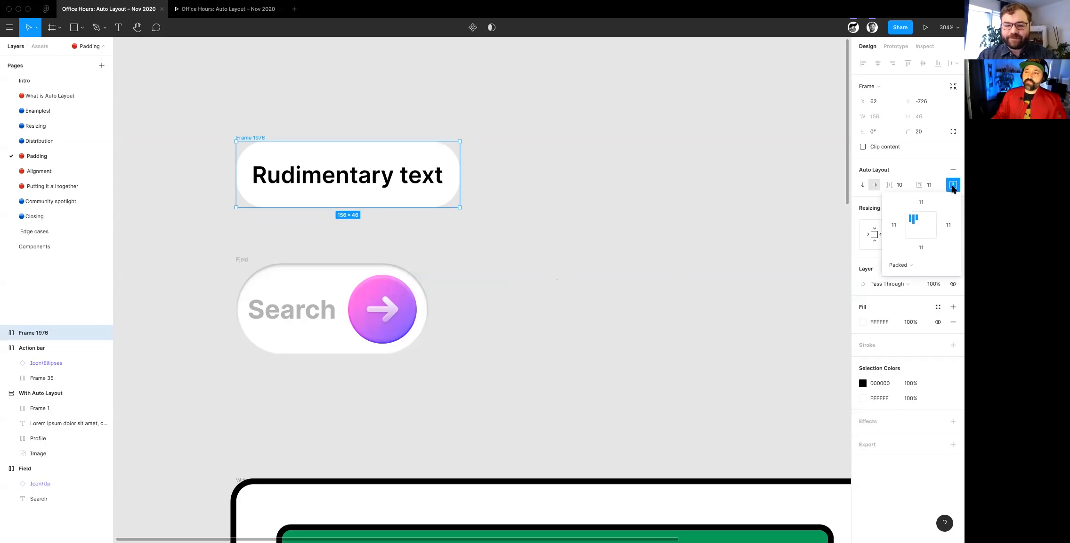
pyautogui.click(923, 202)
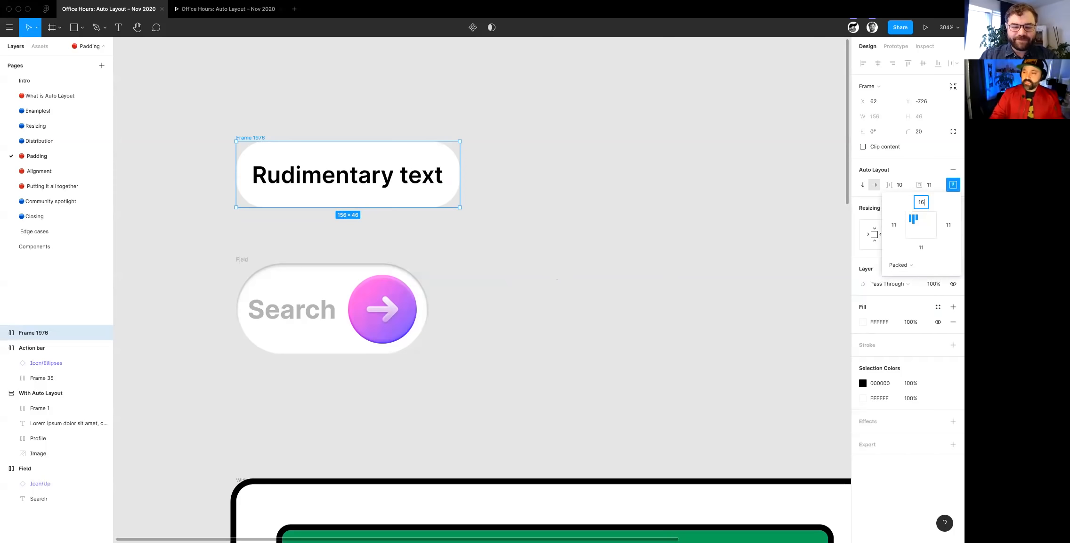
pyautogui.write('16')
pyautogui.press('Tab')
pyautogui.write('32')
pyautogui.press('Tab')
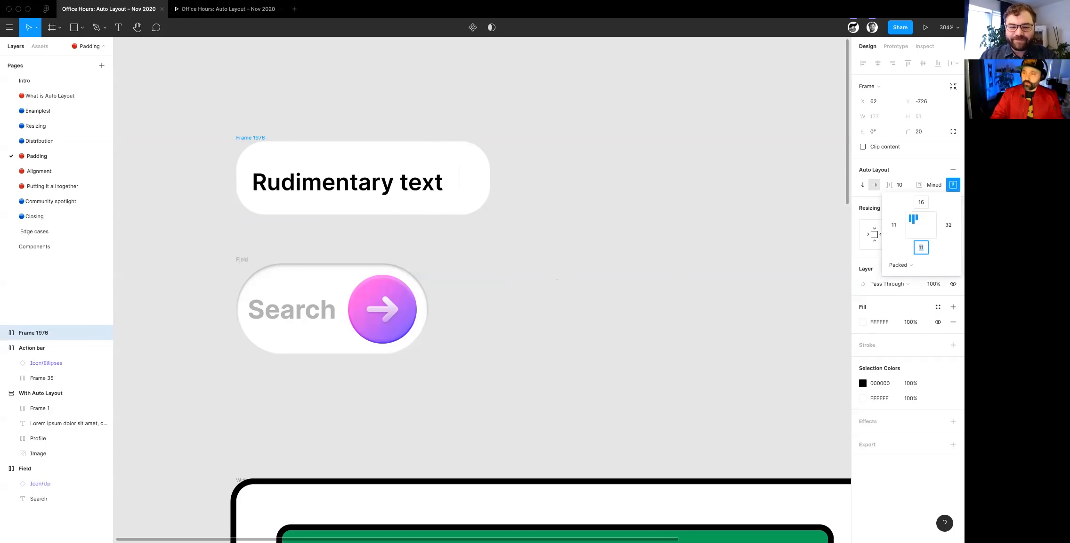
pyautogui.write('16')
pyautogui.press('Tab')
pyautogui.write('32')
pyautogui.press('Tab')
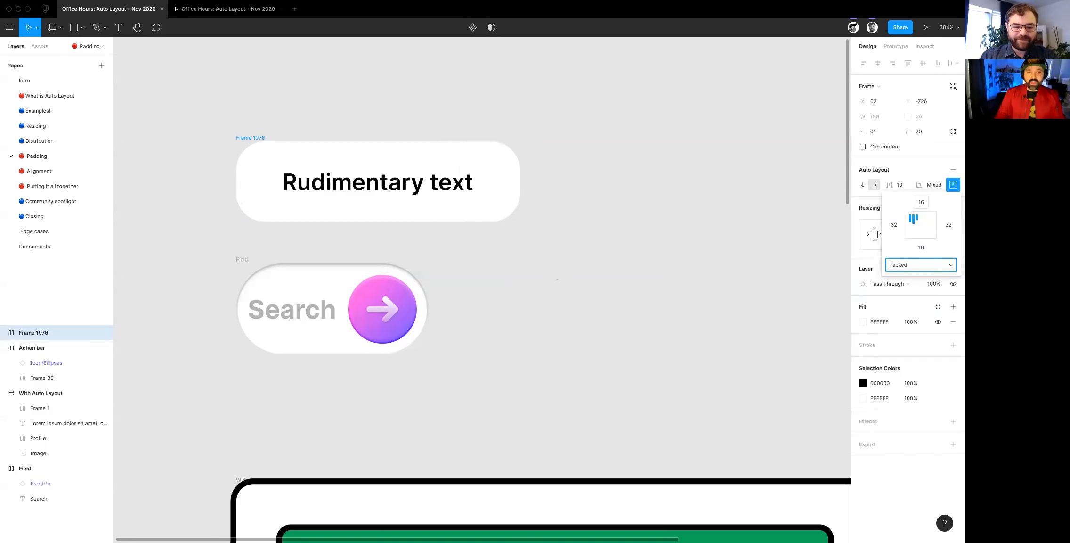
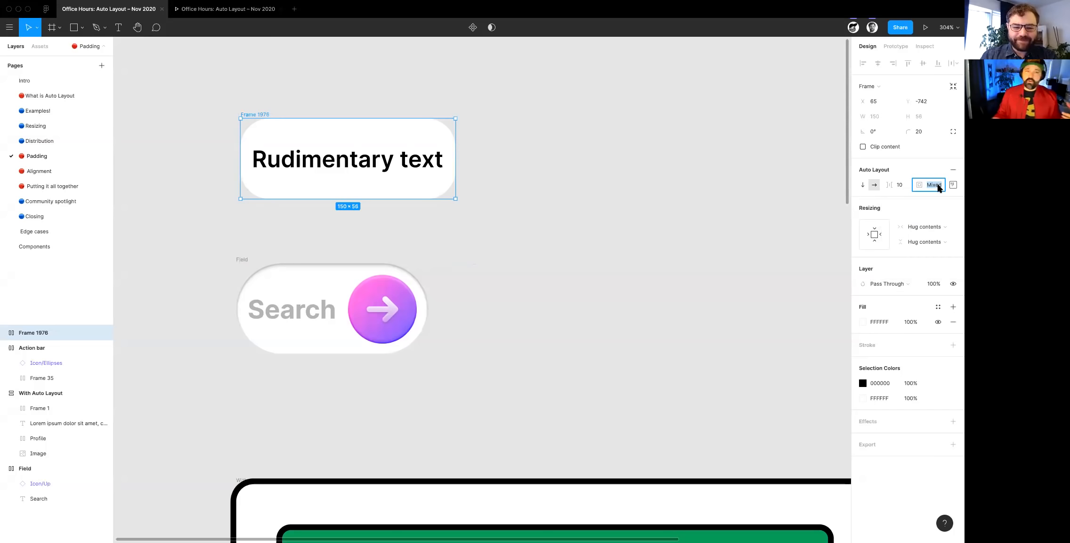
# - Set only the left padding of the Search Field frame to 28, leaving the other sides as they are
pyautogui.click(578, 292)
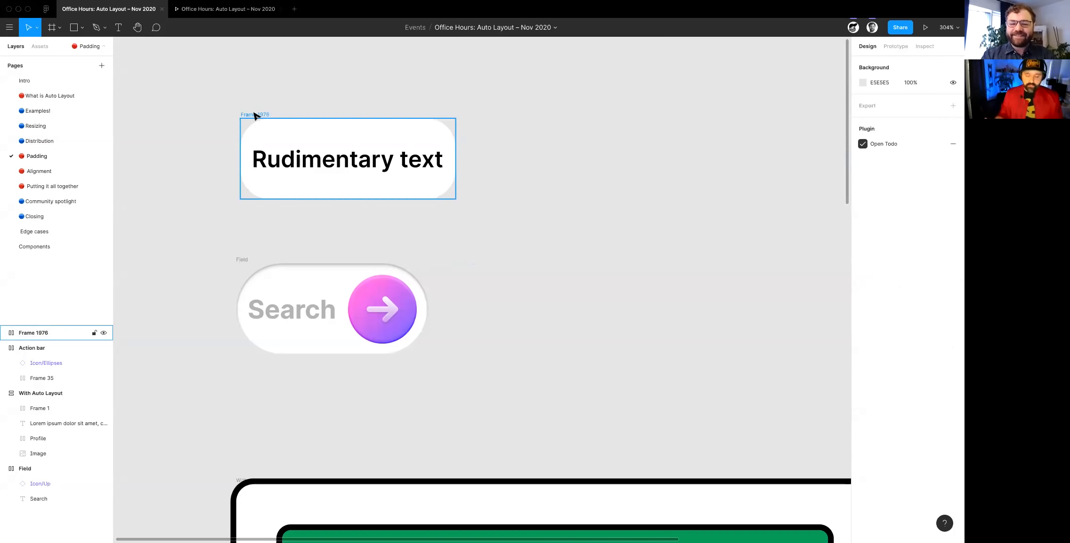
pyautogui.scroll(-5, 512, 375)
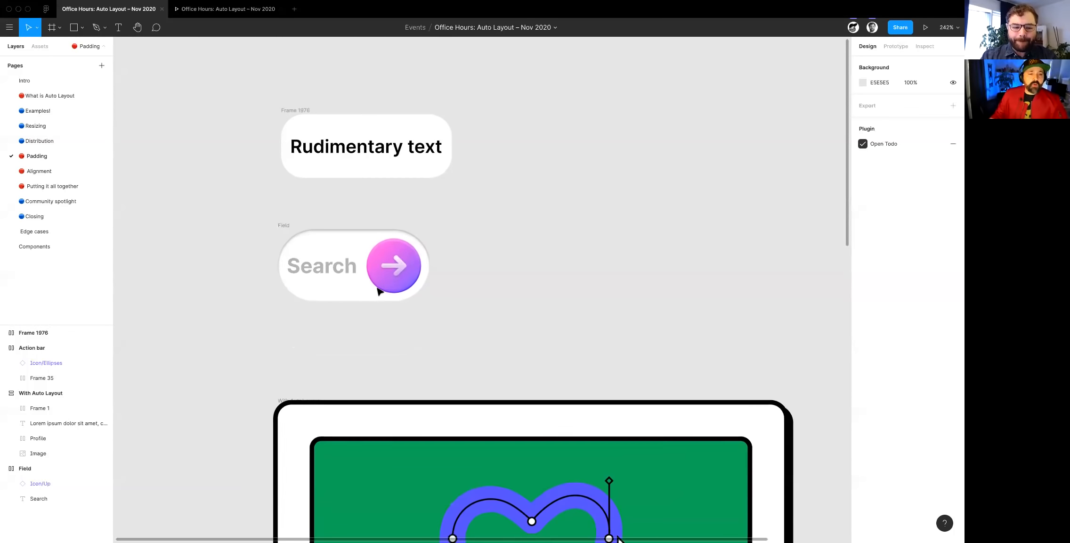
pyautogui.scroll(5, 379, 291)
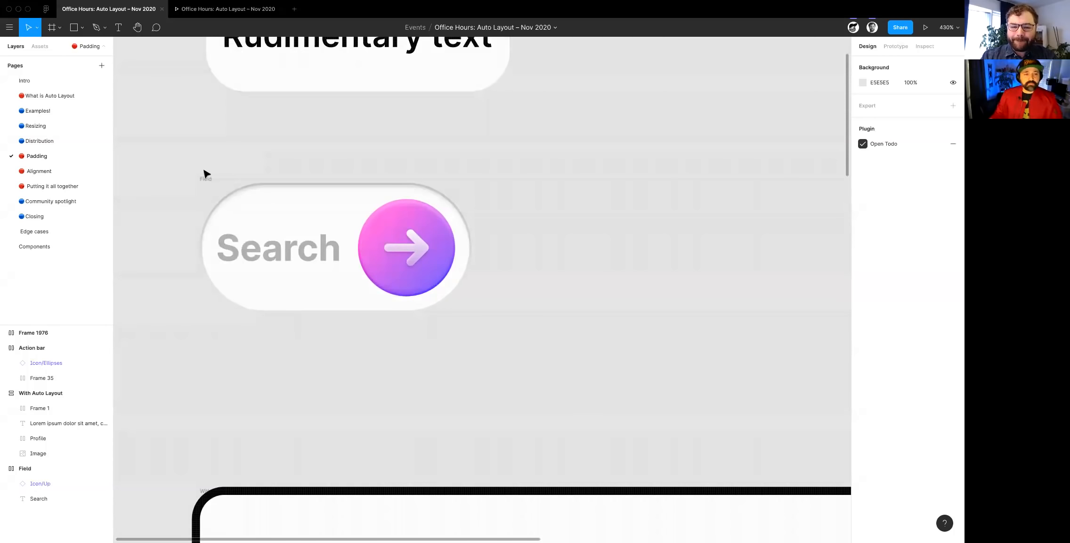
pyautogui.click(206, 178)
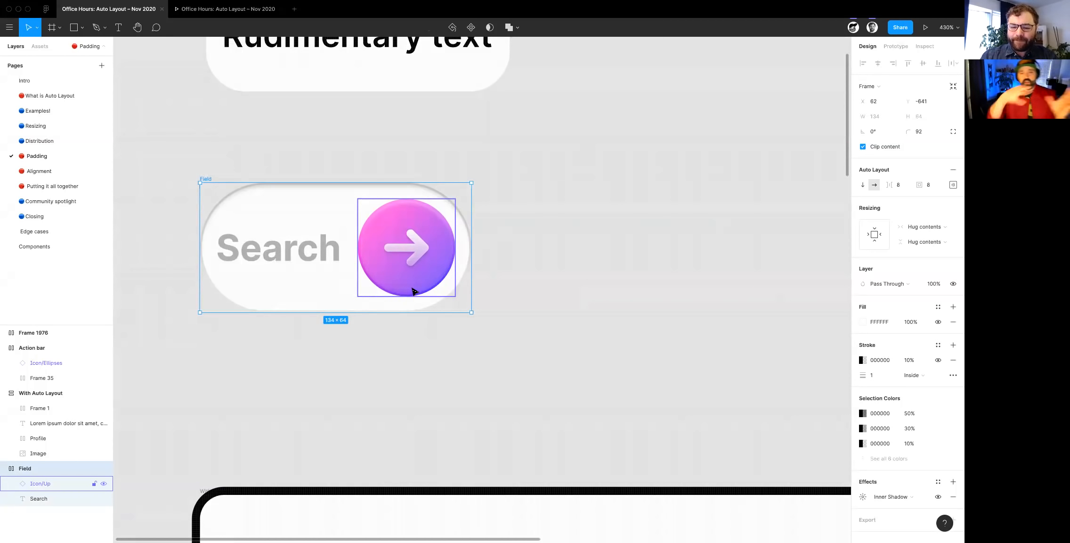
pyautogui.click(258, 351)
pyautogui.click(206, 178)
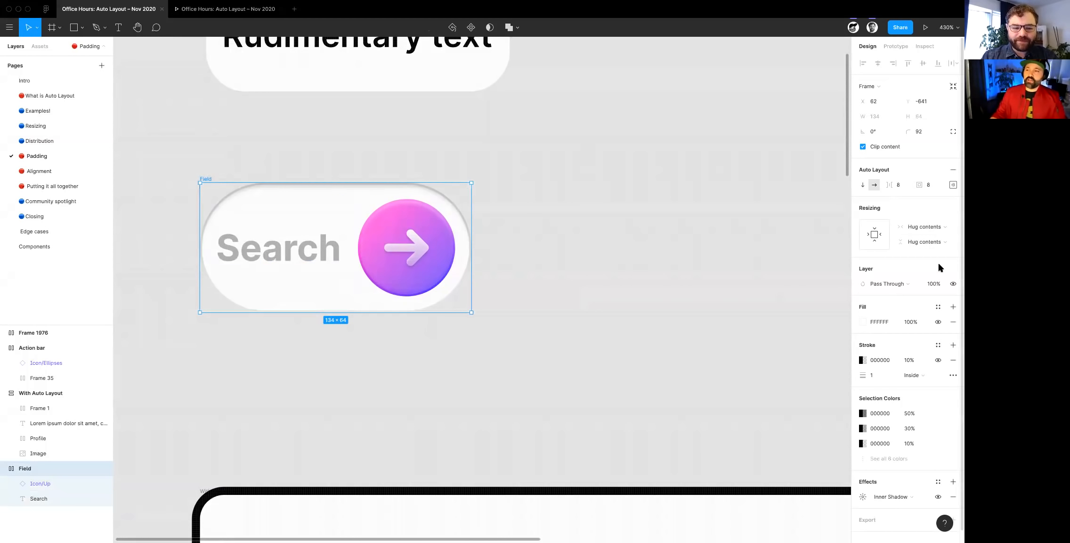
pyautogui.click(954, 186)
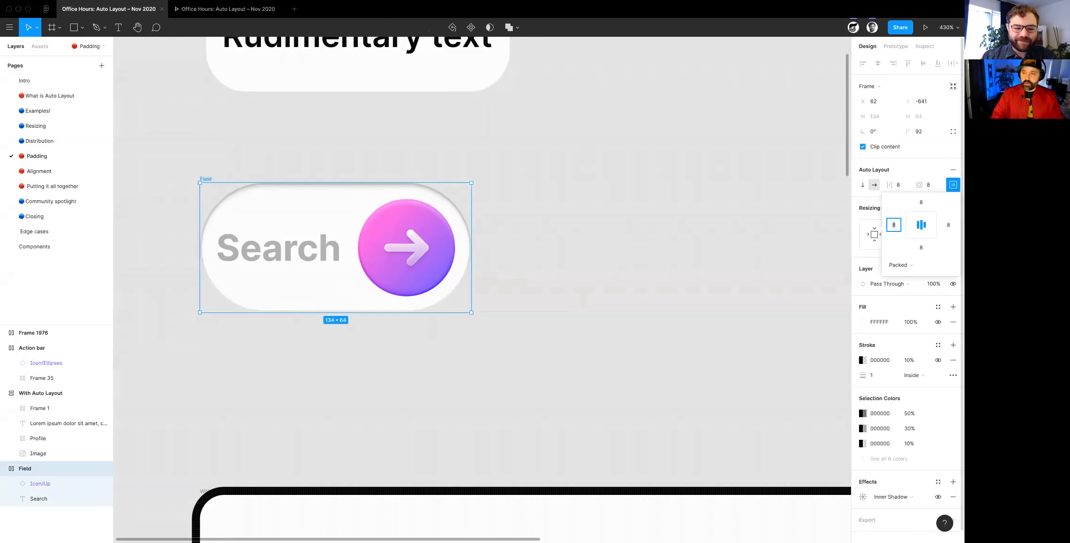
pyautogui.hotkey('shift', 'Up')
pyautogui.hotkey('shift', 'Up')
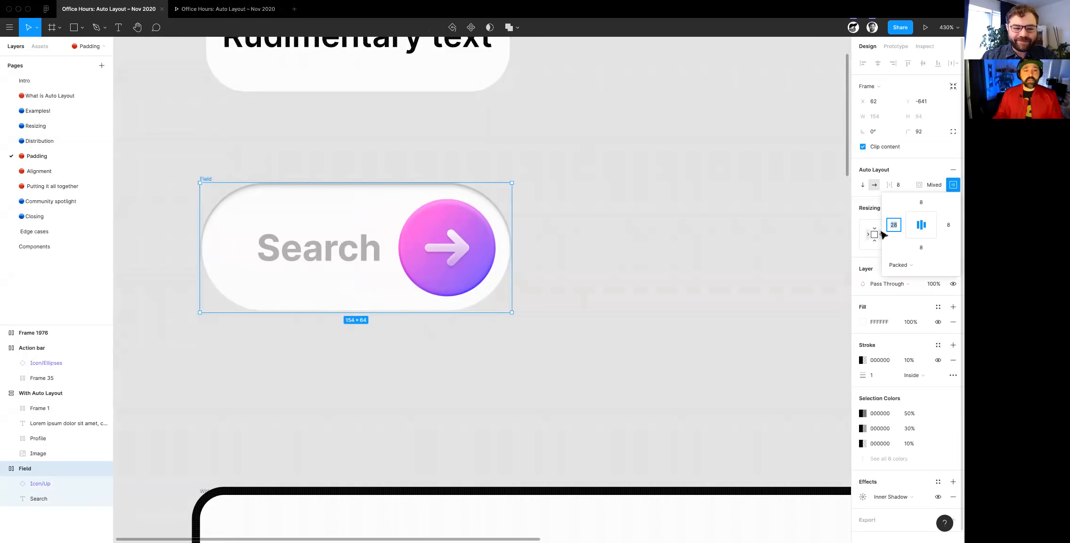
pyautogui.hscroll(1, 481, 408)
pyautogui.click(480, 406)
pyautogui.click(284, 255)
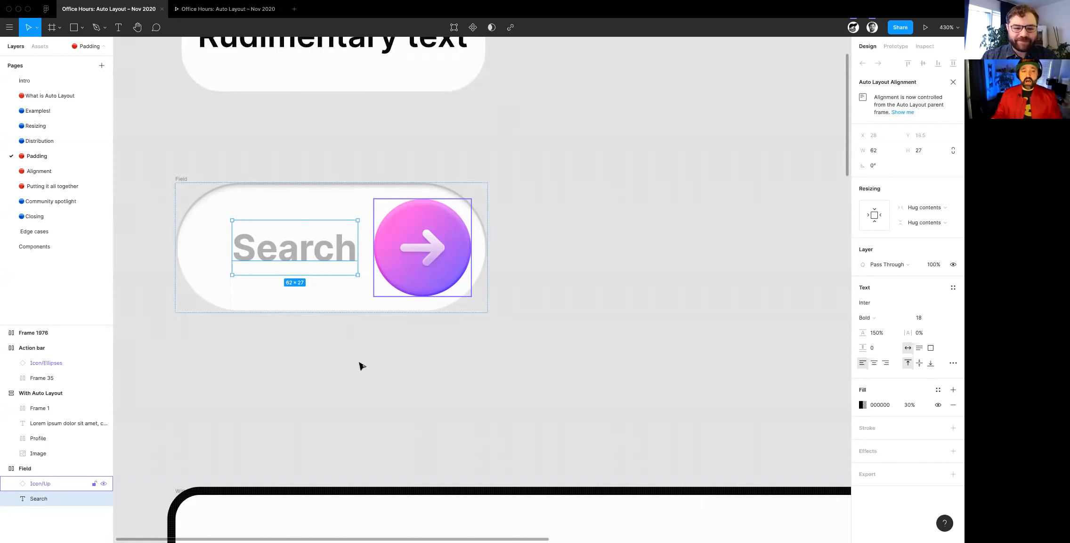
pyautogui.click(182, 179)
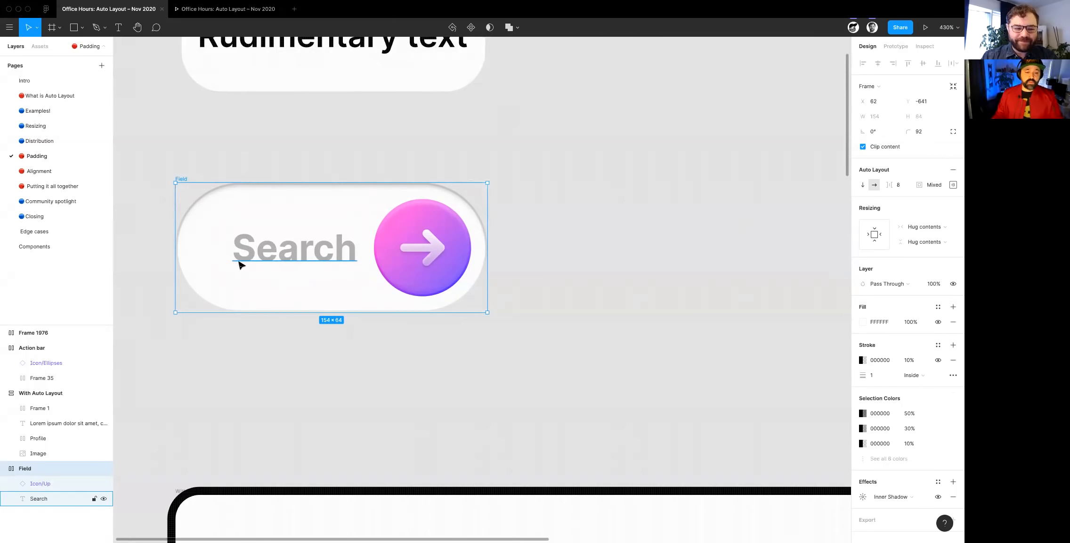
# - Set the spacing between items in the With Auto Layout card to 16
pyautogui.scroll(-5, 240, 266)
pyautogui.keyDown('ctrl'); pyautogui.scroll(-10, 259, 302); pyautogui.keyUp('ctrl')
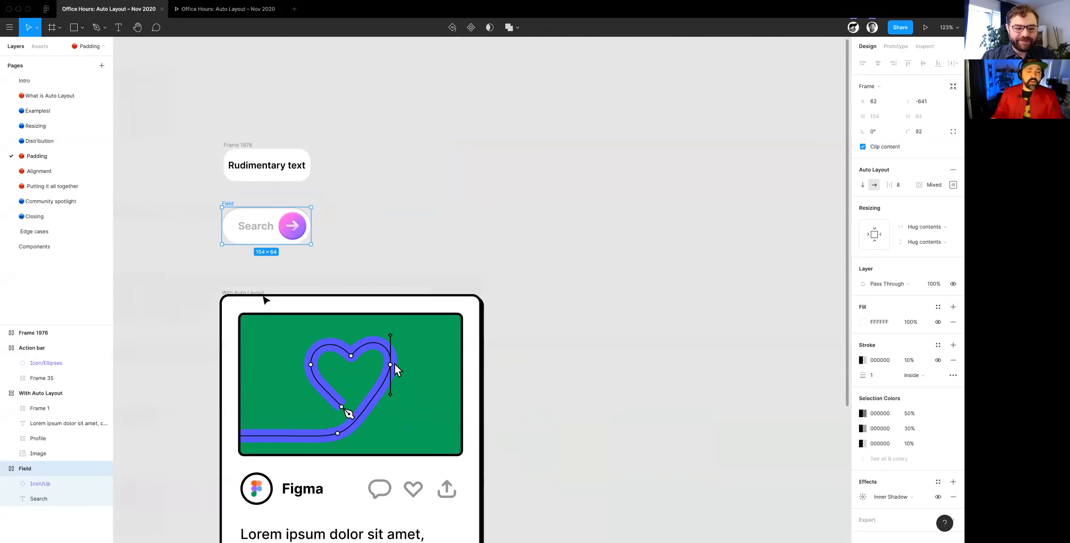
pyautogui.scroll(-2, 494, 393)
pyautogui.scroll(-1, 471, 393)
pyautogui.click(306, 350)
pyautogui.click(600, 339)
pyautogui.click(256, 89)
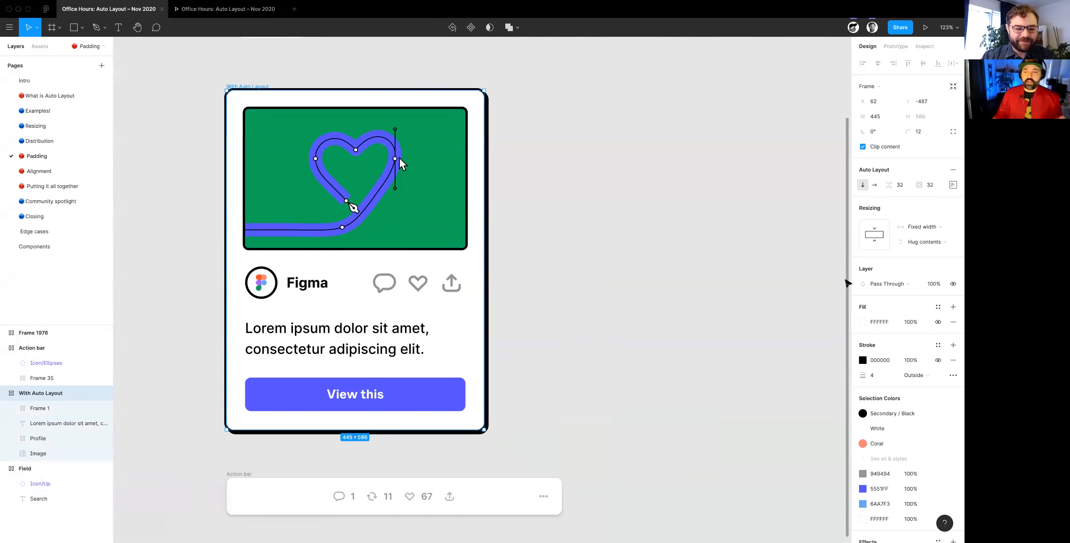
pyautogui.click(906, 187)
pyautogui.write('16')
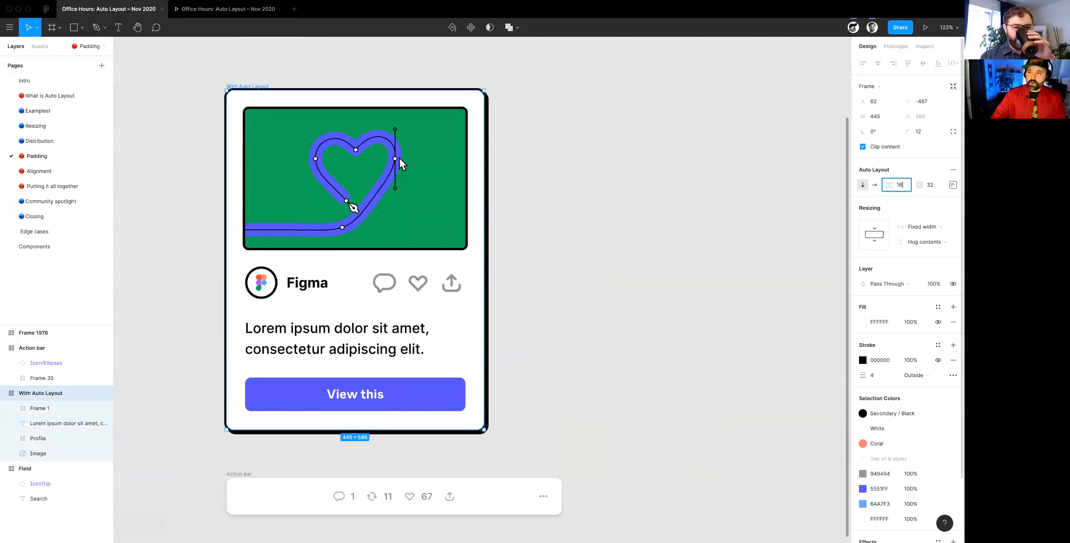
pyautogui.press('Tab')
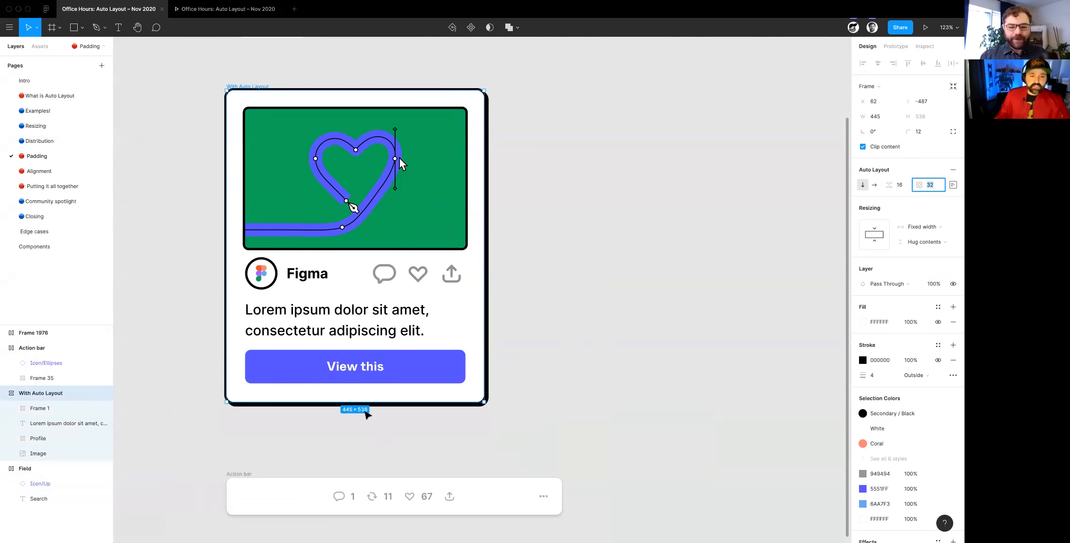
# - Wrap the card's Lorem ipsum text in its own frame without padding and add Auto Layout to that frame
pyautogui.click(320, 375)
pyautogui.click(332, 332)
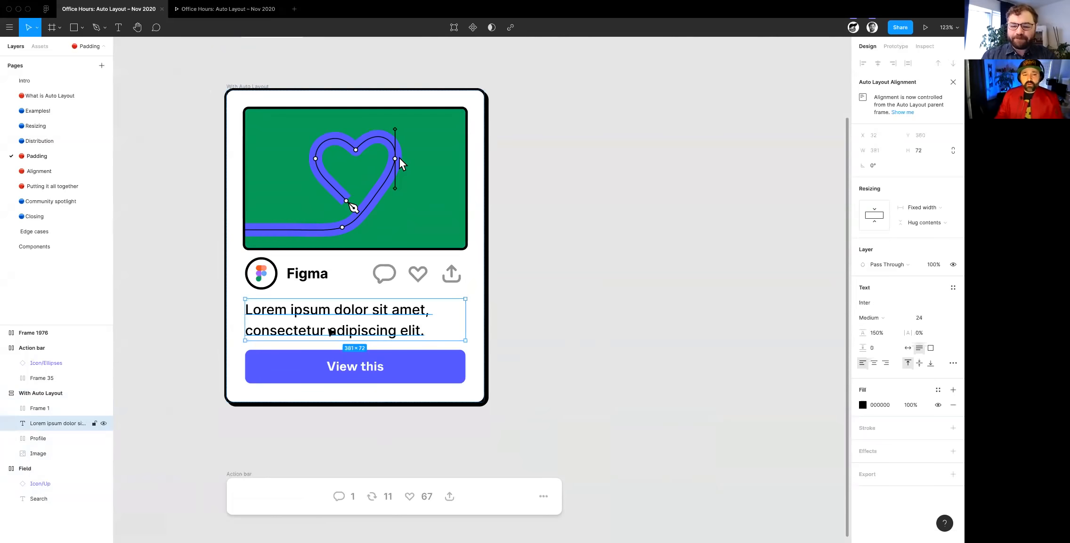
pyautogui.scroll(2, 331, 331)
pyautogui.keyDown('ctrl'); pyautogui.scroll(5, 331, 332); pyautogui.keyUp('ctrl')
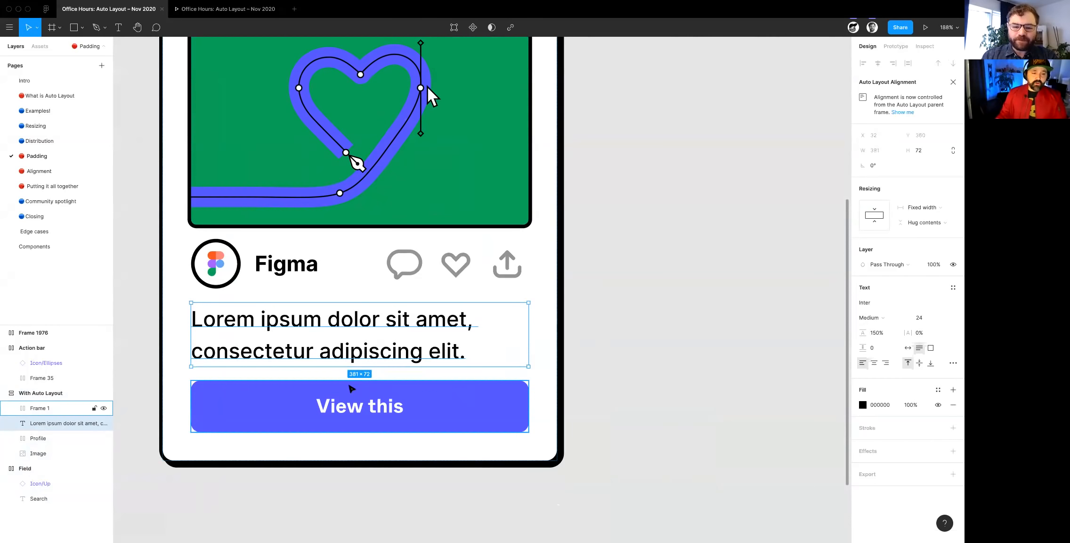
pyautogui.hotkey('shift', 'a')
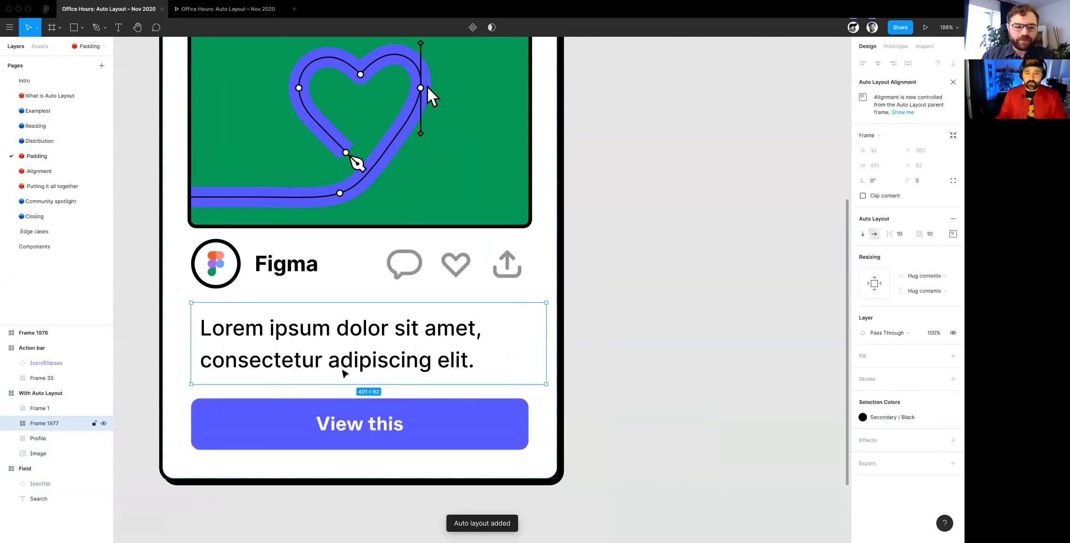
pyautogui.press('super+z')
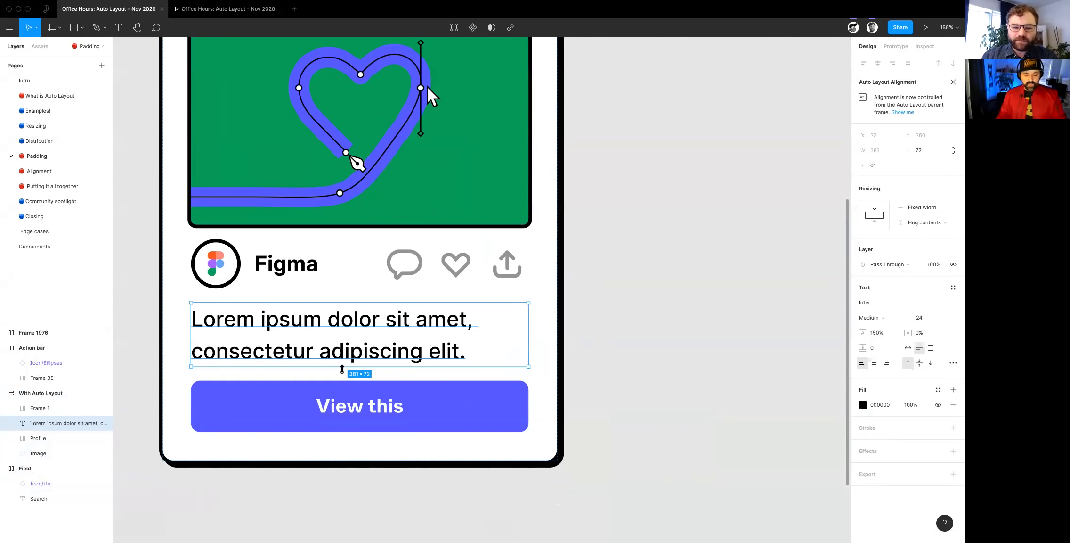
pyautogui.press('super+alt+g')
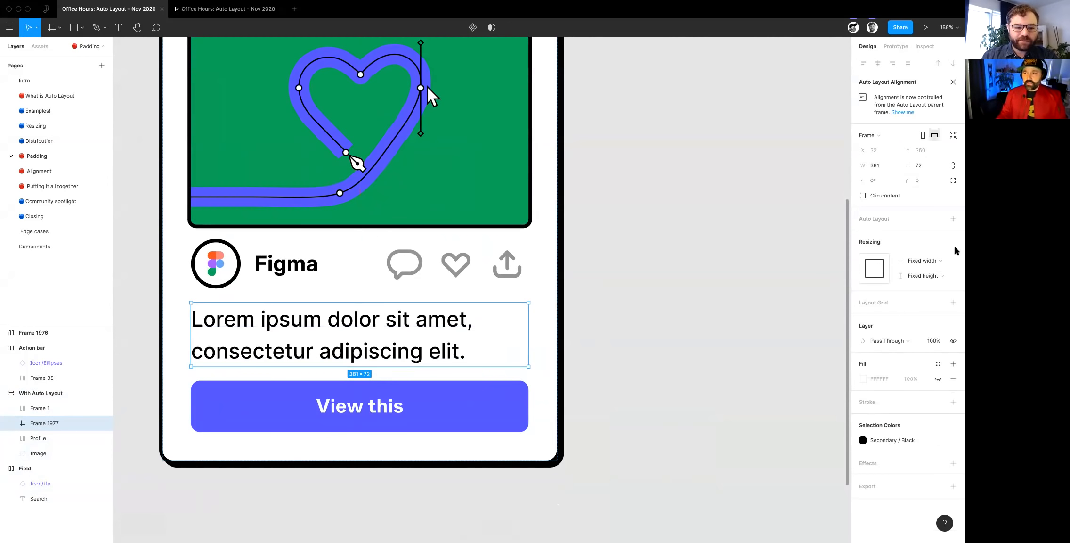
pyautogui.click(947, 220)
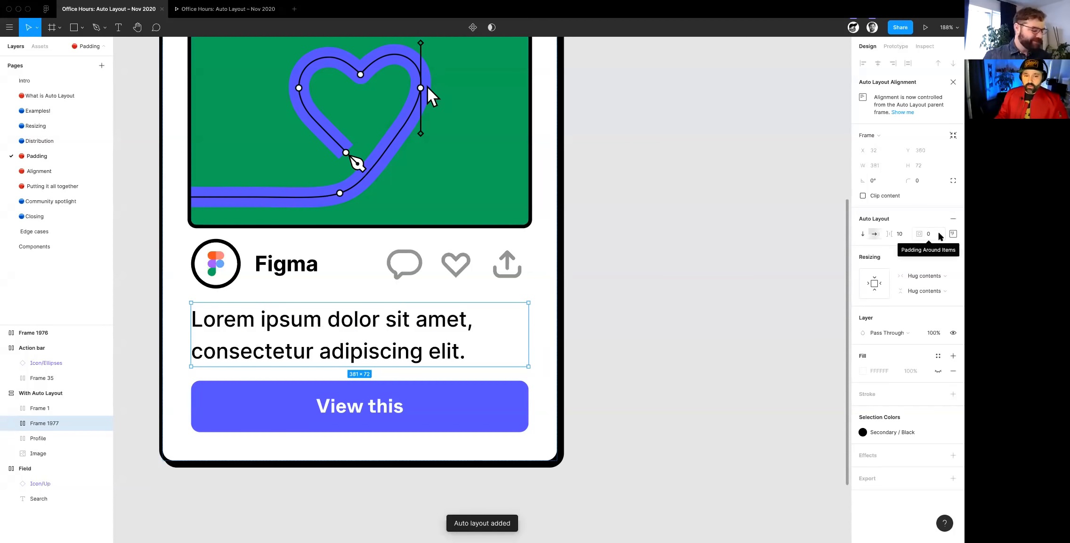
# - Set the bottom padding of the Lorem ipsum text's frame to 32 to add space above the View this button
pyautogui.click(953, 233)
pyautogui.write('32')
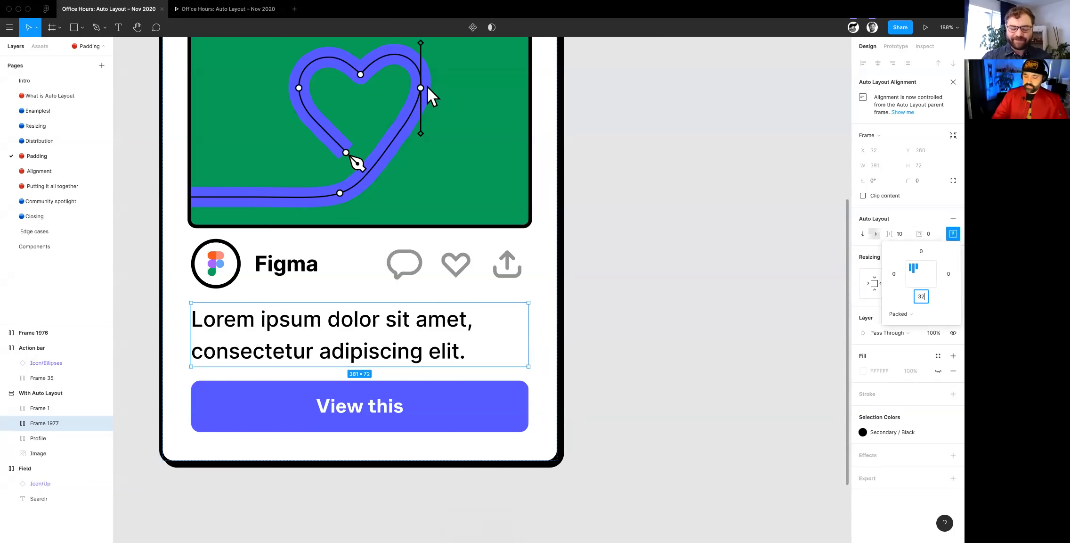
pyautogui.press('Return')
pyautogui.click(600, 358)
pyautogui.scroll(-5, 601, 359)
pyautogui.click(427, 351)
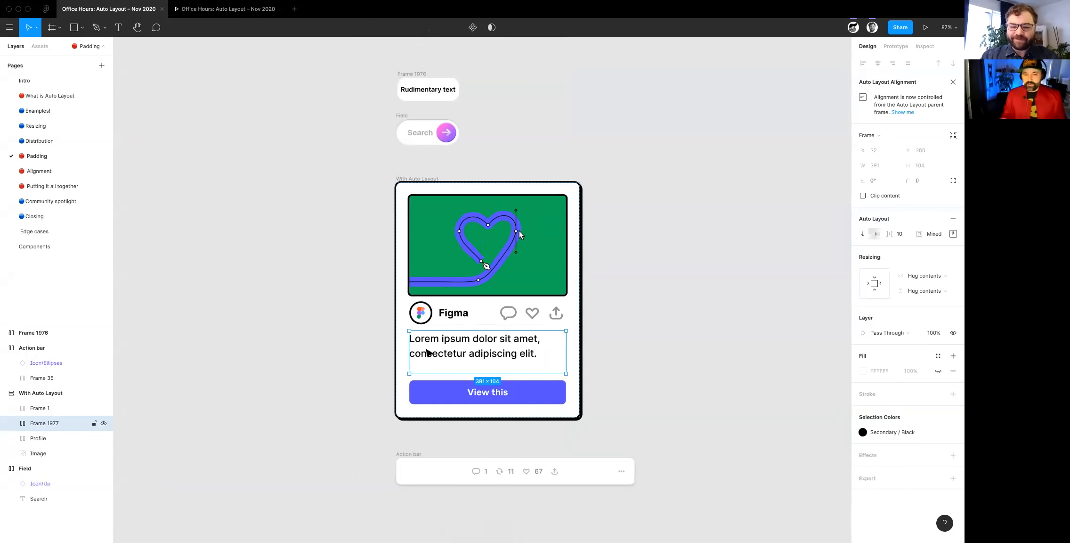
# - Narrow the Action bar frame below the card to a width of 502
pyautogui.scroll(-2, 427, 352)
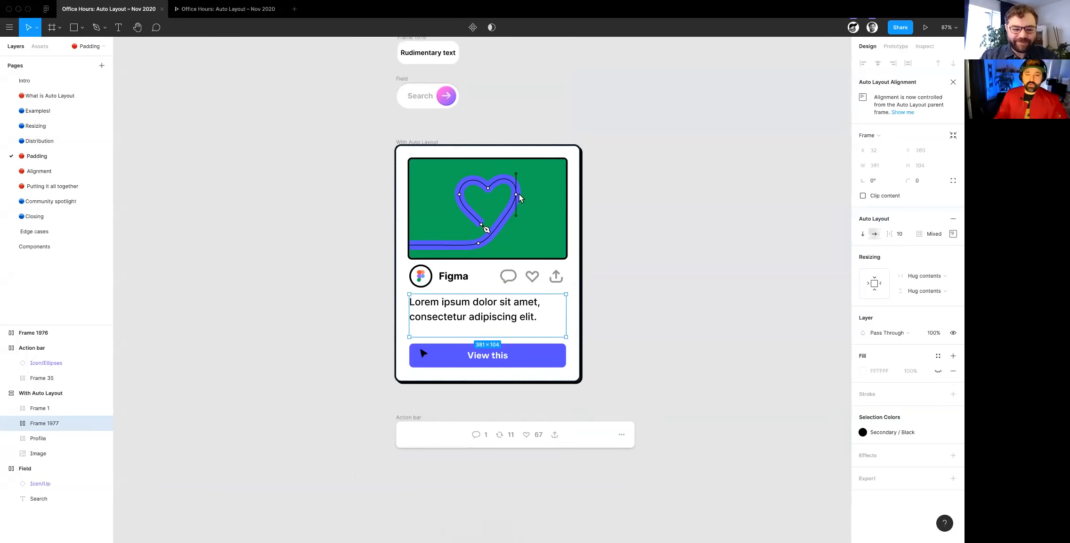
pyautogui.hscroll(2, 435, 345)
pyautogui.scroll(3, 444, 438)
pyautogui.scroll(-2, 444, 439)
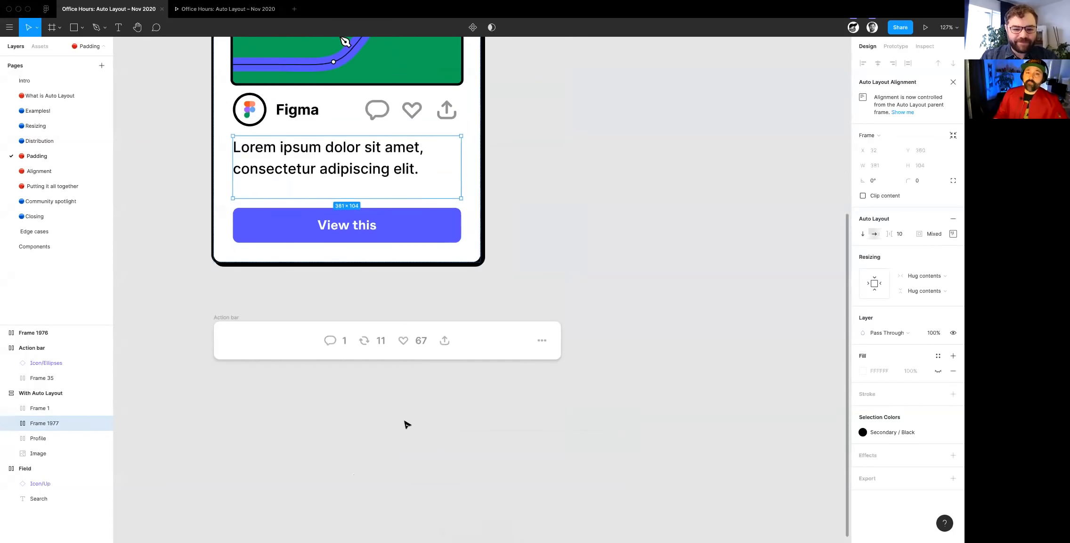
pyautogui.scroll(4, 258, 342)
pyautogui.hscroll(2, 292, 337)
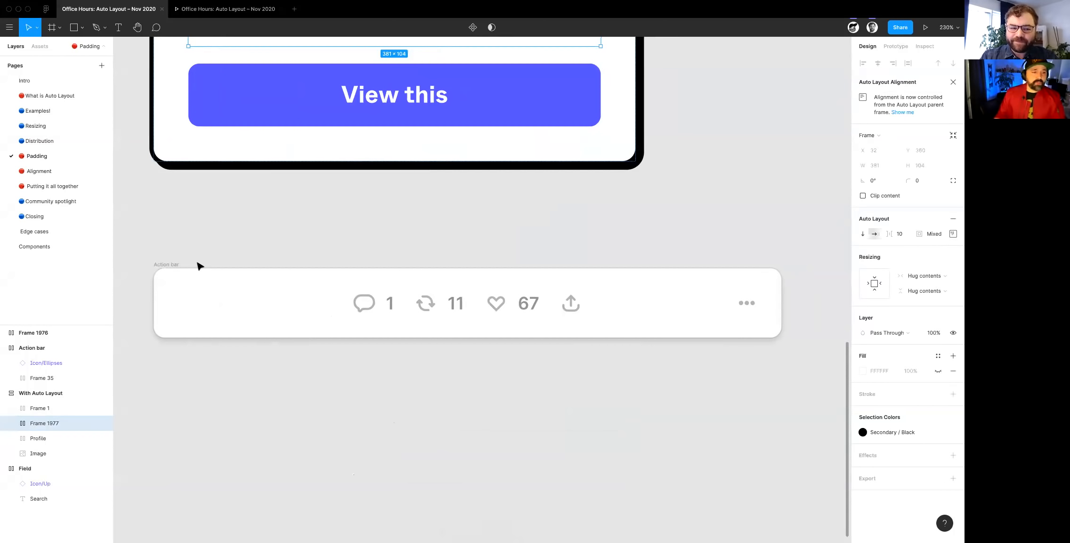
pyautogui.click(173, 265)
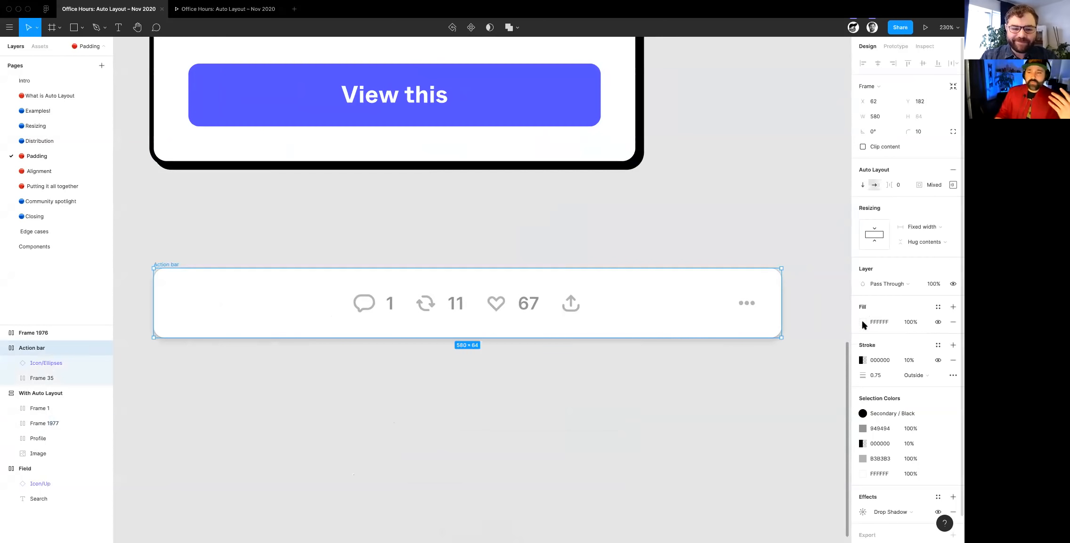
pyautogui.moveTo(782, 311); pyautogui.dragTo(644, 307)
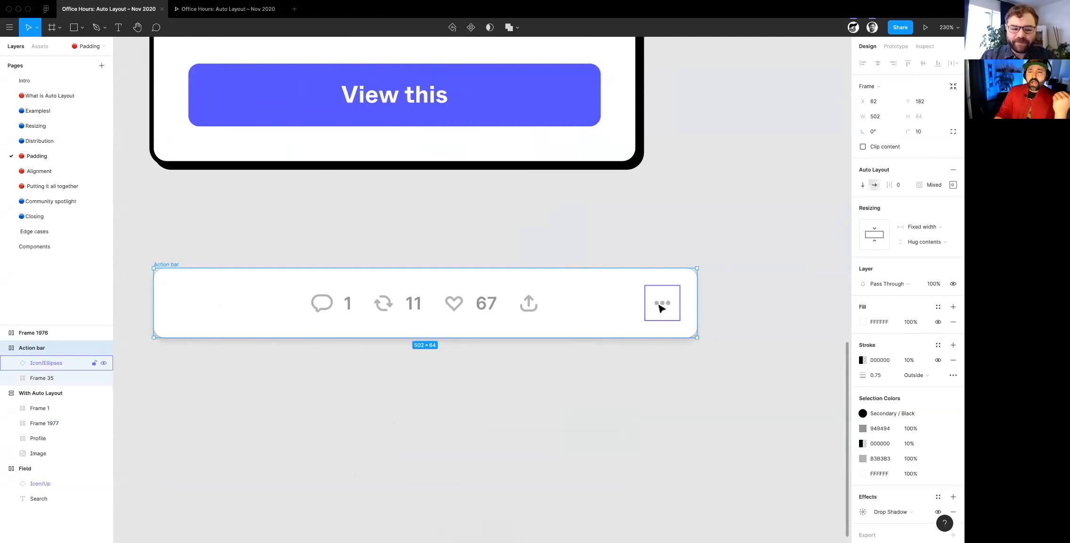
# - Examine the Action bar's individual padding values and its ellipsis icon
pyautogui.click(659, 304)
pyautogui.click(168, 264)
pyautogui.click(953, 184)
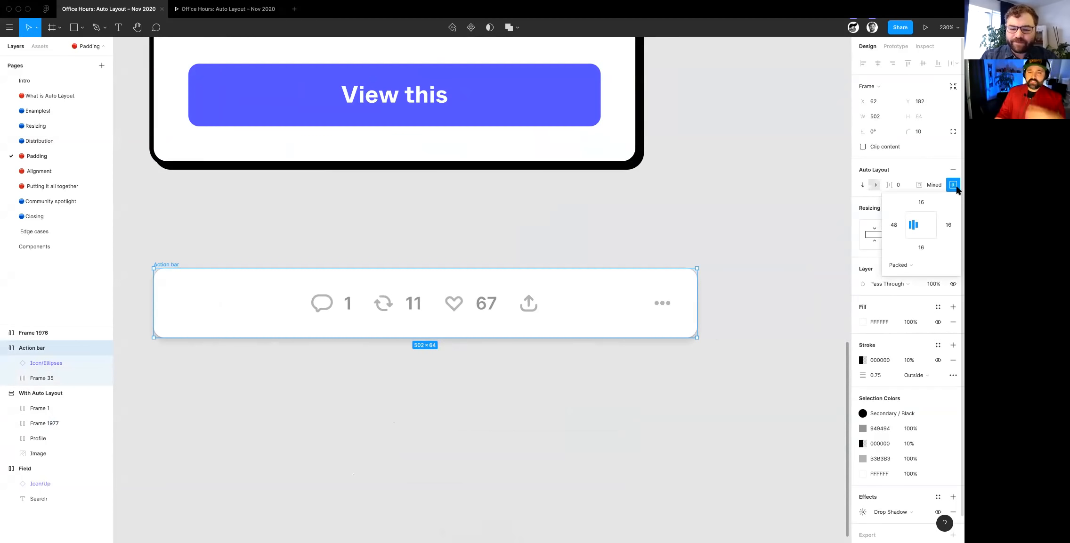
pyautogui.click(660, 295)
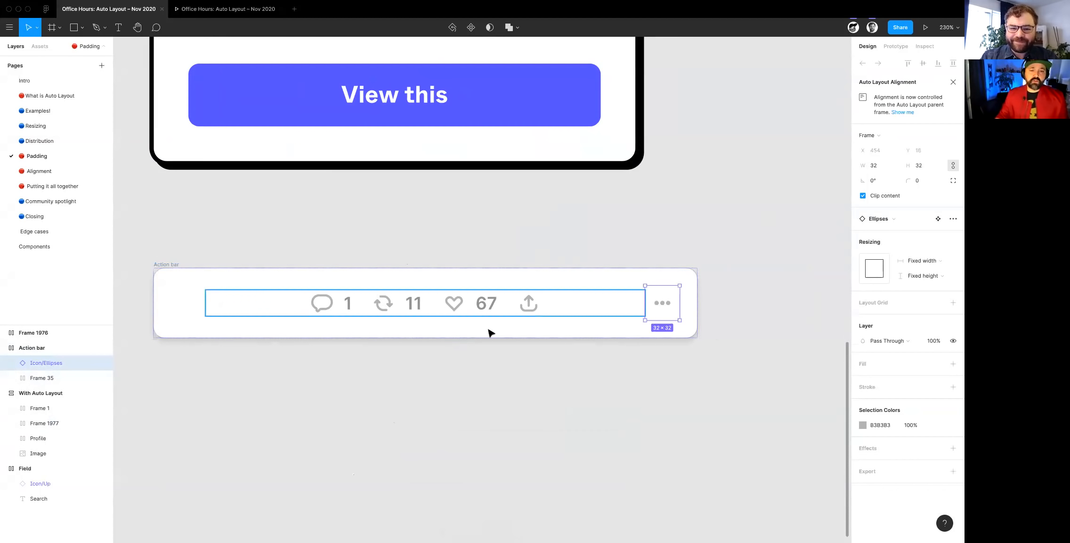
# - Try Hug contents as the horizontal resizing of the Action bar's inner icon row, and return it to Fill container
pyautogui.click(453, 303)
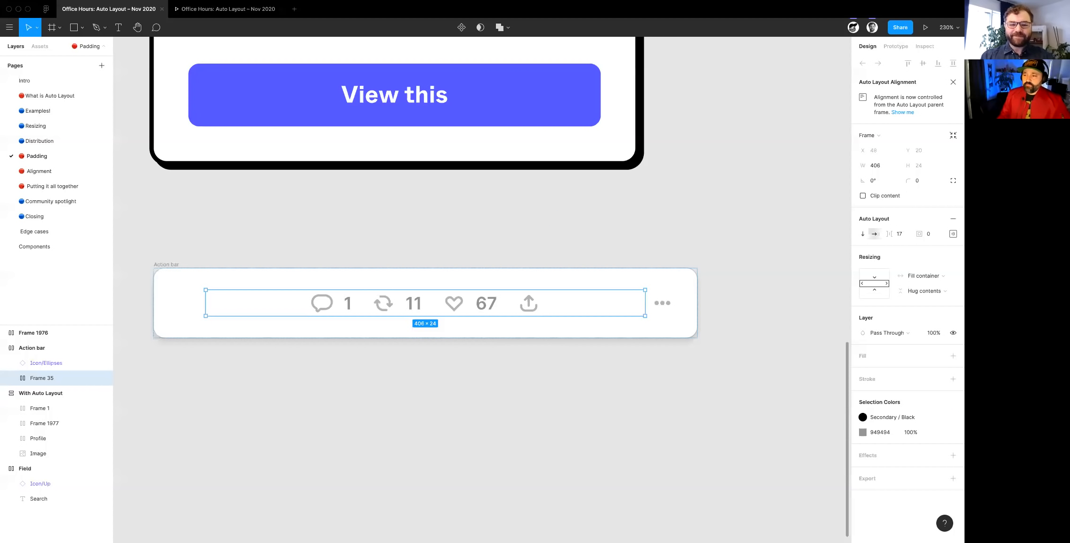
pyautogui.click(924, 277)
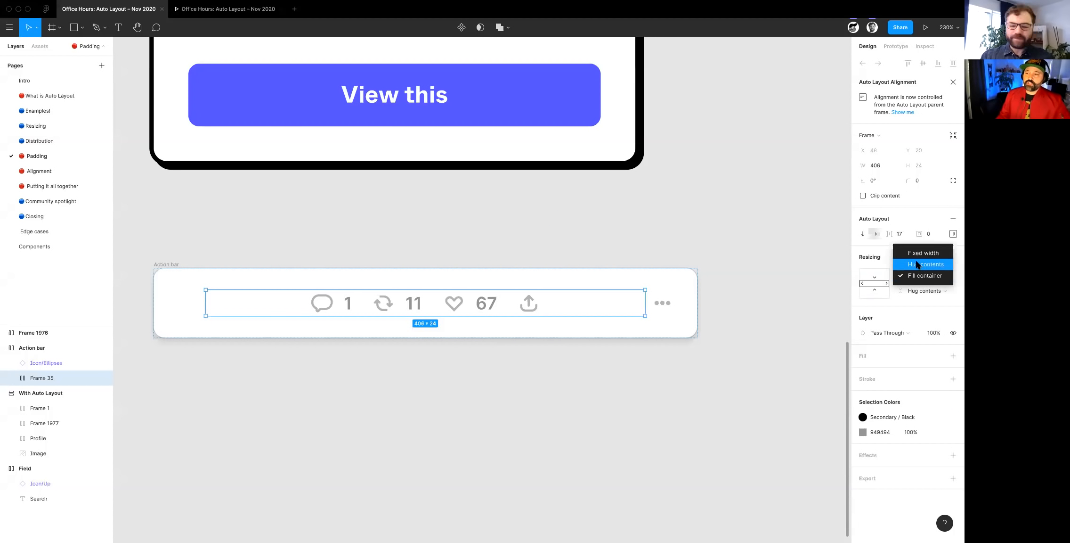
pyautogui.click(916, 265)
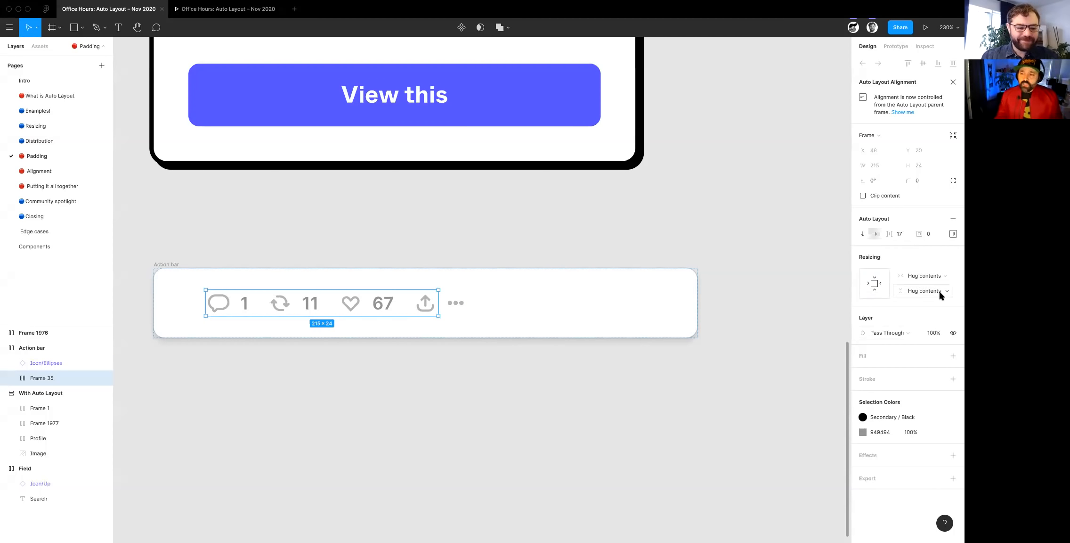
pyautogui.click(928, 280)
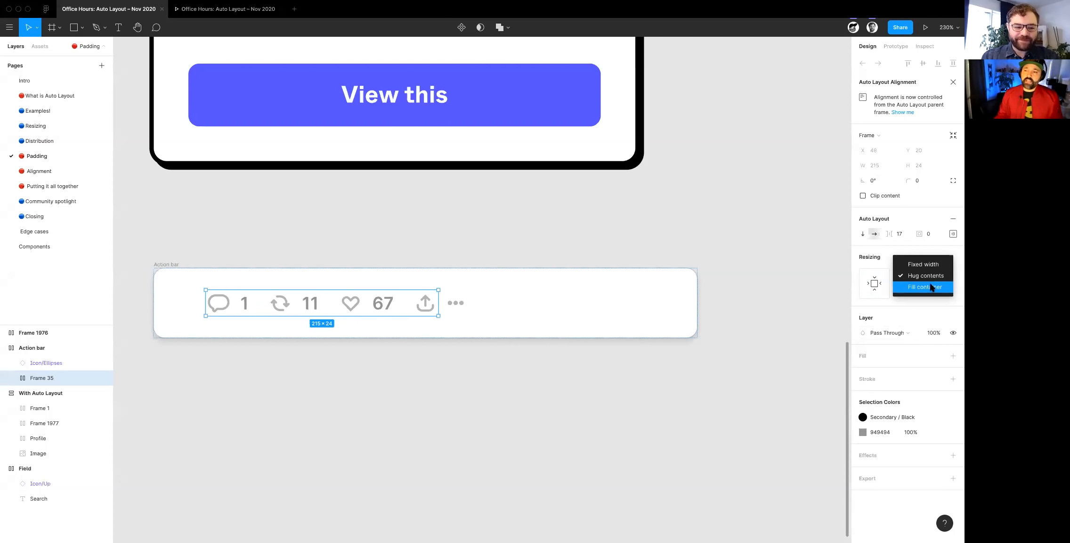
pyautogui.click(932, 287)
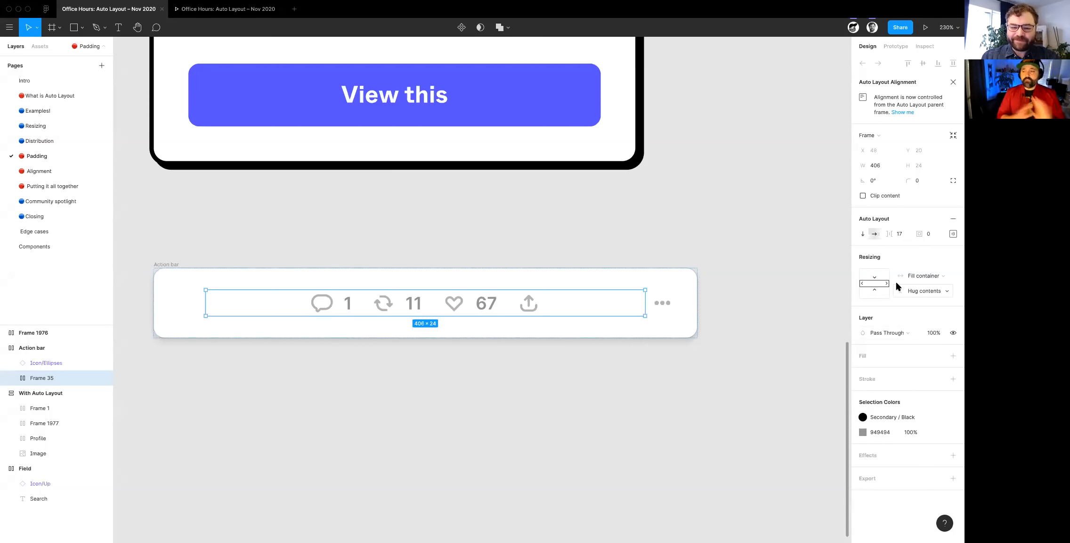
pyautogui.scroll(-1, 683, 360)
pyautogui.scroll(-1, 683, 359)
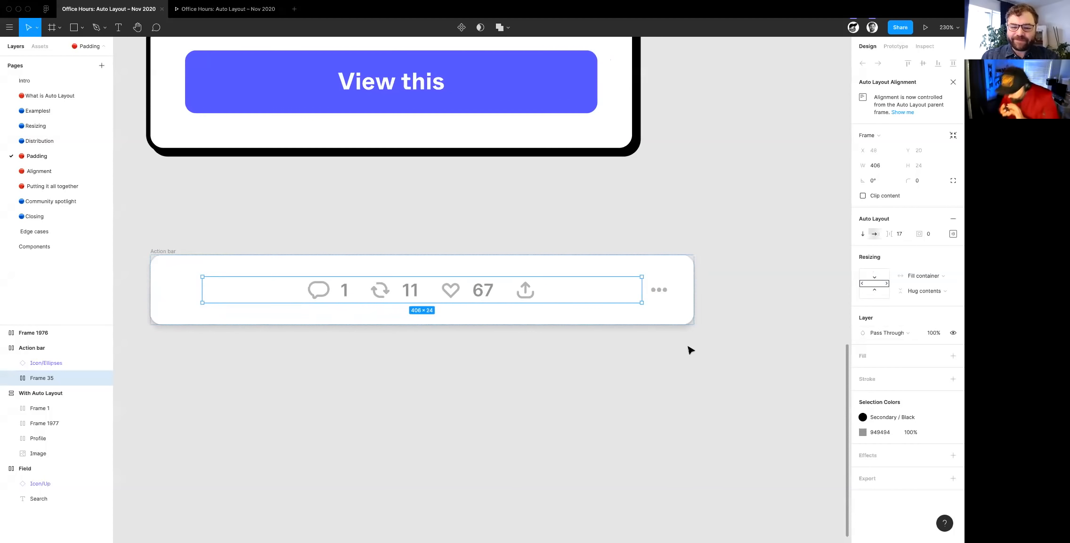
pyautogui.click(147, 373)
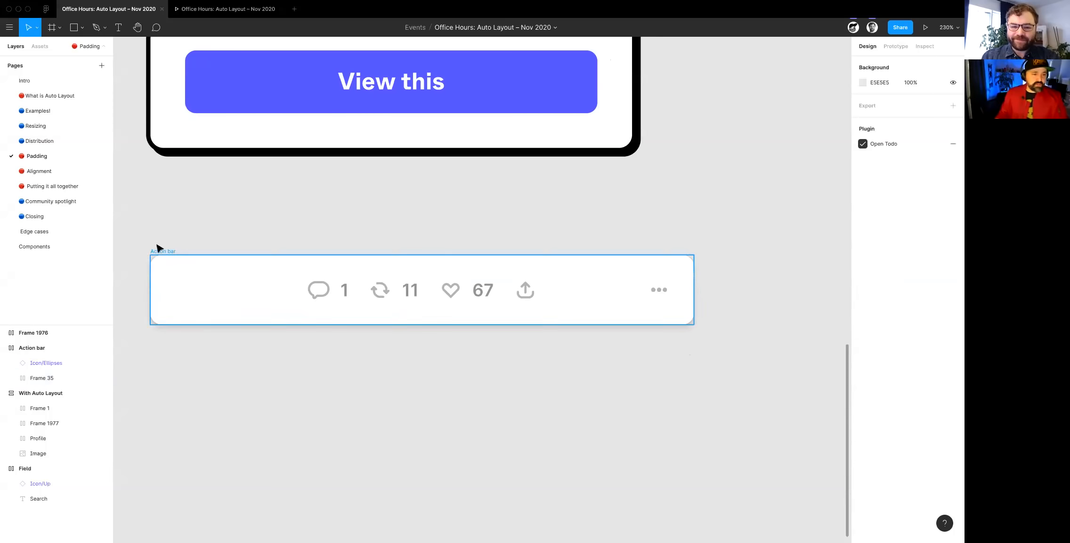
# - Set the Action bar frame's left padding to 16 and select its inner icon row to check the centring
pyautogui.click(170, 255)
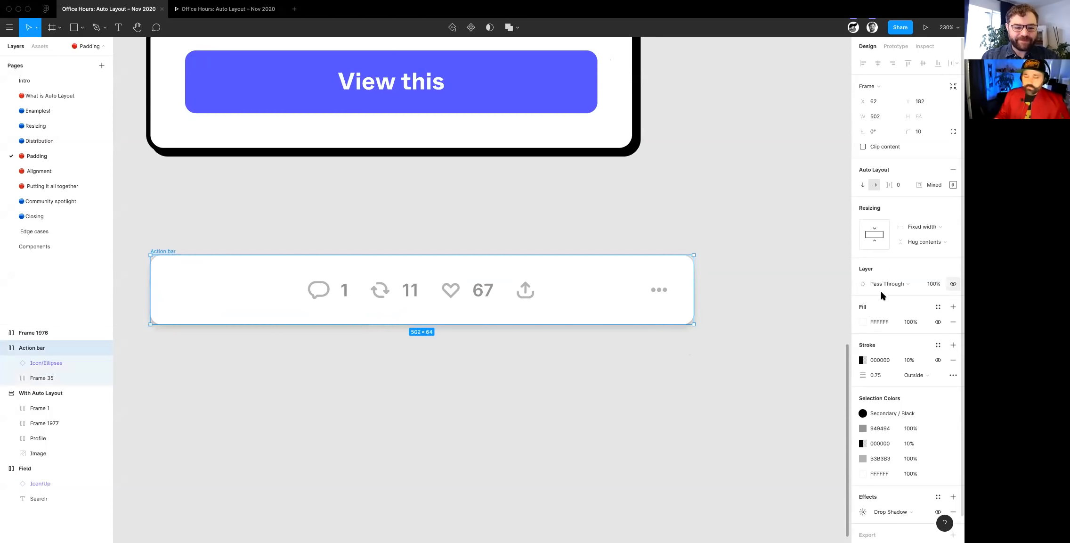
pyautogui.click(953, 185)
pyautogui.click(895, 225)
pyautogui.write('16')
pyautogui.press('Tab')
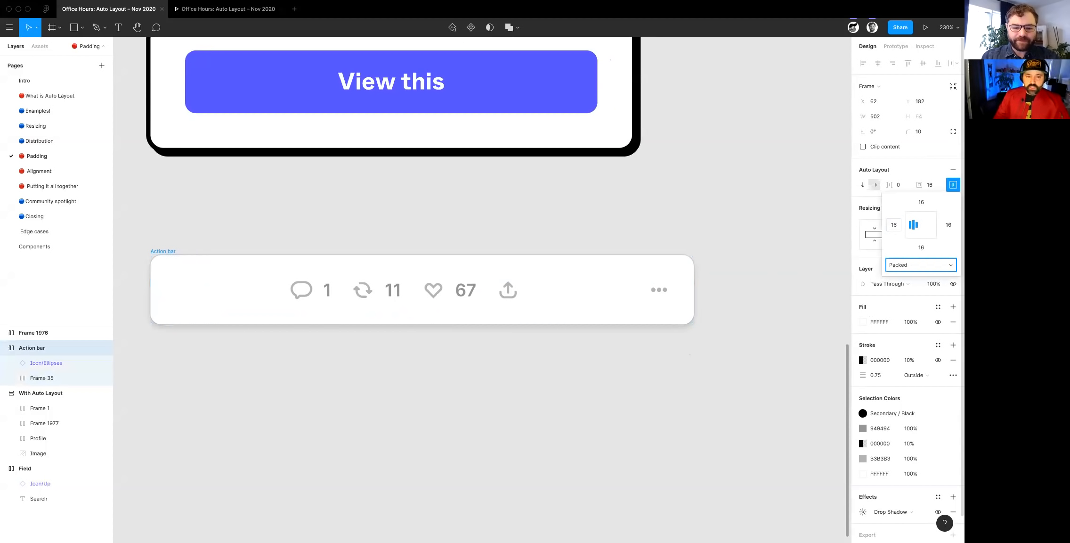
pyautogui.click(390, 302)
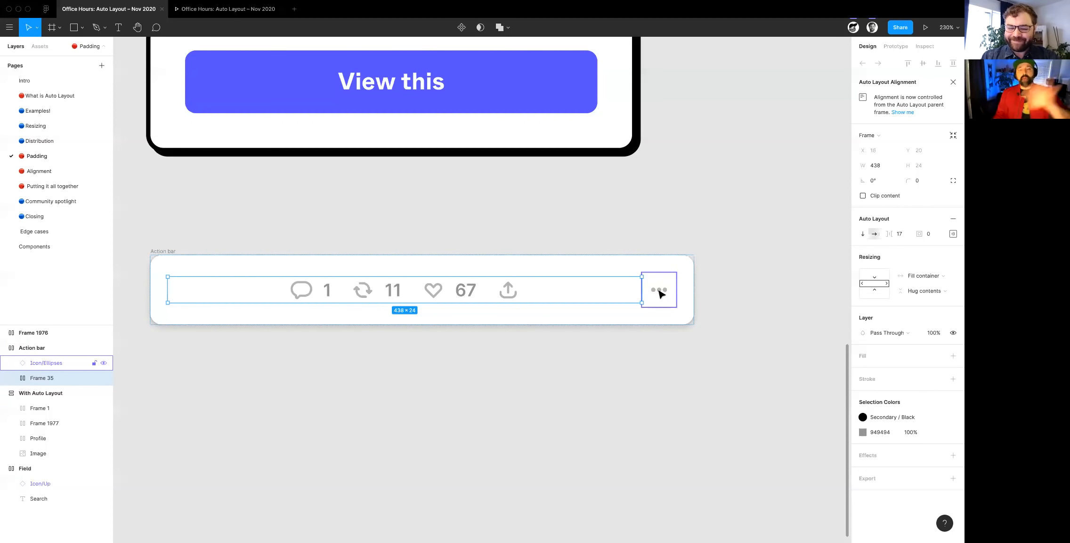
# - Set the Action bar frame's left padding to 48 to offset the ellipsis icon and centre the icon row
pyautogui.click(162, 250)
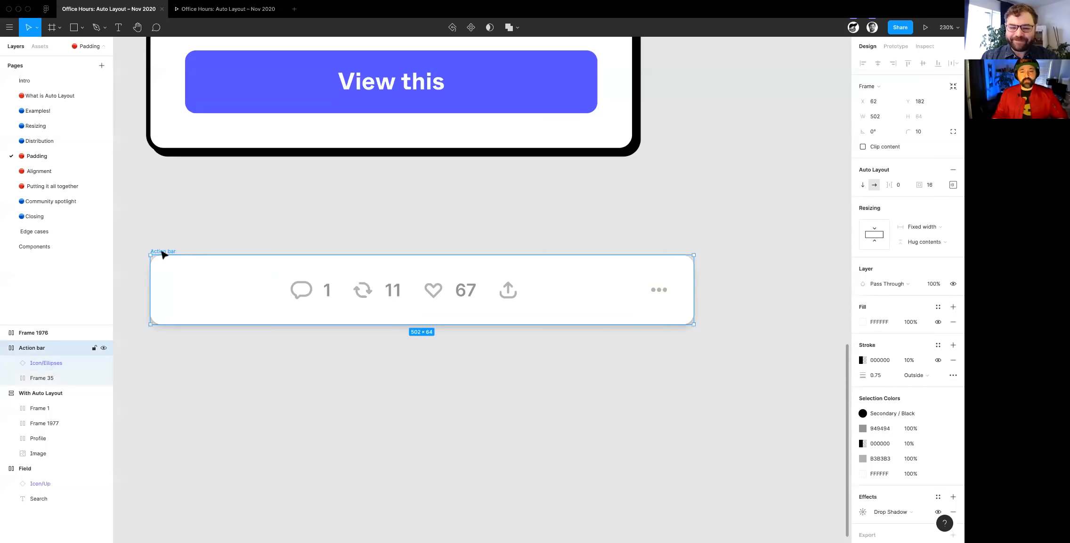
pyautogui.click(953, 184)
pyautogui.click(895, 225)
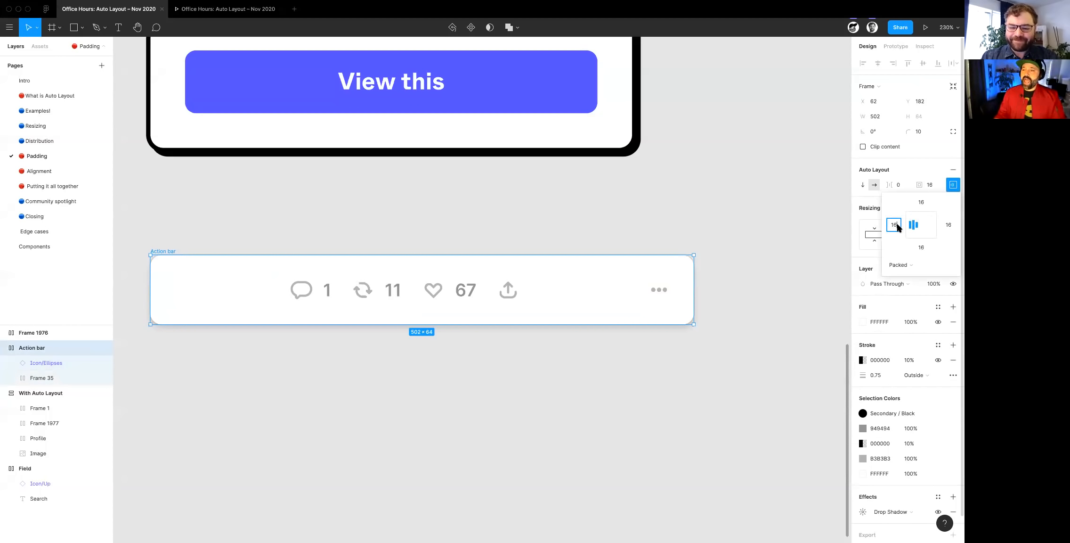
pyautogui.write('48')
pyautogui.press('Tab')
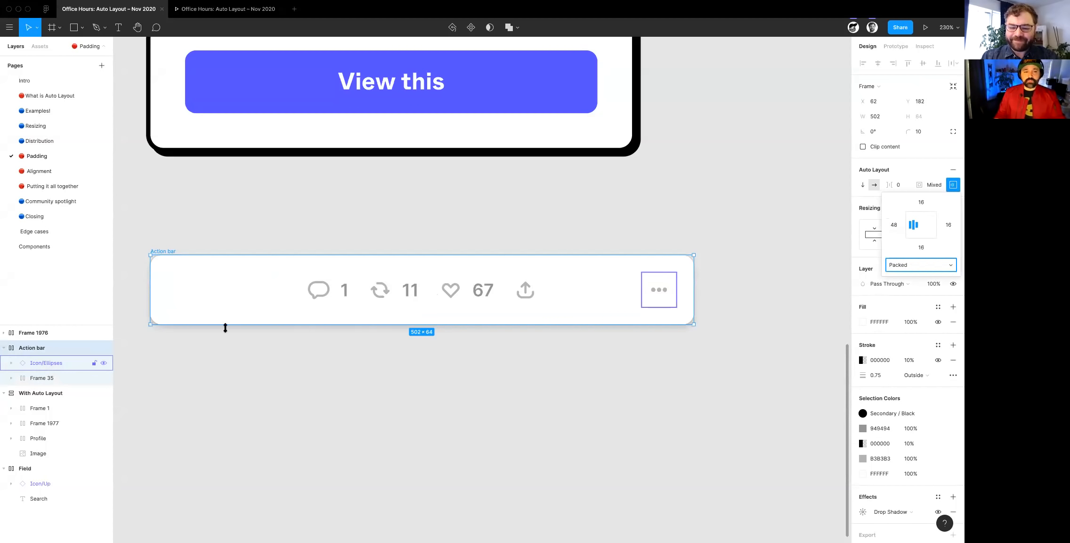
pyautogui.click(296, 304)
pyautogui.click(160, 259)
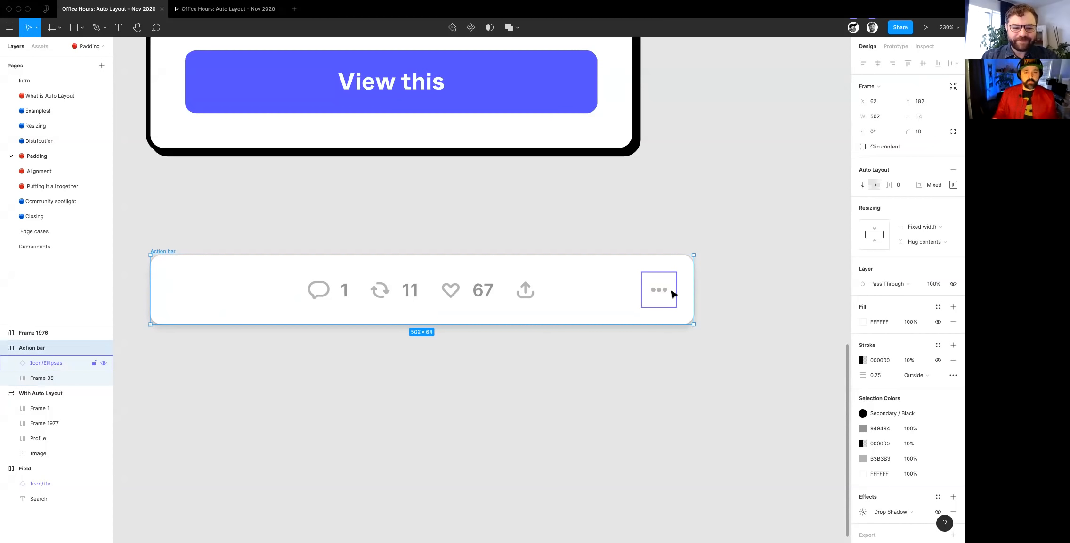
# - Open the Alignment page and bring its sample Row cards into view
pyautogui.click(67, 172)
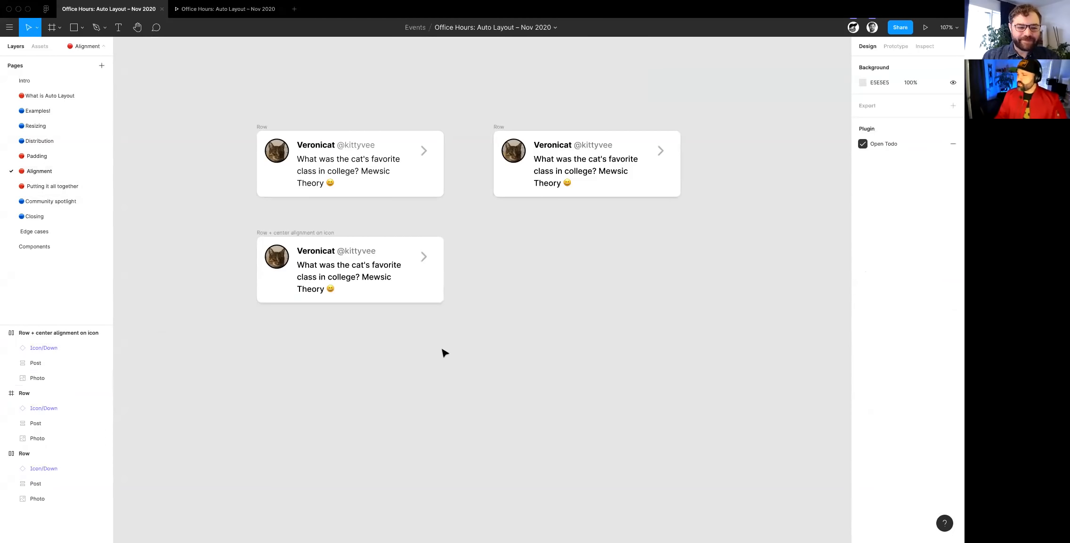
pyautogui.scroll(1, 443, 351)
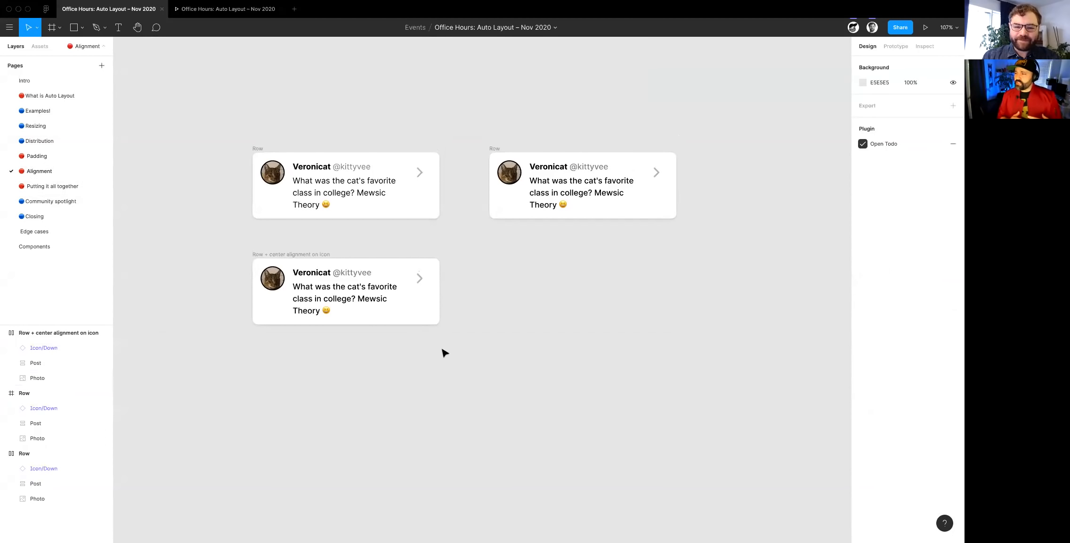
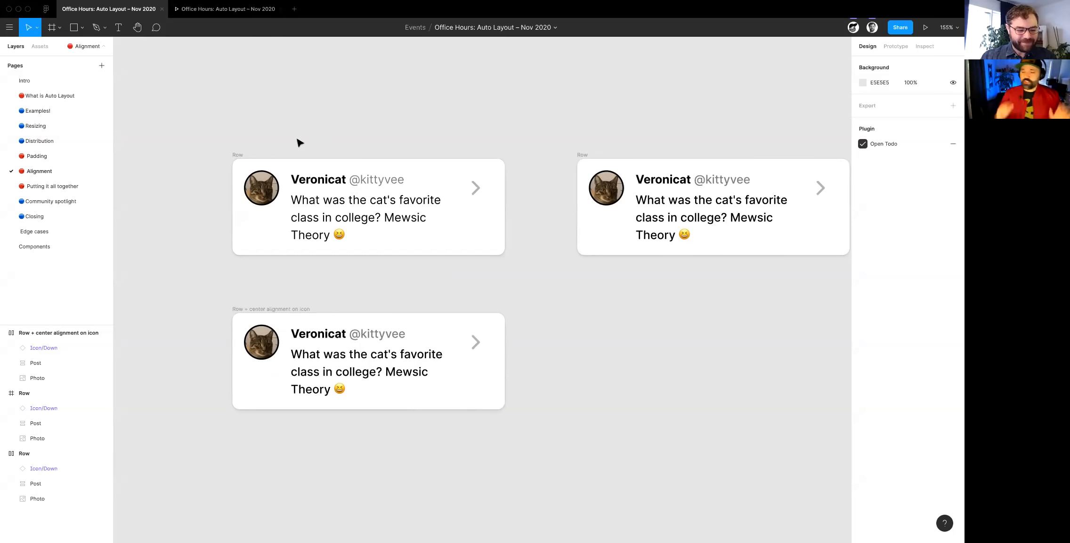
# - Inspect the first Row card and its Photo, Post and arrow icon layers
pyautogui.click(236, 155)
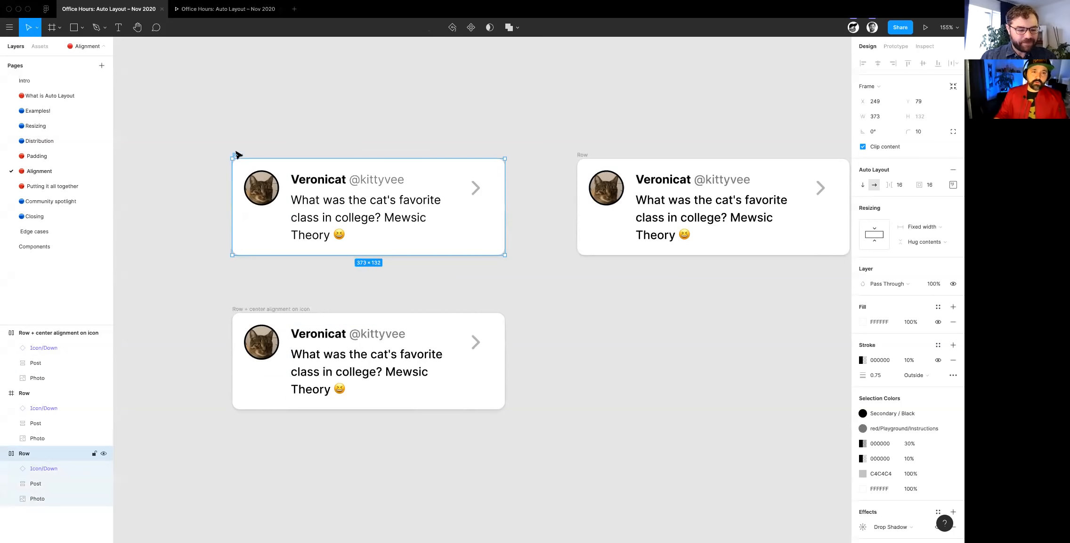
pyautogui.click(37, 468)
pyautogui.keyDown('shift'); pyautogui.click(41, 500); pyautogui.keyUp('shift')
pyautogui.click(41, 501)
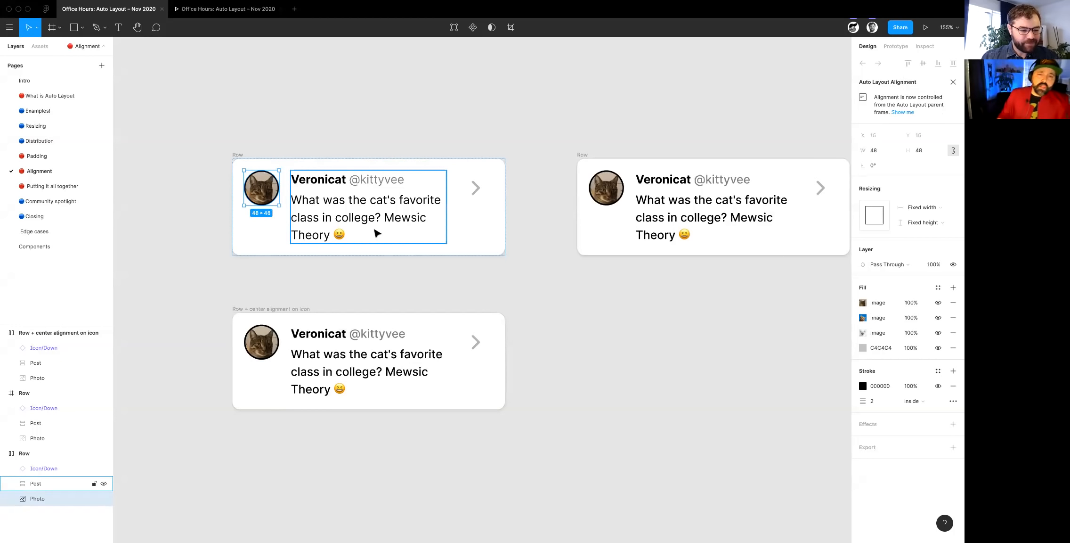
pyautogui.click(431, 235)
pyautogui.click(486, 203)
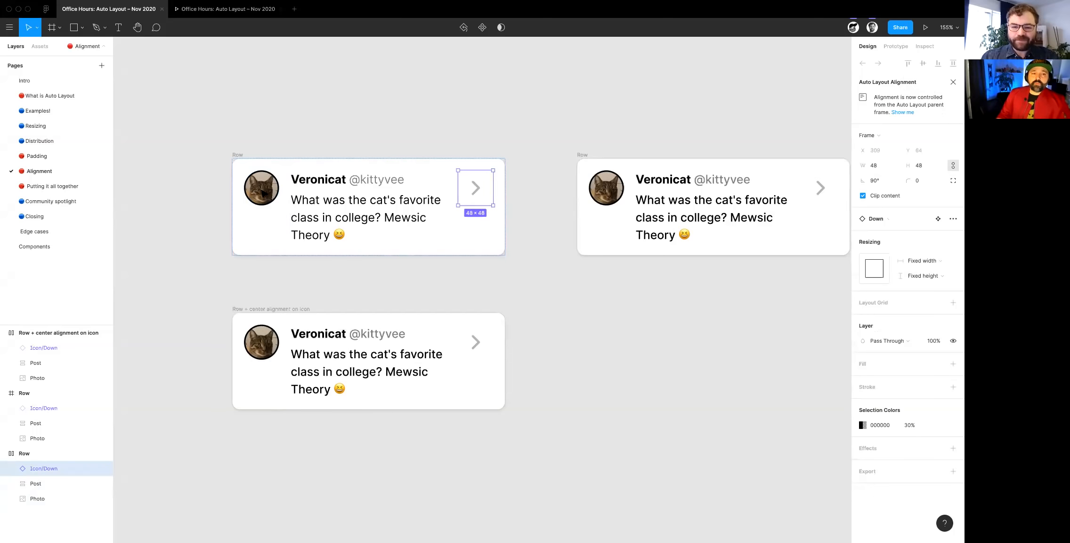
# - Try centre alignment on the first Row card's children, and then left alignment with vertical centring
pyautogui.click(241, 155)
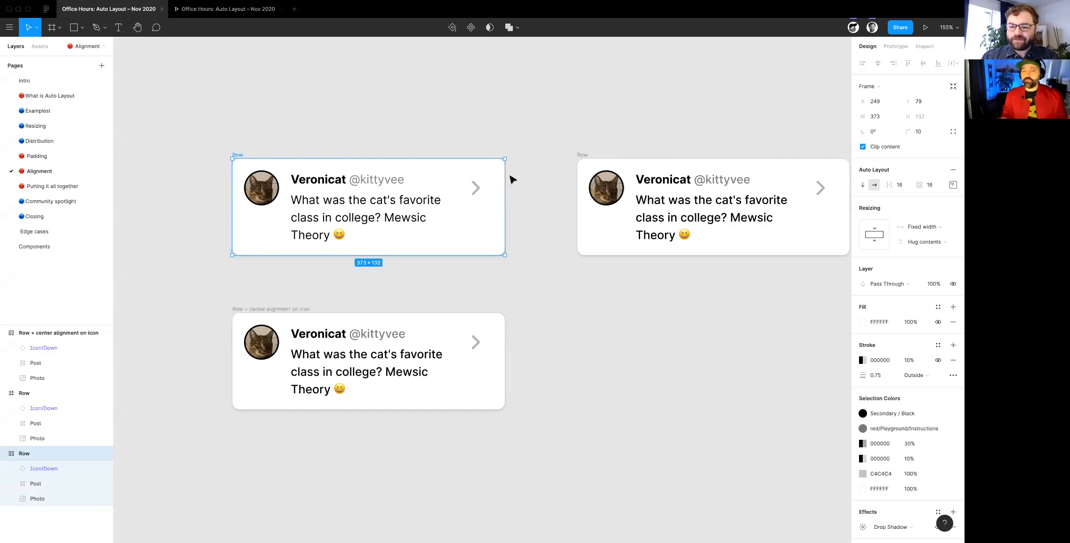
pyautogui.click(953, 185)
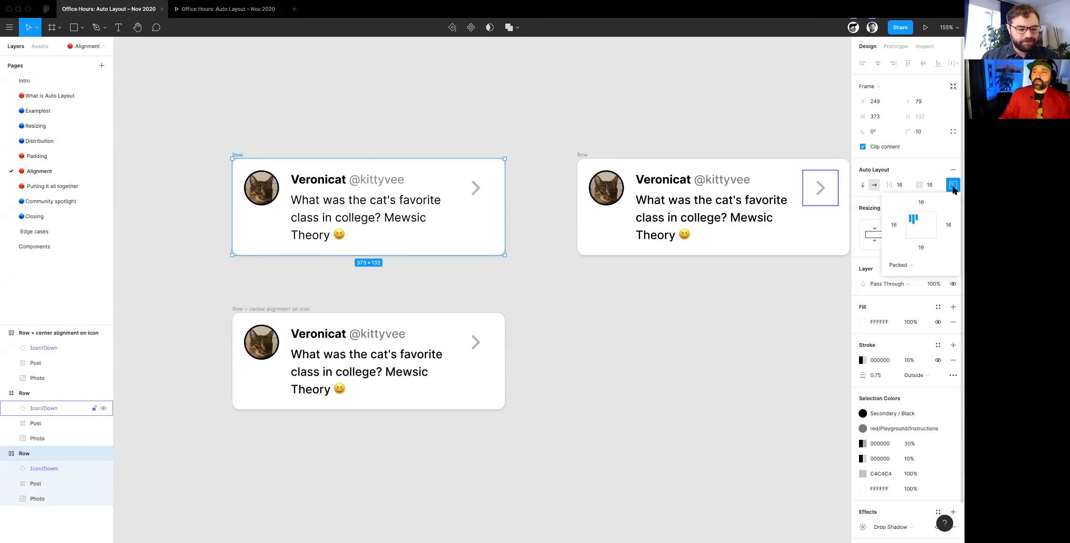
pyautogui.click(923, 226)
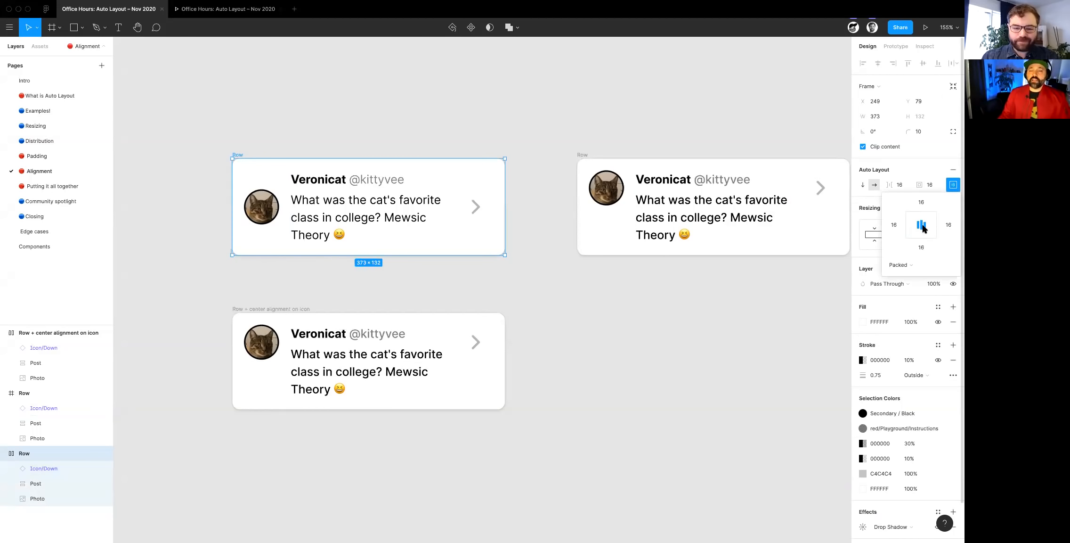
pyautogui.click(911, 228)
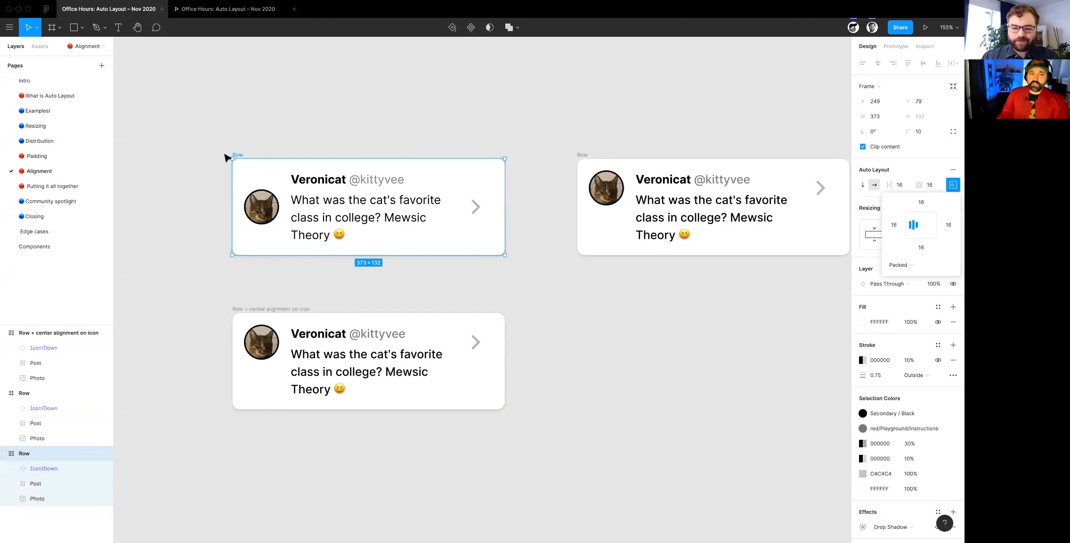
# - Move and widen the first Row card to about 437, and narrow its Post frame and message text to about 199
pyautogui.moveTo(551, 201); pyautogui.dragTo(551, 201)
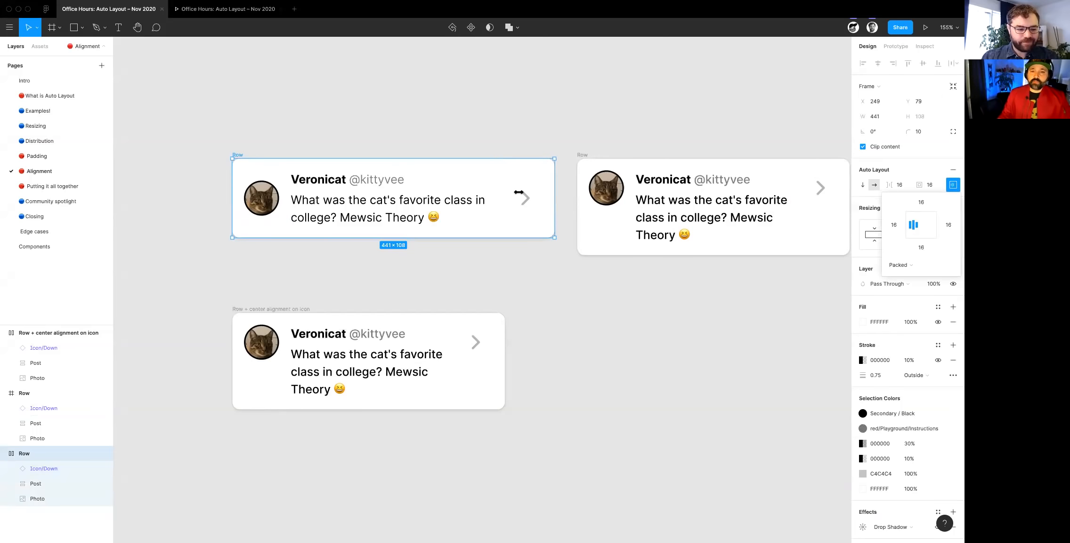
pyautogui.moveTo(243, 159); pyautogui.dragTo(205, 114)
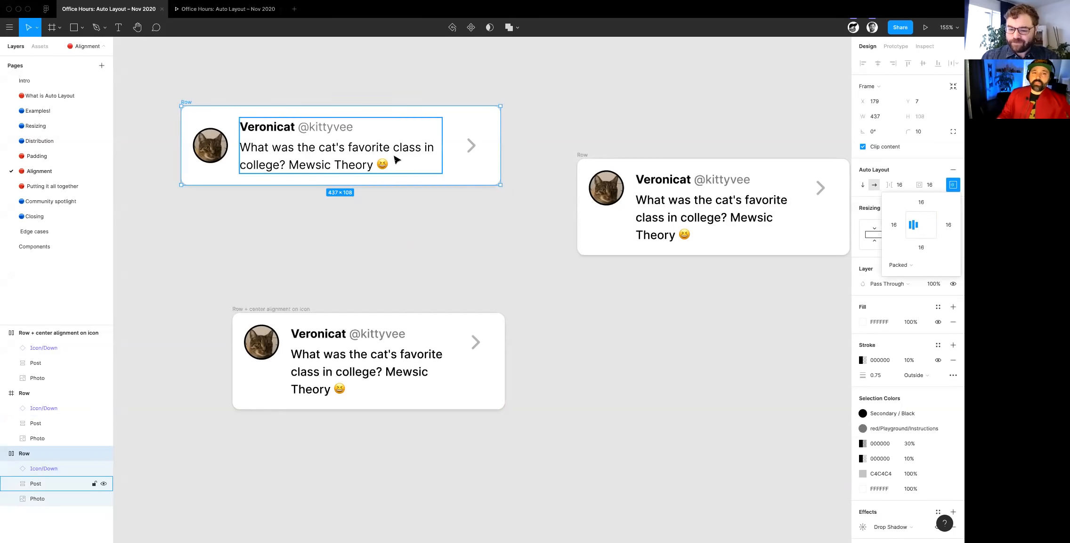
pyautogui.click(341, 129)
pyautogui.click(926, 280)
pyautogui.click(921, 265)
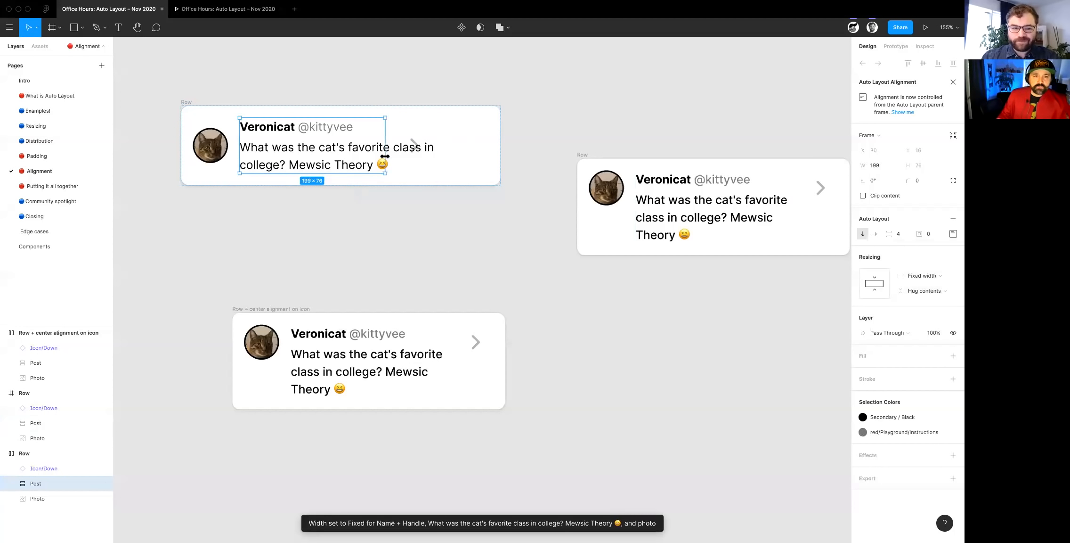
pyautogui.click(184, 102)
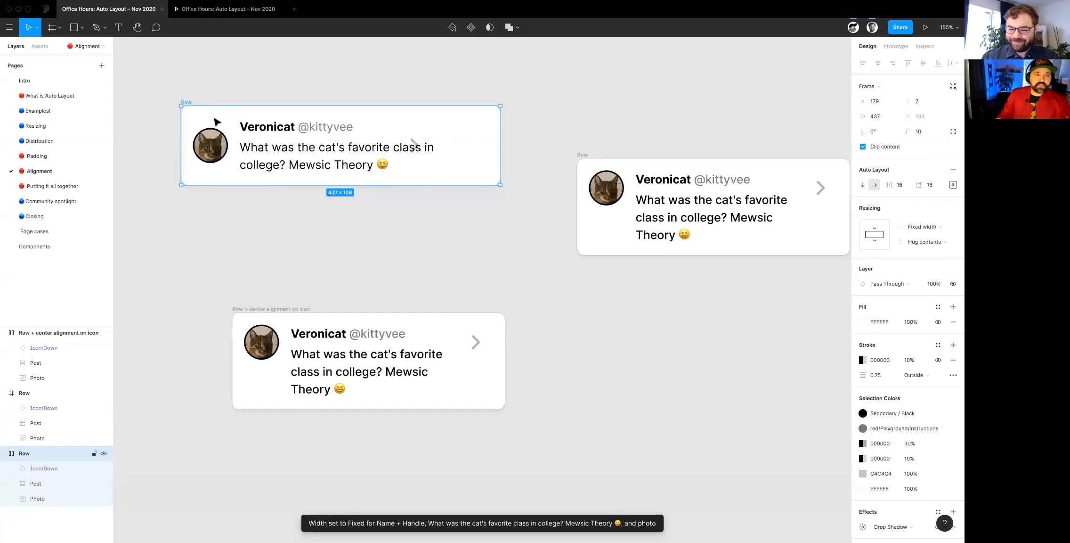
pyautogui.keyDown('super'); pyautogui.click(308, 165); pyautogui.keyUp('super')
pyautogui.moveTo(441, 156); pyautogui.dragTo(386, 157)
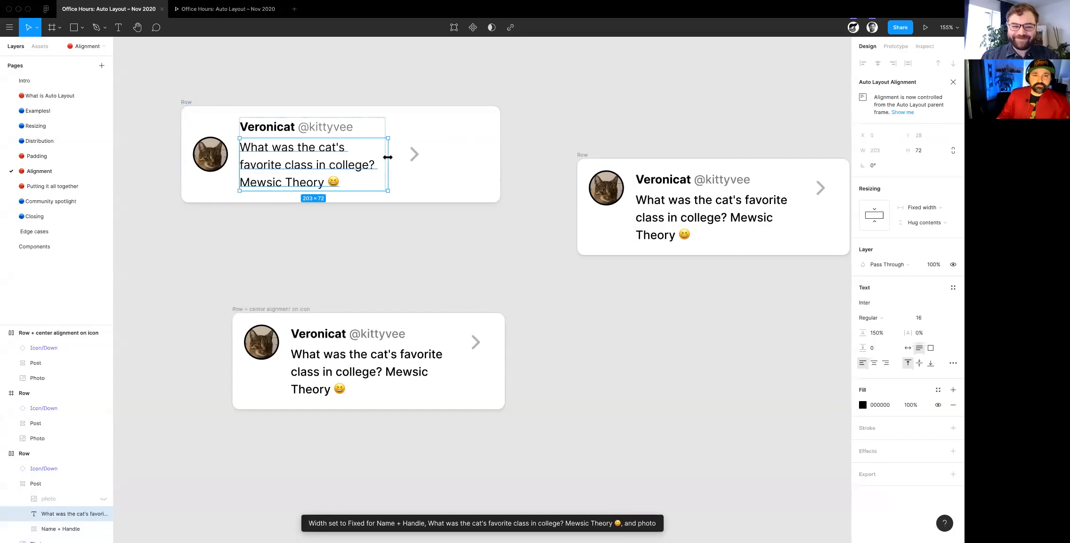
# - Try centre, right-centre, top-right and top-centre alignment on the widened Row card, ending on left with vertical centring
pyautogui.click(184, 103)
pyautogui.click(953, 184)
pyautogui.click(917, 225)
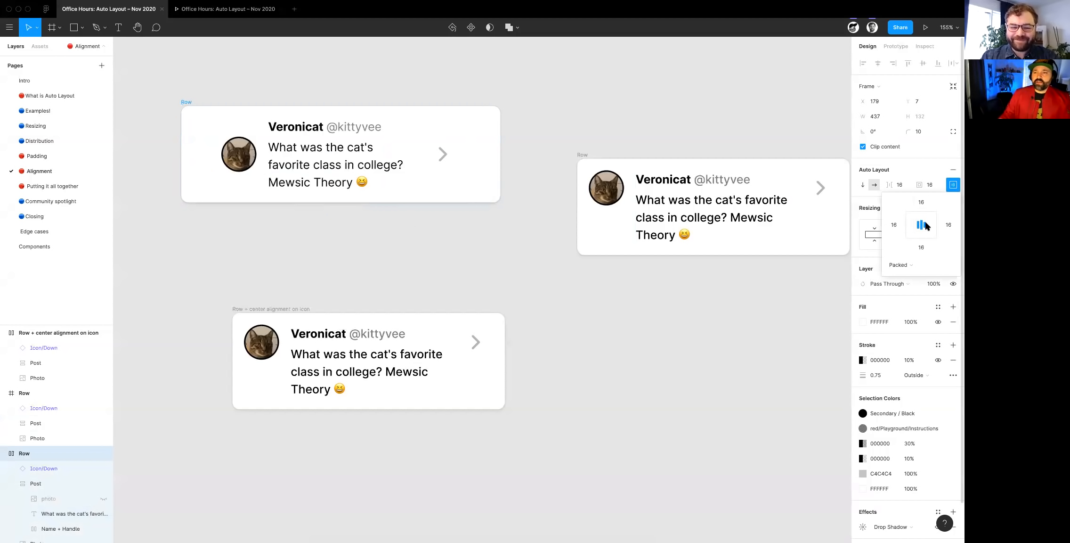
pyautogui.click(930, 225)
pyautogui.click(932, 216)
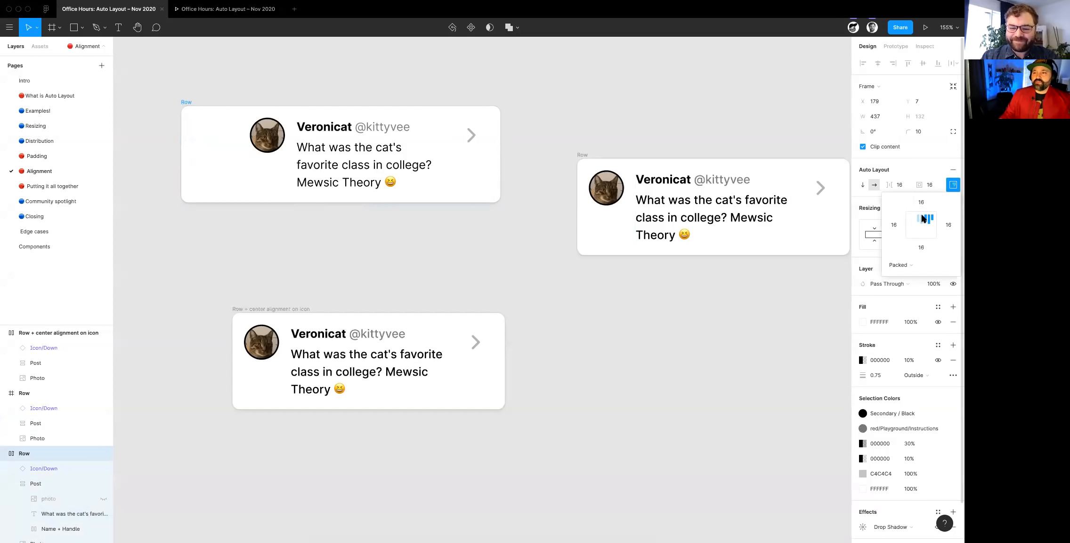
pyautogui.click(923, 217)
pyautogui.click(918, 225)
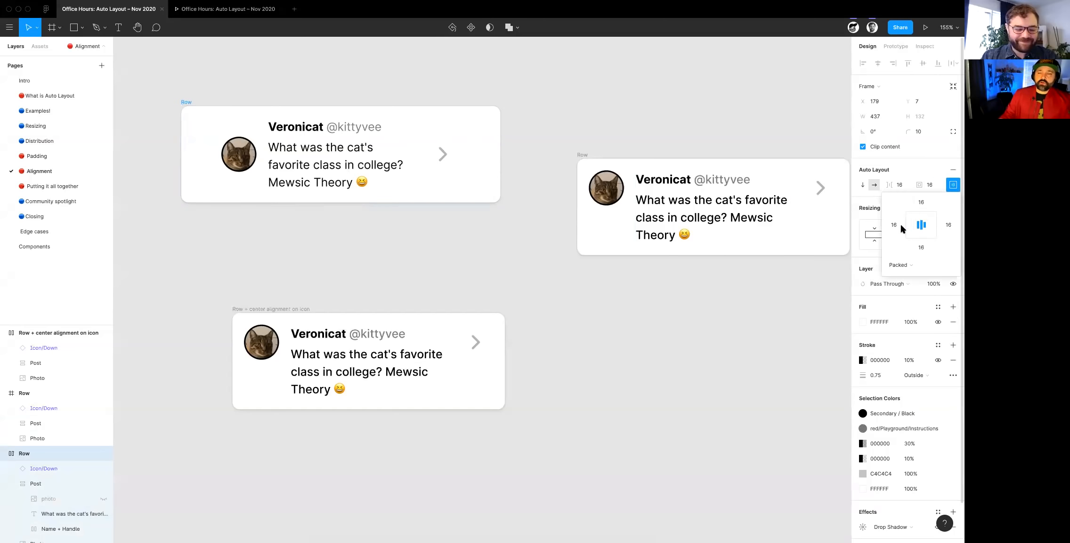
pyautogui.click(909, 225)
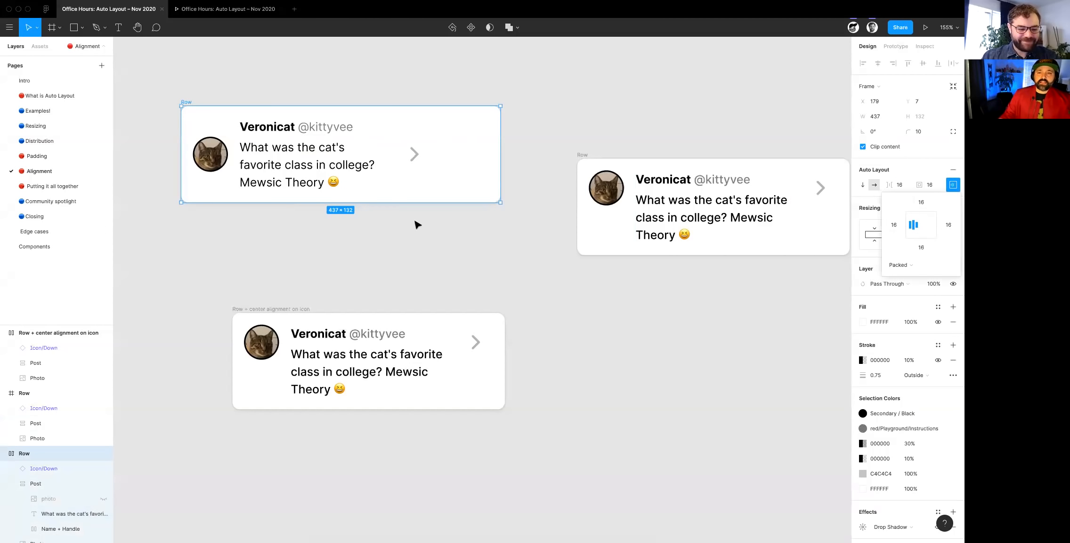
pyautogui.click(416, 225)
# - Undo the alignment, width and position changes on the first Row card, back to its original top-left layout
pyautogui.click(186, 103)
pyautogui.press('super+z')
pyautogui.press('super+z')
pyautogui.press('super+z')
pyautogui.press('super+z')
pyautogui.press('super+z')
pyautogui.press('super+z')
pyautogui.press('super+z')
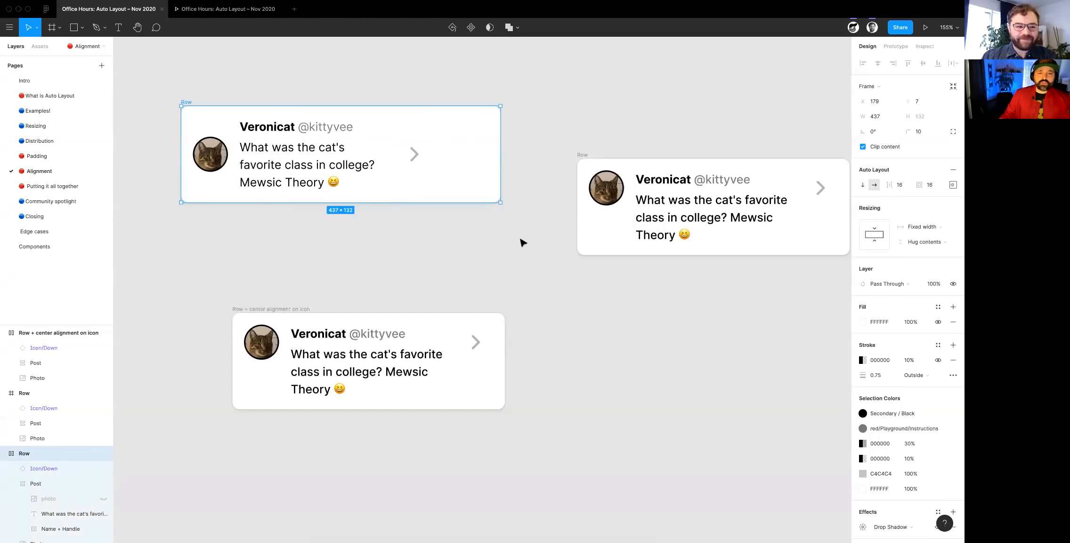
pyautogui.press('super+z')
pyautogui.press('super+z')
pyautogui.press('super+z')
pyautogui.press('super+z')
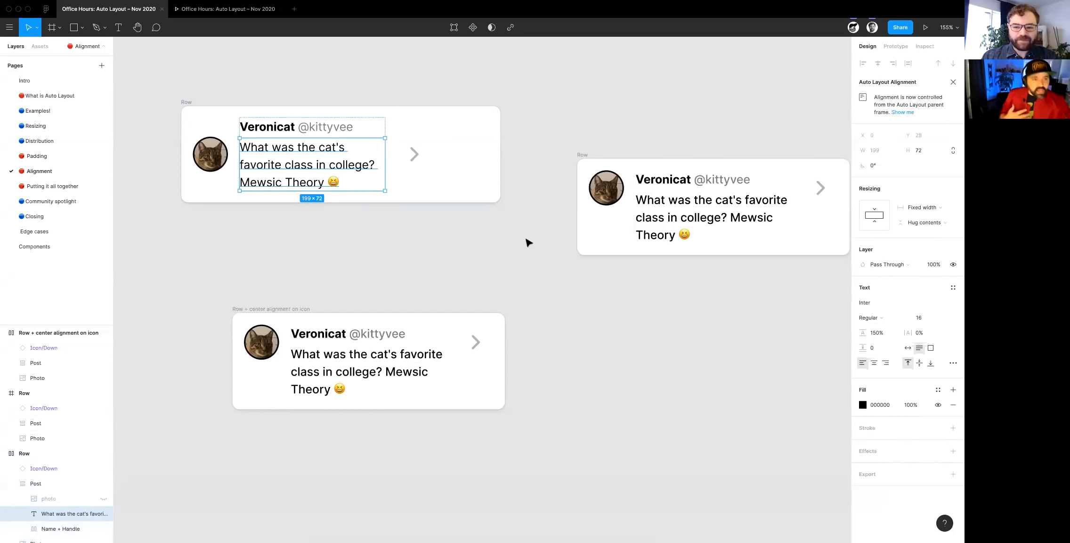
pyautogui.press('super+z')
pyautogui.press('super+z')
pyautogui.press('super+z')
pyautogui.press('super+z')
pyautogui.press('super+z')
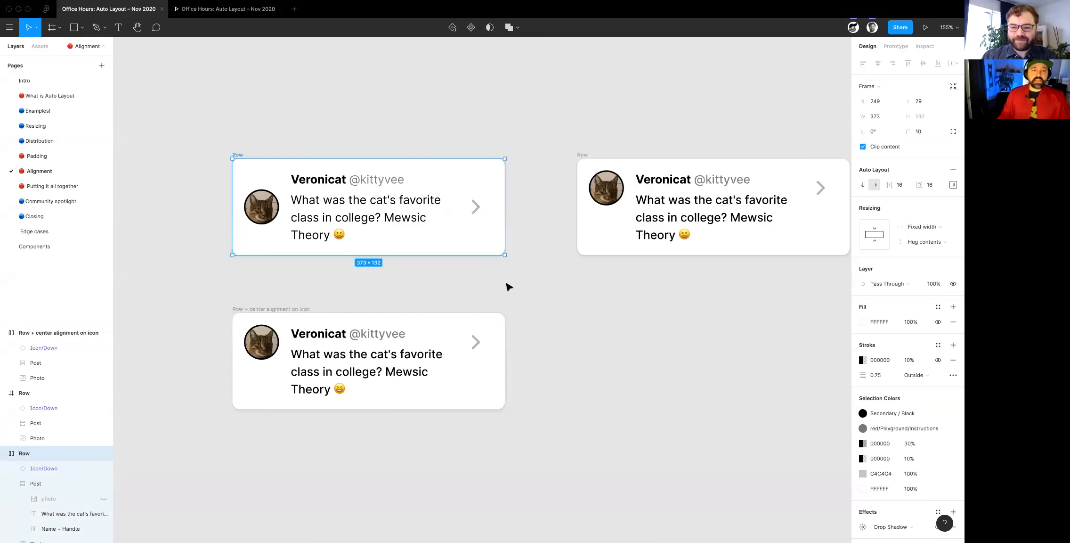
pyautogui.press('super+z')
pyautogui.click(451, 277)
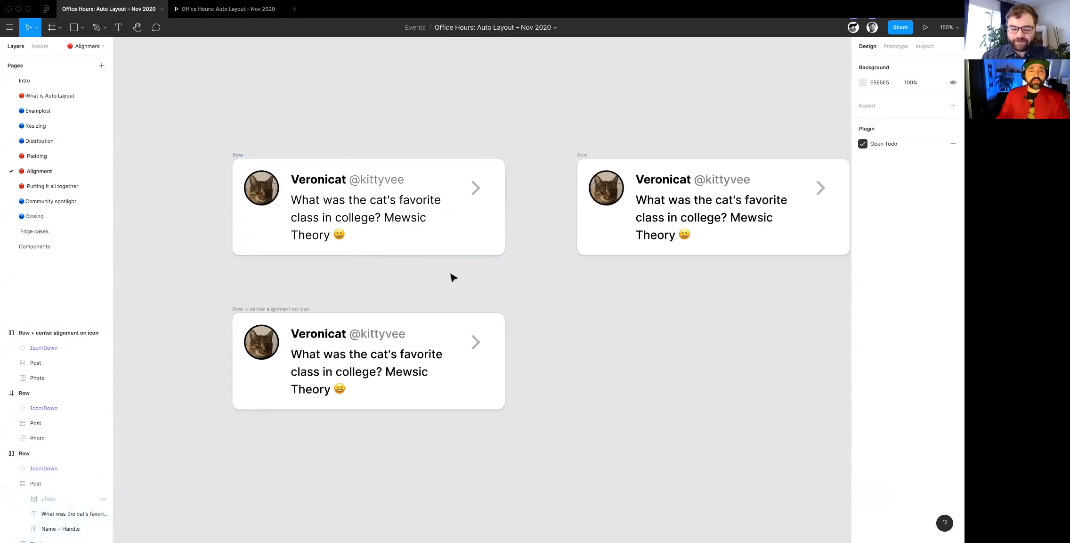
# - Examine how the first Row card's photo, Post frame and arrow icon are sized and aligned within their parent
pyautogui.click(275, 195)
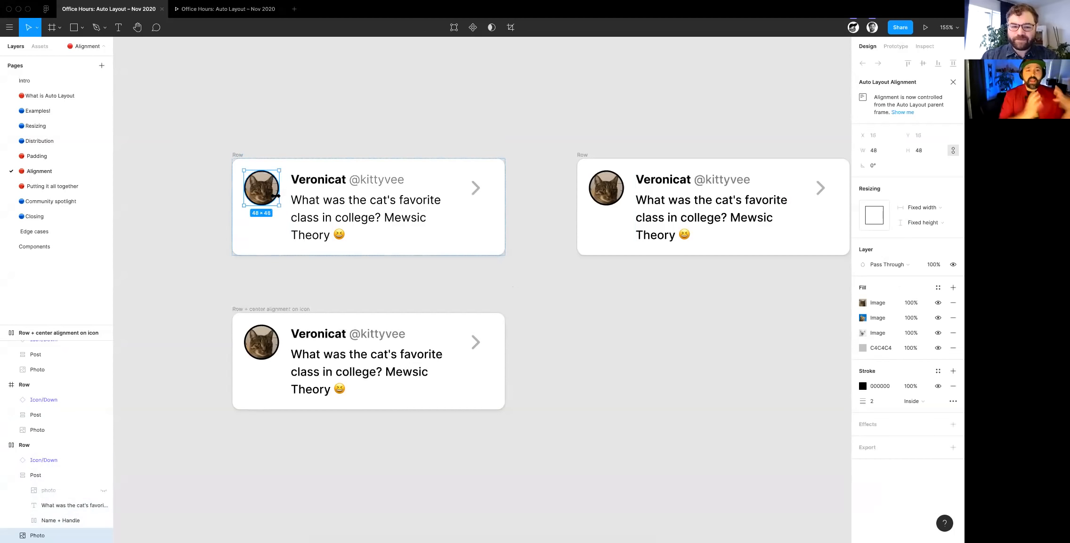
pyautogui.click(305, 199)
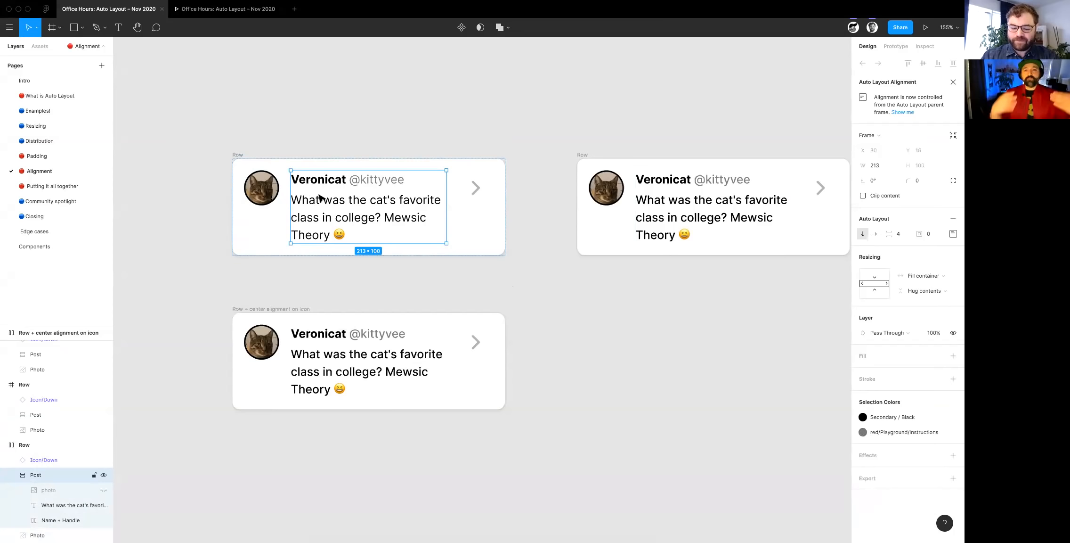
pyautogui.click(242, 156)
pyautogui.moveTo(423, 301); pyautogui.dragTo(421, 277)
pyautogui.press('super+z')
pyautogui.click(477, 187)
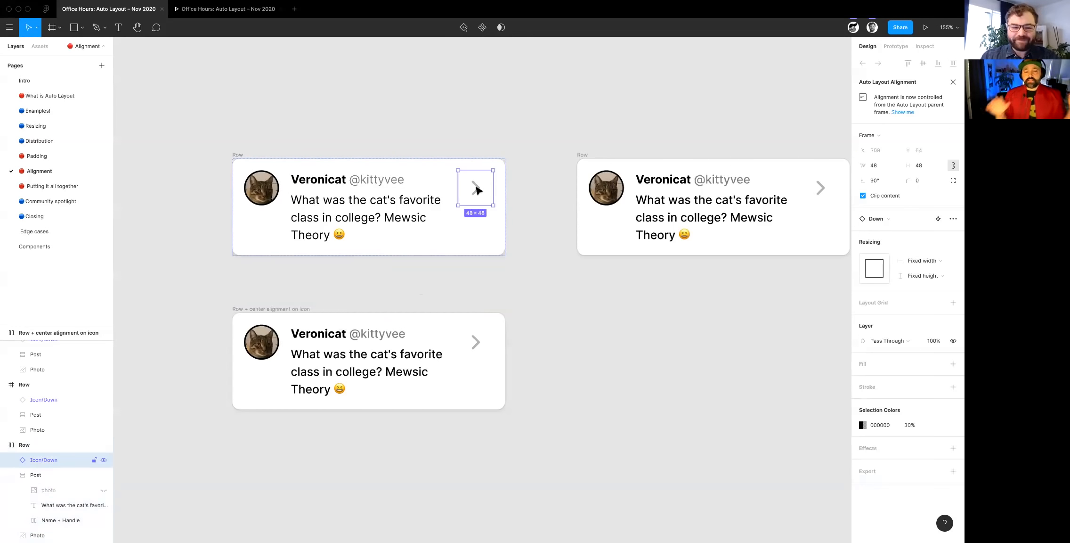
pyautogui.click(551, 227)
pyautogui.keyDown('super'); pyautogui.click(484, 198); pyautogui.keyUp('super')
pyautogui.click(241, 155)
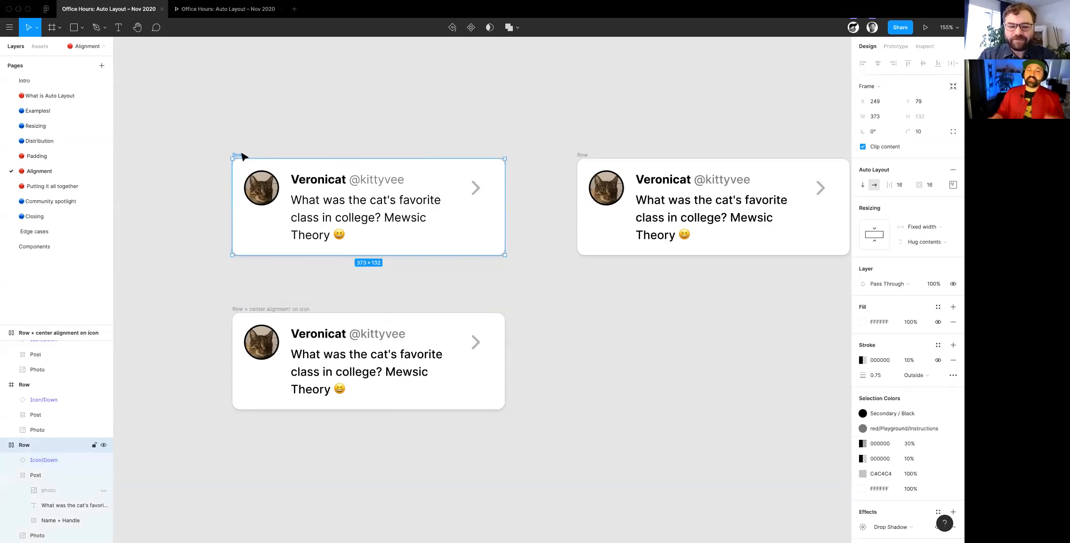
# - Wrap the arrow icon of the second Row card, the one without Auto Layout, in its own frame
pyautogui.click(413, 297)
pyautogui.hscroll(5, 410, 296)
pyautogui.scroll(-1, 411, 296)
pyautogui.hscroll(3, 411, 297)
pyautogui.click(486, 201)
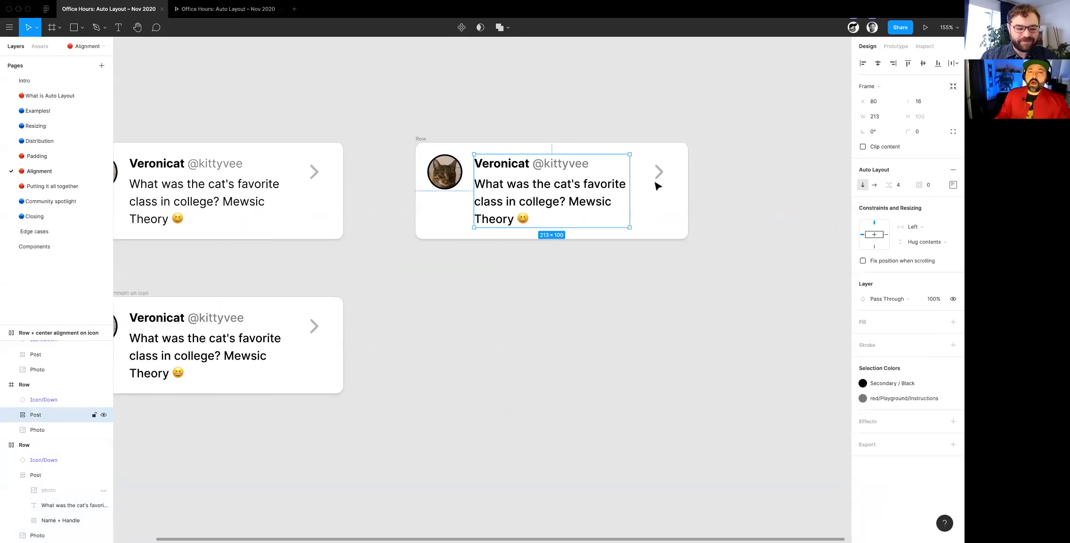
pyautogui.click(666, 175)
pyautogui.scroll(-3, 668, 175)
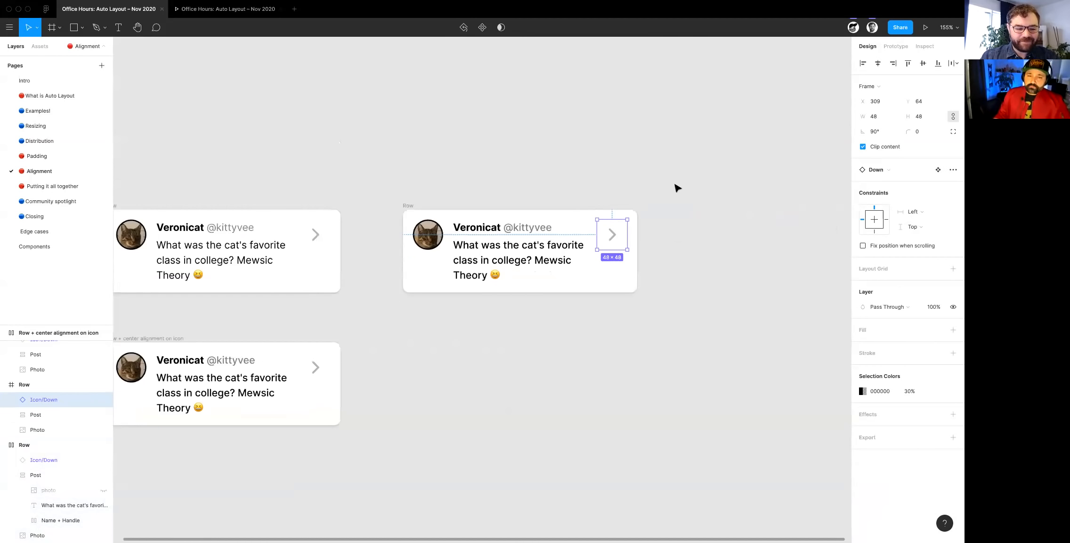
pyautogui.scroll(4, 651, 257)
pyautogui.press('alt')
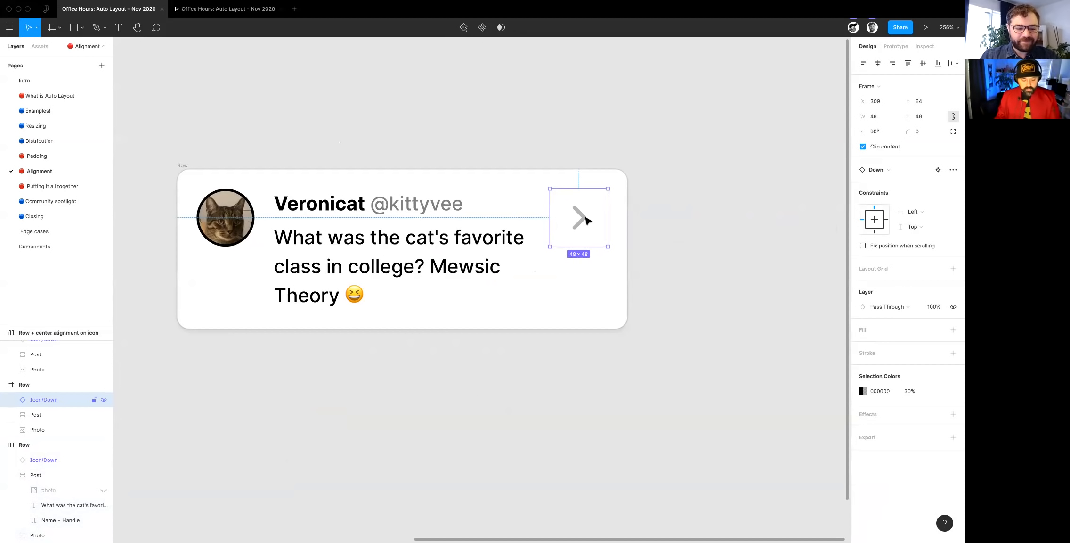
pyautogui.hotkey('ctrl', 'alt', 'g')
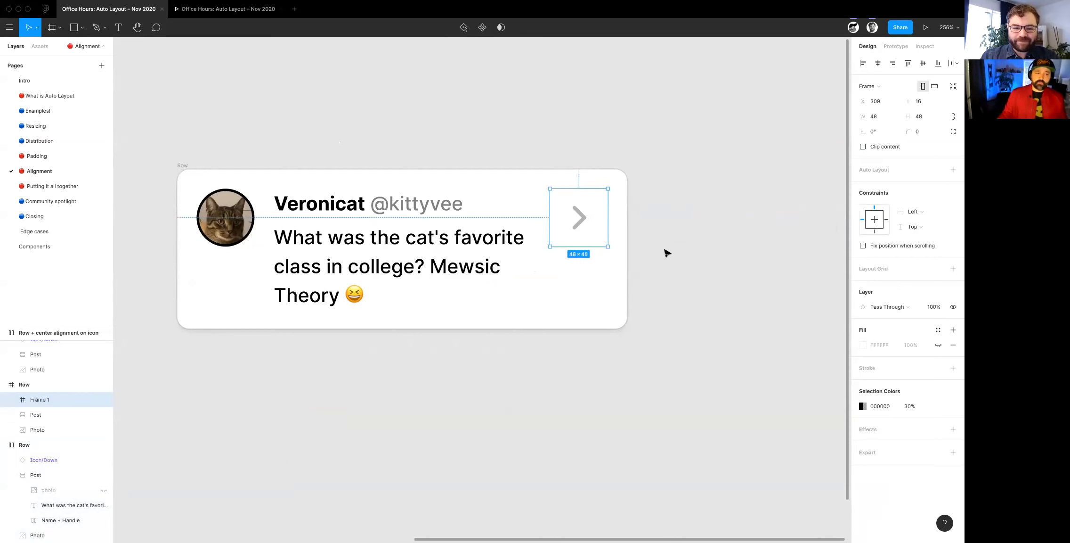
pyautogui.click(916, 228)
pyautogui.click(932, 211)
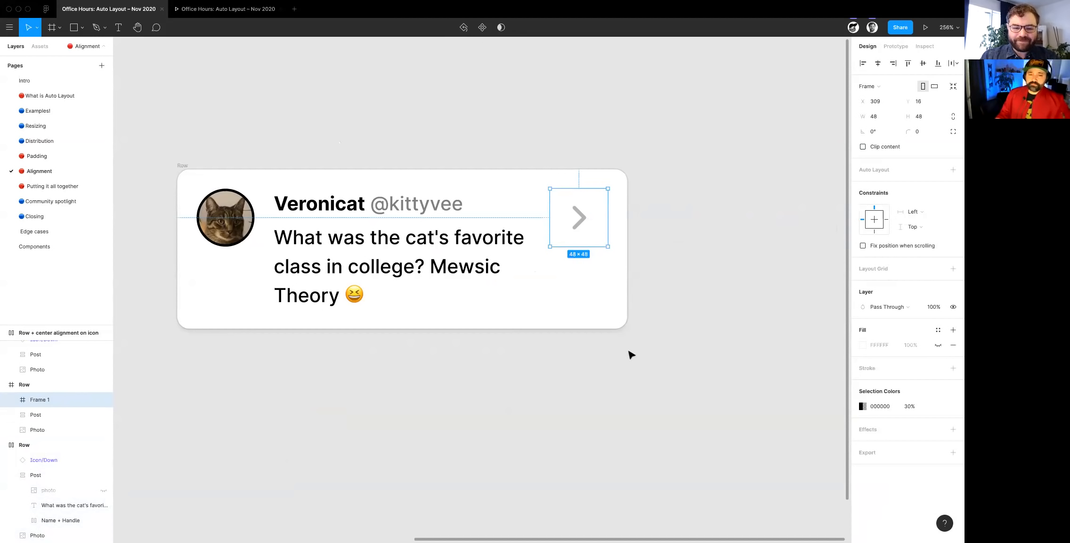
pyautogui.click(631, 350)
# - Add Auto Layout to the second Row card and set its Post frame's horizontal resizing to Fill container
pyautogui.click(183, 166)
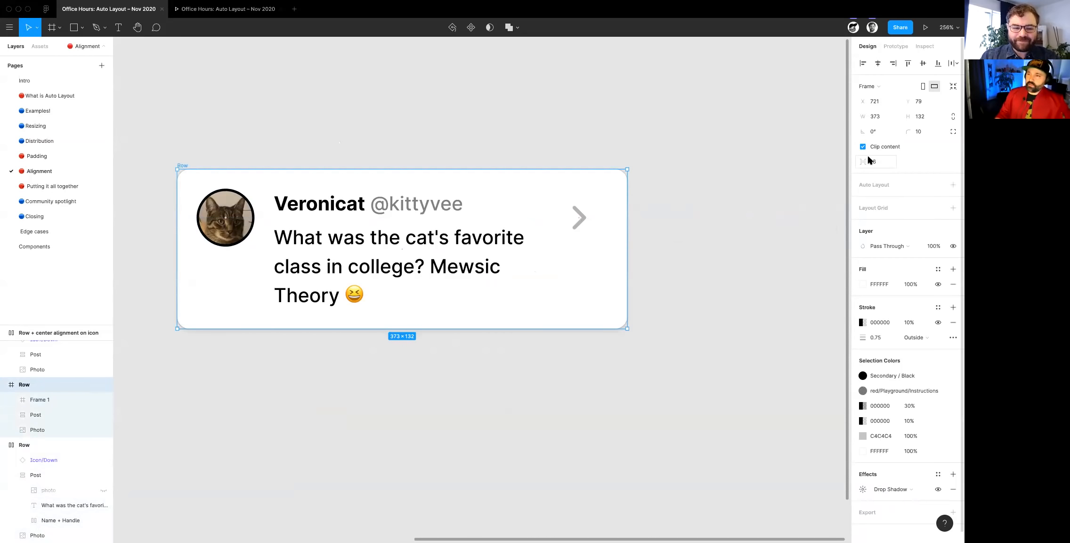
pyautogui.click(952, 184)
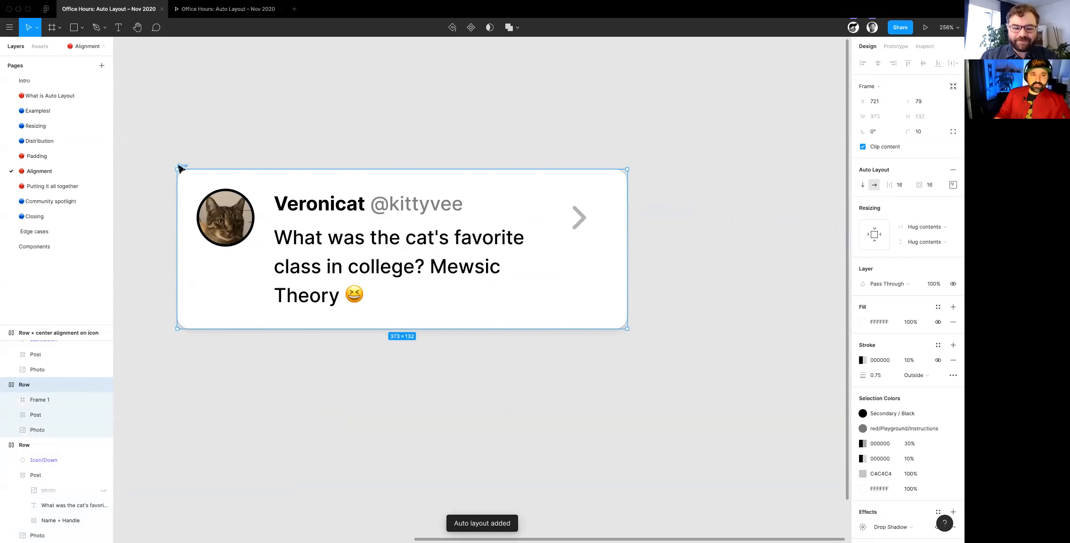
pyautogui.click(476, 266)
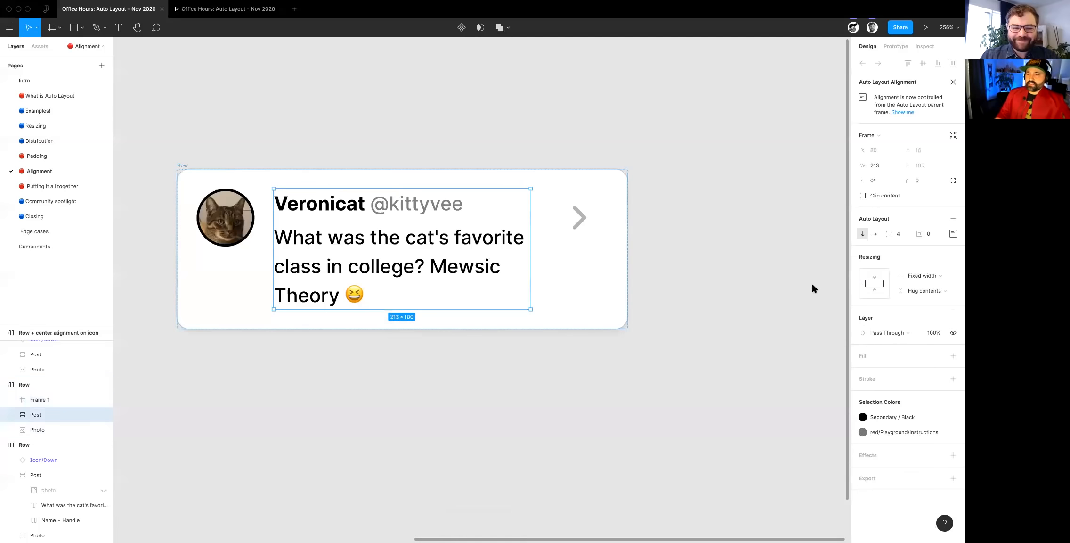
pyautogui.click(928, 275)
pyautogui.click(923, 299)
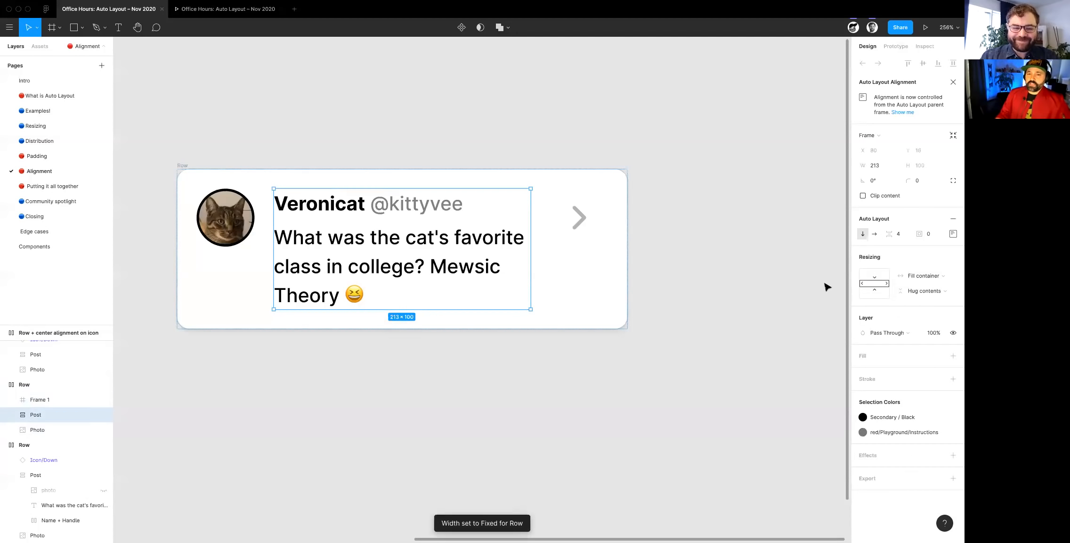
# - Extend the second Row card's post text with "As", two blank lines and "asdf" to make the card taller
pyautogui.click(218, 223)
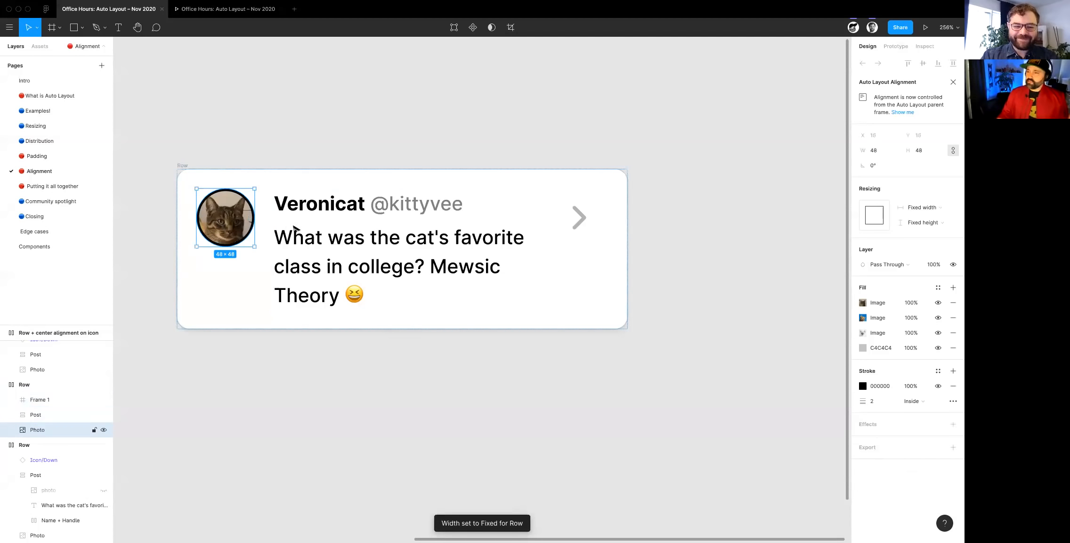
pyautogui.click(584, 228)
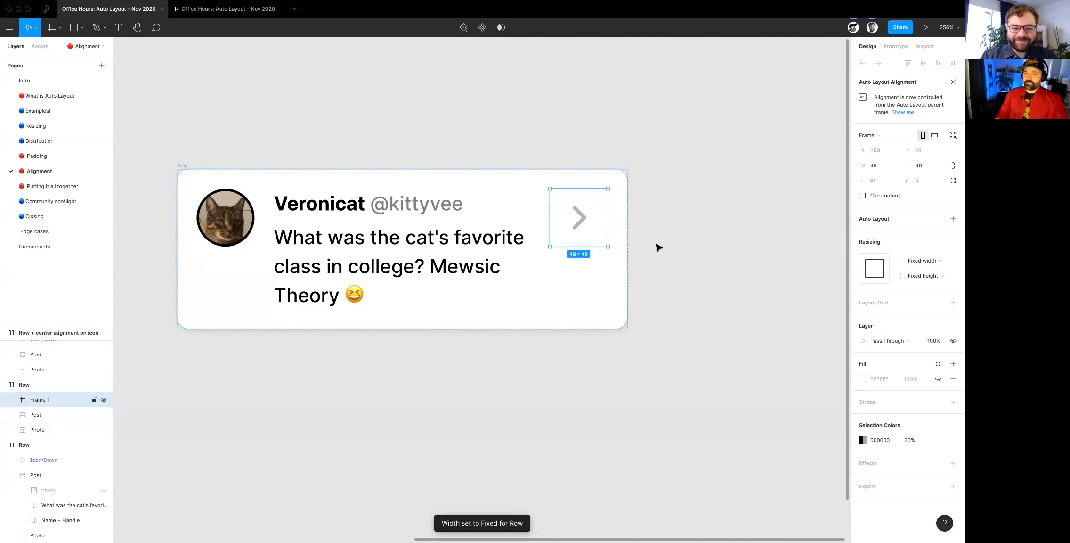
pyautogui.doubleClick(358, 297)
pyautogui.click(366, 296)
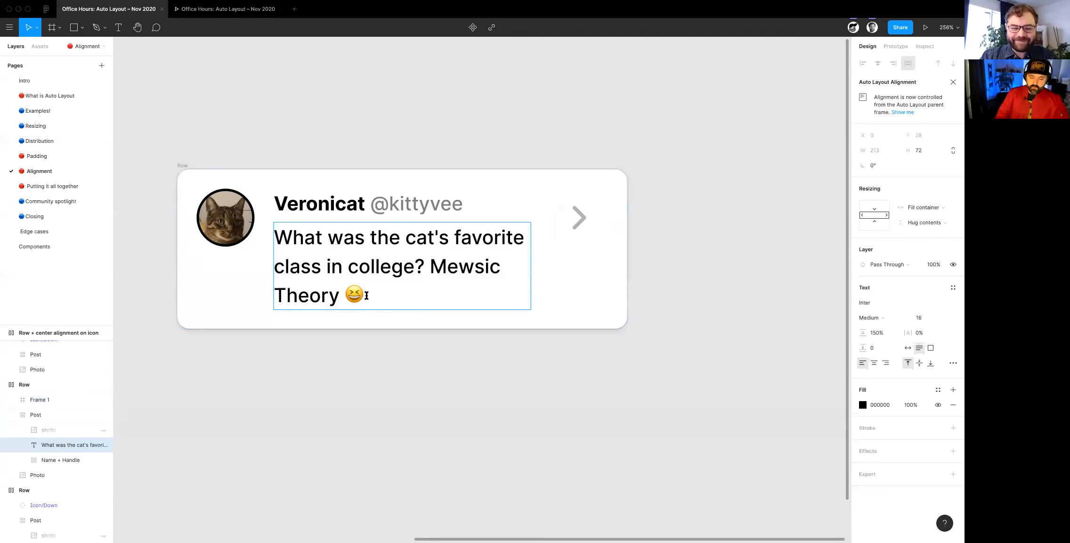
pyautogui.write('As')
pyautogui.press('Return')
pyautogui.press('Return')
pyautogui.write('asdf')
# - Set the vertical resizing of the arrow icon's frame in the second Row card to Fill container
pyautogui.click(582, 225)
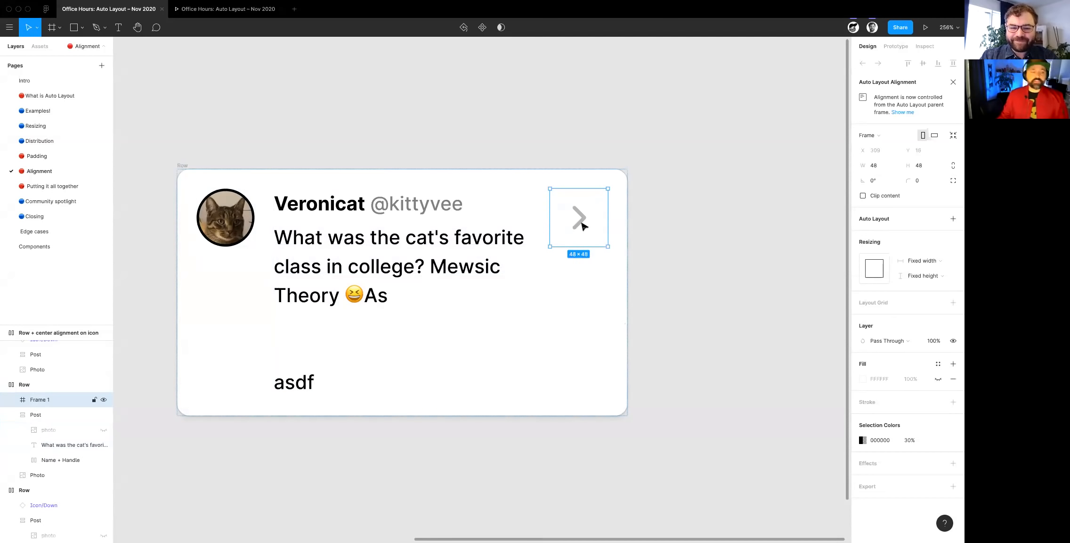
pyautogui.click(925, 274)
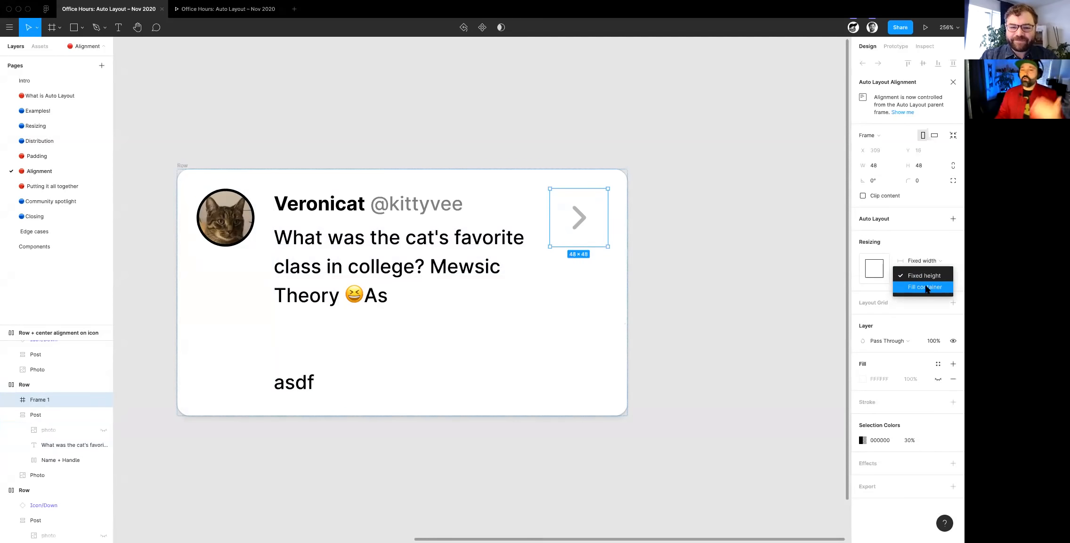
pyautogui.click(926, 288)
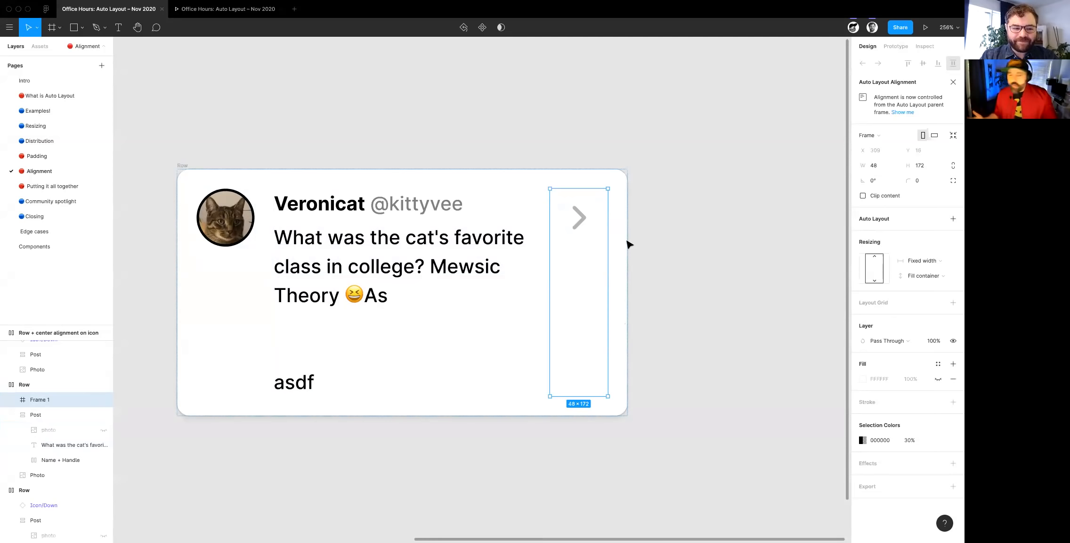
# - Center the arrow icon vertically within its frame and set both its horizontal and vertical constraints to Center
pyautogui.click(585, 228)
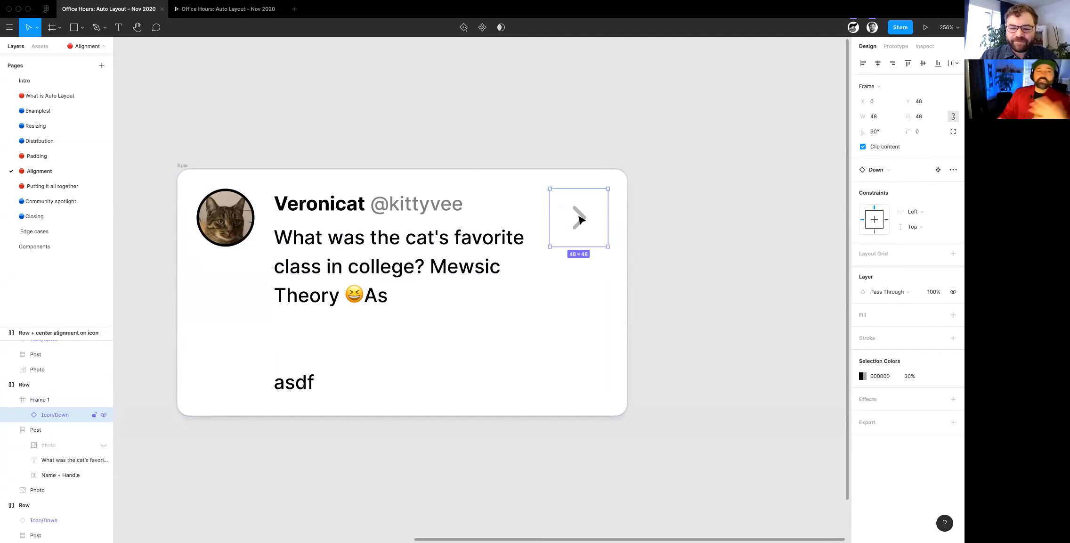
pyautogui.click(923, 65)
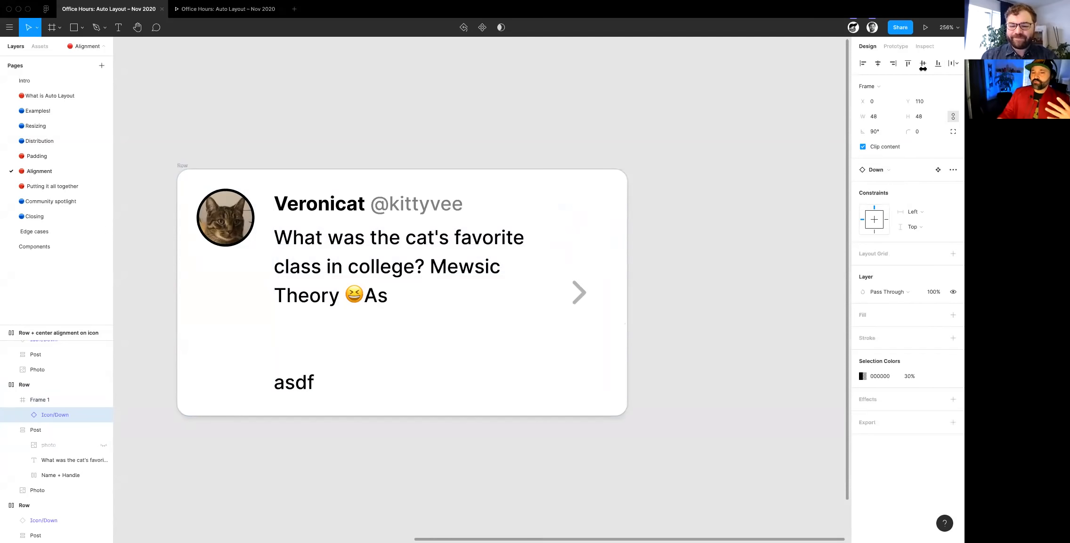
pyautogui.click(919, 212)
pyautogui.click(918, 245)
pyautogui.click(914, 227)
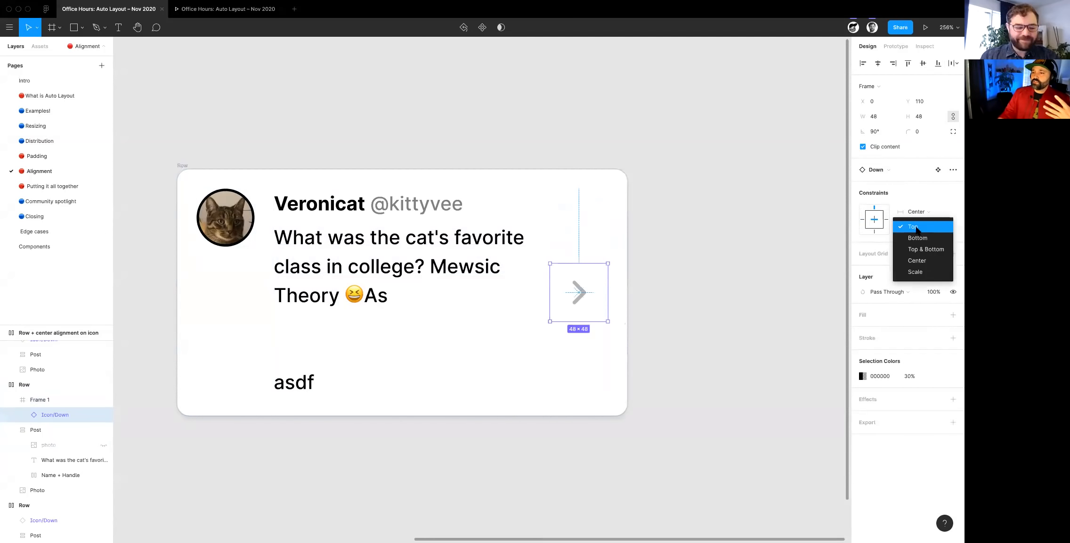
pyautogui.click(917, 261)
pyautogui.click(754, 312)
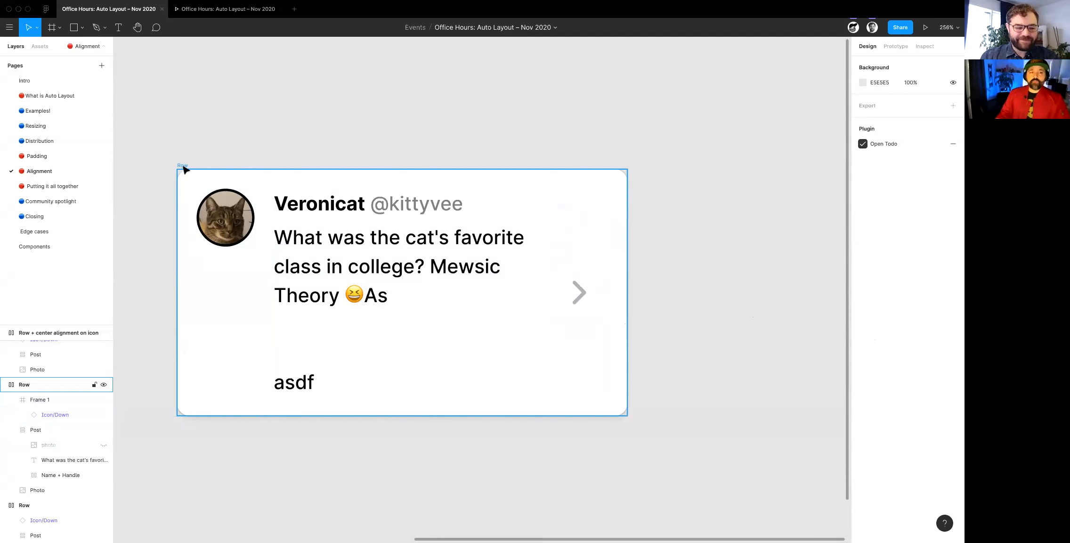
# - Delete the "asdf" line and the blank lines above it from the second Row card's post text
pyautogui.click(184, 169)
pyautogui.click(581, 296)
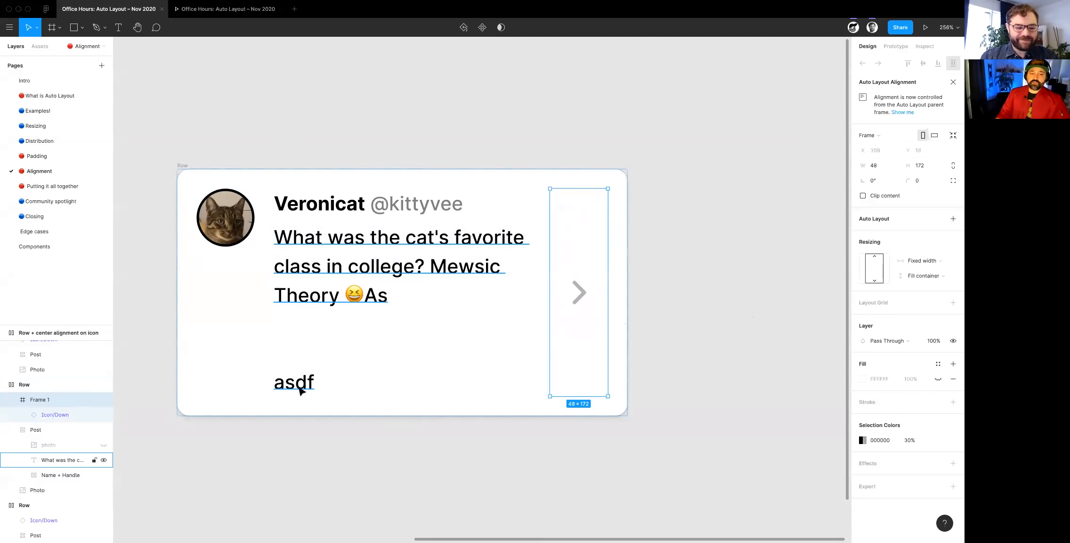
pyautogui.doubleClick(331, 378)
pyautogui.press('BackSpace')
pyautogui.press('BackSpace')
pyautogui.press('BackSpace')
pyautogui.press('BackSpace')
pyautogui.press('BackSpace')
pyautogui.press('BackSpace')
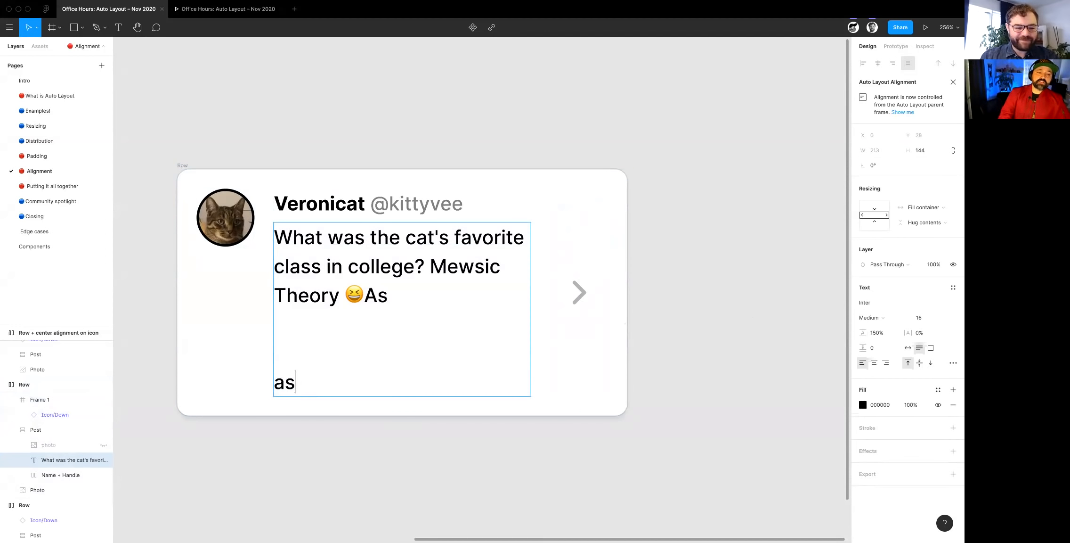
pyautogui.press('BackSpace')
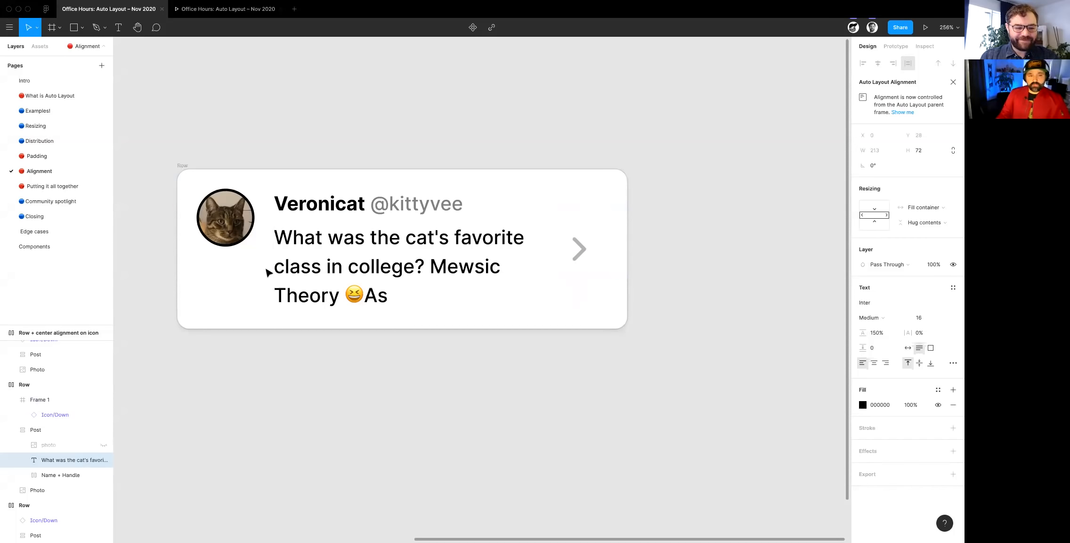
pyautogui.click(238, 158)
pyautogui.scroll(-5, 238, 157)
pyautogui.click(212, 156)
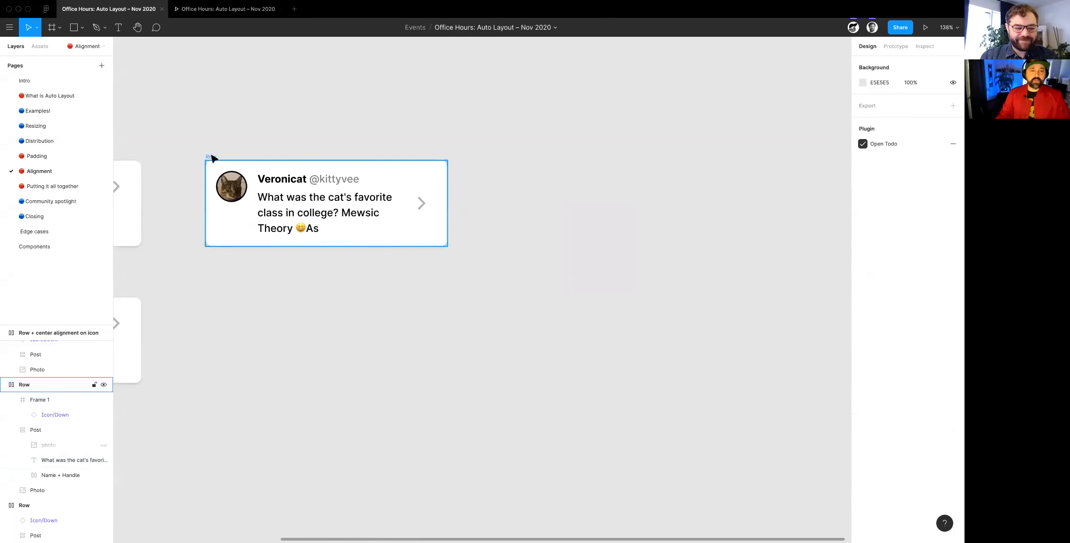
pyautogui.moveTo(245, 282); pyautogui.dragTo(247, 283)
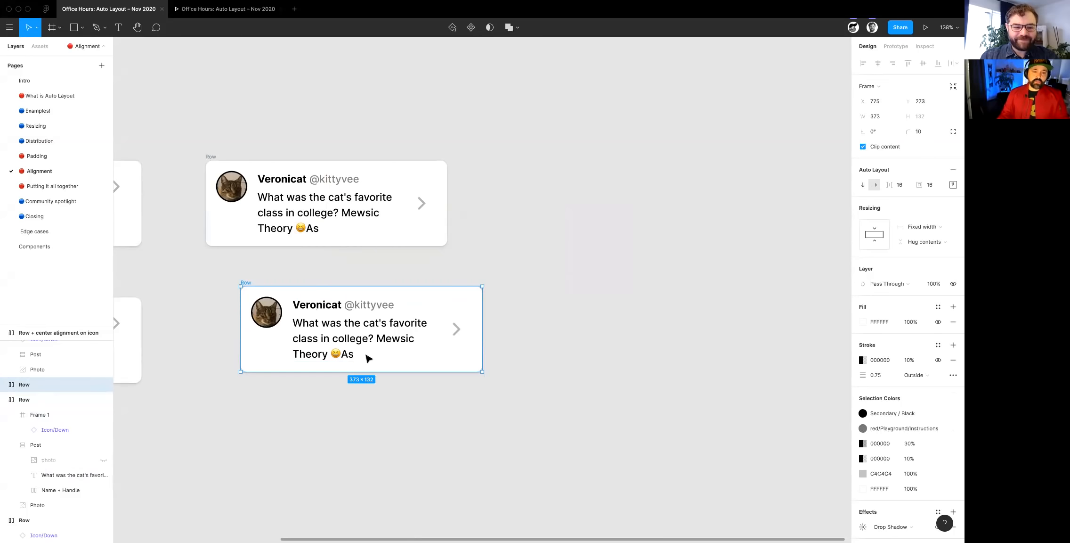
pyautogui.press('Delete')
# - Duplicate the Row card with the centered arrow and place the copy directly below the original
pyautogui.click(211, 157)
pyautogui.moveTo(211, 158); pyautogui.dragTo(225, 259)
pyautogui.scroll(10, 348, 318)
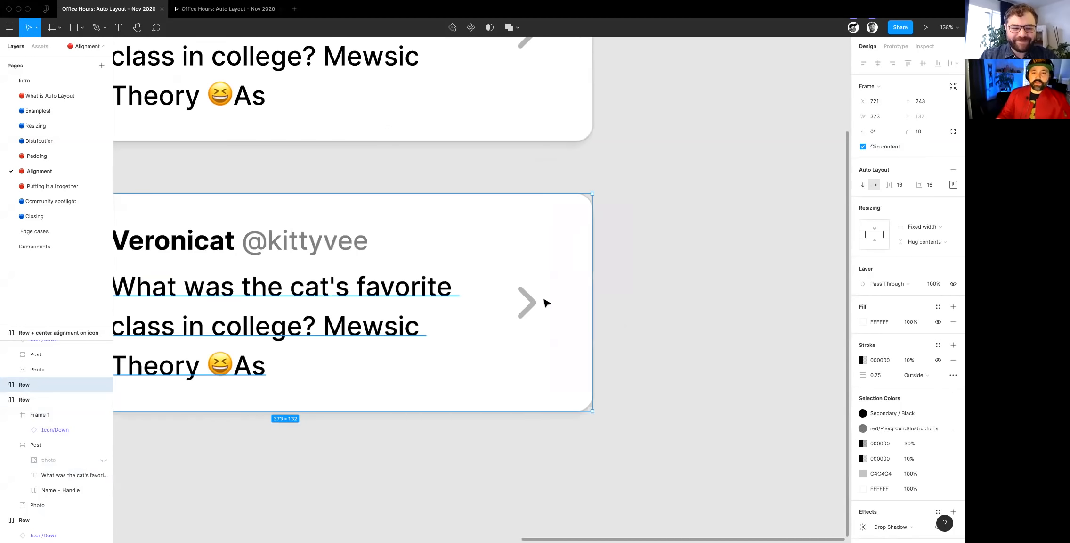
# - Add Auto Layout to the arrow icon's frame in the duplicated Row card and center its content vertically
pyautogui.click(557, 295)
pyautogui.hscroll(-5, 558, 296)
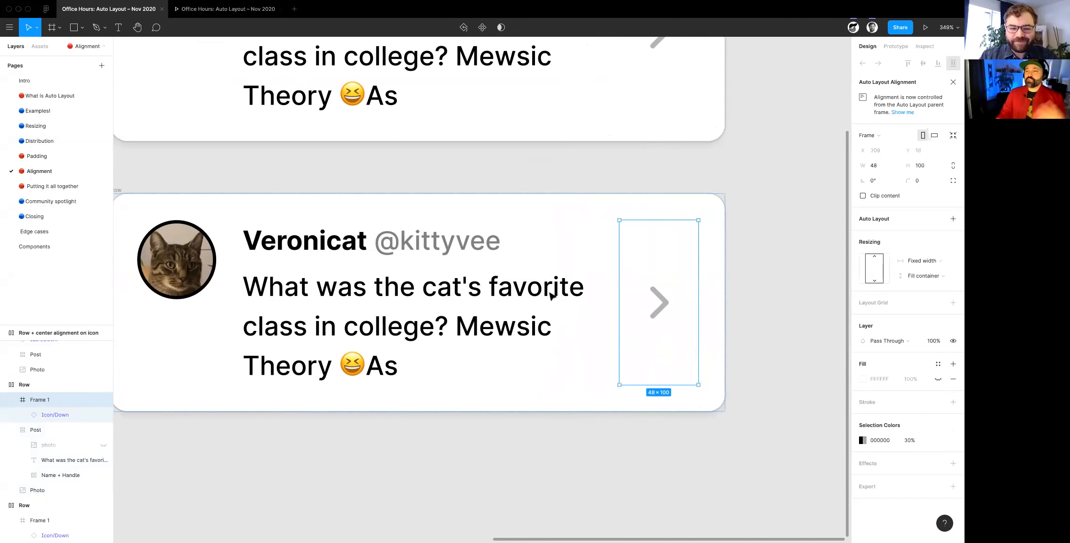
pyautogui.click(953, 218)
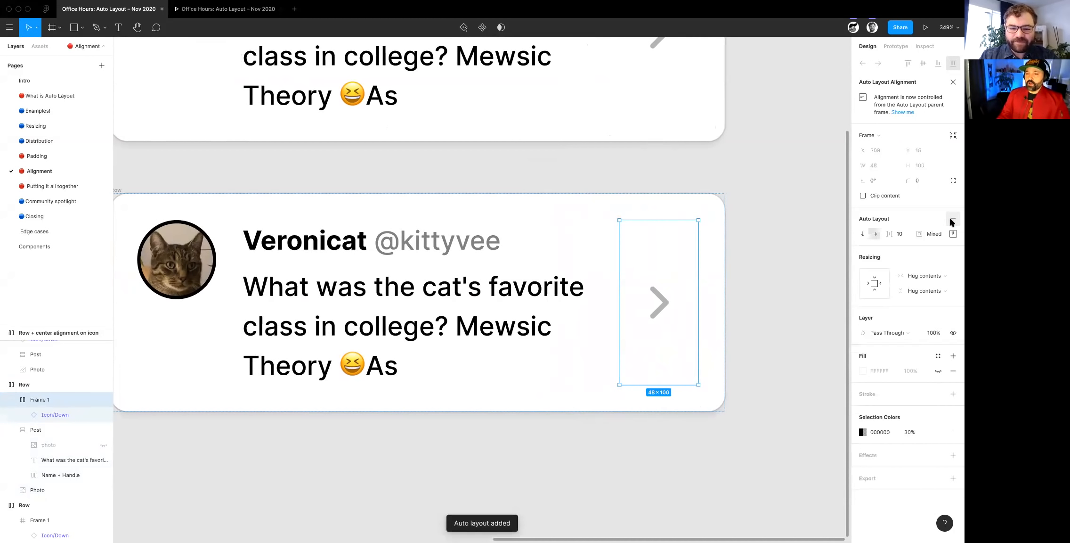
pyautogui.click(953, 234)
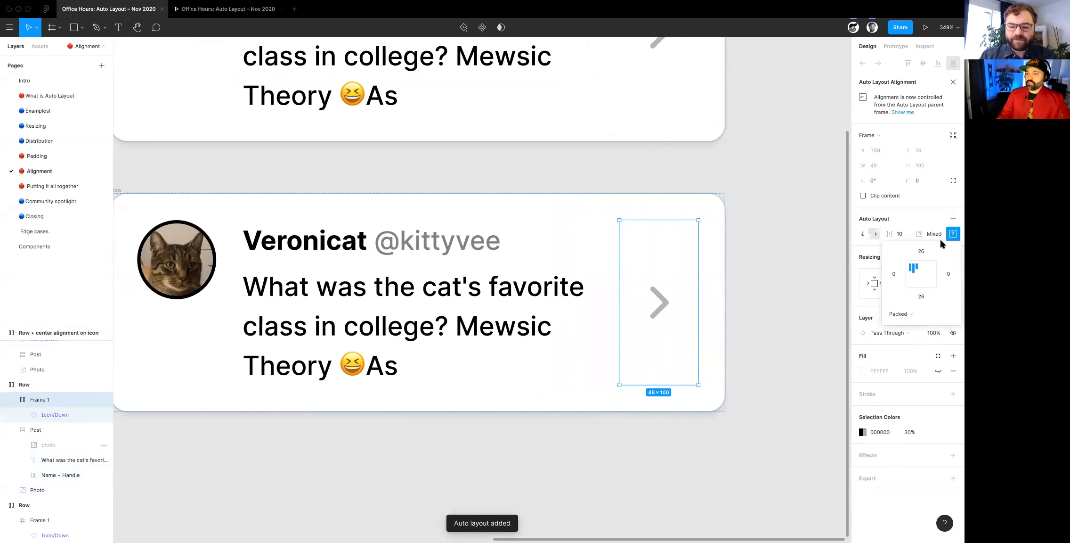
pyautogui.click(921, 344)
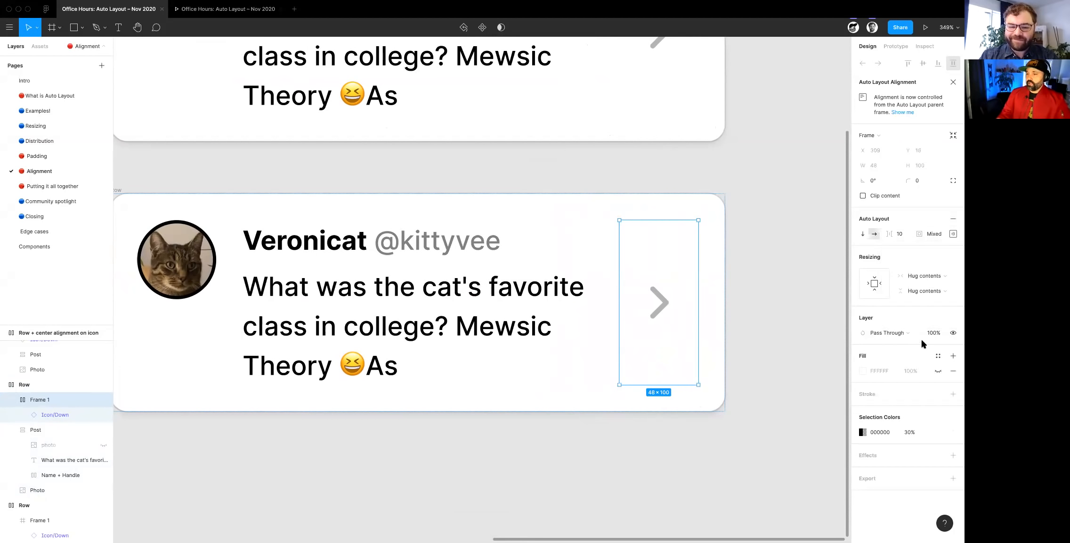
# - Set the arrow frame's vertical resizing to Fill container and resize the duplicated Row card to a height of 155
pyautogui.click(923, 291)
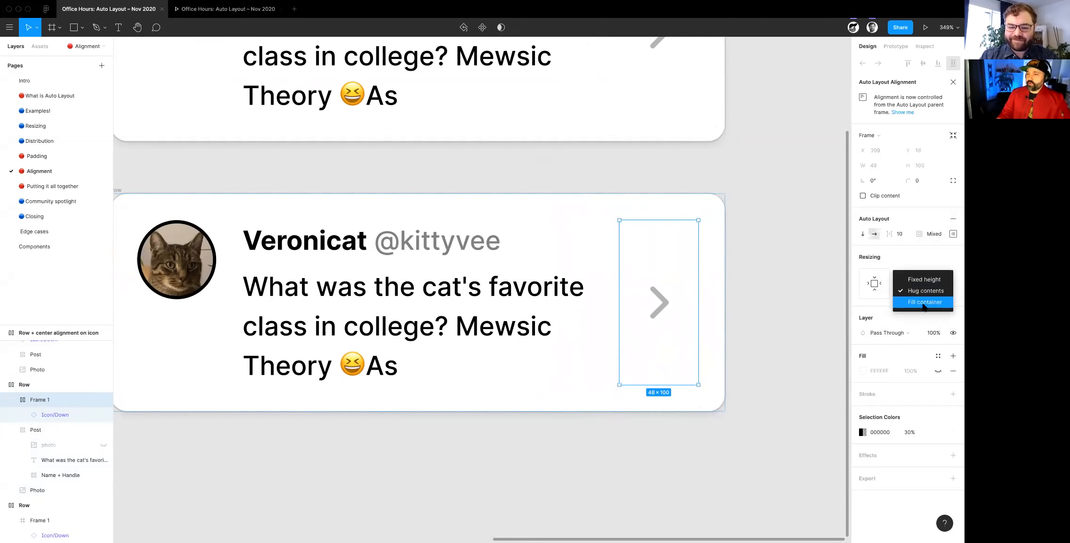
pyautogui.click(923, 303)
pyautogui.click(757, 383)
pyautogui.scroll(-5, 387, 290)
pyautogui.click(404, 272)
pyautogui.click(403, 272)
pyautogui.moveTo(567, 447); pyautogui.dragTo(569, 418)
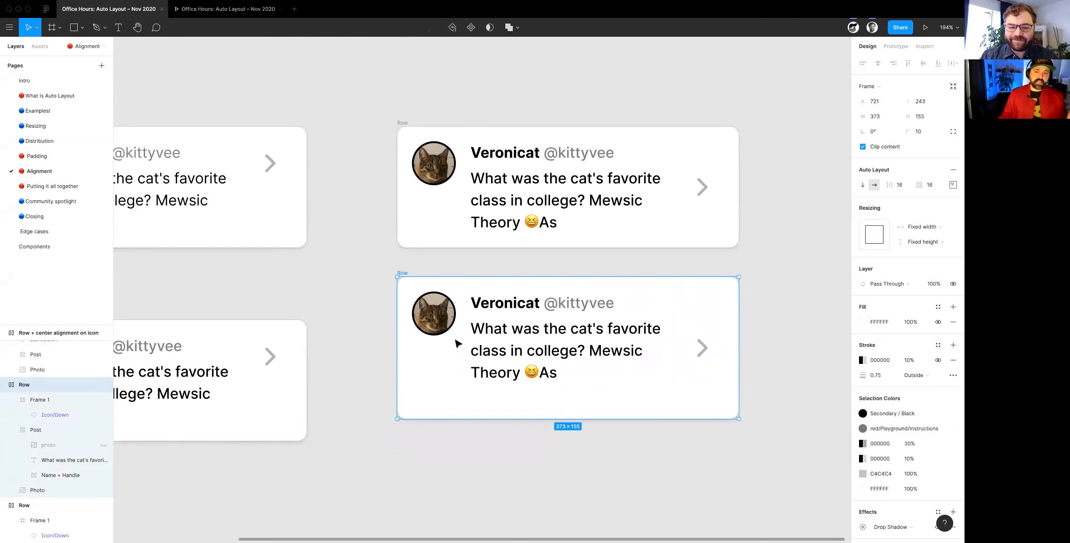
pyautogui.hscroll(3, 590, 346)
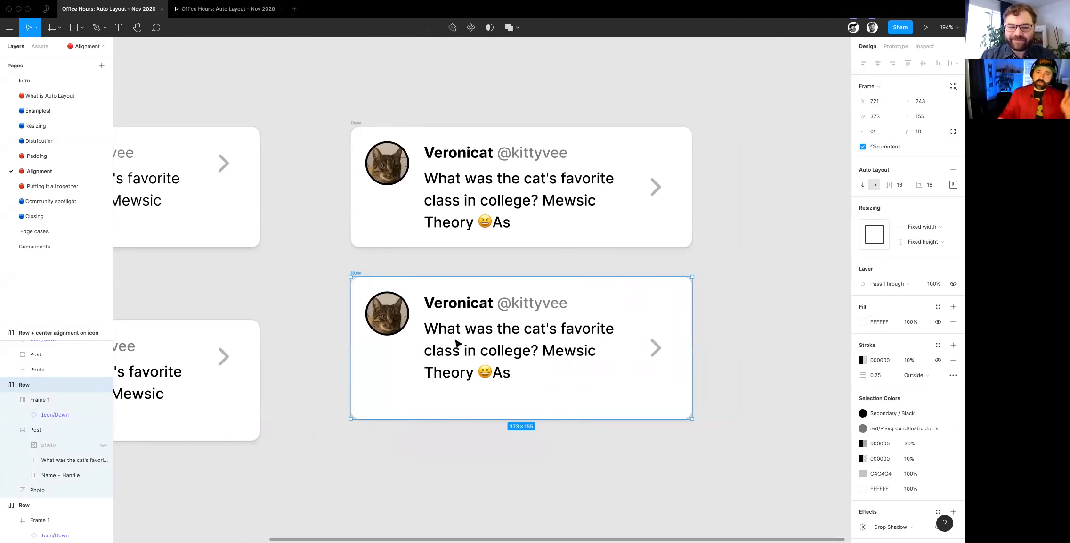
pyautogui.click(44, 187)
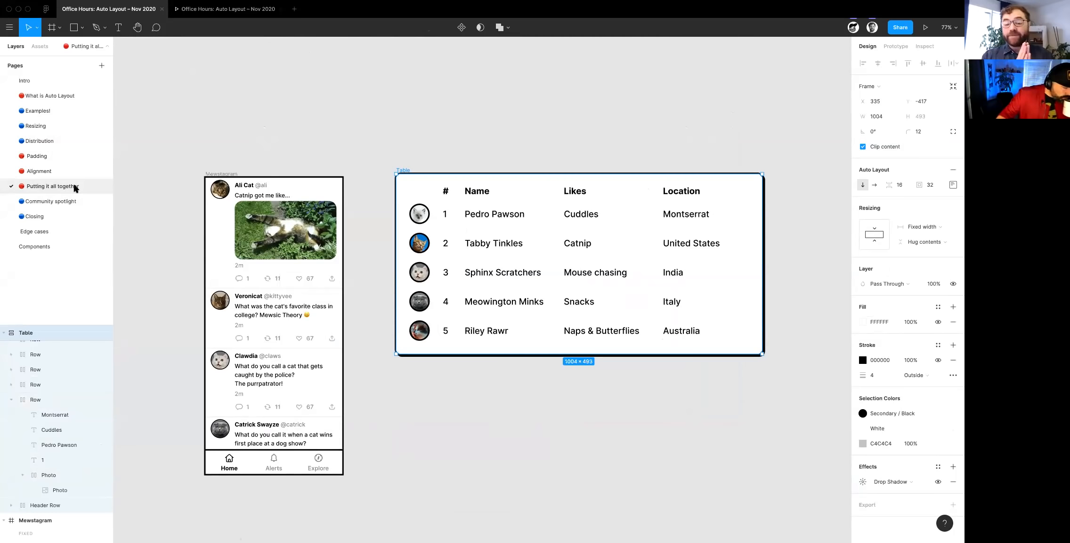
pyautogui.click(36, 173)
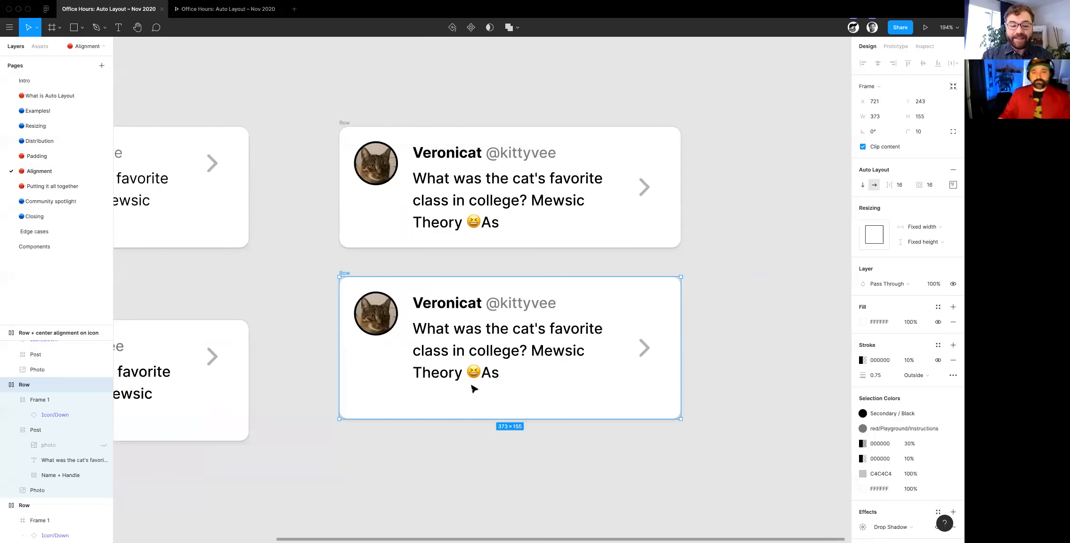
# - Draw a narrow frame about 9 × 55 between the duplicated card's photo and Post frame and fill it with FF2121
pyautogui.scroll(5, 473, 388)
pyautogui.press('Escape')
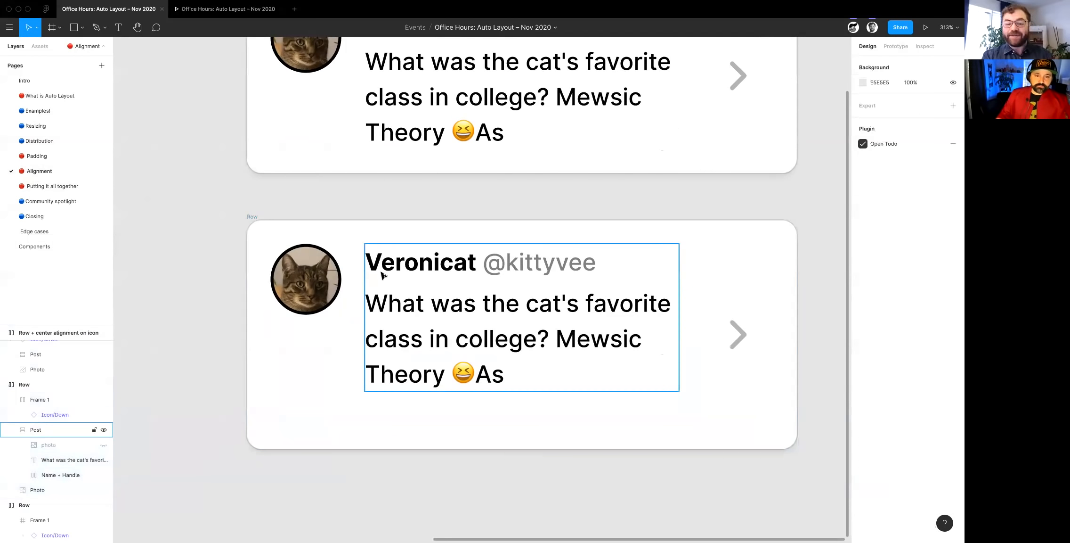
pyautogui.click(382, 275)
pyautogui.click(51, 29)
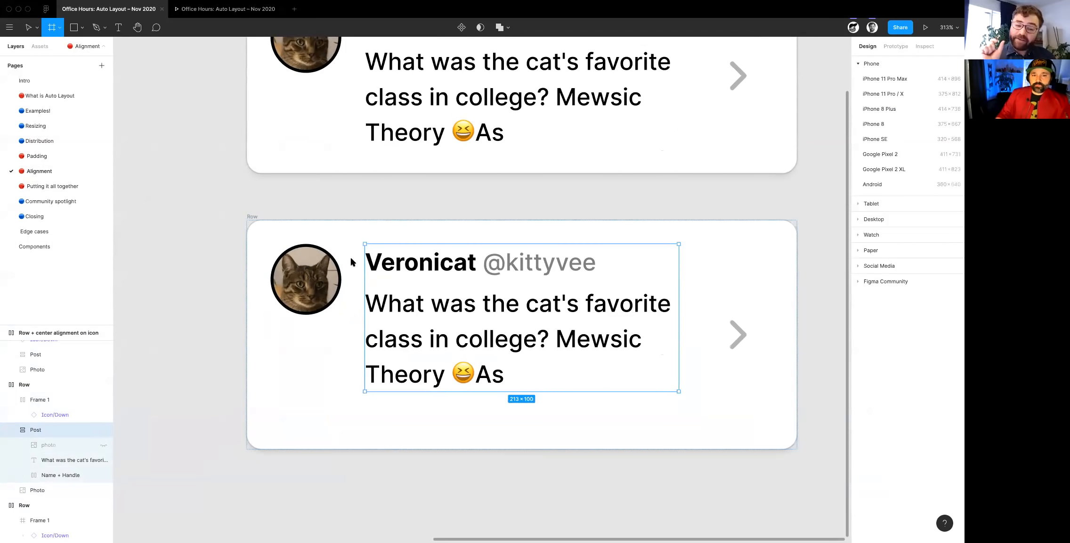
pyautogui.moveTo(351, 262); pyautogui.dragTo(364, 343)
pyautogui.click(888, 166)
pyautogui.click(953, 363)
pyautogui.click(863, 378)
pyautogui.write('FF2323')
pyautogui.press('Return')
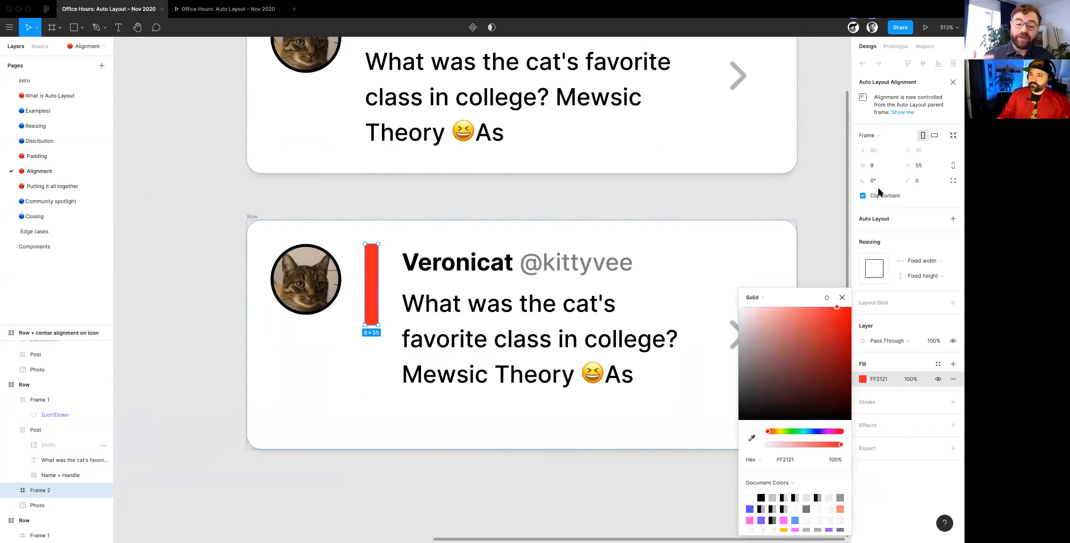
# - Try the red frame as a divider with a width of 0.5, and delete it from the card
pyautogui.click(876, 166)
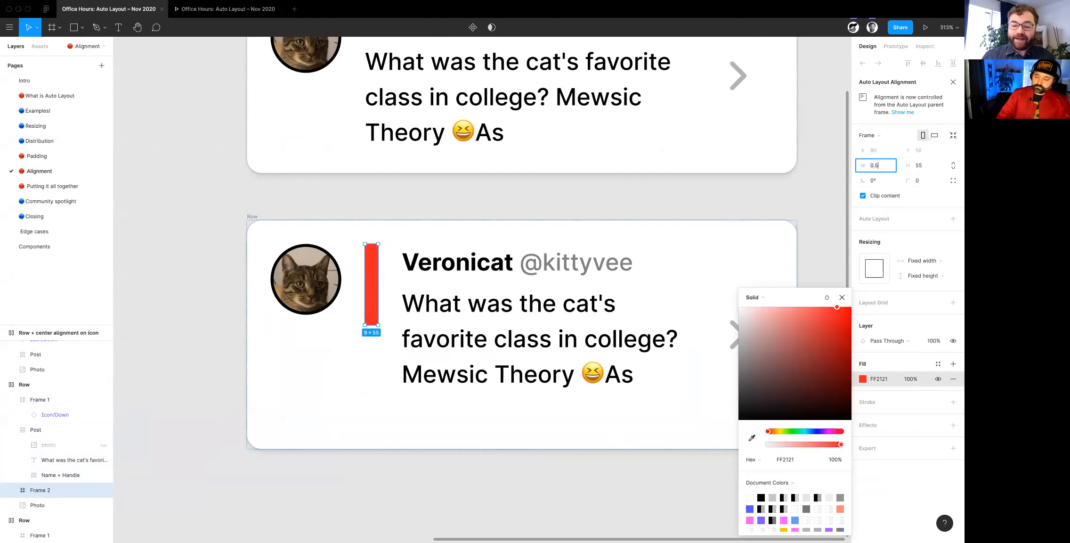
pyautogui.write('0.5')
pyautogui.press('Tab')
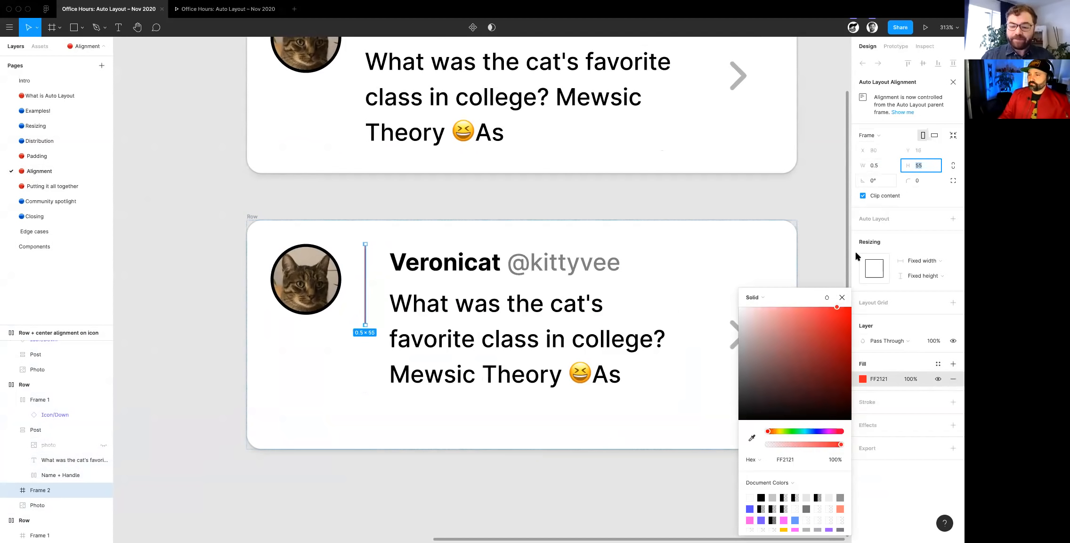
pyautogui.click(842, 297)
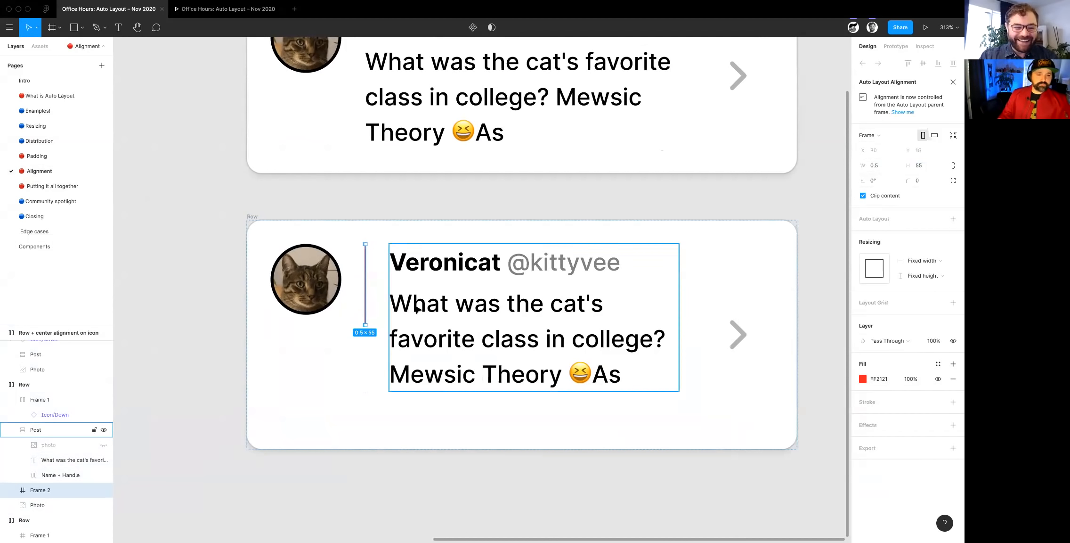
pyautogui.press('Delete')
# - Open the Putting it all together page and examine the layout of its Table frame
pyautogui.click(64, 186)
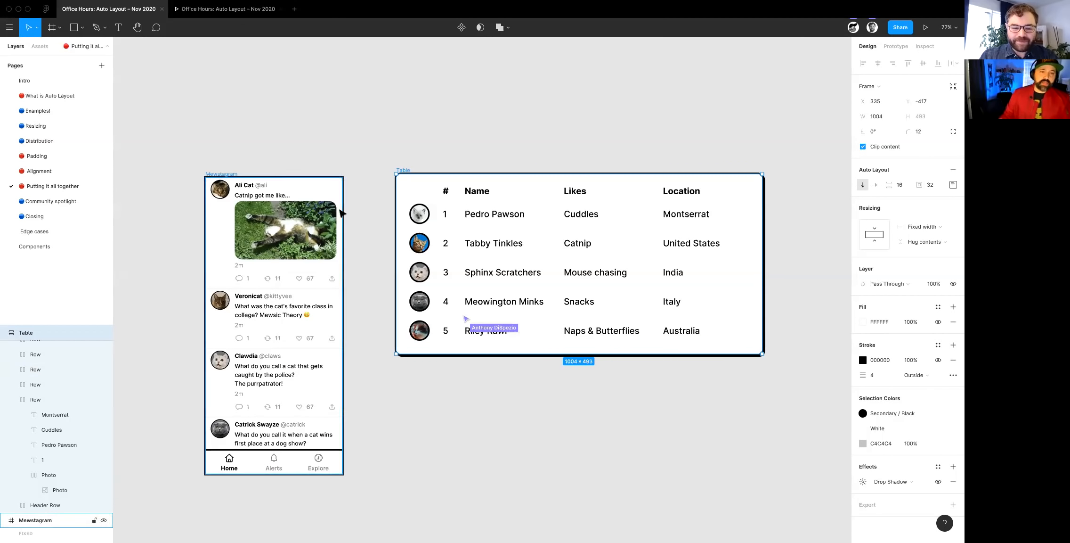
pyautogui.hscroll(5, 373, 232)
pyautogui.hscroll(4, 457, 280)
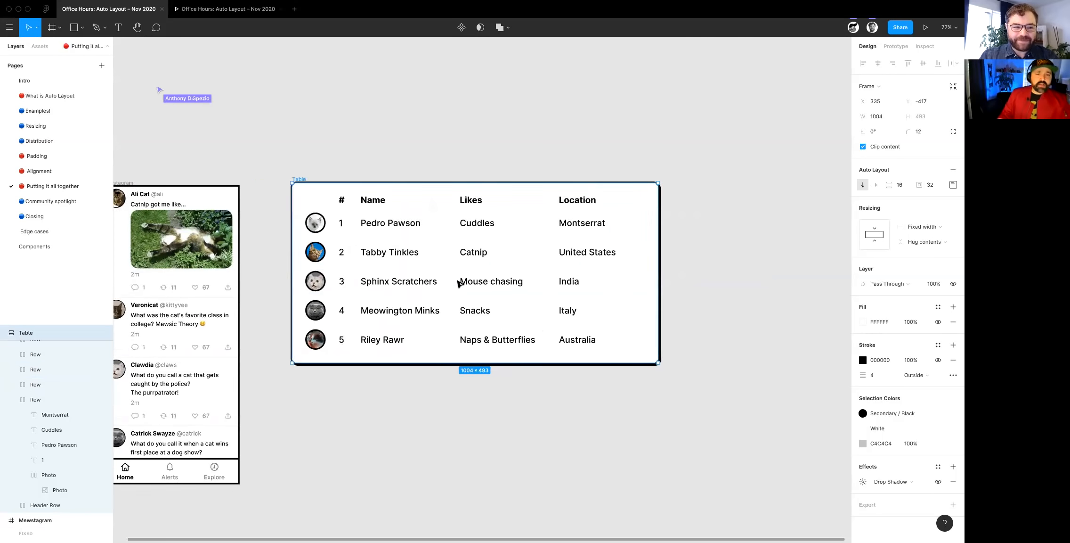
pyautogui.scroll(3, 444, 301)
pyautogui.hscroll(-1, 343, 281)
pyautogui.hscroll(-2, 343, 284)
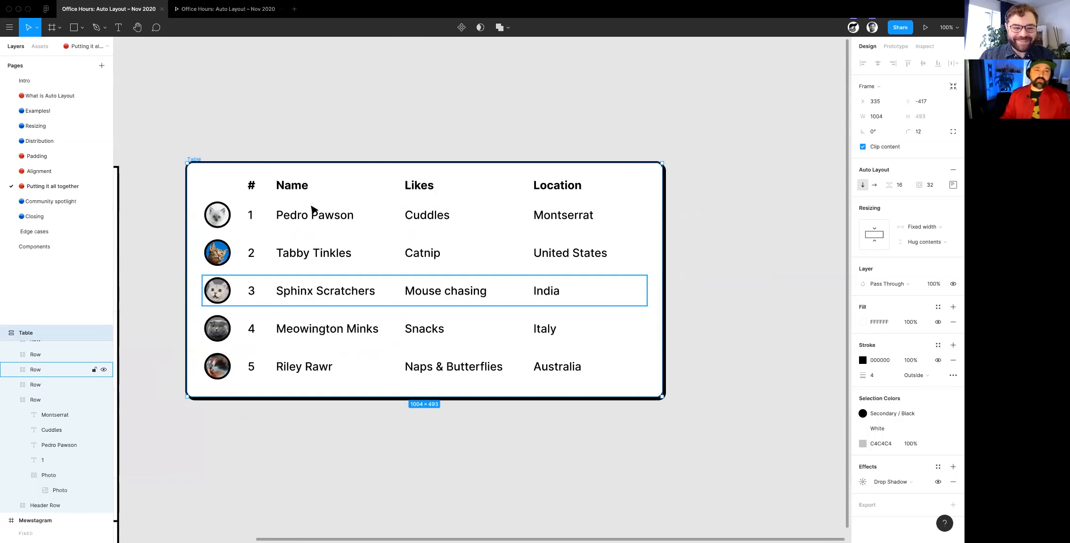
pyautogui.scroll(3, 310, 210)
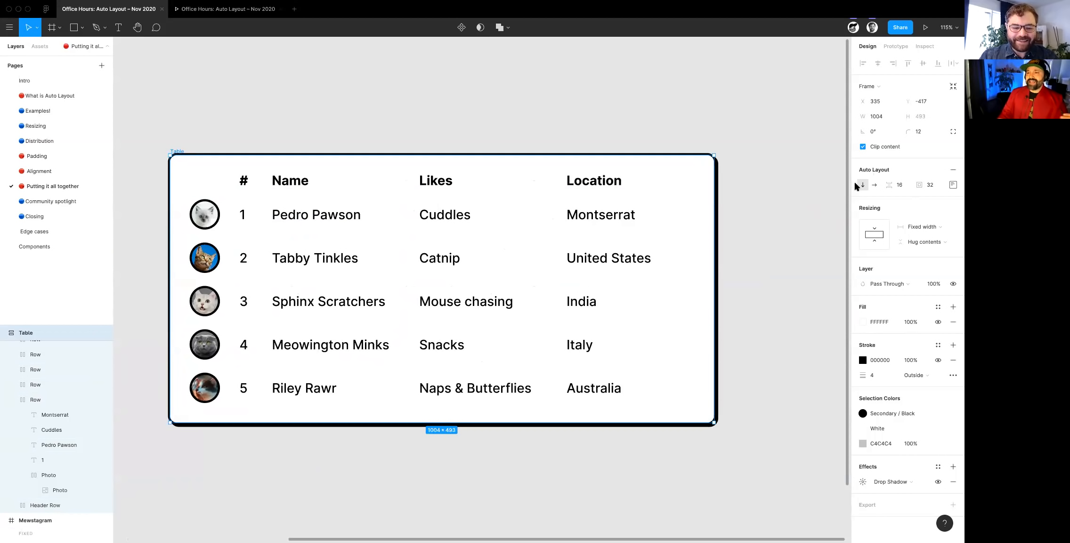
# - Try larger padding values on the Table frame and set its Auto Layout padding to 42
pyautogui.click(935, 186)
pyautogui.hotkey('shift', 'Up')
pyautogui.hotkey('shift', 'Up')
pyautogui.hotkey('shift', 'Up')
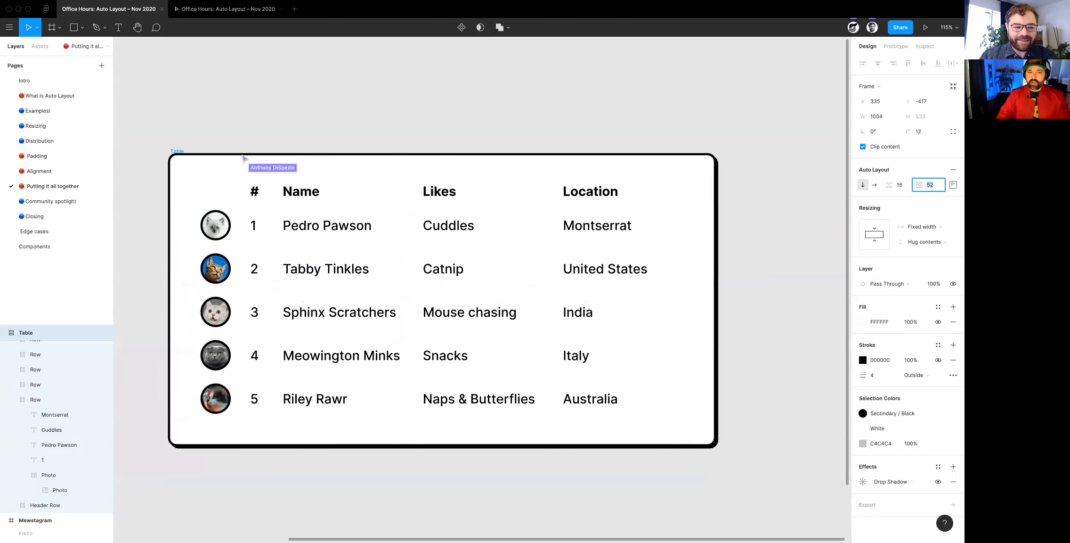
pyautogui.hotkey('shift', 'Down')
# - Try wider spacing between the Table frame's rows and set the spacing to 6
pyautogui.hotkey('shift', 'Down')
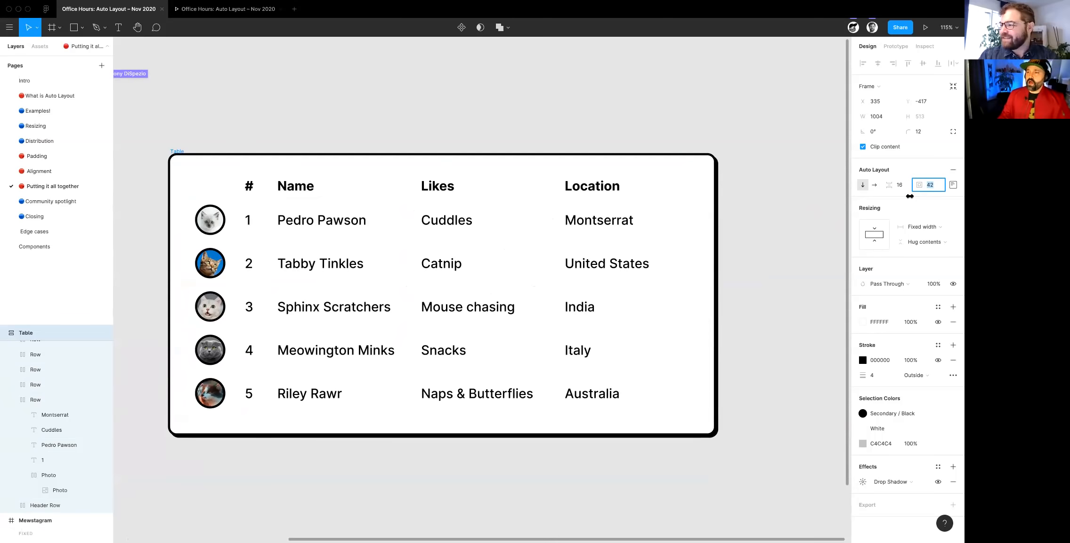
pyautogui.hotkey('shift', 'Tab')
pyautogui.hotkey('shift', 'Up')
pyautogui.hotkey('shift', 'Up')
pyautogui.hotkey('shift', 'Down')
pyautogui.hotkey('shift', 'Down')
pyautogui.hotkey('shift', 'Down')
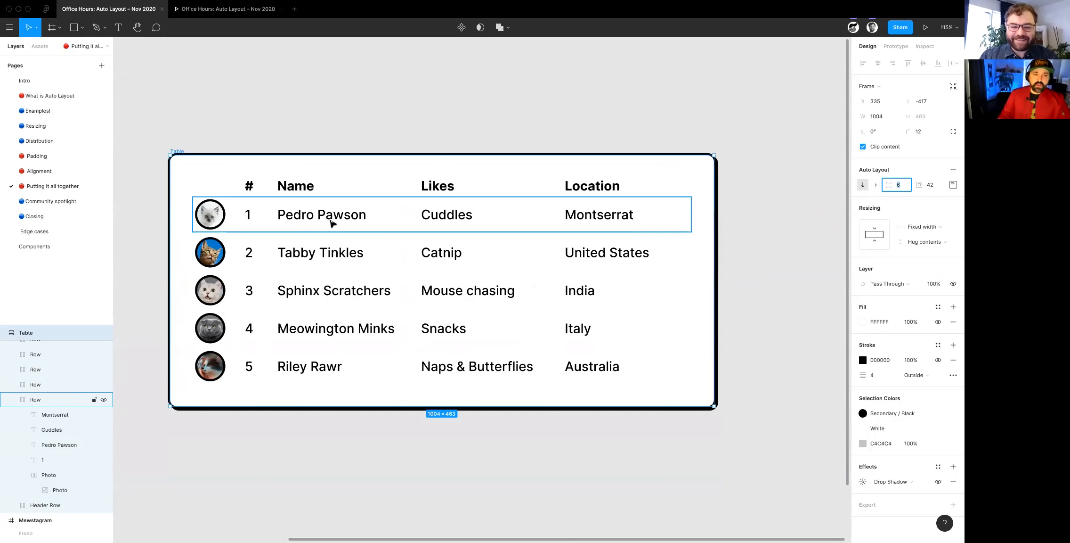
# - Stretch the Table frame wider, and narrow it to a width of 898 to test how its columns respond
pyautogui.click(215, 230)
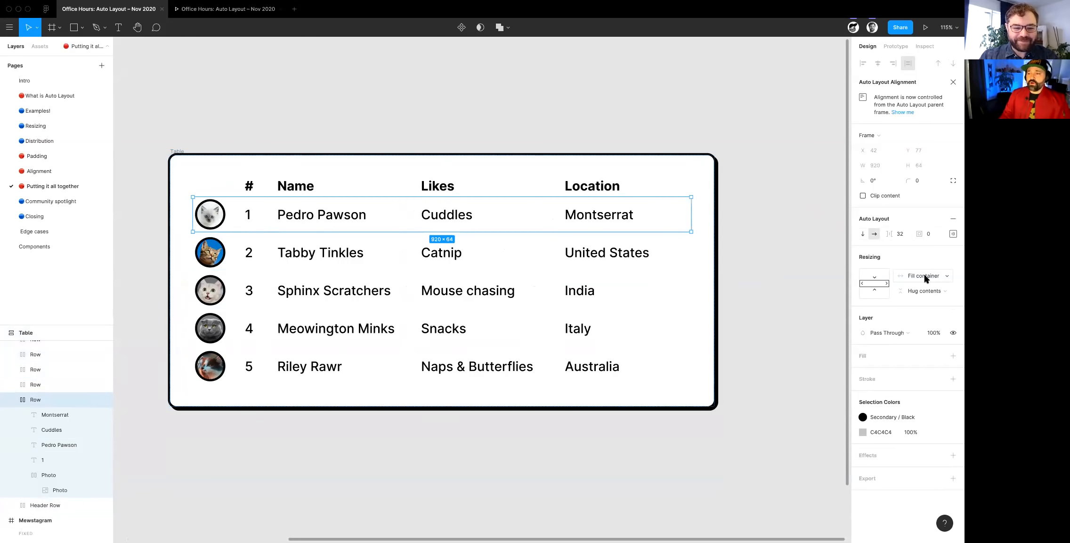
pyautogui.click(177, 147)
pyautogui.click(190, 152)
pyautogui.scroll(-3, 189, 152)
pyautogui.scroll(-3, 443, 230)
pyautogui.moveTo(547, 241); pyautogui.dragTo(776, 226)
pyautogui.moveTo(682, 226); pyautogui.dragTo(507, 249)
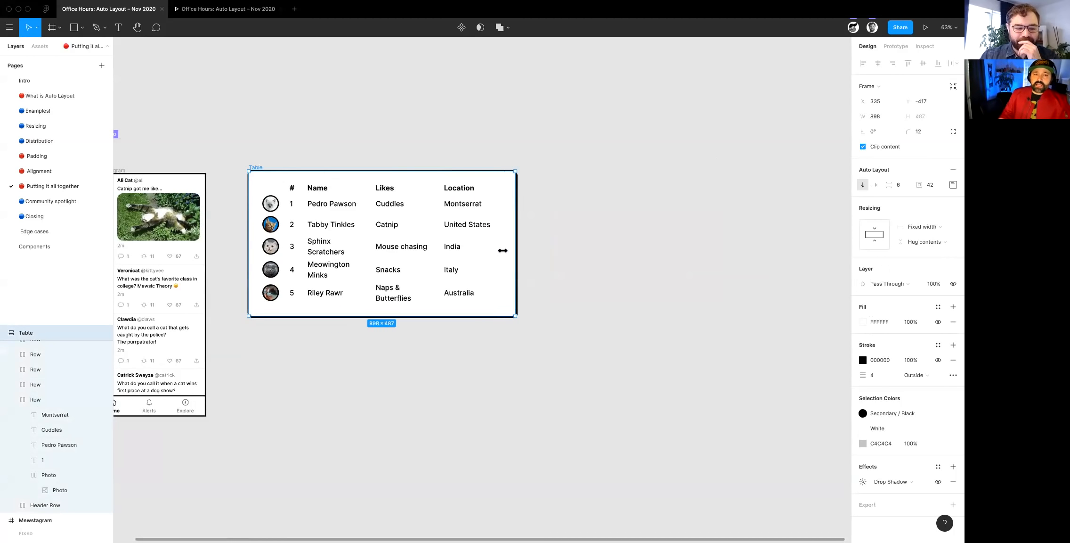
# - Duplicate the first data row of the Table and place the copy on the empty canvas above the frame
pyautogui.scroll(5, 304, 220)
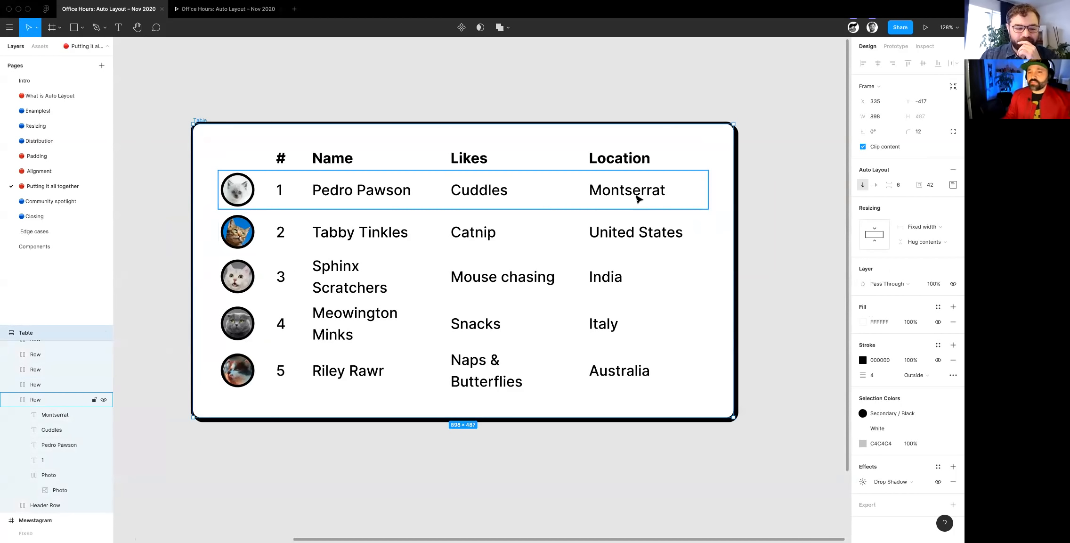
pyautogui.click(355, 204)
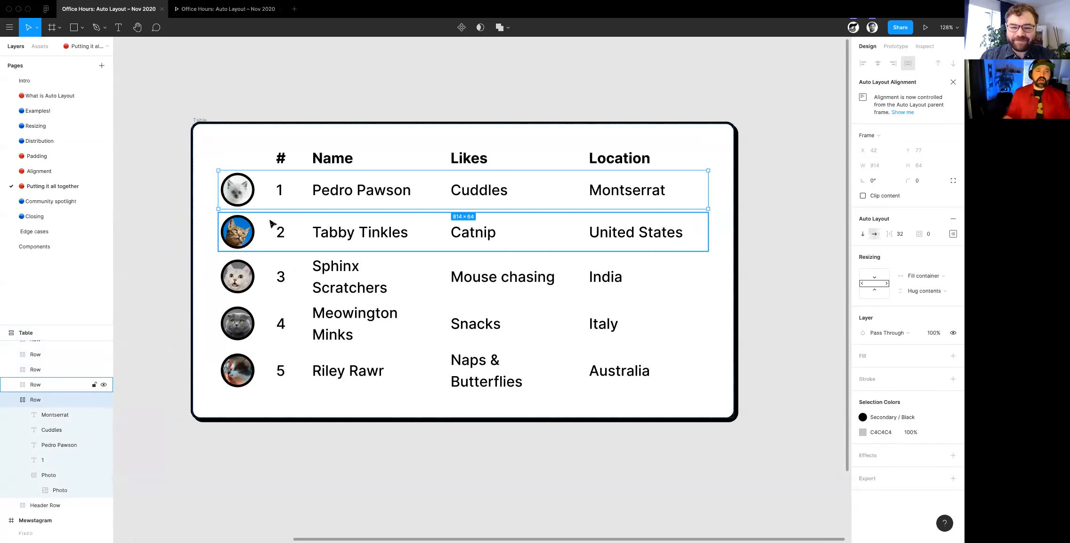
pyautogui.scroll(3, 260, 229)
pyautogui.keyDown('alt'); pyautogui.moveTo(244, 266); pyautogui.dragTo(248, 114); pyautogui.keyUp('alt')
pyautogui.scroll(3, 248, 115)
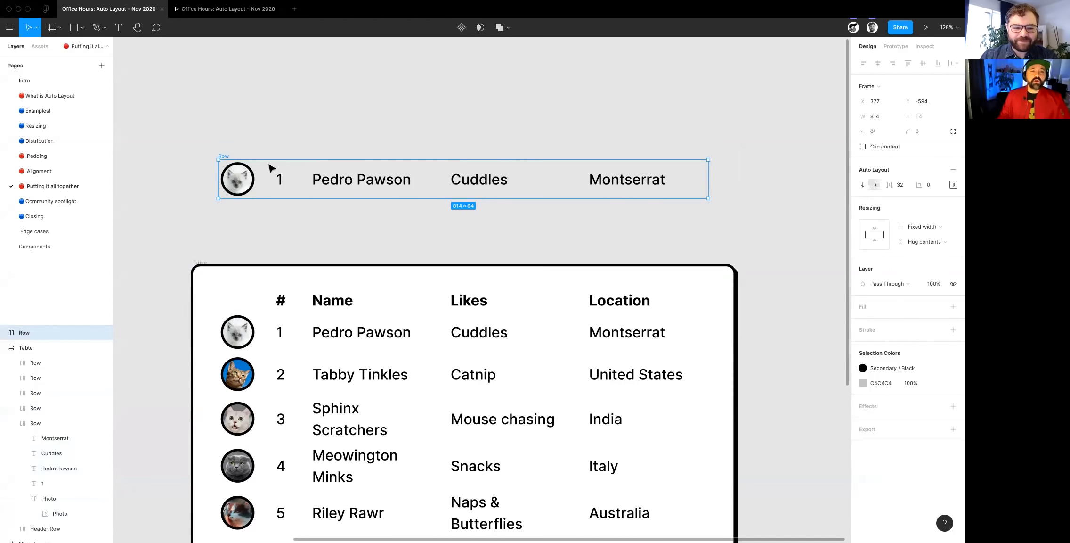
pyautogui.scroll(3, 271, 168)
# - Set the duplicated row's Photo frame to Fixed width and Fixed height
pyautogui.keyDown('super'); pyautogui.click(220, 190); pyautogui.keyUp('super')
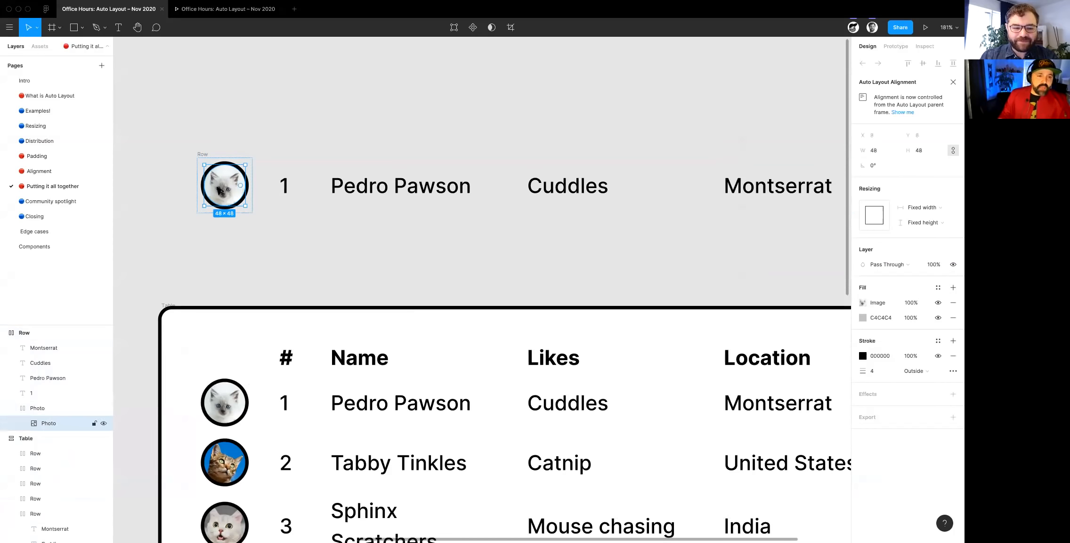
pyautogui.click(43, 408)
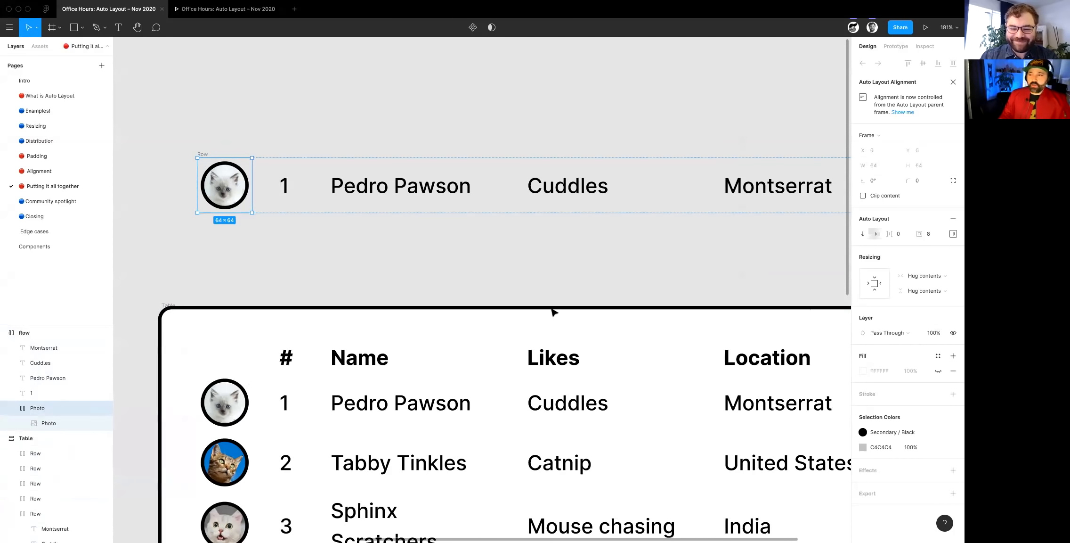
pyautogui.scroll(-5, 554, 311)
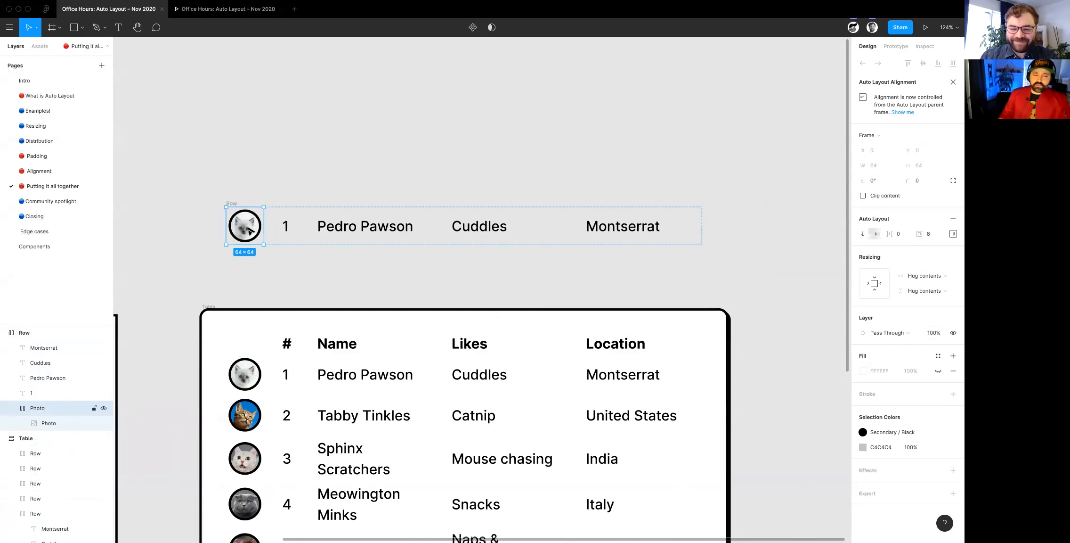
pyautogui.click(924, 276)
pyautogui.click(923, 264)
pyautogui.click(924, 291)
pyautogui.click(924, 280)
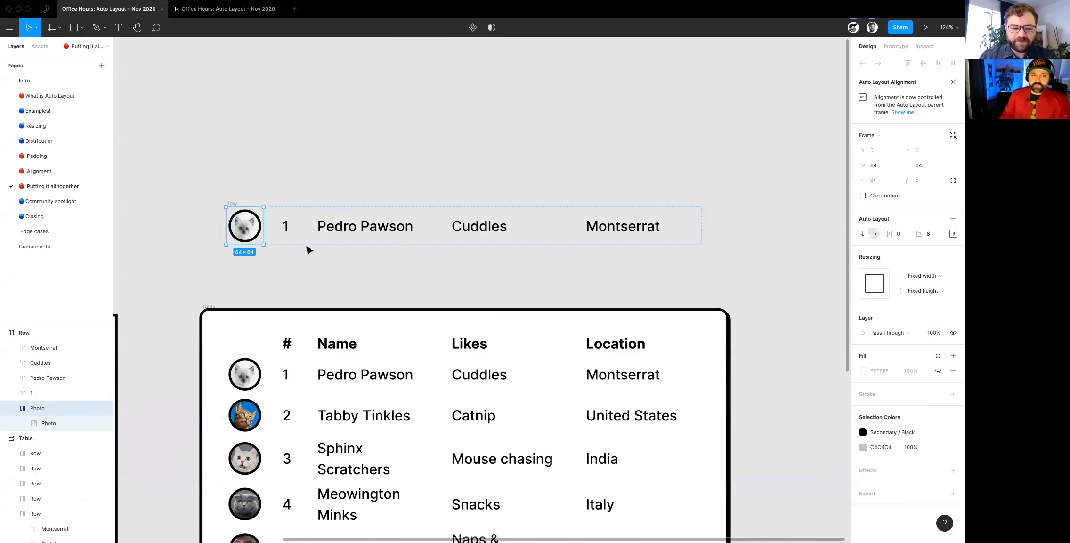
# - Examine the resizing settings of the duplicated row's number, name, likes and location texts
pyautogui.click(290, 234)
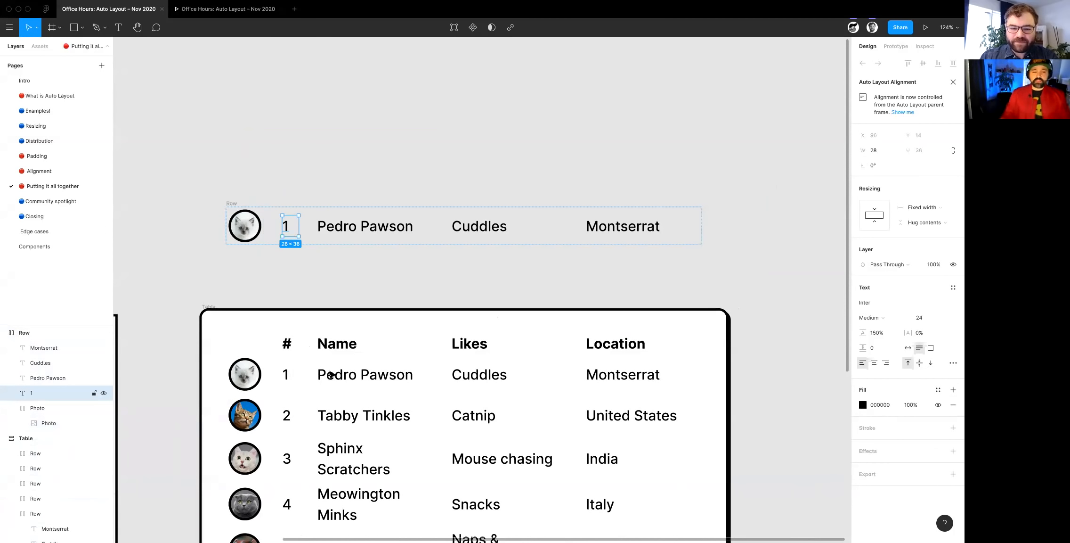
pyautogui.scroll(-3, 331, 375)
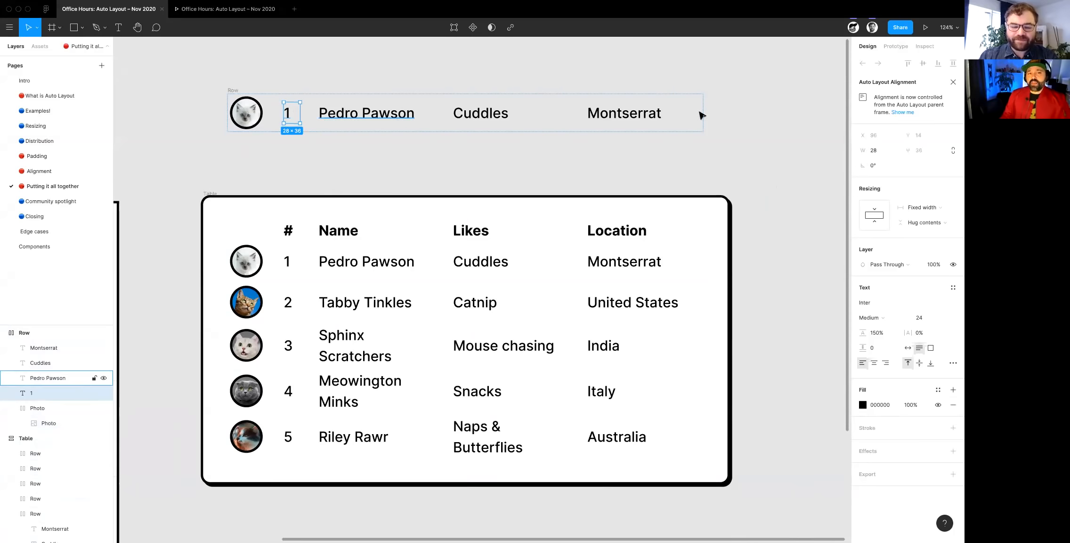
pyautogui.scroll(1, 259, 217)
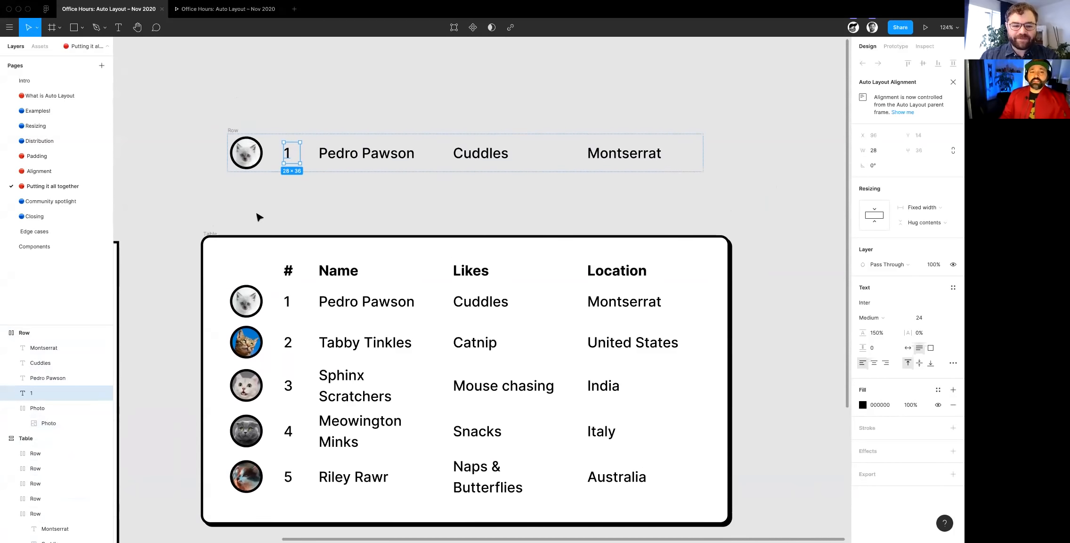
pyautogui.click(347, 170)
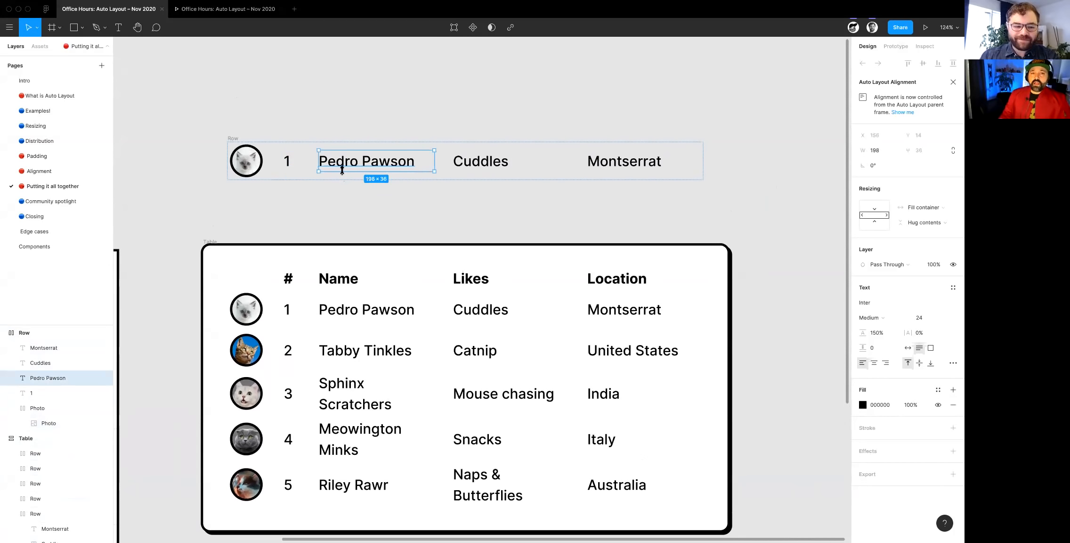
pyautogui.keyDown('shift'); pyautogui.click(498, 169); pyautogui.keyUp('shift')
pyautogui.keyDown('shift'); pyautogui.click(595, 161); pyautogui.keyUp('shift')
pyautogui.click(457, 208)
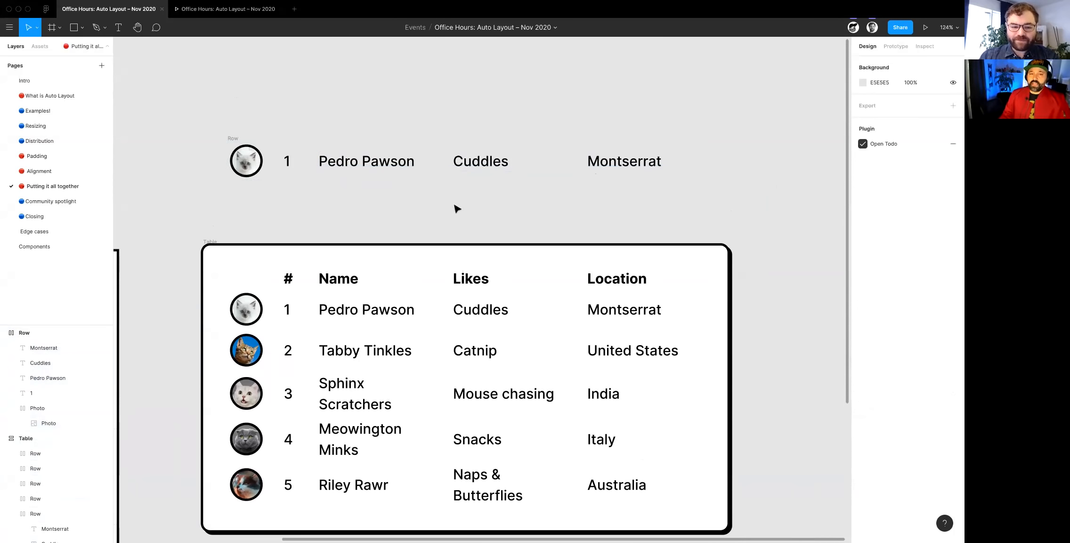
pyautogui.click(395, 170)
pyautogui.keyDown('shift'); pyautogui.click(498, 168); pyautogui.keyUp('shift')
pyautogui.keyDown('shift'); pyautogui.click(626, 167); pyautogui.keyUp('shift')
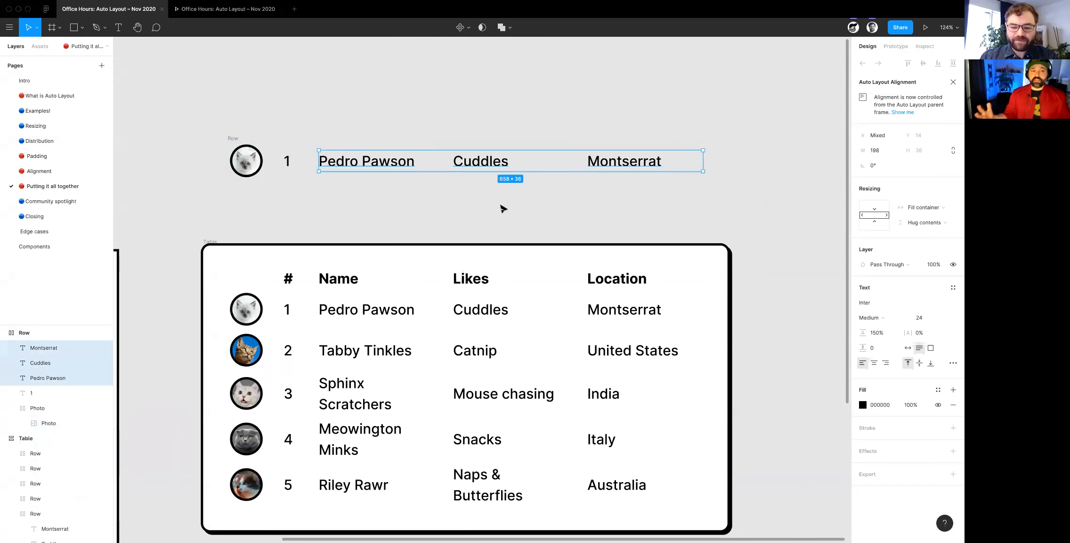
pyautogui.scroll(-4, 436, 217)
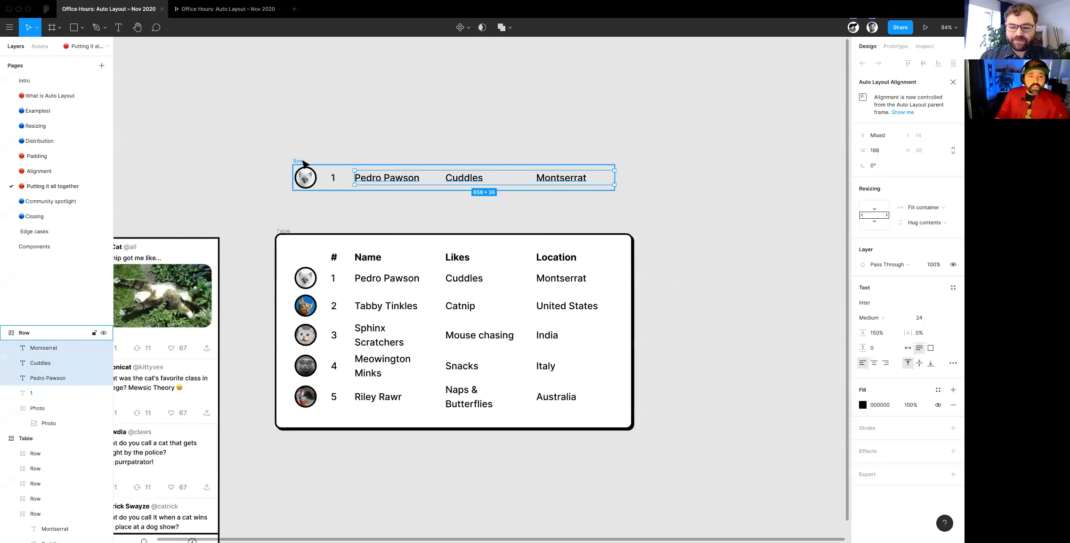
# - Delete the duplicated row above the Table and widen the Table frame
pyautogui.click(303, 162)
pyautogui.press('Delete')
pyautogui.hscroll(1, 314, 163)
pyautogui.scroll(-1, 314, 163)
pyautogui.scroll(-2, 292, 171)
pyautogui.scroll(2, 291, 168)
pyautogui.click(242, 166)
pyautogui.moveTo(636, 281); pyautogui.dragTo(745, 271)
# - Lengthen the name text in row 1 by pasting repeated copies of the name after it
pyautogui.doubleClick(329, 217)
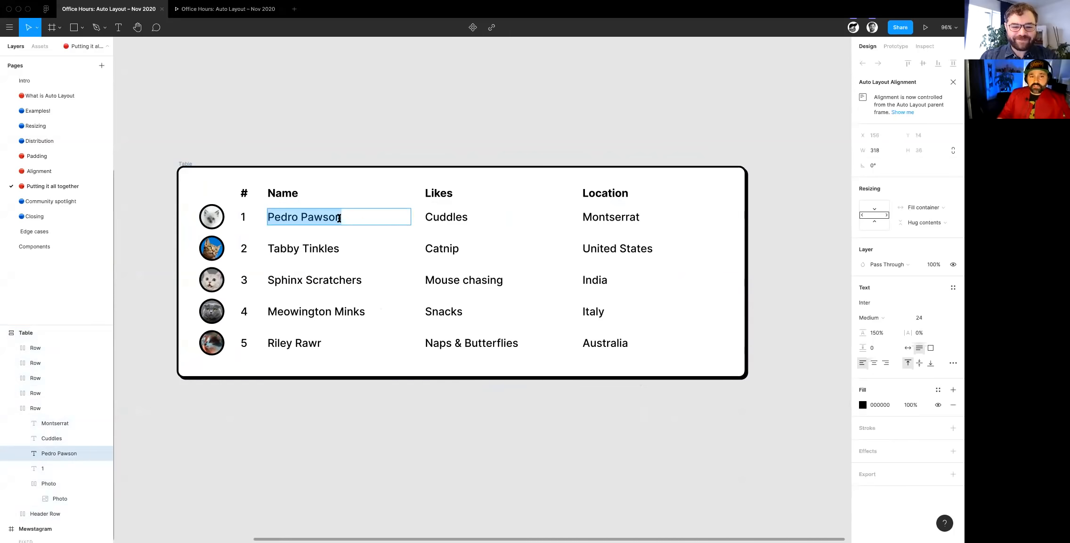
pyautogui.click(357, 218)
pyautogui.hotkey('ctrl', 'v')
pyautogui.hotkey('ctrl', 'v')
pyautogui.hotkey('ctrl', 'v')
pyautogui.hotkey('ctrl', 'v')
pyautogui.hotkey('ctrl', 'v')
pyautogui.hotkey('ctrl', 'v')
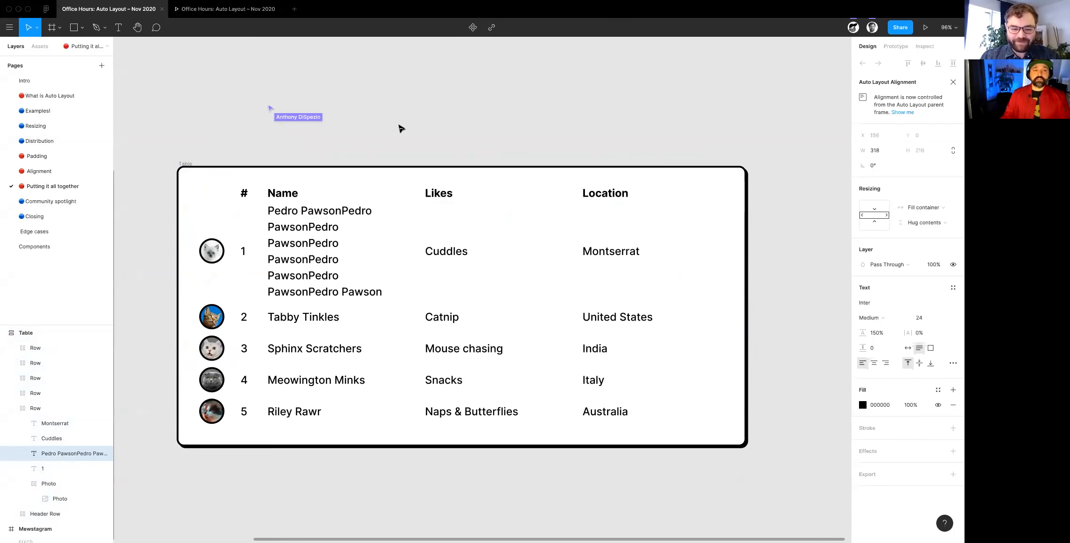
pyautogui.press('Escape')
pyautogui.press('Escape')
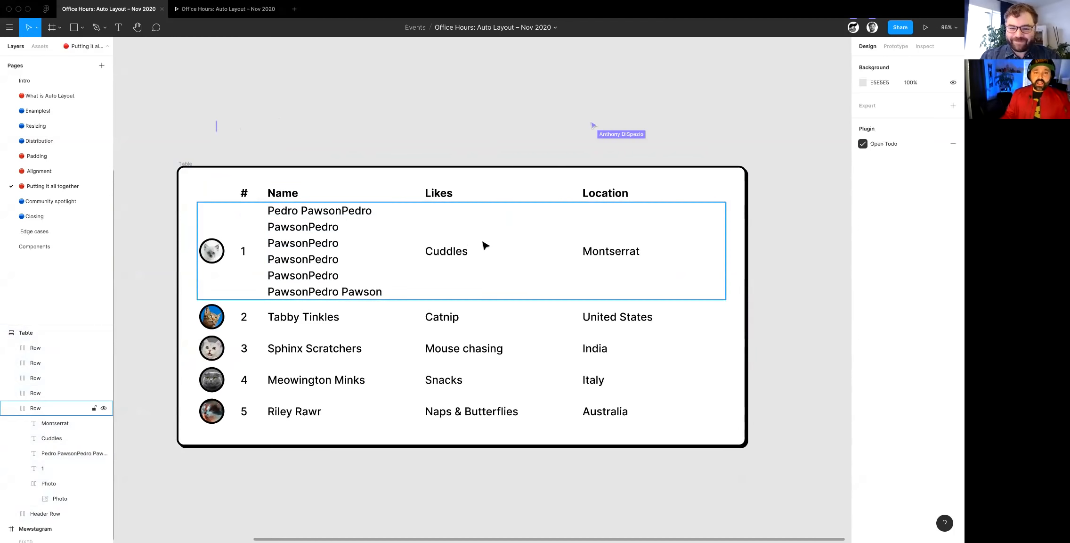
# - Set the Auto Layout alignment of the Table's first data row to top center
pyautogui.click(483, 243)
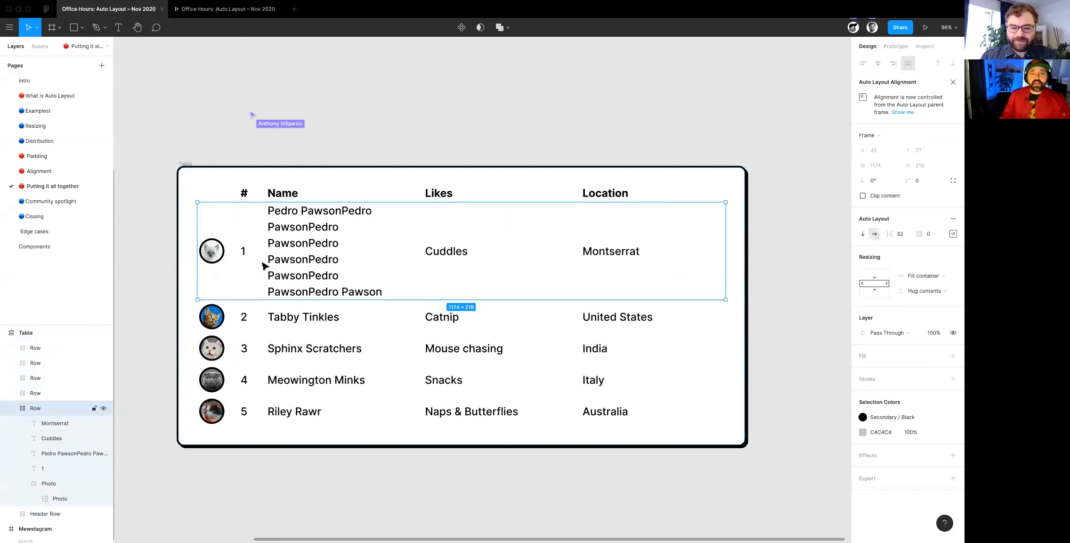
pyautogui.click(953, 234)
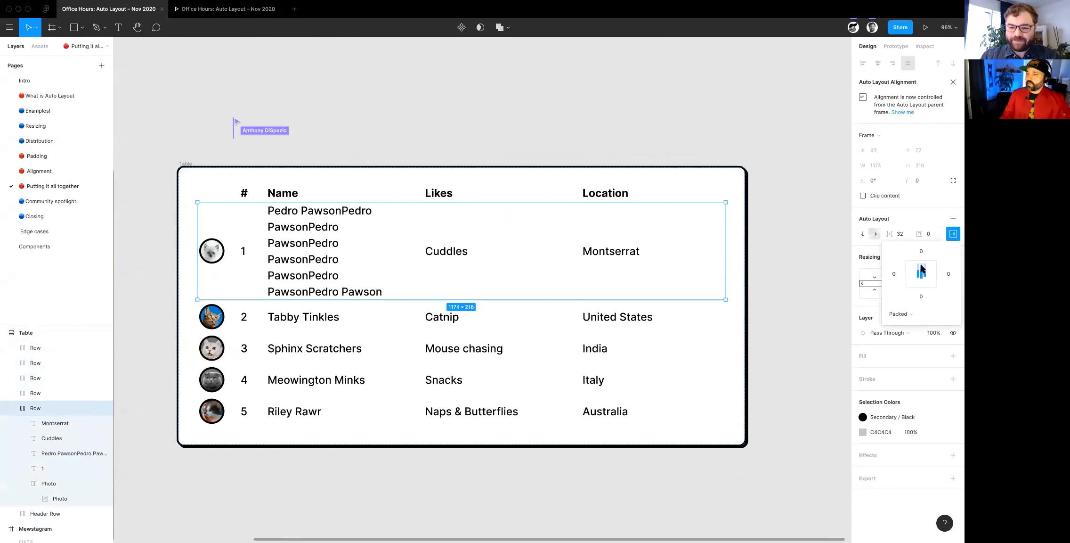
pyautogui.click(922, 266)
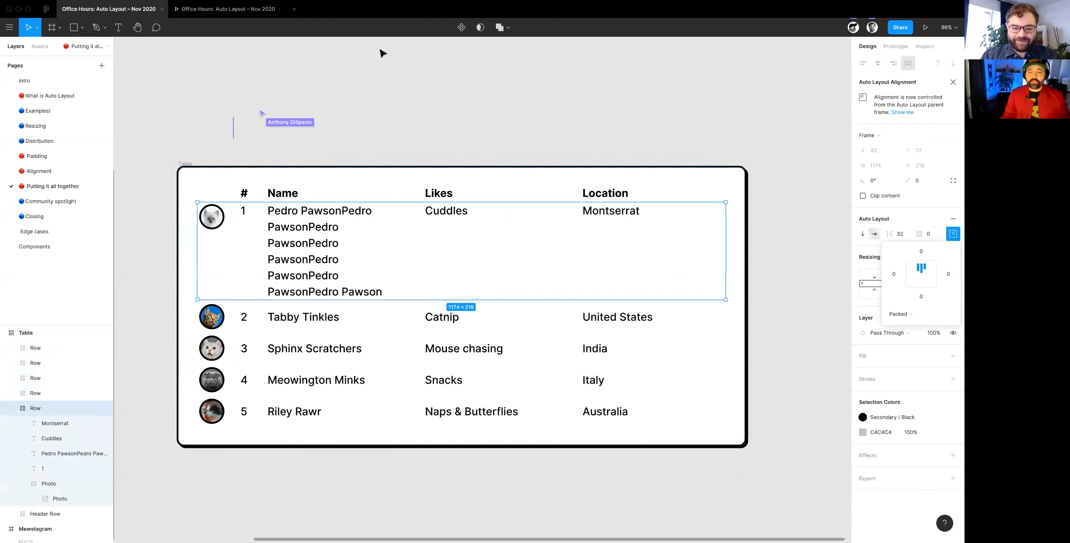
pyautogui.click(342, 97)
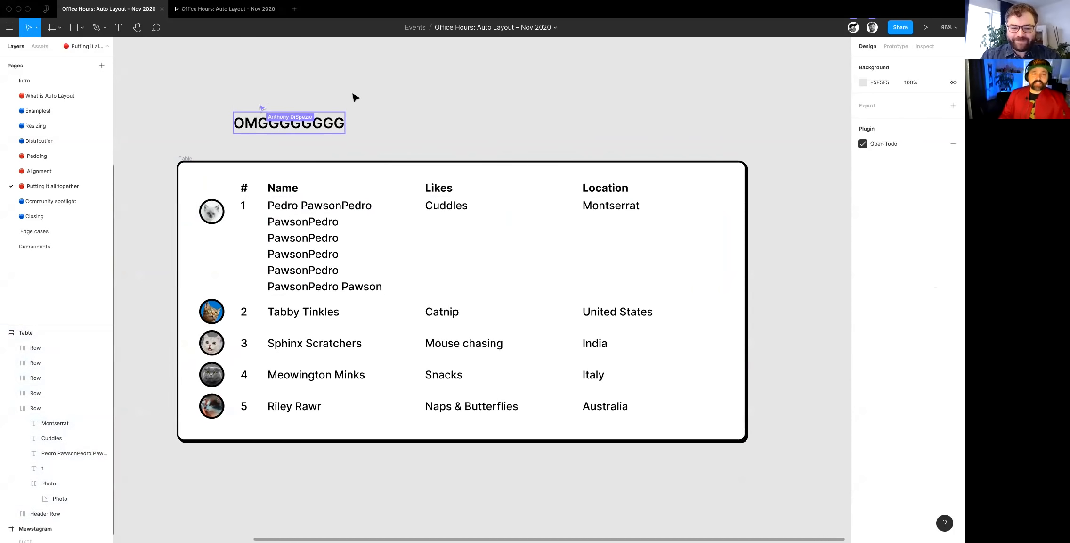
# - Select the Location header together with its five row entries and duplicate the column three times
pyautogui.scroll(-1, 354, 97)
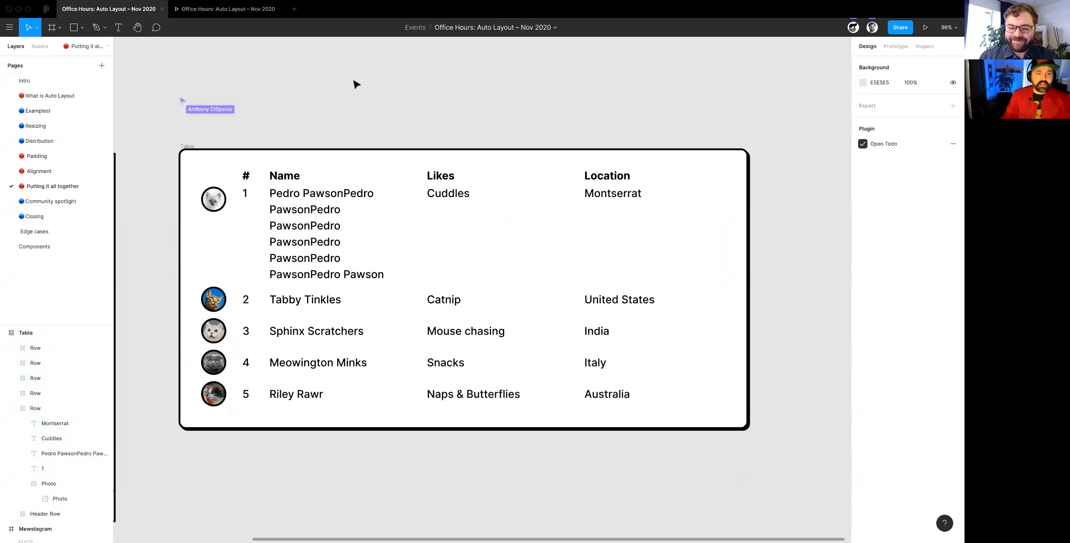
pyautogui.scroll(-3, 356, 84)
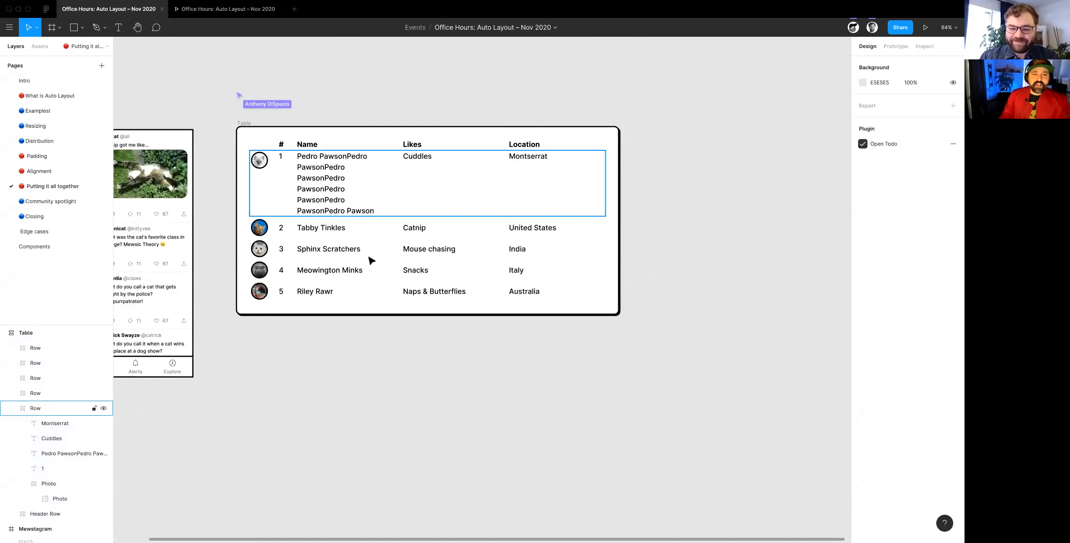
pyautogui.doubleClick(549, 296)
pyautogui.click(556, 302)
pyautogui.moveTo(549, 291); pyautogui.dragTo(512, 152)
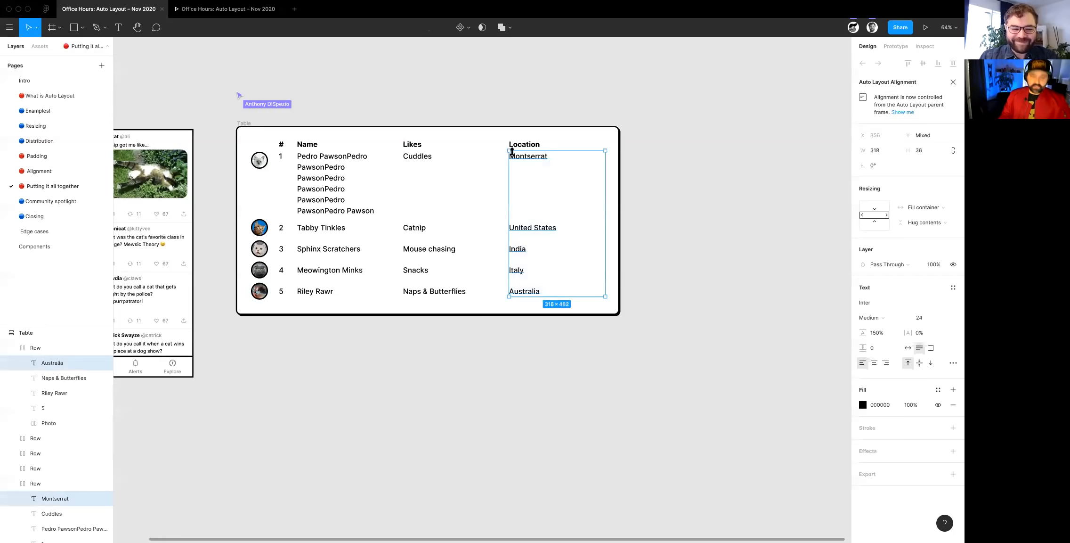
pyautogui.hotkey('ctrl', 'd')
pyautogui.moveTo(563, 301); pyautogui.dragTo(515, 151)
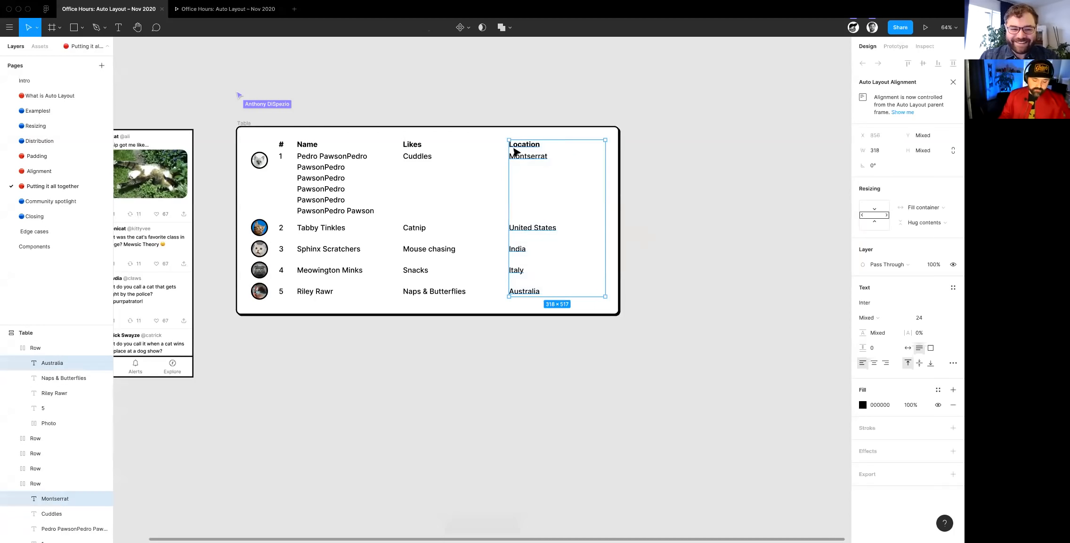
pyautogui.hotkey('ctrl', 'd')
pyautogui.hotkey('ctrl', 'd')
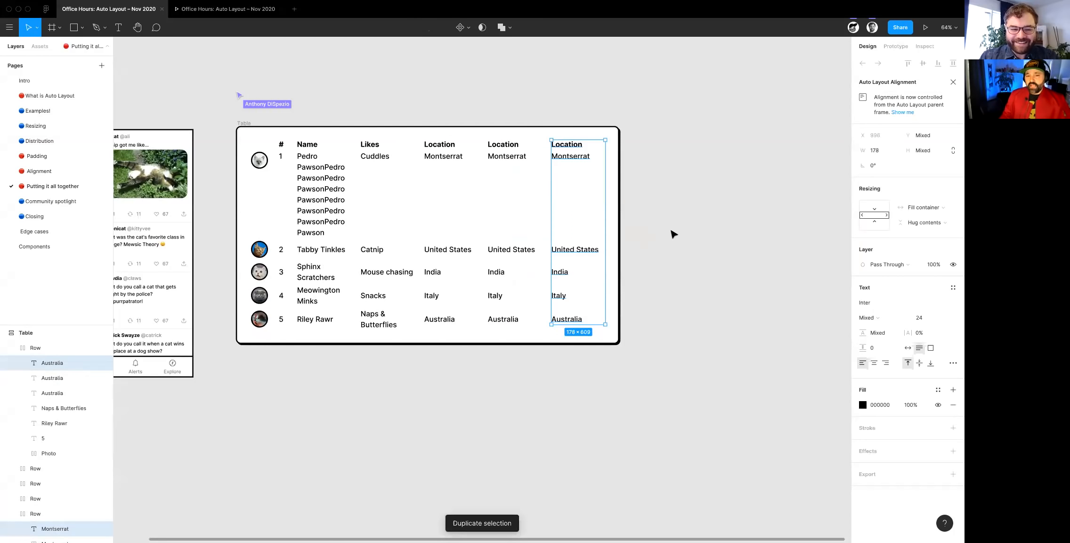
pyautogui.hotkey('ctrl', 'd')
# - Widen the Table frame to 2829 to make room for the added Location columns
pyautogui.scroll(-5, 667, 232)
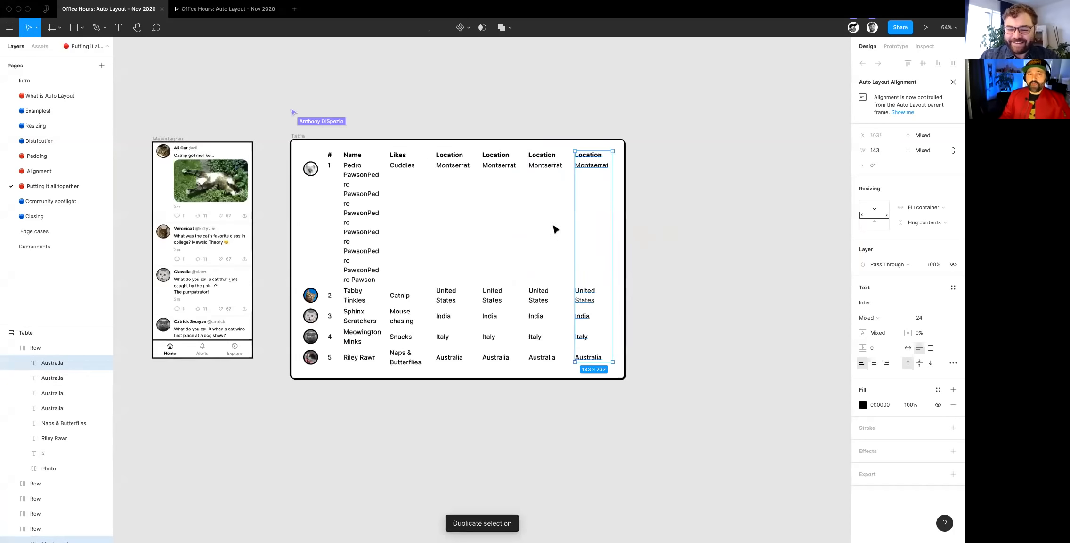
pyautogui.click(629, 231)
pyautogui.moveTo(642, 231); pyautogui.dragTo(747, 226)
pyautogui.scroll(5, 593, 232)
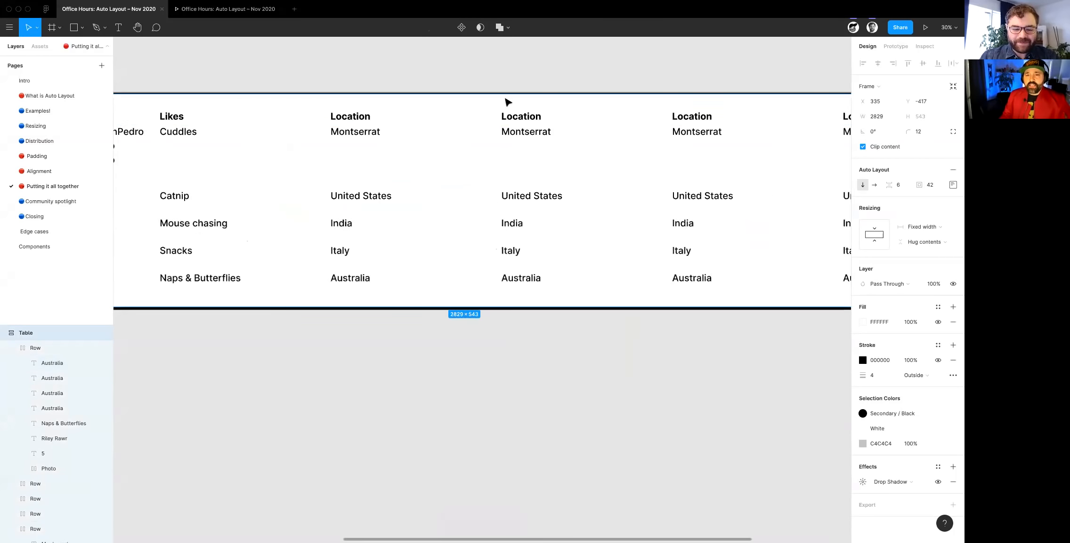
pyautogui.scroll(3, 676, 313)
pyautogui.hscroll(-3, 676, 313)
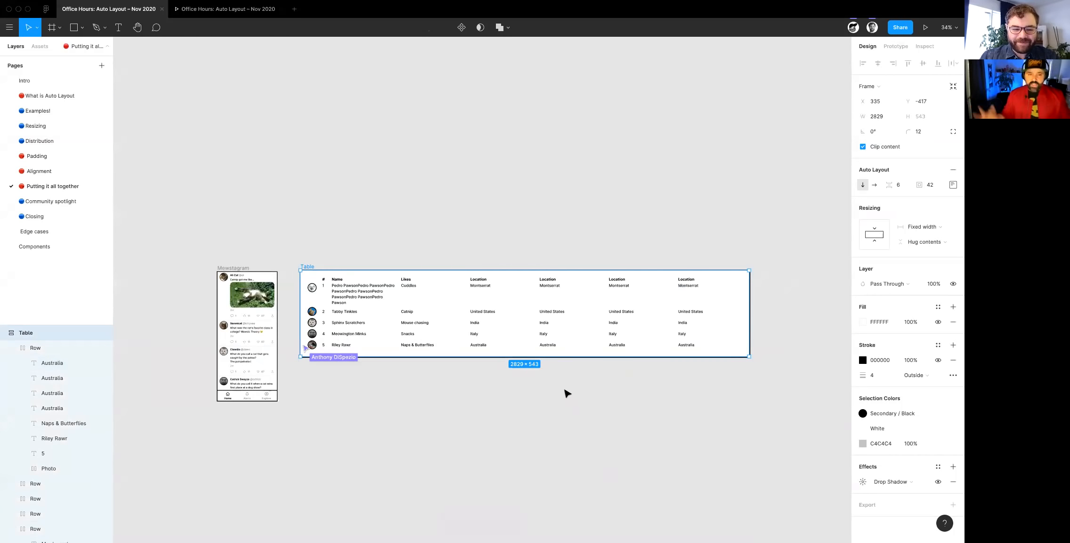
pyautogui.scroll(5, 200, 330)
pyautogui.scroll(5, 202, 331)
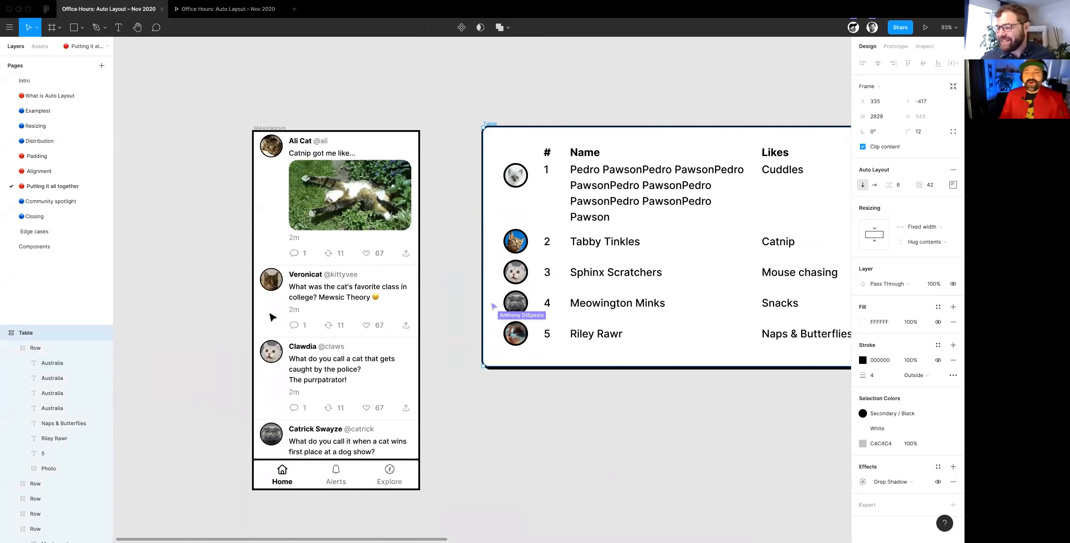
# - Undo the Table's last resizing and the three duplicated Location columns, and widen the restored Table frame slightly
pyautogui.hscroll(10, 273, 316)
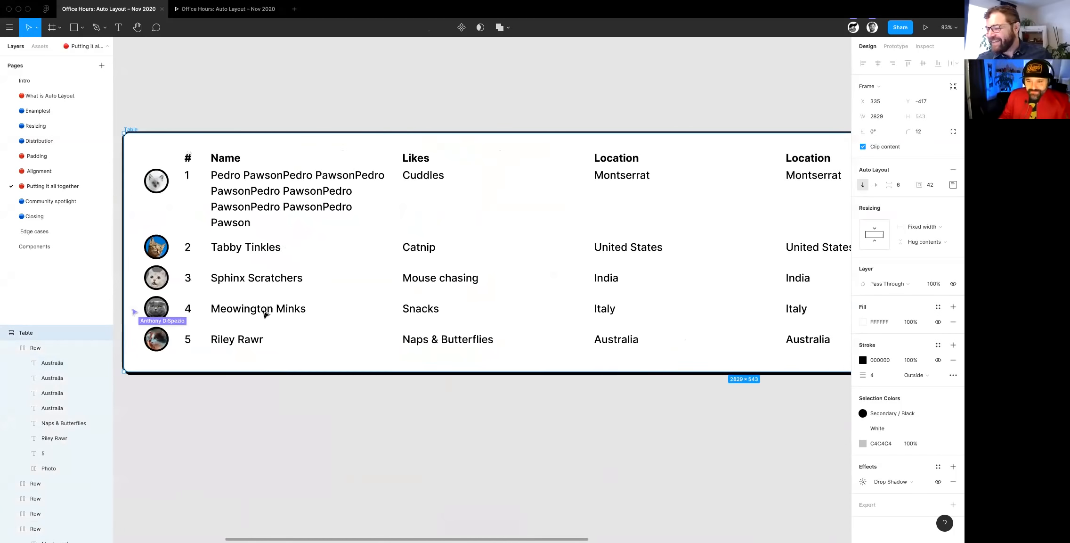
pyautogui.scroll(-4, 277, 314)
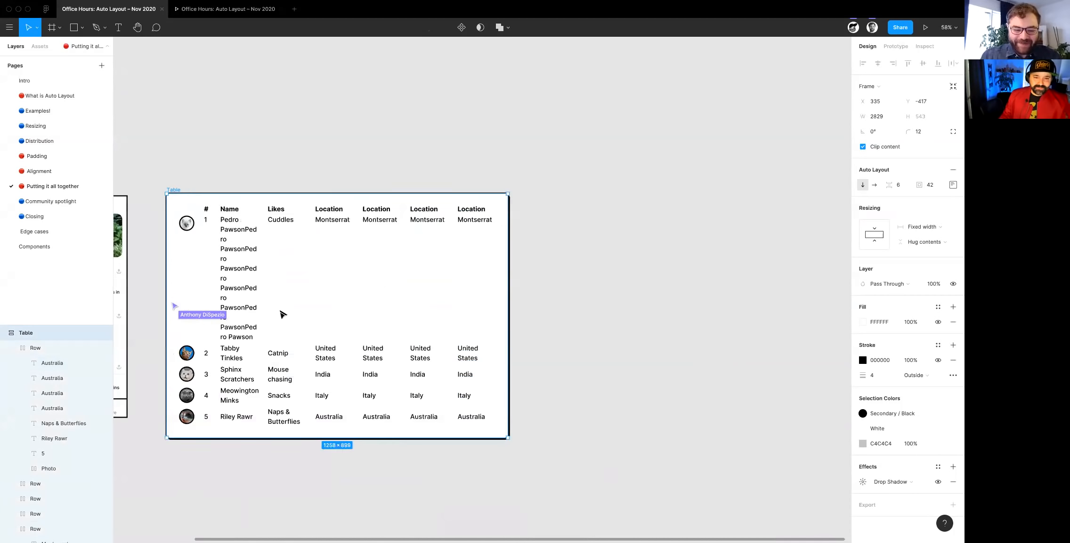
pyautogui.press('super+z')
pyautogui.press('super+z')
pyautogui.press('super+z')
pyautogui.press('super+z')
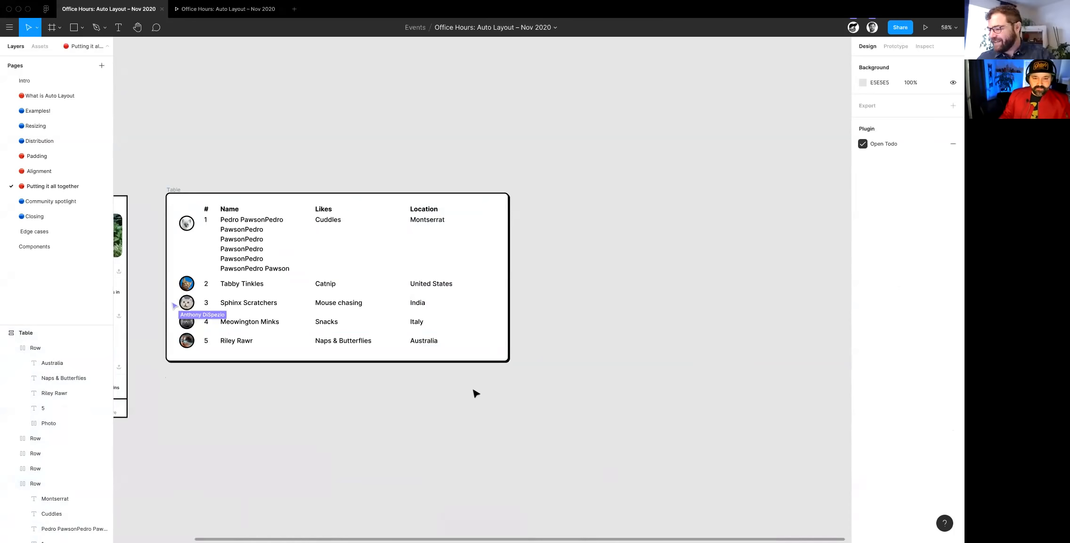
pyautogui.click(173, 190)
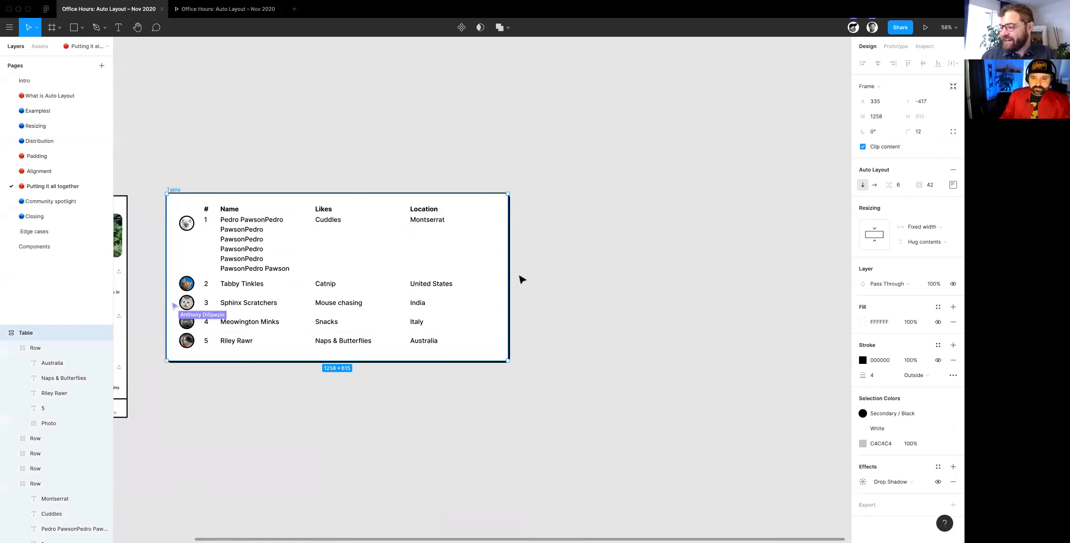
pyautogui.moveTo(550, 272); pyautogui.dragTo(564, 274)
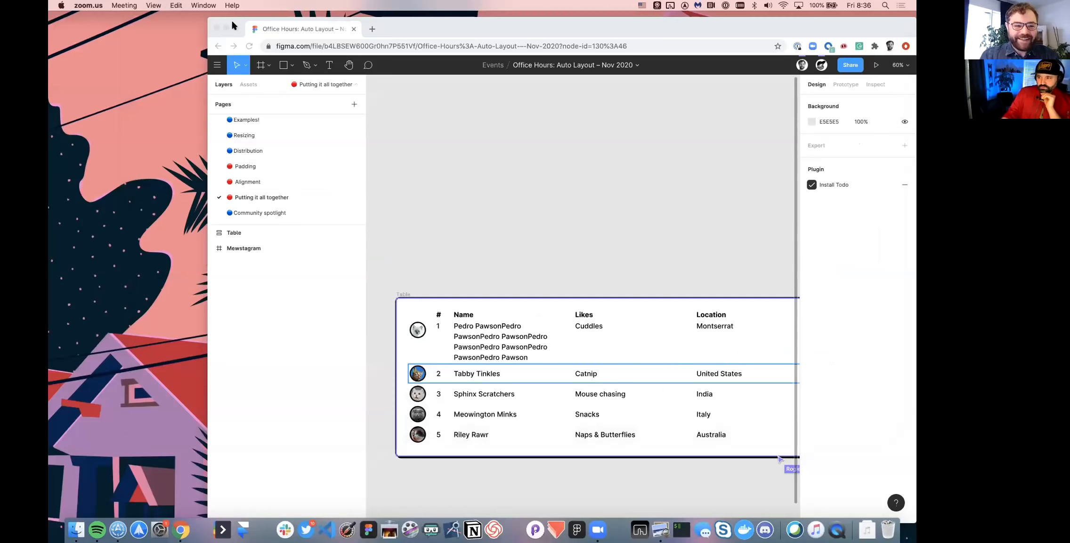
# - Switch the Chrome window holding the Office Hours: Auto Layout – Nov 2020 file to full screen and examine the Table
pyautogui.click(234, 26)
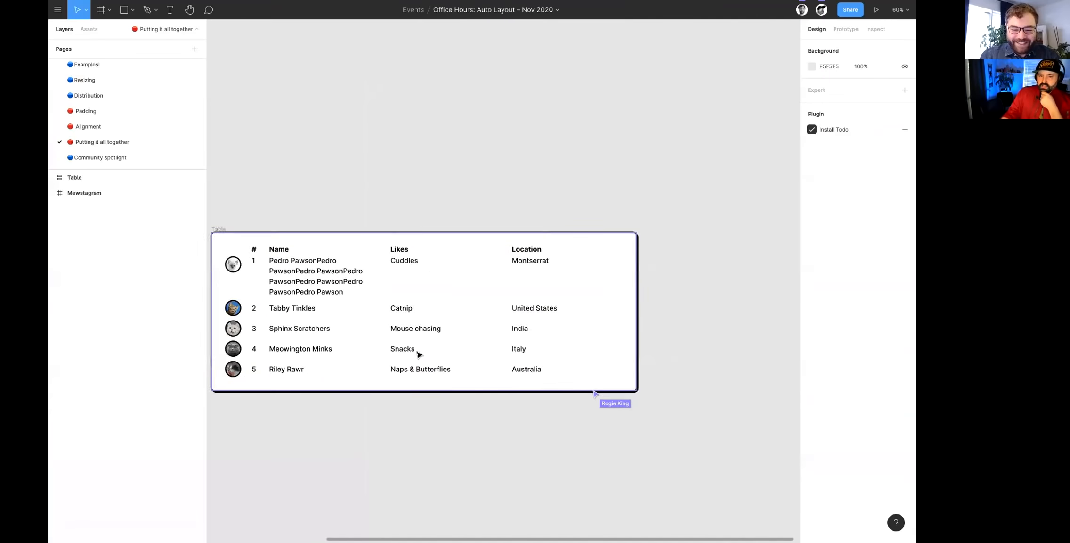
pyautogui.scroll(3, 505, 364)
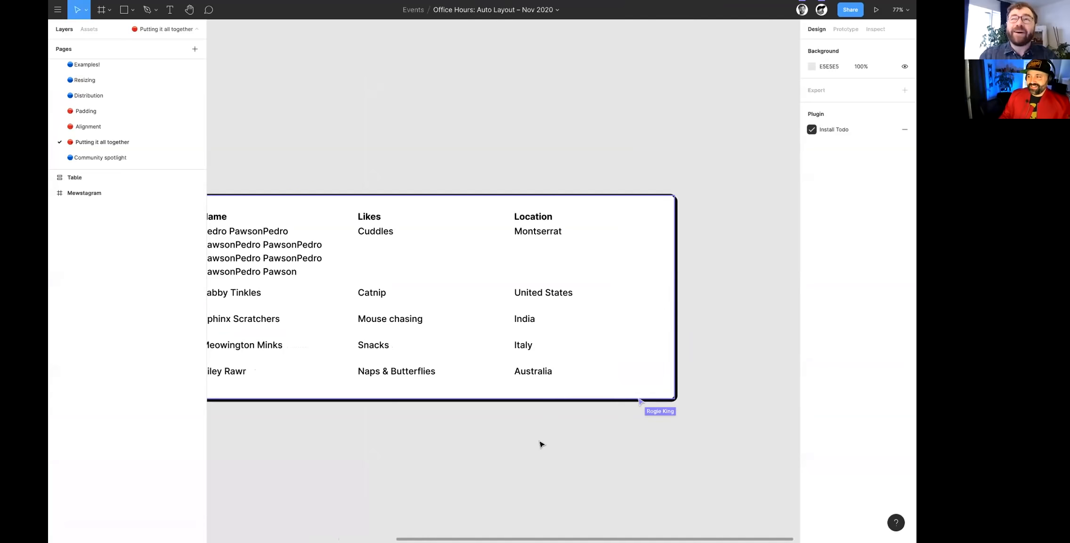
pyautogui.moveTo(500, 446); pyautogui.dragTo(548, 457)
pyautogui.moveTo(546, 478); pyautogui.dragTo(486, 431)
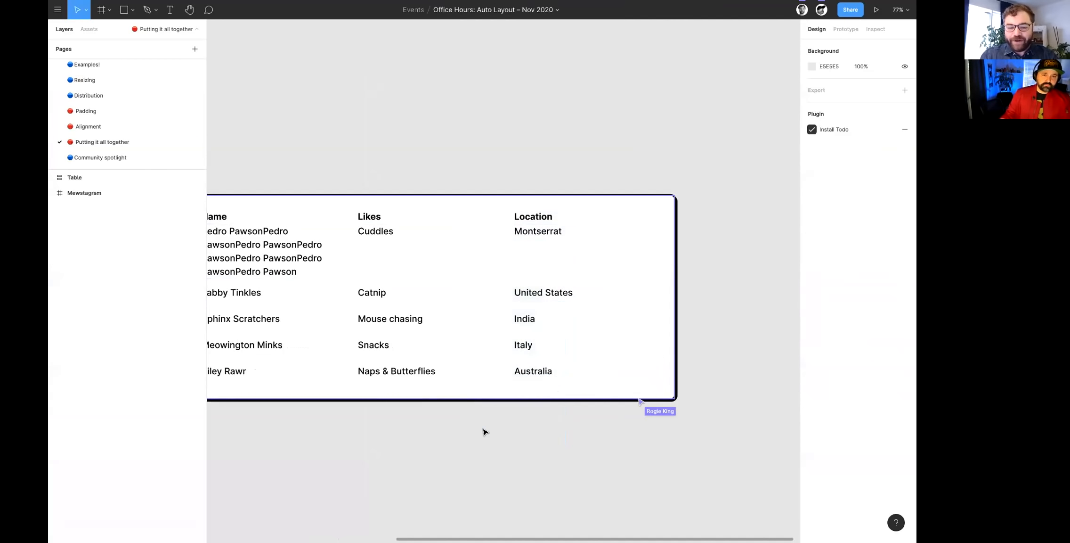
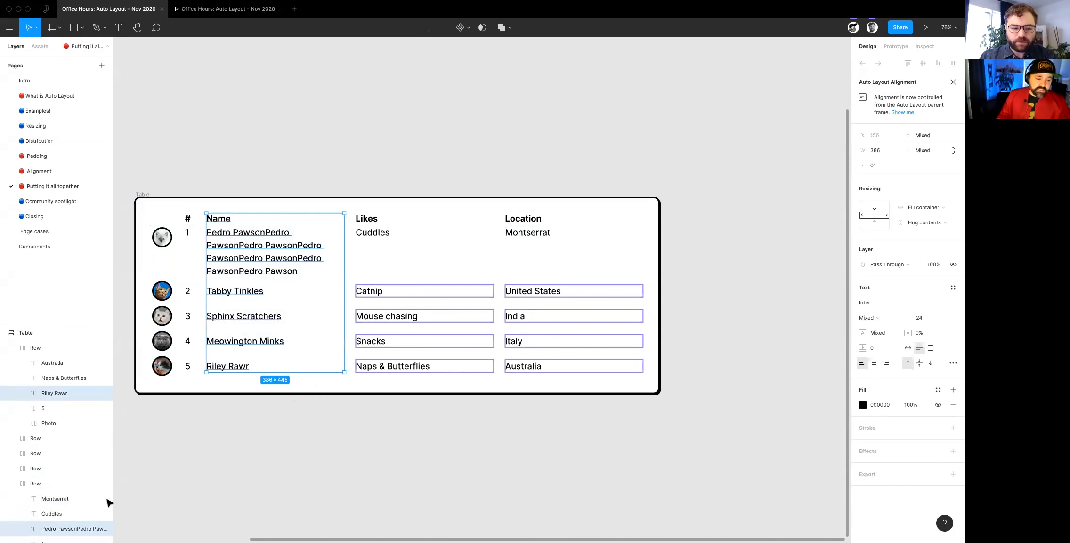
# - Duplicate the selected Name header together with its five row entries once in the Table
pyautogui.scroll(-1, 71, 447)
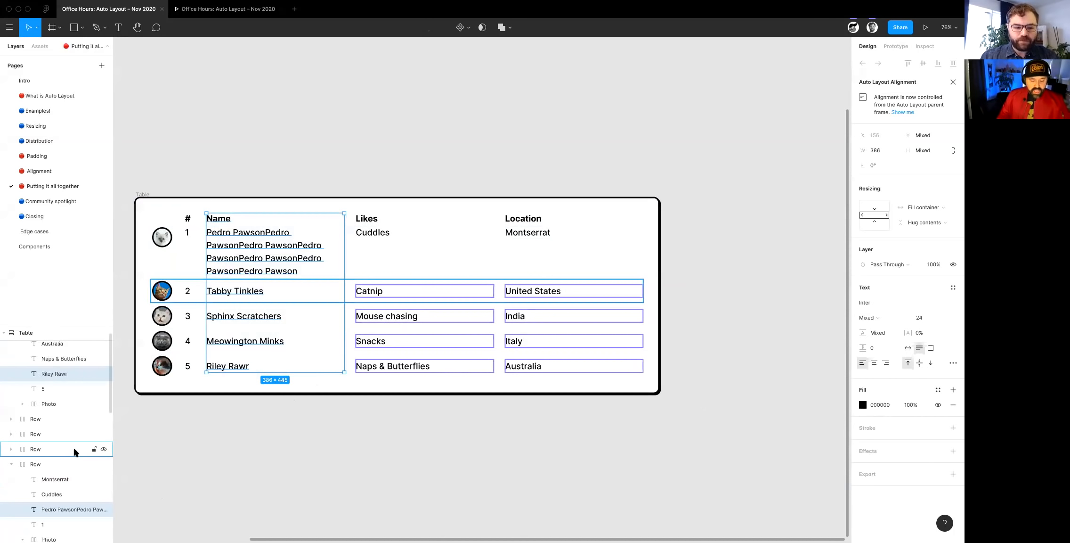
pyautogui.press('super+d')
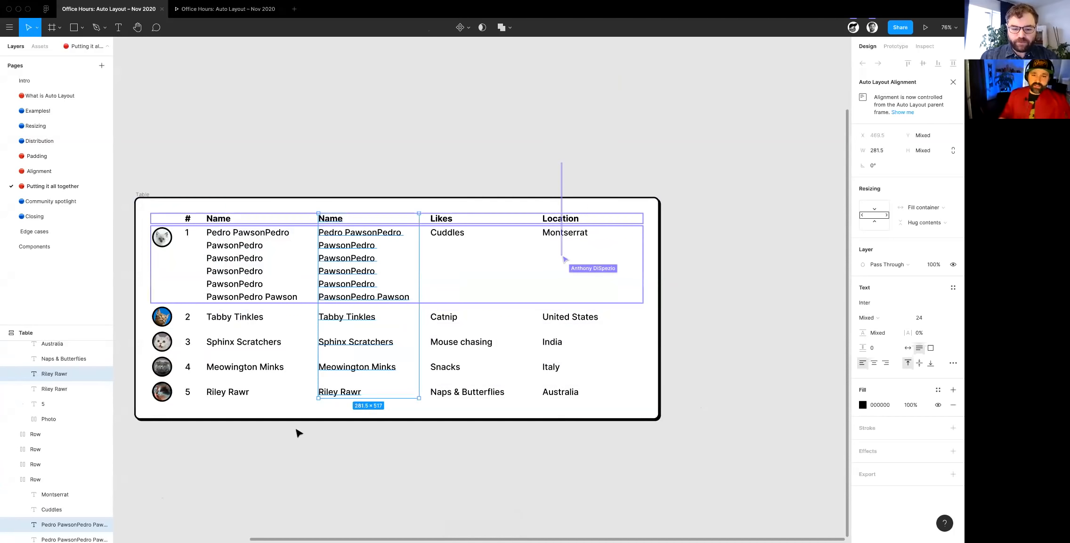
# - Select the Mewstagram frame and examine how its feed and navigation bar are laid out
pyautogui.scroll(-5, 298, 432)
pyautogui.hscroll(-3, 282, 440)
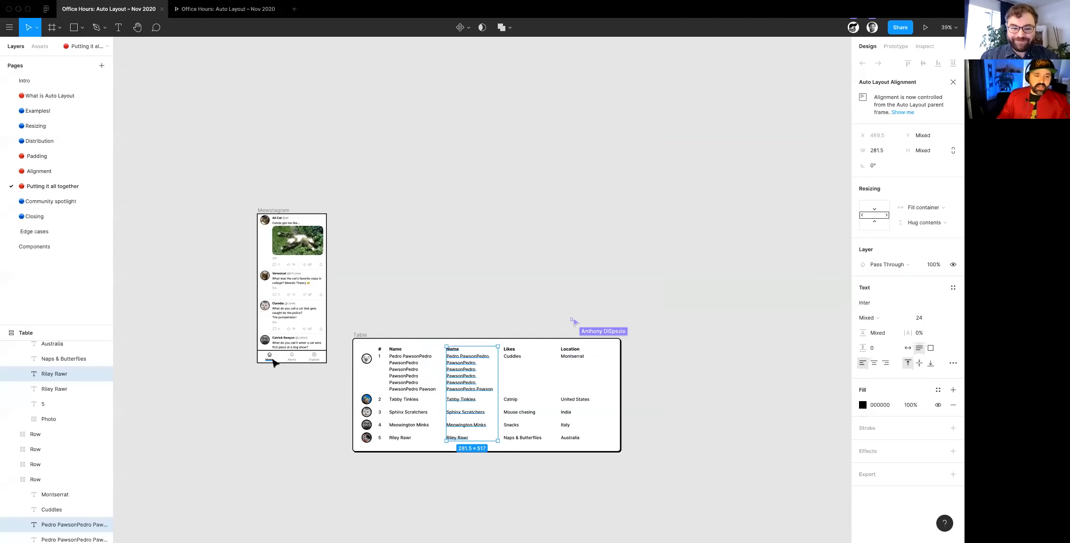
pyautogui.scroll(5, 274, 362)
pyautogui.scroll(2, 317, 459)
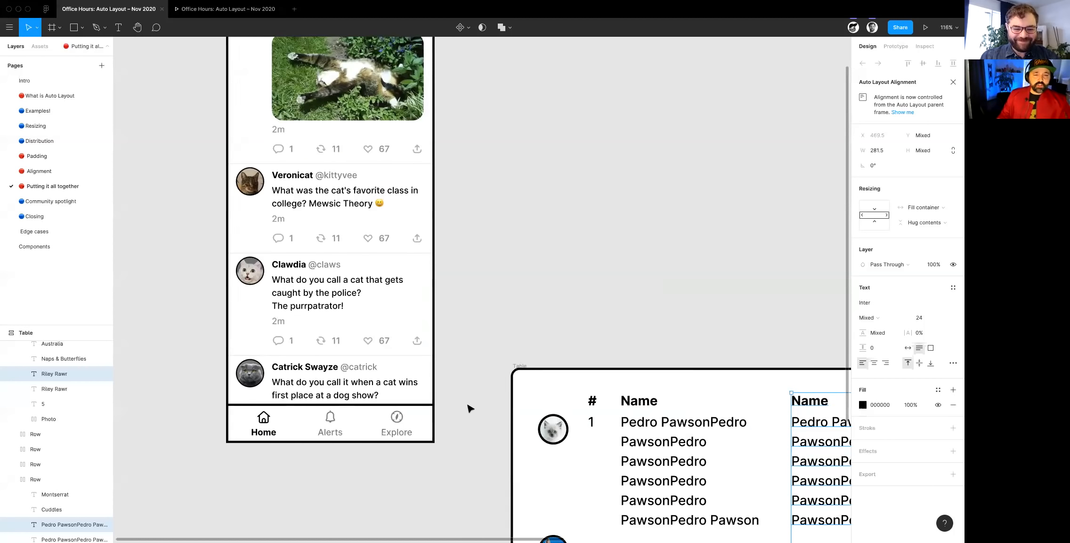
pyautogui.scroll(-3, 470, 408)
pyautogui.click(332, 151)
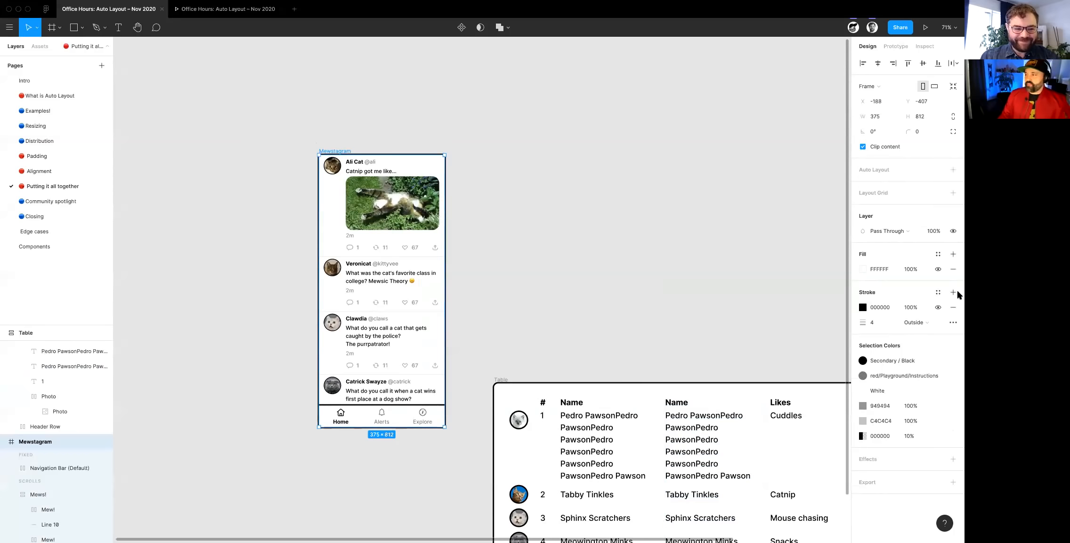
pyautogui.hscroll(2, 721, 471)
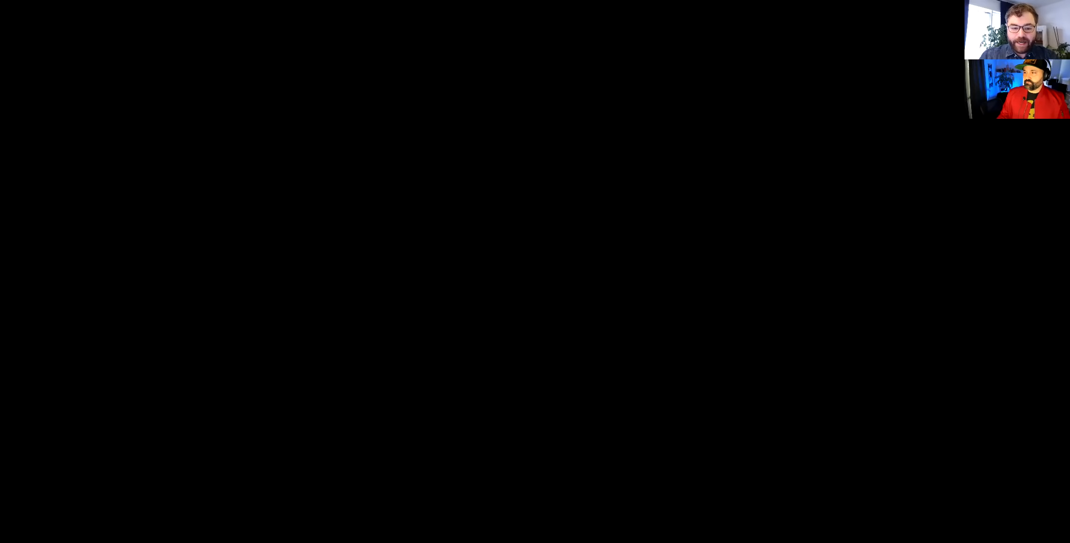
pyautogui.hscroll(-1, 475, 345)
pyautogui.scroll(5, 475, 344)
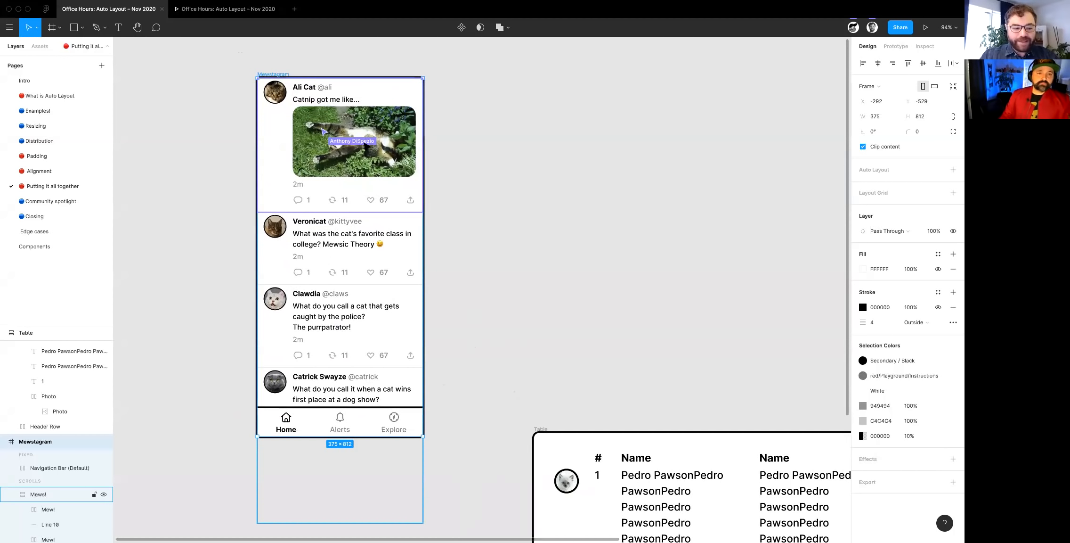
pyautogui.hscroll(1, 605, 190)
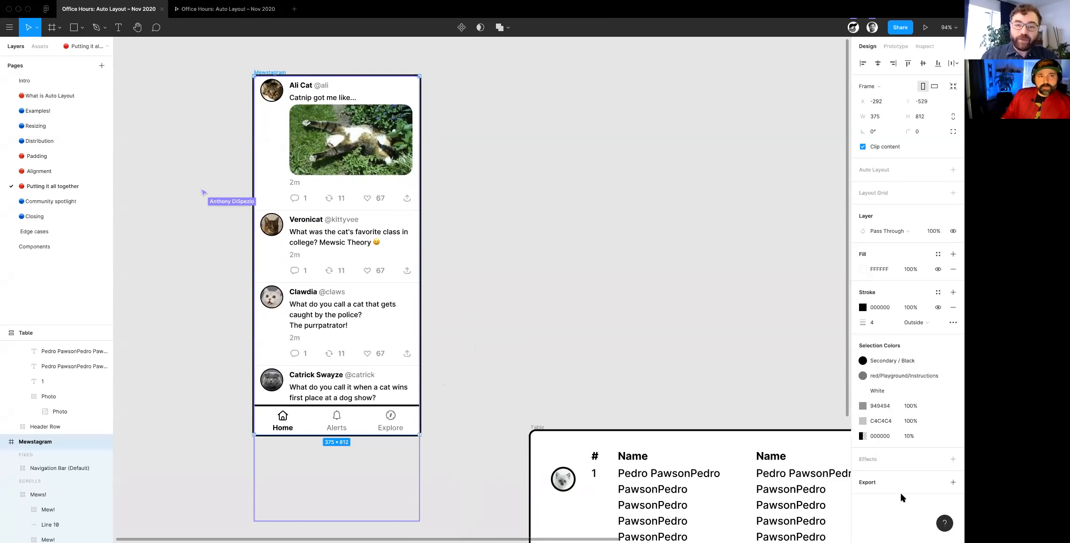
pyautogui.scroll(-3, 97, 371)
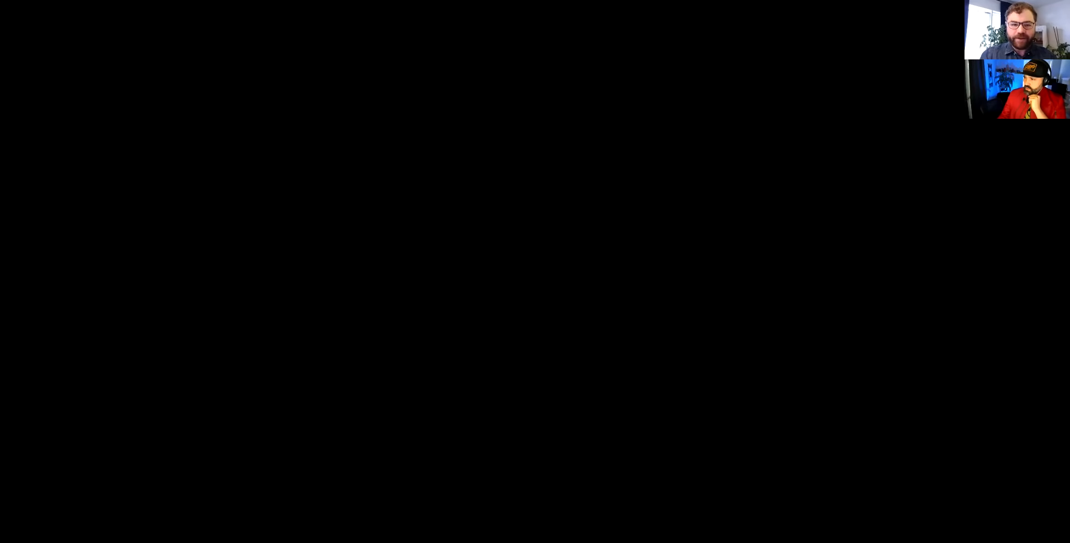
# - Switch to the other full-screen Figma window and inspect the Auto Layout and constraints of Mewstagram's Navigation Bar (Default)
pyautogui.hotkey('ctrl', 'Right')
pyautogui.scroll(1, 309, 188)
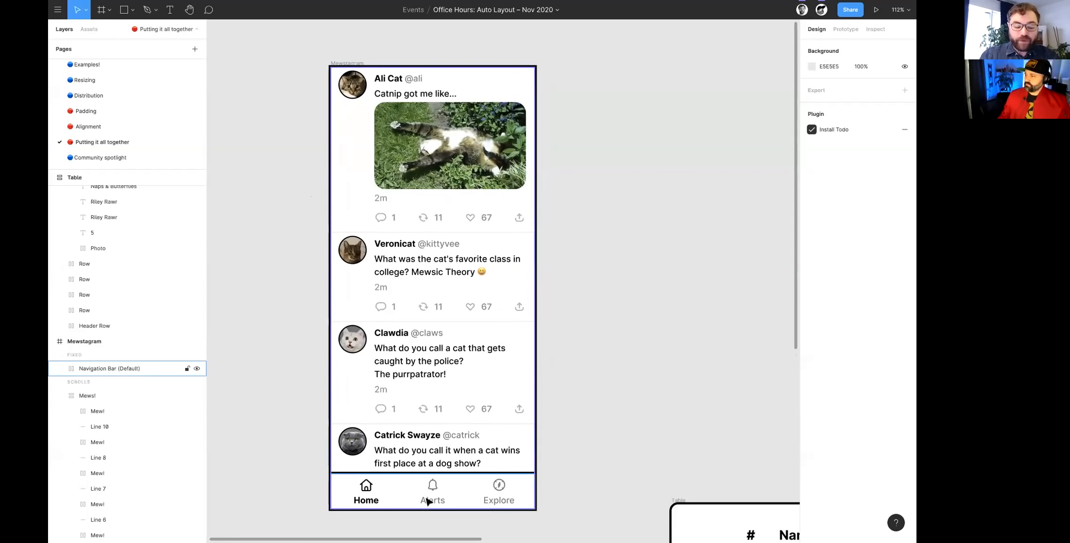
pyautogui.click(408, 499)
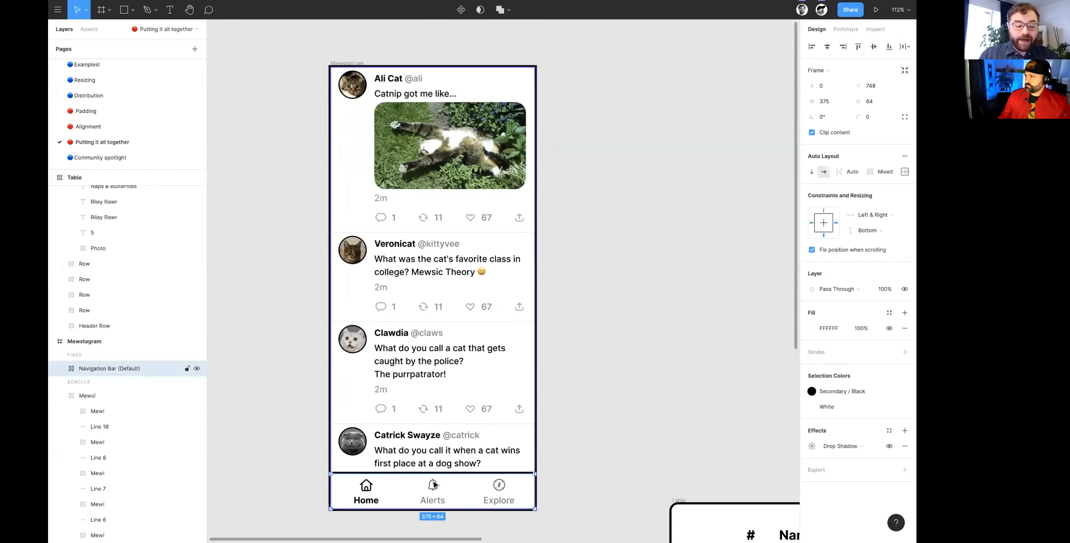
pyautogui.click(103, 394)
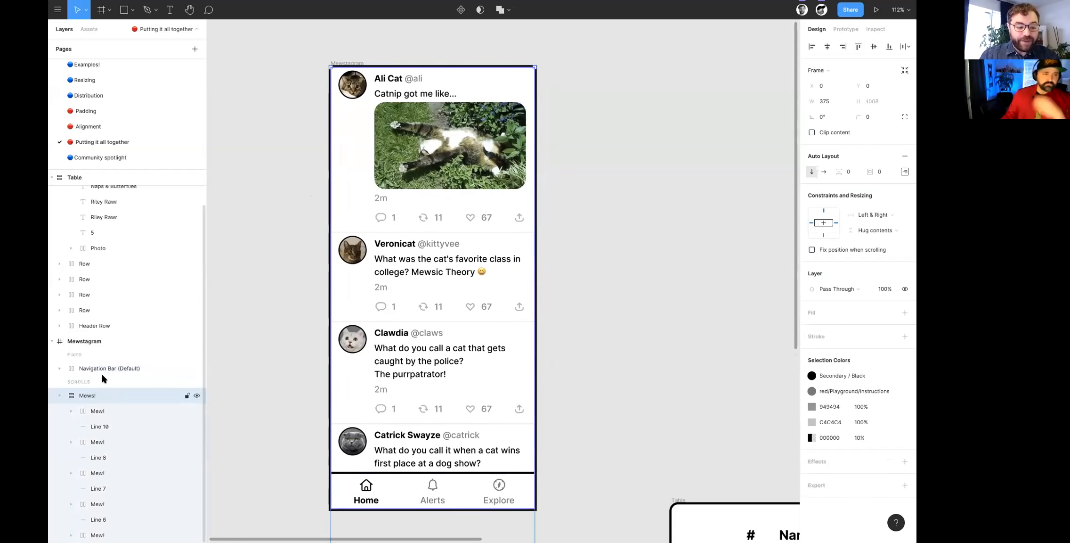
pyautogui.click(106, 369)
pyautogui.scroll(-3, 312, 471)
pyautogui.scroll(3, 313, 471)
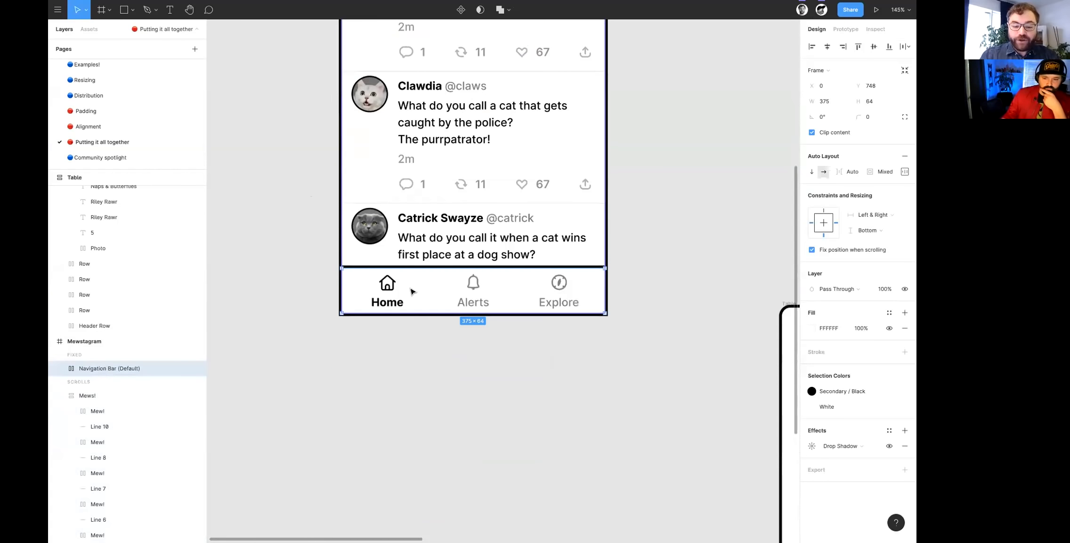
# - Inspect the resizing settings of the Home tab, and return to the Navigation Bar (Default) that contains it
pyautogui.click(387, 292)
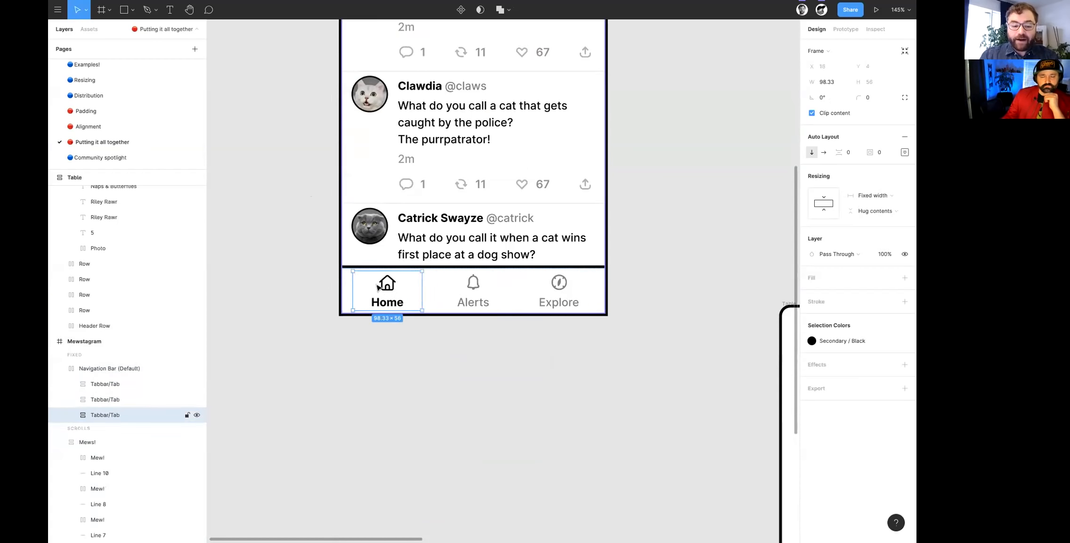
pyautogui.scroll(2, 378, 287)
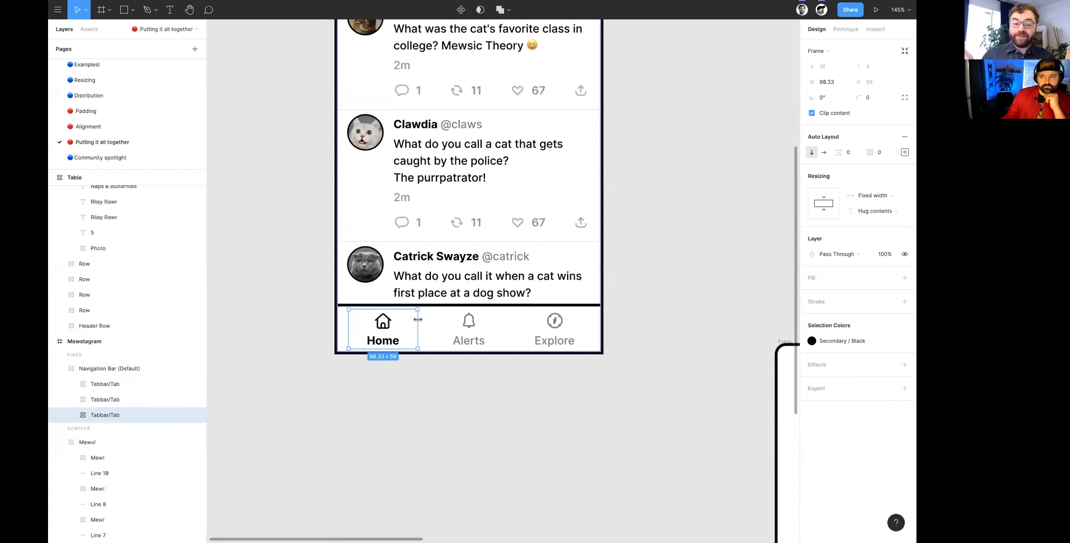
pyautogui.click(311, 366)
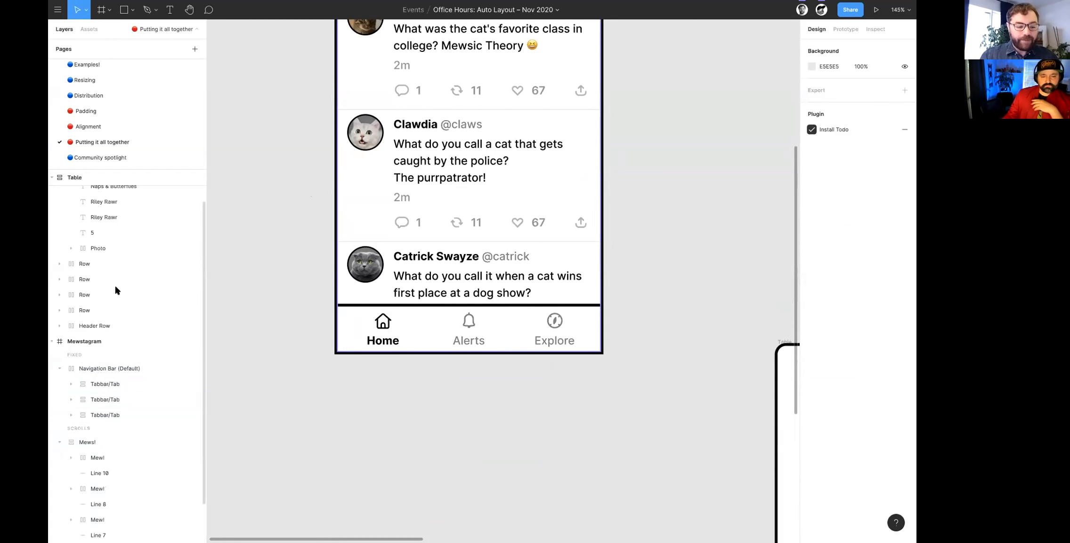
pyautogui.click(101, 367)
# - Select the scrolling Mews! frame inside Mewstagram and examine its Auto Layout direction, constraints and resizing
pyautogui.scroll(5, 239, 317)
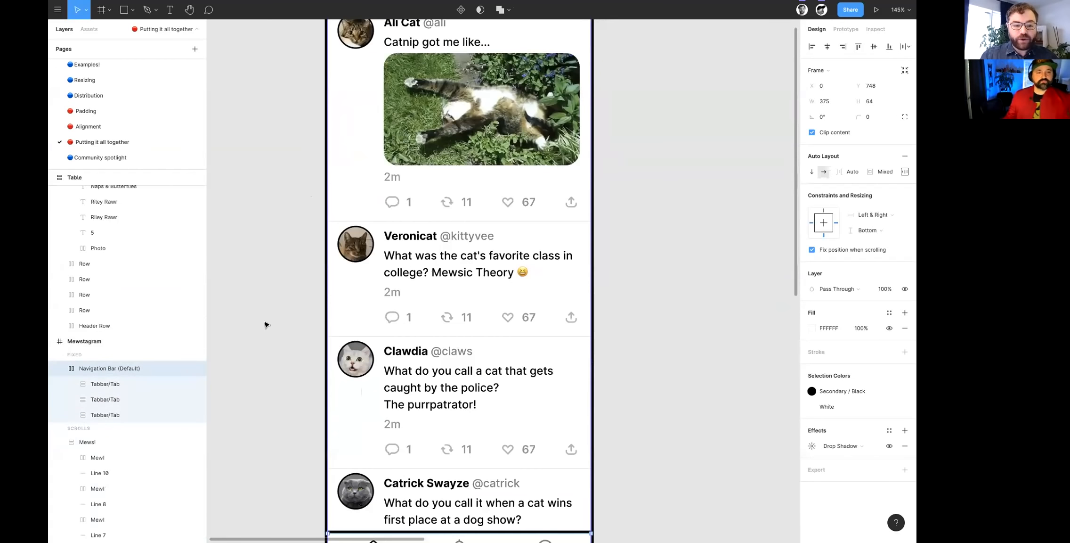
pyautogui.scroll(-3, 372, 307)
pyautogui.press('Escape')
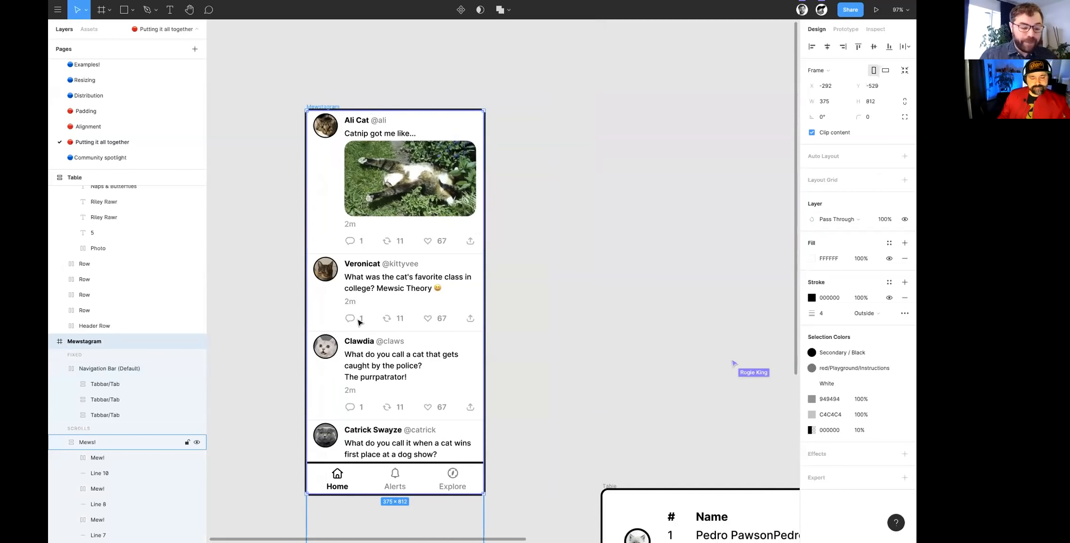
pyautogui.scroll(-2, 198, 405)
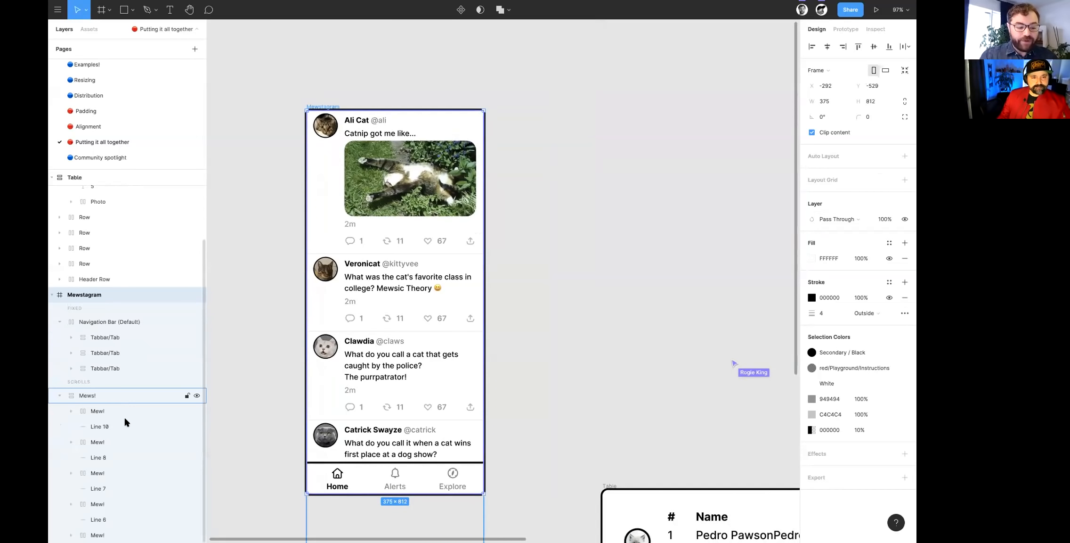
pyautogui.rightClick(121, 397)
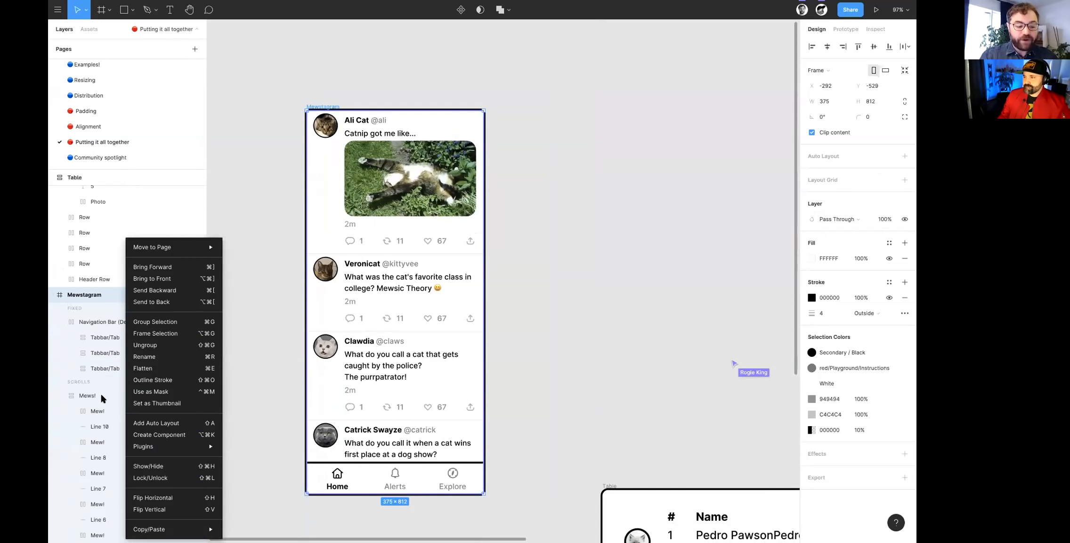
pyautogui.click(101, 395)
pyautogui.click(91, 396)
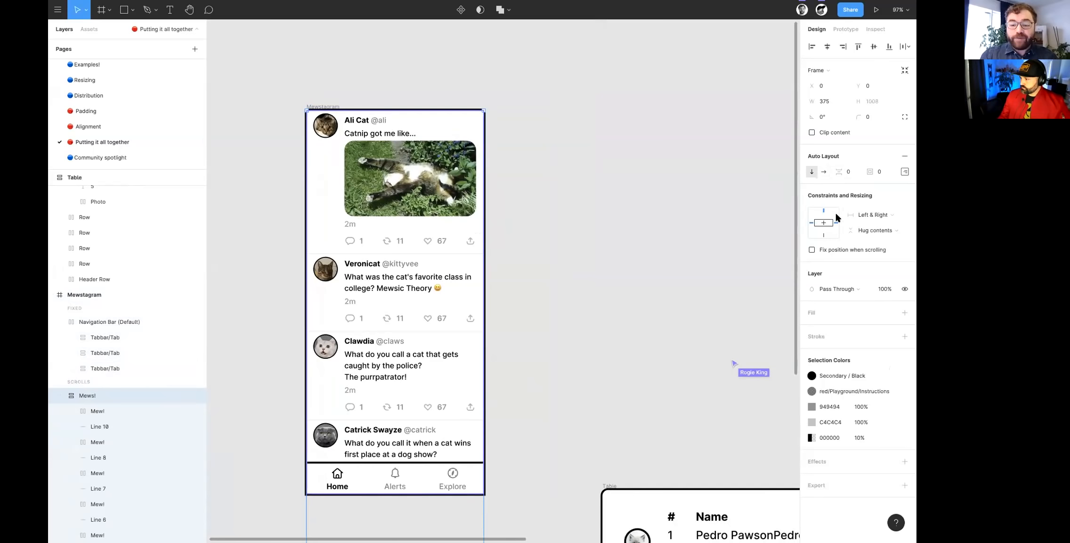
pyautogui.click(322, 108)
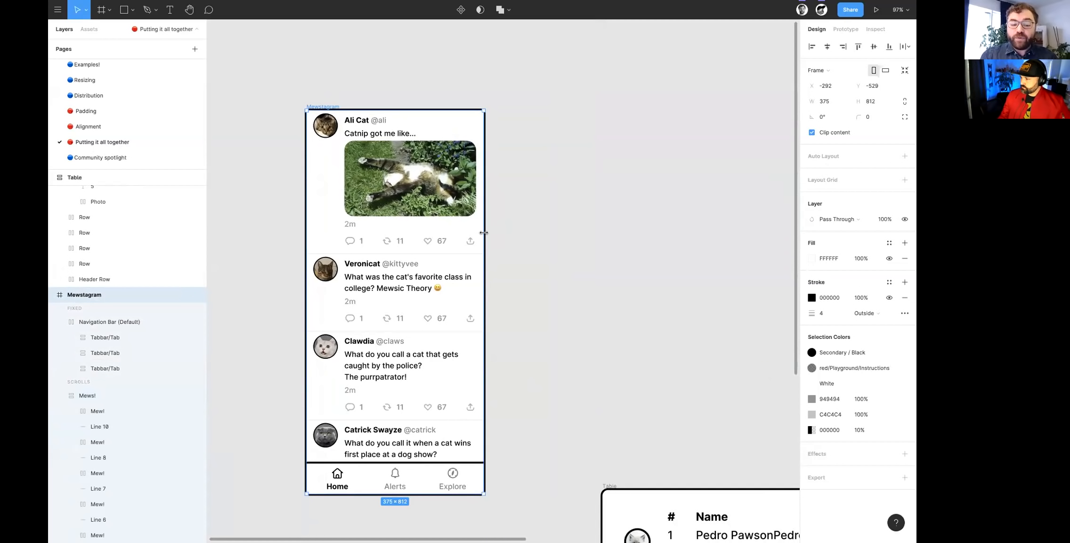
pyautogui.scroll(-3, 404, 225)
pyautogui.hscroll(-3, 405, 226)
pyautogui.moveTo(522, 235); pyautogui.dragTo(283, 255)
pyautogui.hscroll(-1, 283, 255)
pyautogui.hscroll(-2, 359, 261)
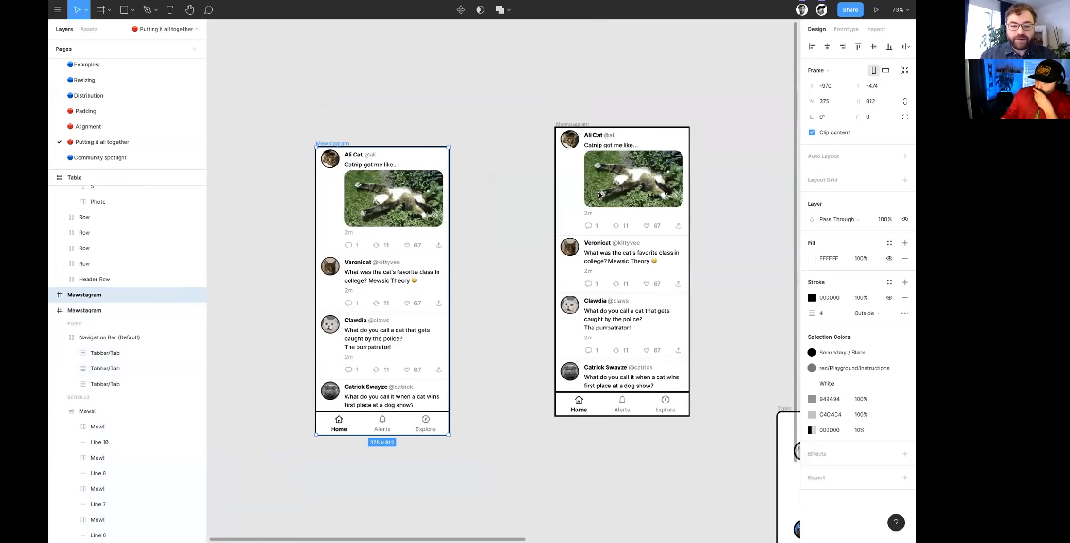
pyautogui.hotkey('ctrl', 'z')
# - Duplicate the Mews! frame out of Mewstagram onto the empty canvas beside it
pyautogui.doubleClick(580, 221)
pyautogui.click(81, 393)
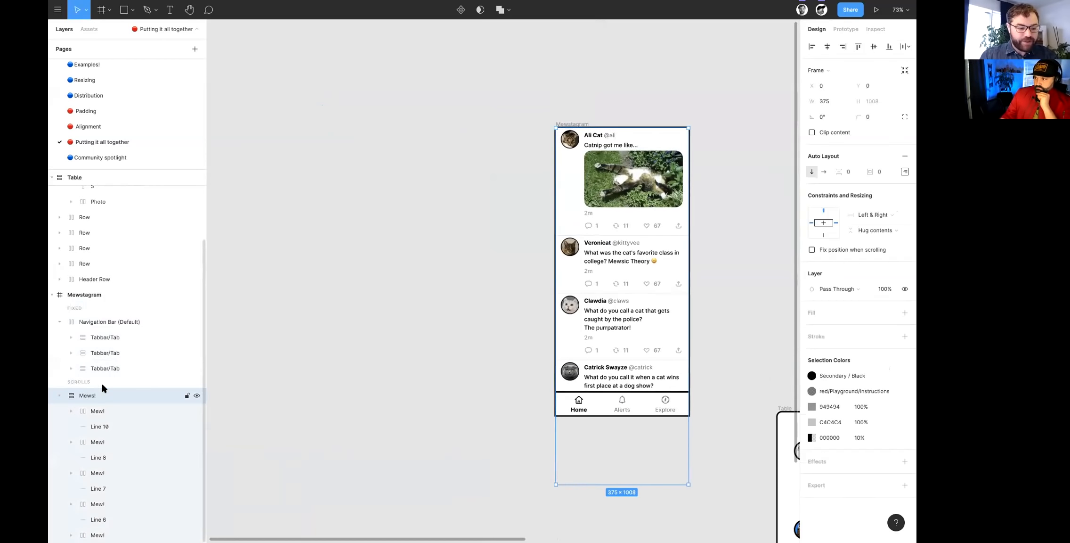
pyautogui.moveTo(604, 221); pyautogui.dragTo(357, 221)
# - Widen the Mews! copy to 614 towards the Mewstagram frame to demonstrate how its posts reflow
pyautogui.scroll(3, 357, 220)
pyautogui.scroll(2, 353, 221)
pyautogui.hscroll(-2, 353, 221)
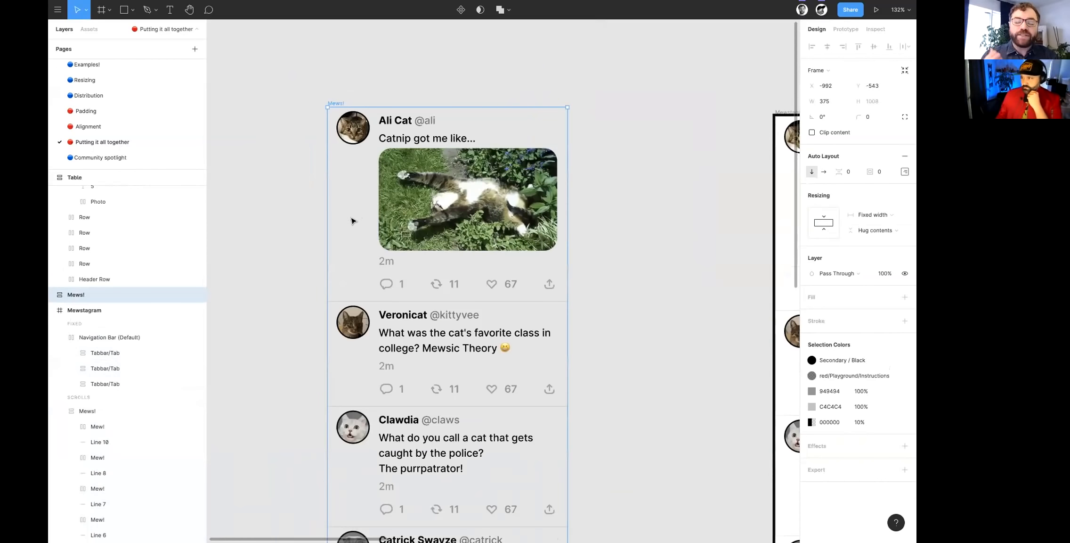
pyautogui.scroll(-5, 473, 261)
pyautogui.scroll(5, 442, 262)
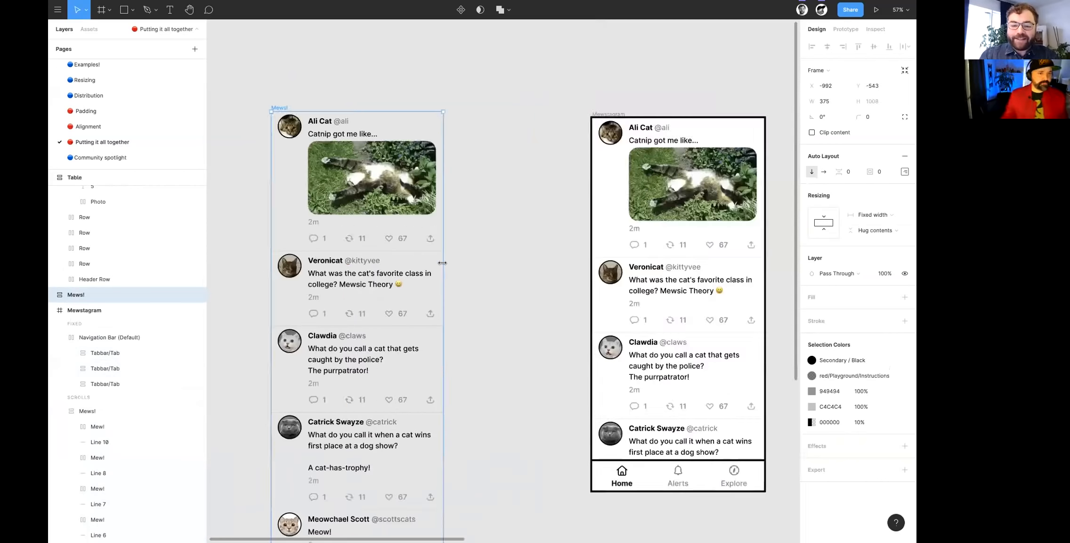
pyautogui.moveTo(485, 266); pyautogui.dragTo(572, 290)
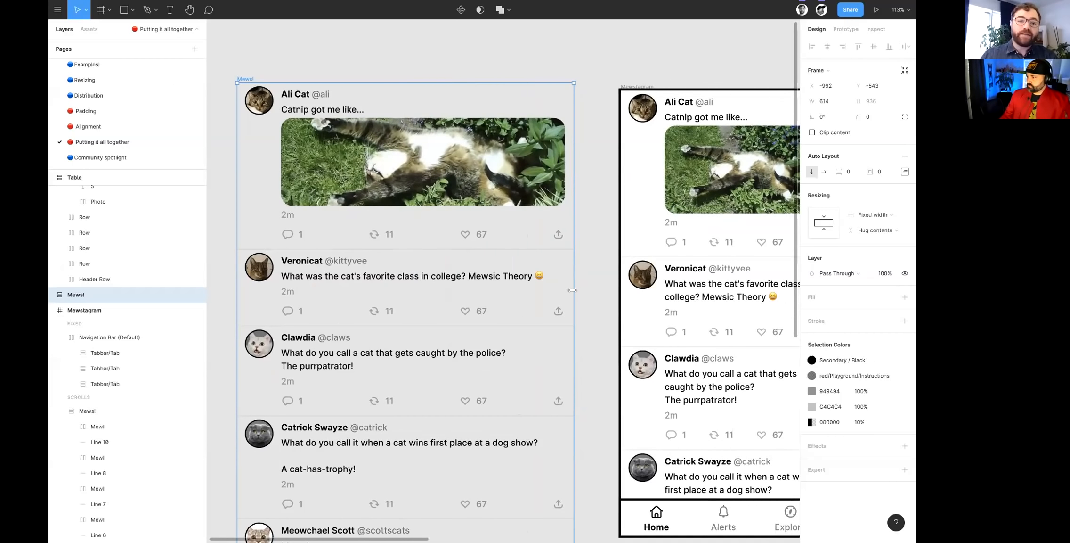
# - Narrow the Mews! copy to 412 by moving its outer edge towards the Mewstagram frame
pyautogui.scroll(-5, 407, 266)
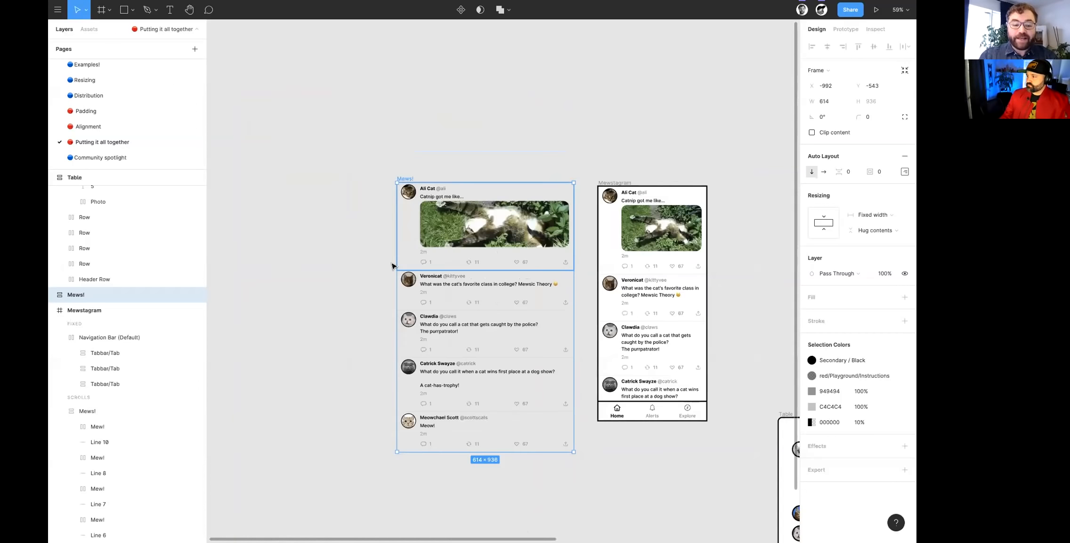
pyautogui.click(392, 265)
pyautogui.click(408, 178)
pyautogui.moveTo(397, 211); pyautogui.dragTo(455, 221)
pyautogui.scroll(2, 456, 227)
pyautogui.hscroll(4, 499, 237)
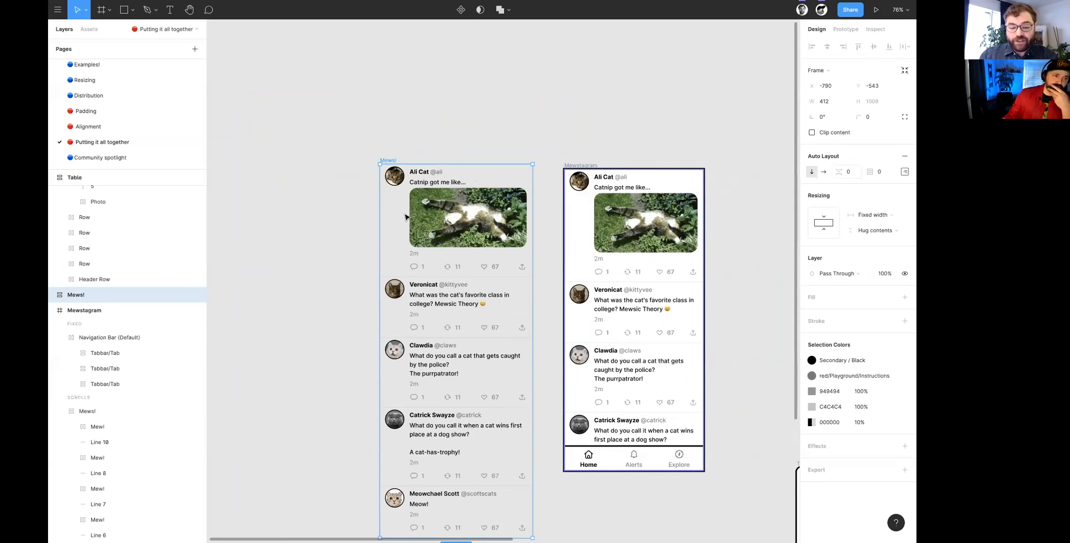
# - Compare the resizing settings of the second Mew! in the copy with those of its parent Mews! frame
pyautogui.click(435, 315)
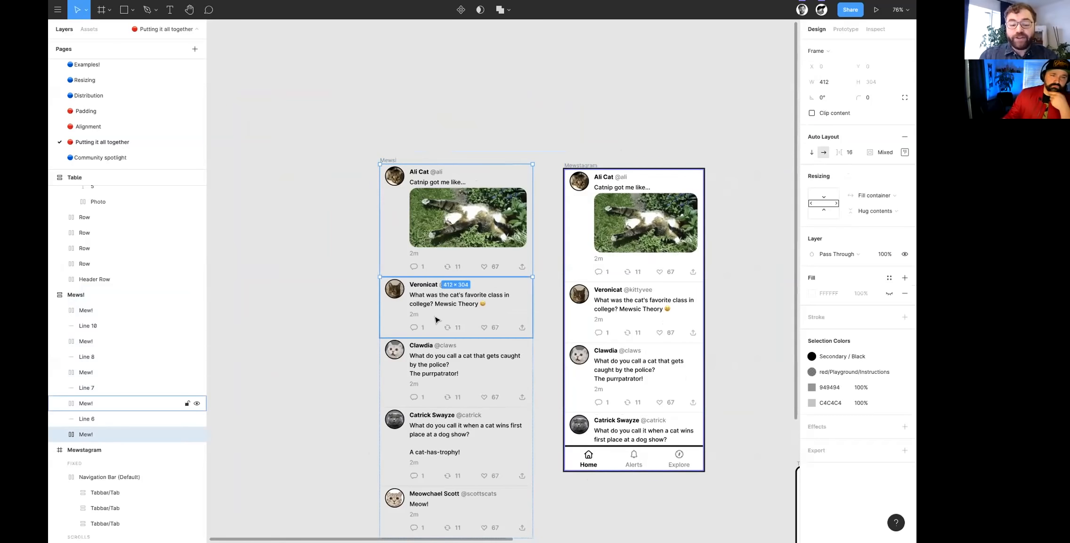
pyautogui.click(388, 162)
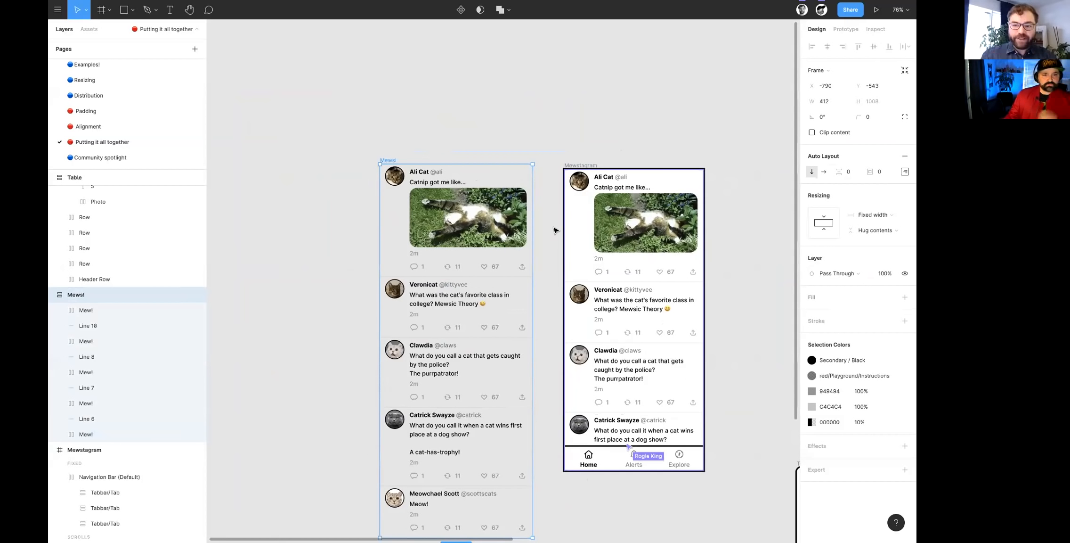
pyautogui.scroll(4, 485, 330)
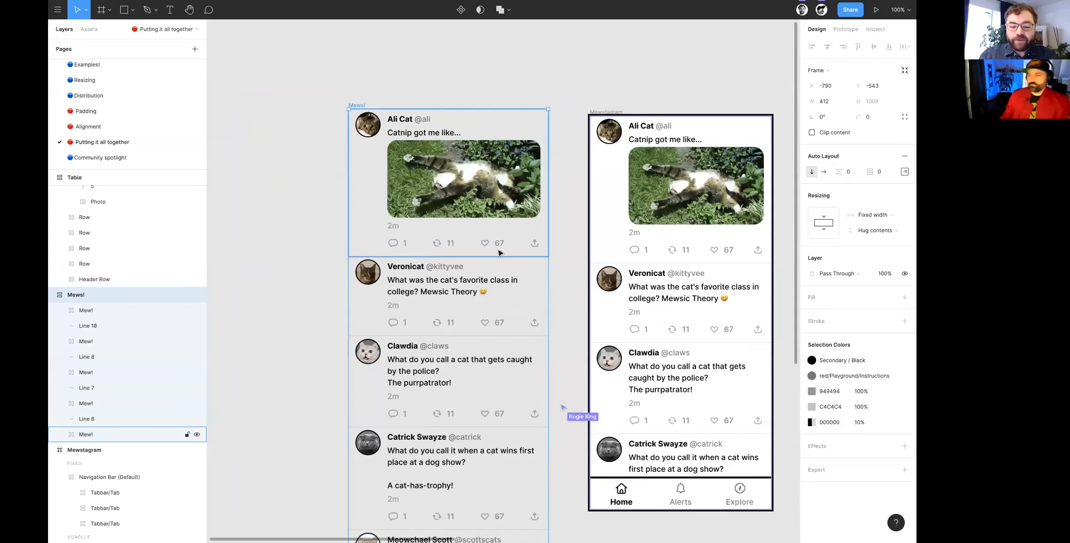
# - Select the avatar ellipse in Mewstagram's first Mew! and inspect its resizing settings
pyautogui.hscroll(3, 500, 213)
pyautogui.scroll(5, 500, 236)
pyautogui.scroll(-7, 500, 241)
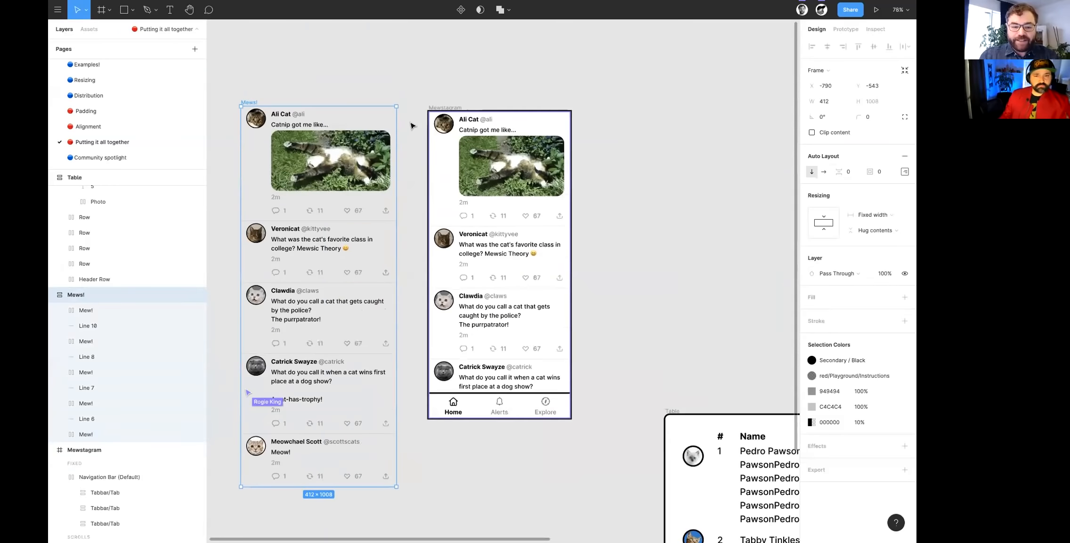
pyautogui.scroll(4, 412, 126)
pyautogui.doubleClick(411, 126)
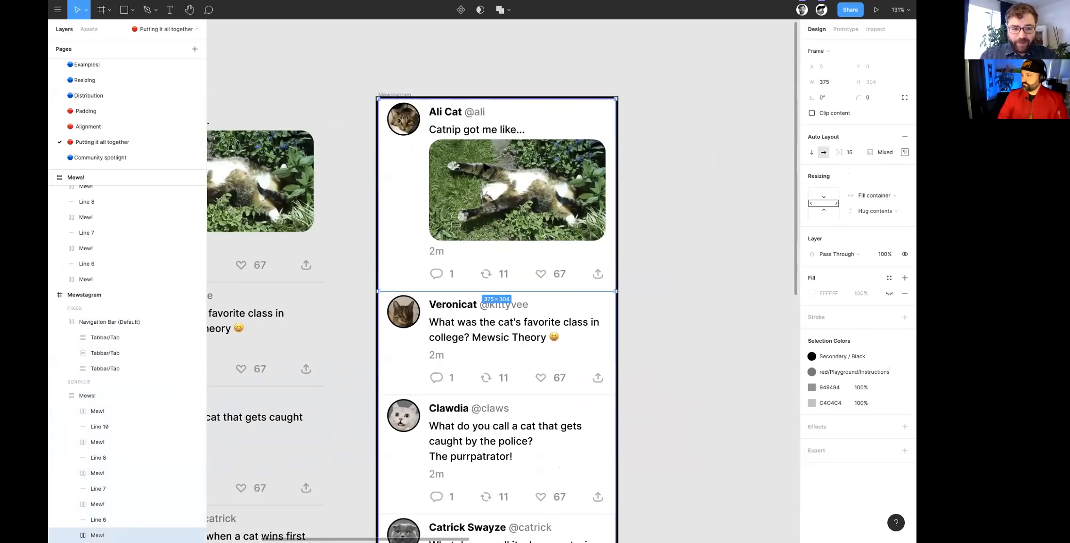
pyautogui.doubleClick(411, 126)
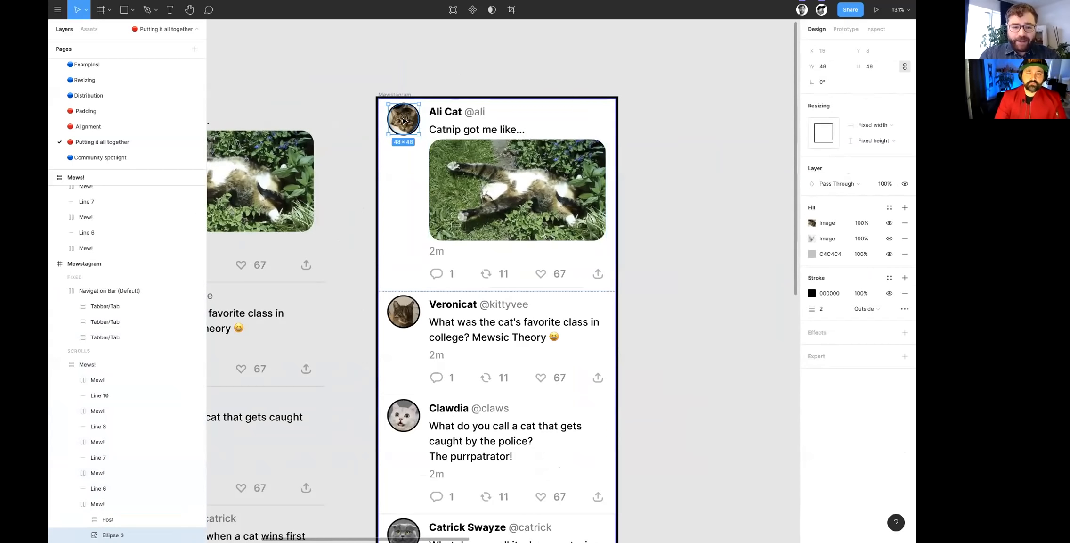
# - Compare the resizing settings of the Post frame and the avatar ellipse in Mewstagram's first Mew!
pyautogui.click(451, 127)
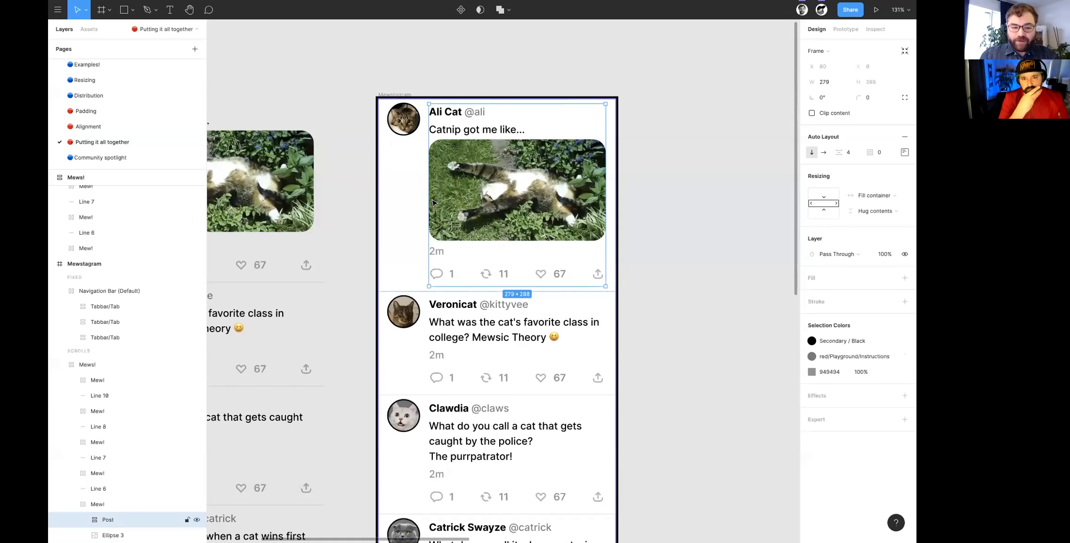
pyautogui.click(408, 123)
pyautogui.click(479, 139)
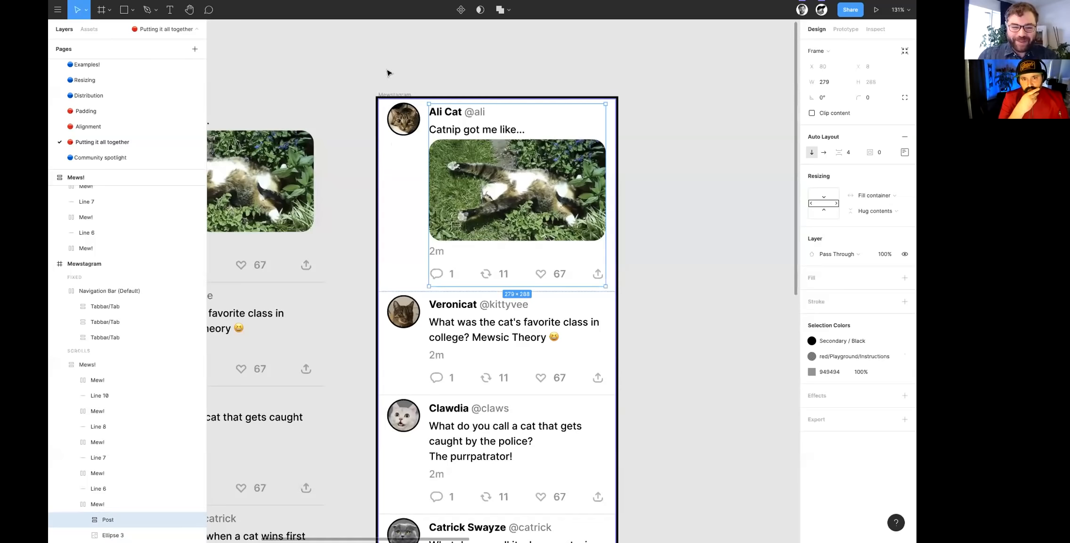
pyautogui.click(390, 93)
pyautogui.doubleClick(402, 116)
pyautogui.doubleClick(403, 116)
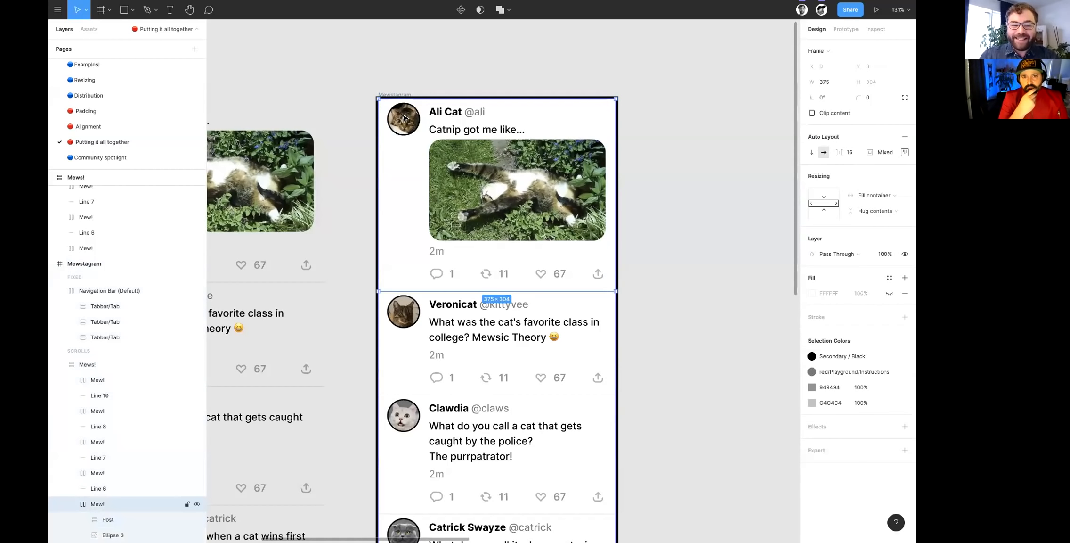
pyautogui.doubleClick(403, 115)
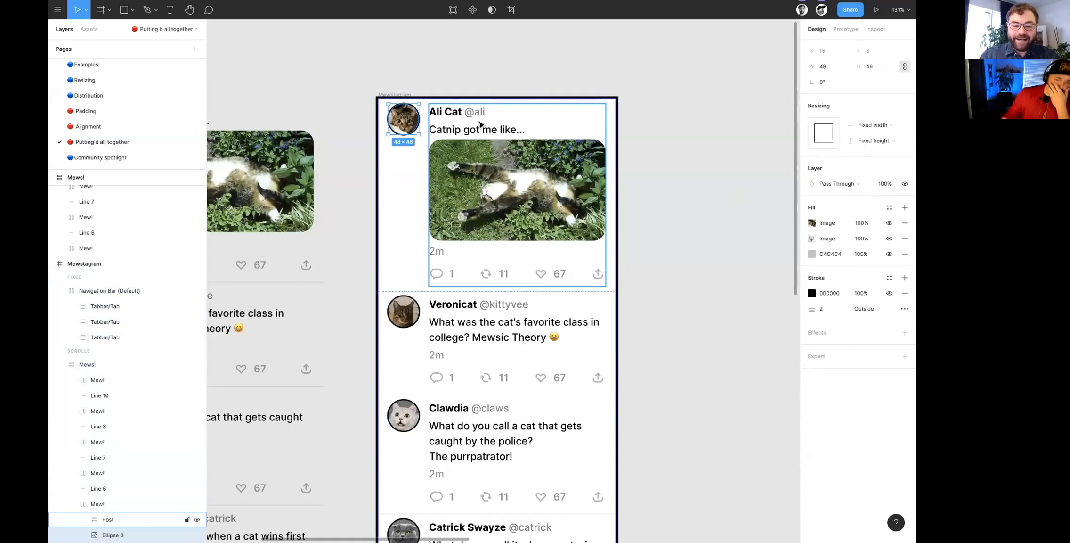
# - Inspect the resizing settings of the first post's photo, timestamp, action row and repost group, and of their parent Post frame
pyautogui.doubleClick(474, 231)
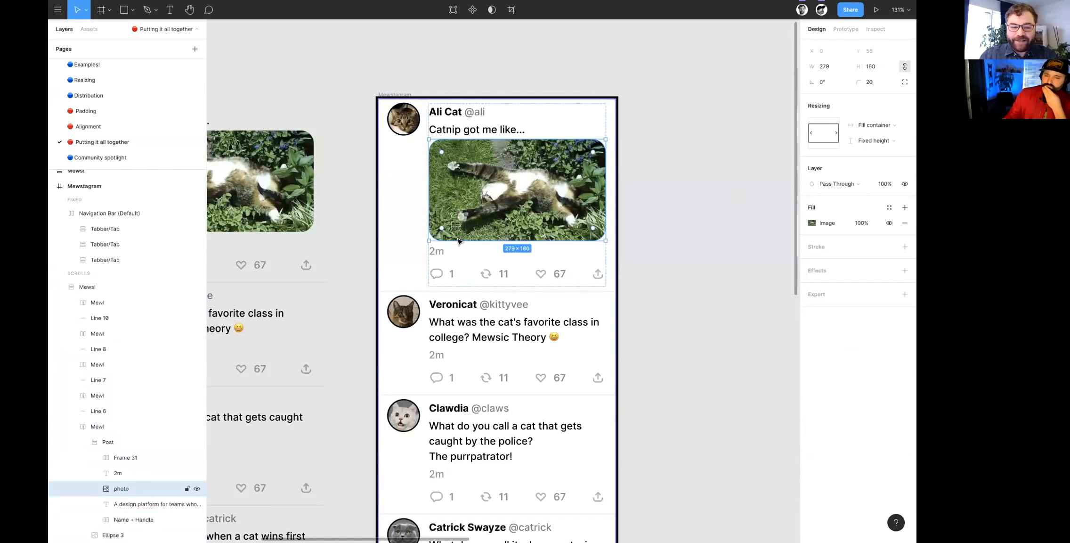
pyautogui.click(436, 251)
pyautogui.click(440, 272)
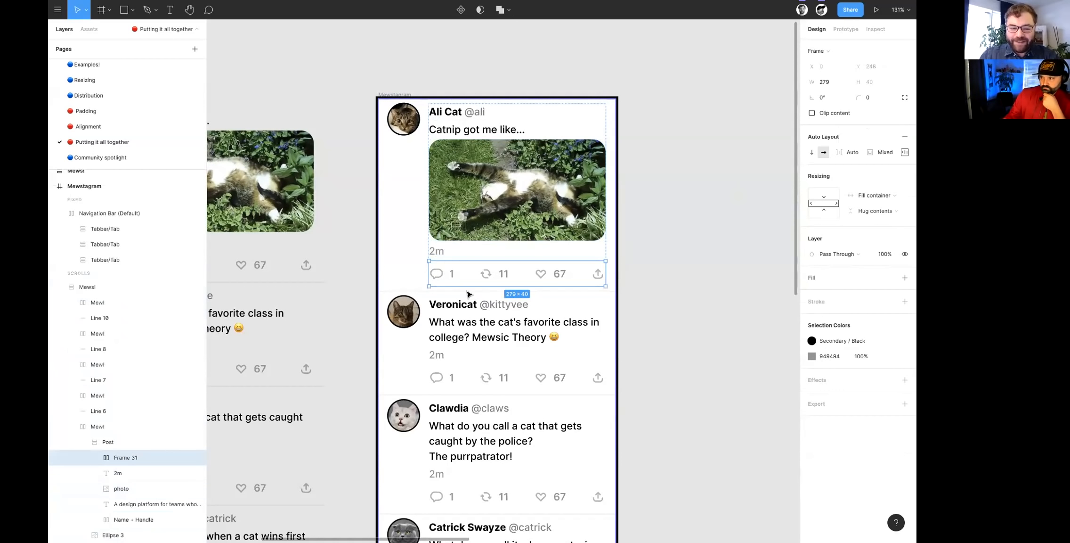
pyautogui.click(492, 273)
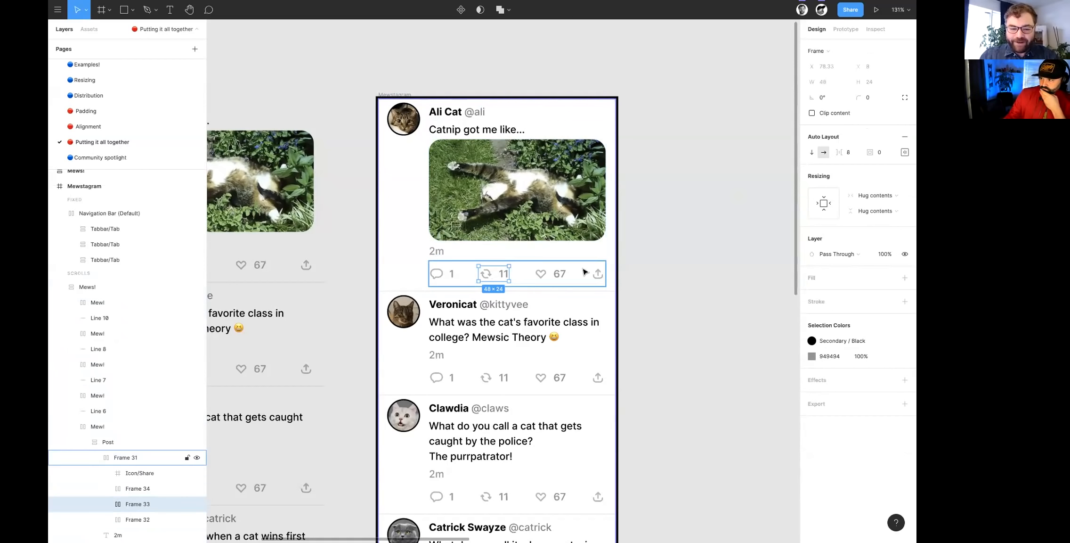
pyautogui.press('Escape')
pyautogui.press('Escape')
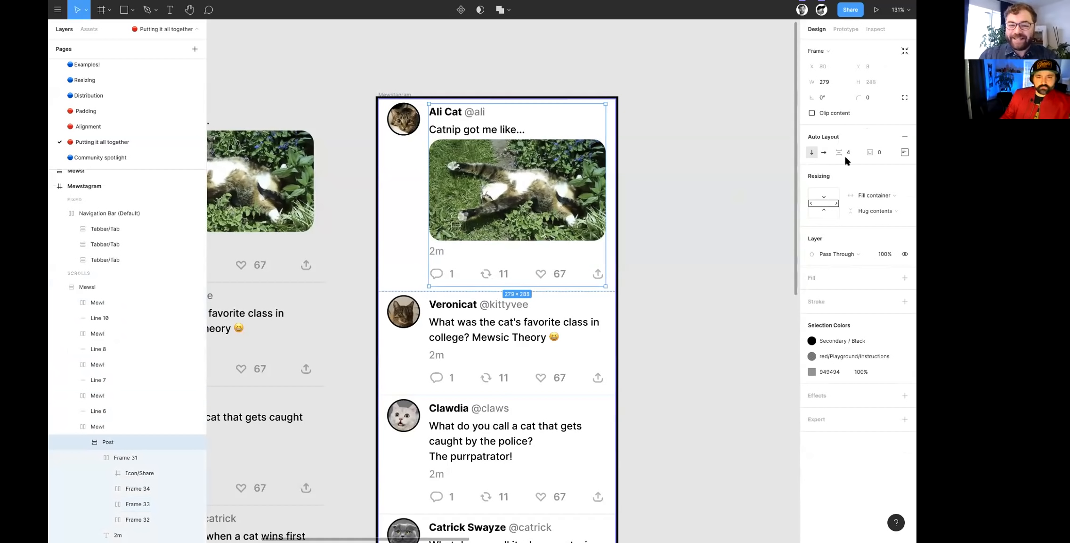
pyautogui.click(660, 243)
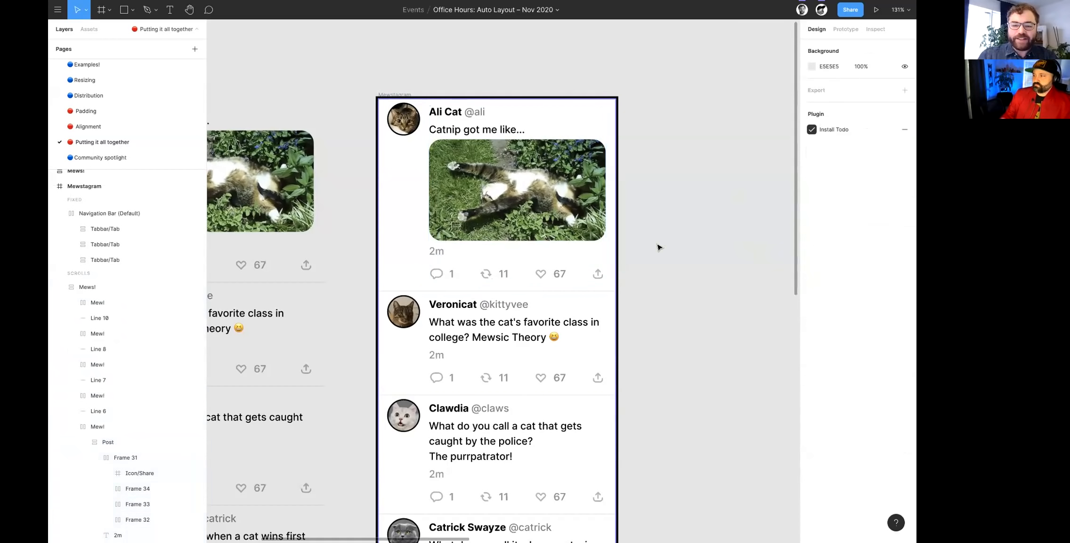
# - Inspect the generated CSS of Mewstagram's first Mew!, highlighting its Auto Layout flex properties from flex-direction to padding
pyautogui.click(497, 179)
pyautogui.click(876, 30)
pyautogui.doubleClick(542, 212)
pyautogui.doubleClick(542, 212)
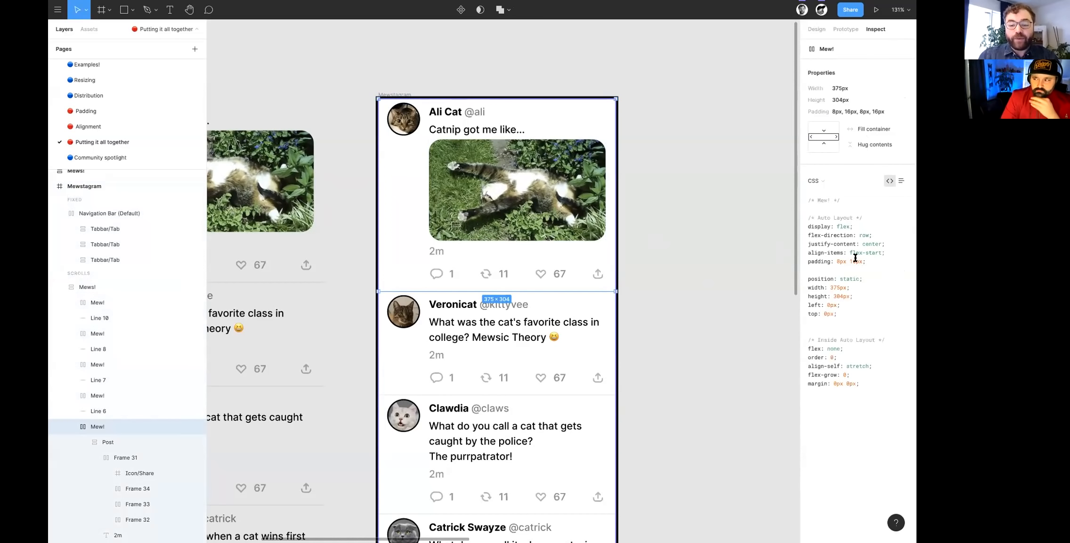
pyautogui.moveTo(824, 235); pyautogui.dragTo(855, 260)
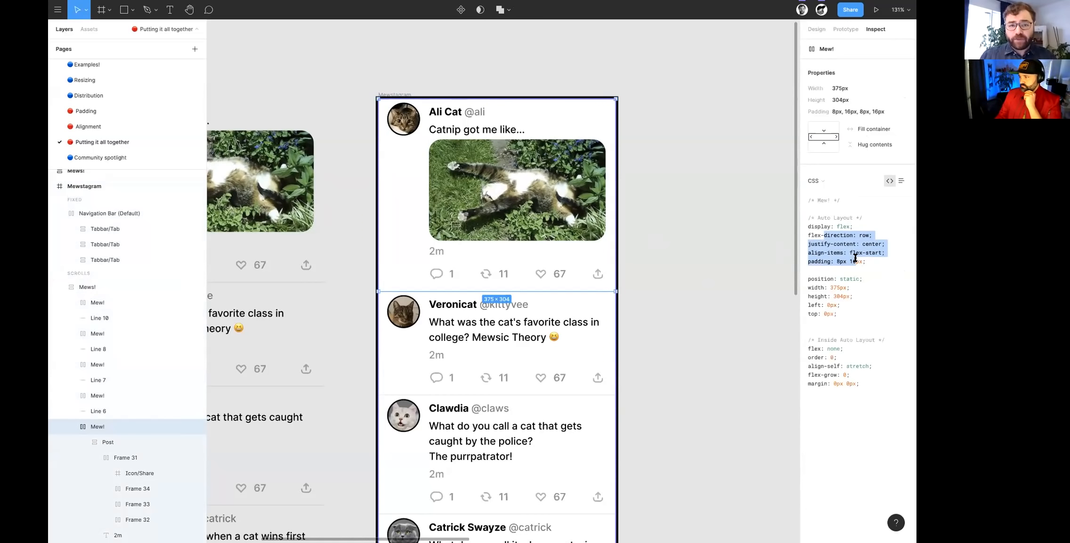
pyautogui.click(721, 274)
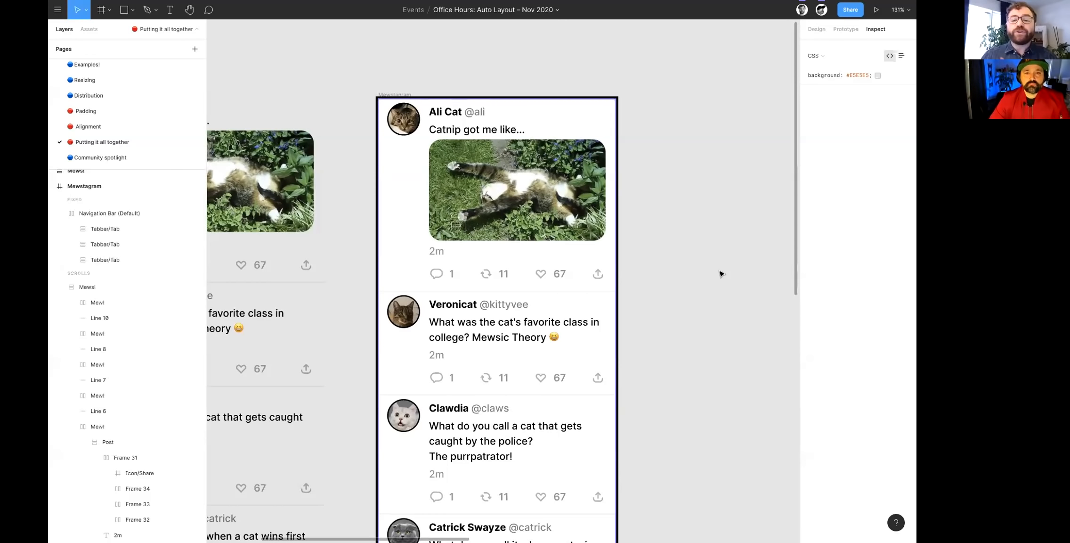
# - Inspect the generated CSS of the Mews! frame inside Mewstagram, highlighting its Auto Layout block from display to padding
pyautogui.click(506, 188)
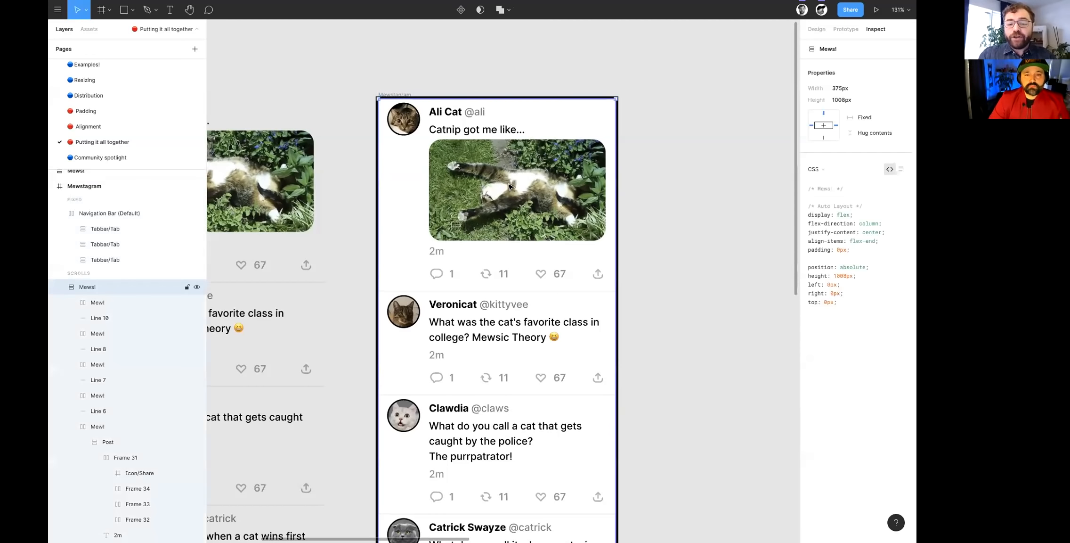
pyautogui.moveTo(851, 250); pyautogui.dragTo(813, 215)
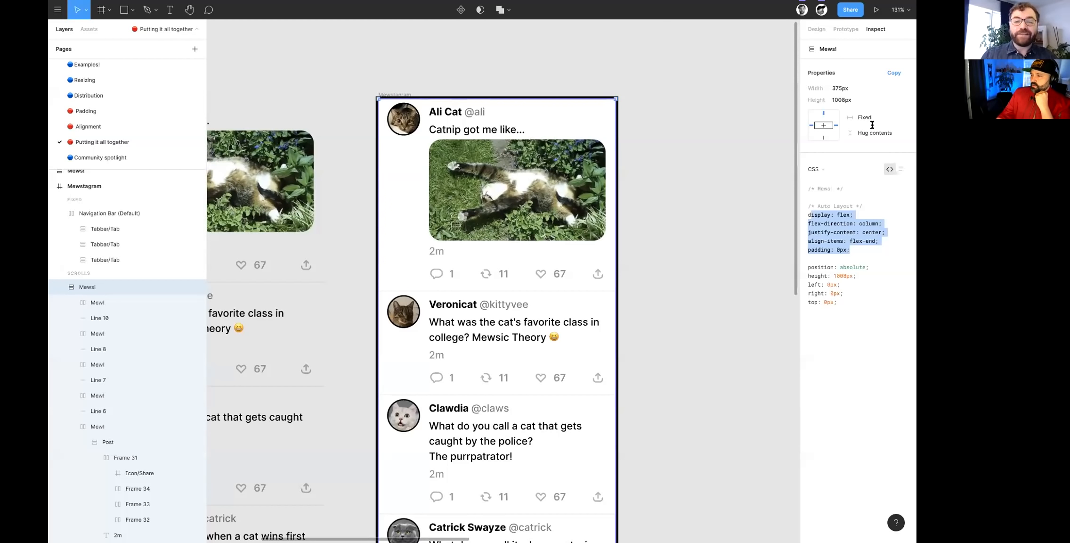
pyautogui.click(680, 218)
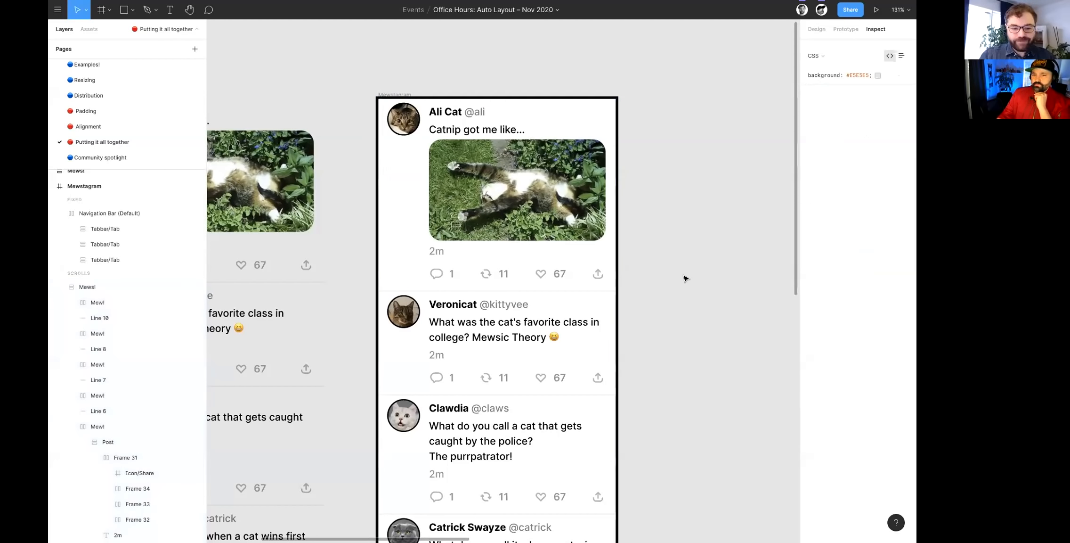
# - Select the whole Mewstagram frame and review its inspect code and its design properties
pyautogui.scroll(-3, 683, 306)
pyautogui.scroll(-2, 683, 332)
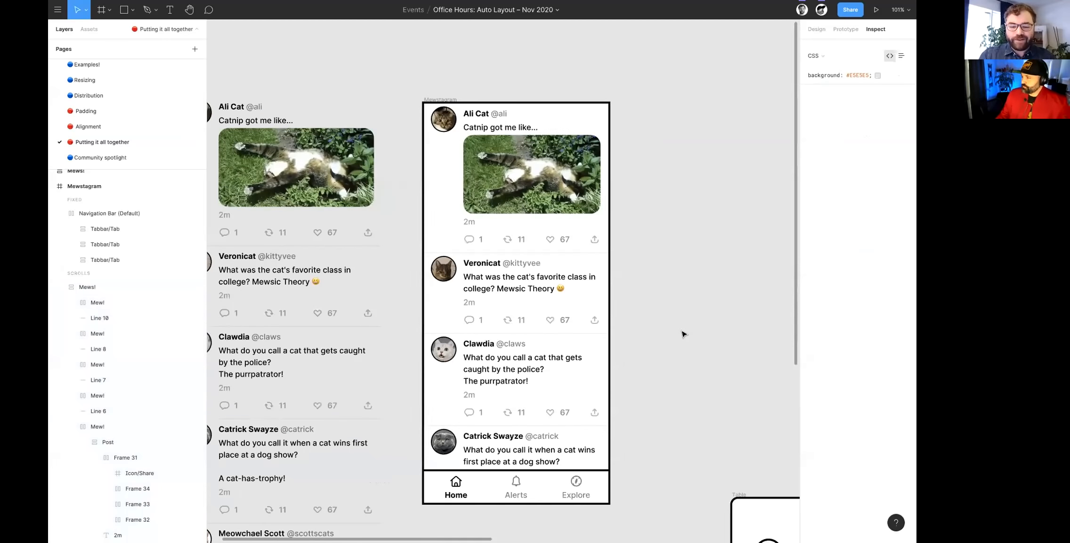
pyautogui.scroll(-2, 684, 332)
pyautogui.scroll(1, 527, 316)
pyautogui.scroll(-3, 524, 314)
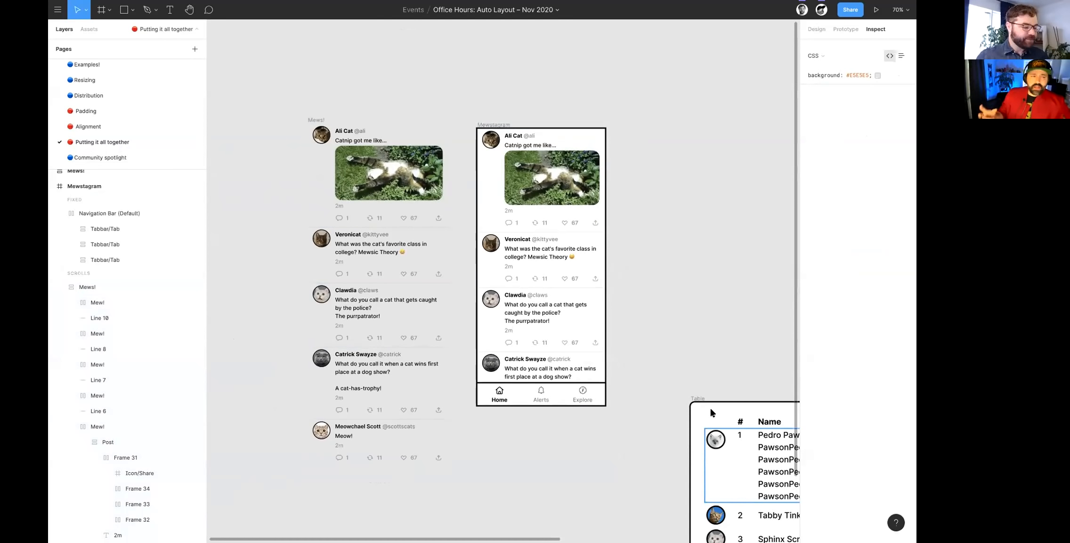
pyautogui.click(547, 325)
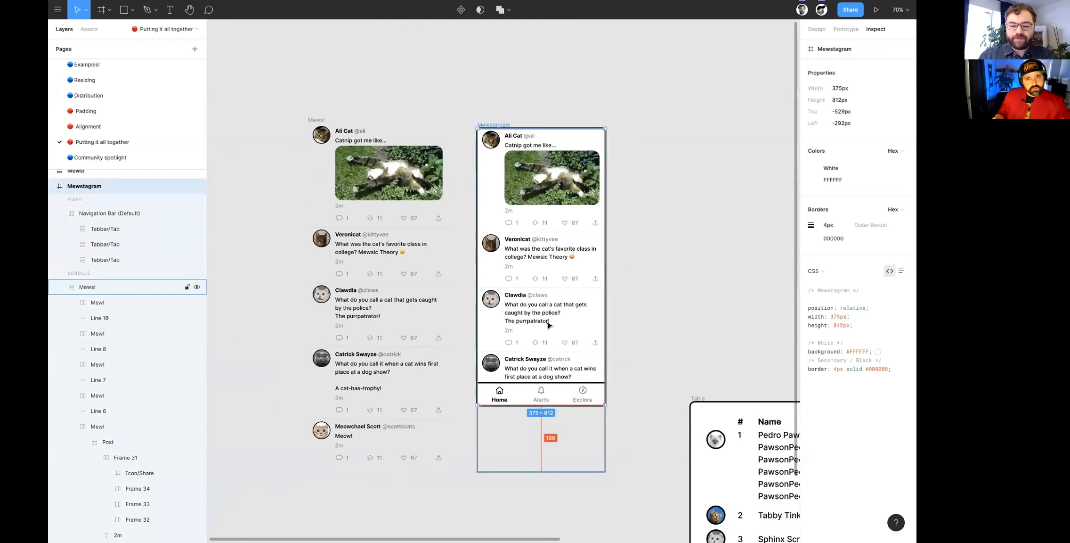
pyautogui.hotkey('shift', '2')
pyautogui.hotkey('shift', '2')
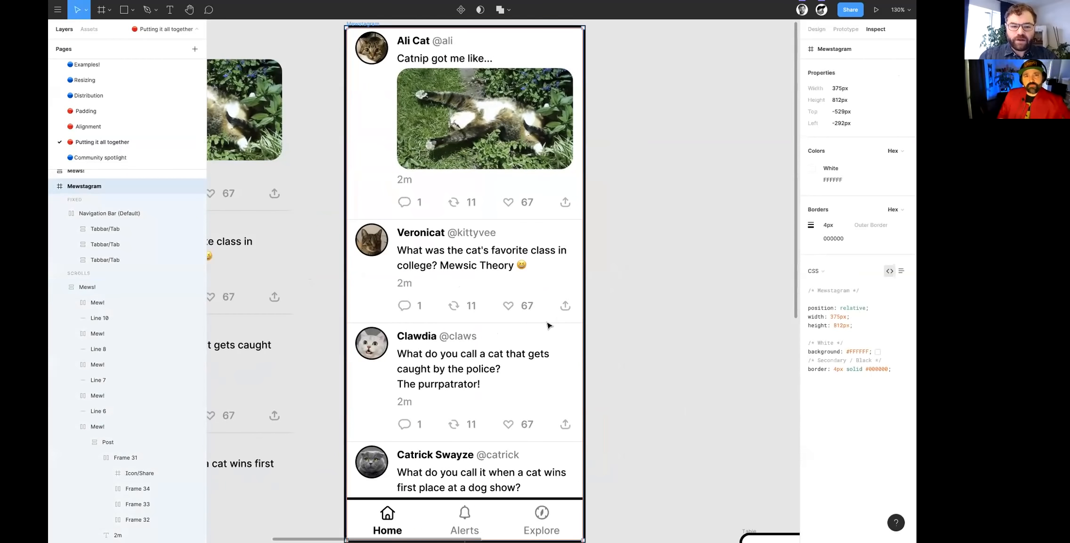
pyautogui.scroll(-4, 548, 324)
pyautogui.scroll(2, 515, 457)
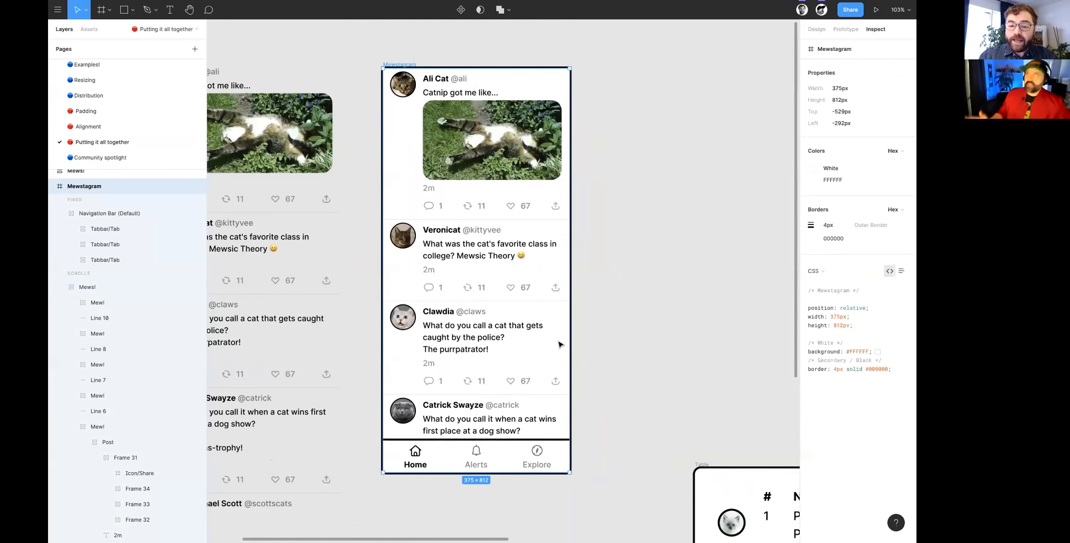
pyautogui.click(816, 31)
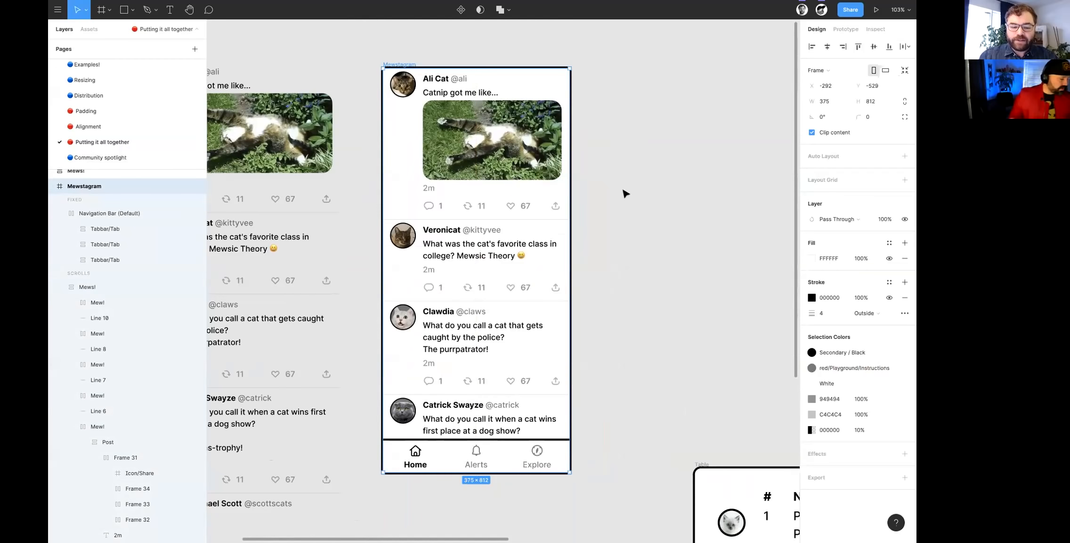
# - Toggle Fix position when scrolling off and back on for Mewstagram's Navigation Bar (Default)
pyautogui.scroll(3, 588, 281)
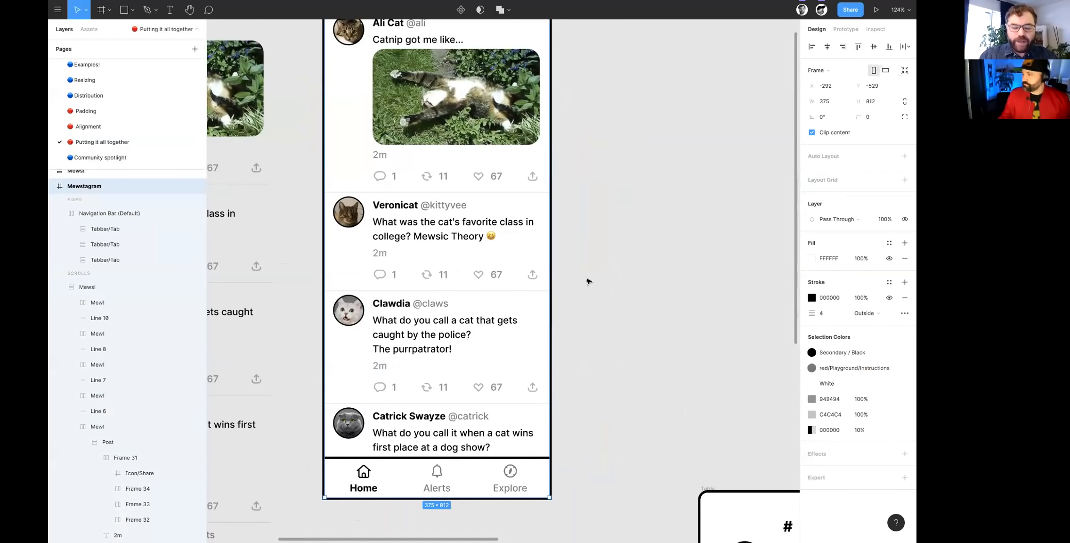
pyautogui.scroll(1, 588, 281)
pyautogui.scroll(-3, 588, 281)
pyautogui.hscroll(2, 587, 279)
pyautogui.hscroll(-3, 590, 257)
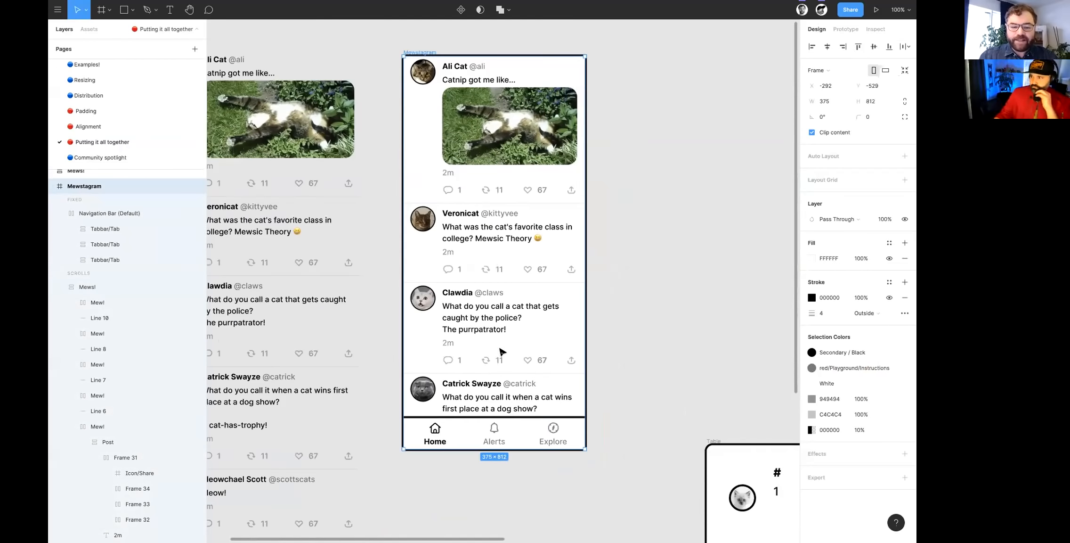
pyautogui.scroll(1, 523, 337)
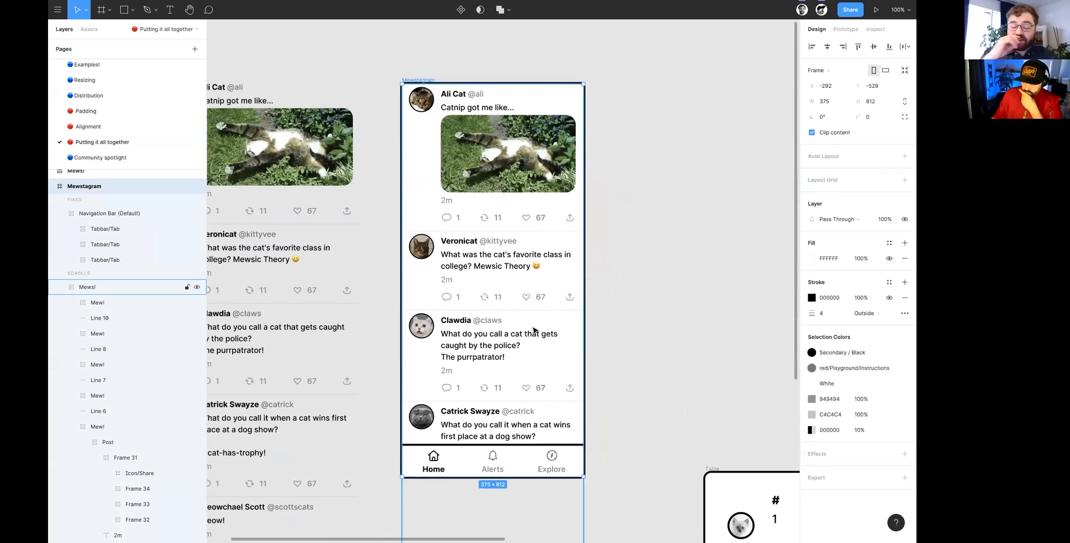
pyautogui.click(502, 473)
pyautogui.scroll(5, 513, 467)
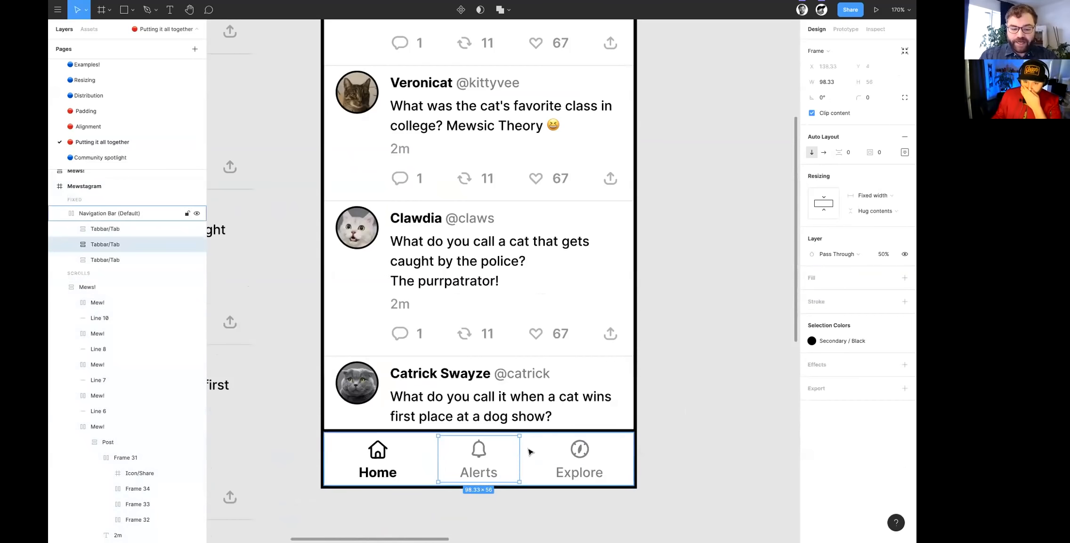
pyautogui.press('Escape')
pyautogui.click(532, 431)
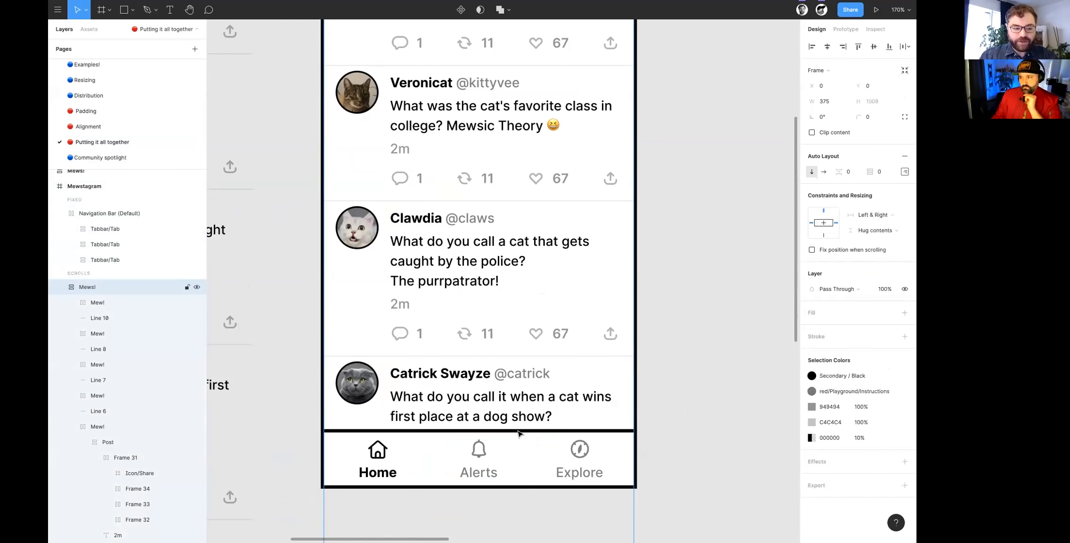
pyautogui.click(109, 213)
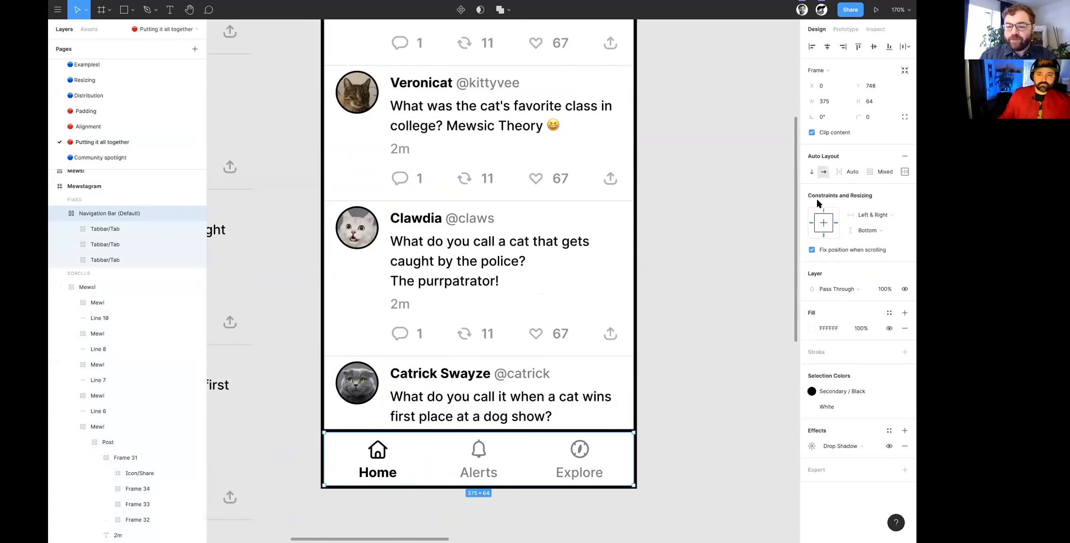
pyautogui.click(811, 250)
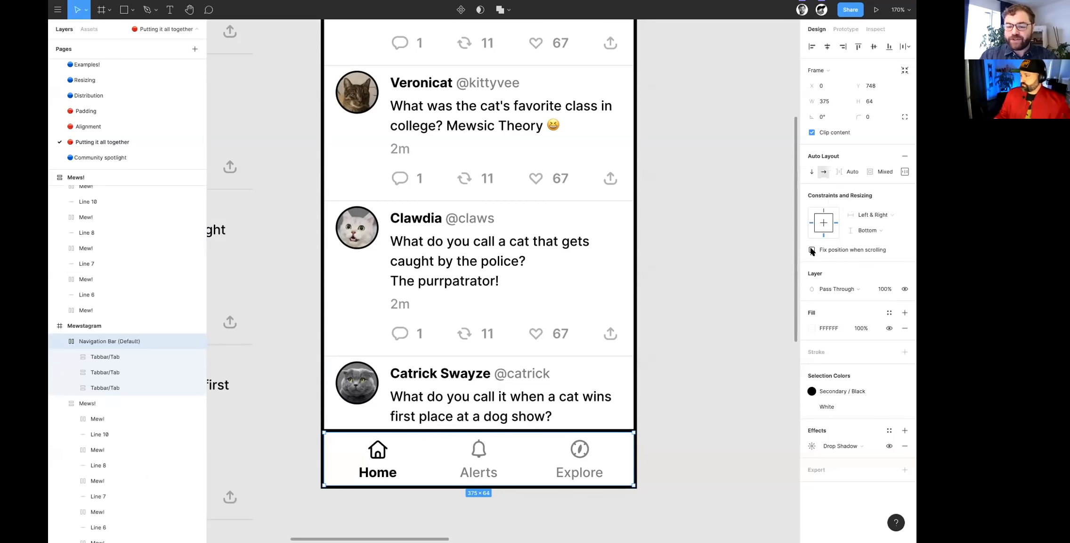
pyautogui.click(812, 250)
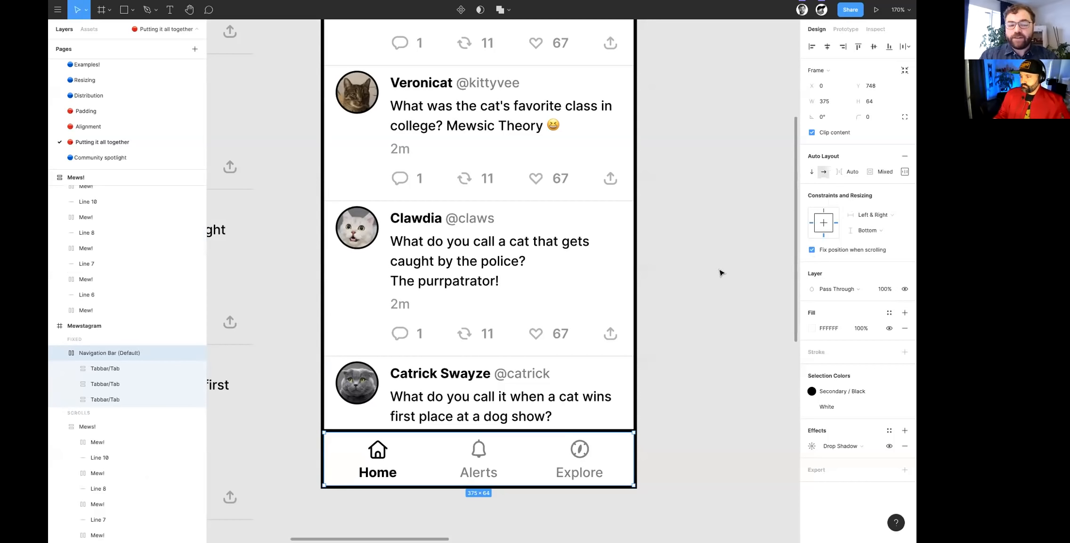
# - Turn off Clip content on the Mewstagram frame to reveal the posts overflowing below the navigation bar
pyautogui.scroll(1, 721, 273)
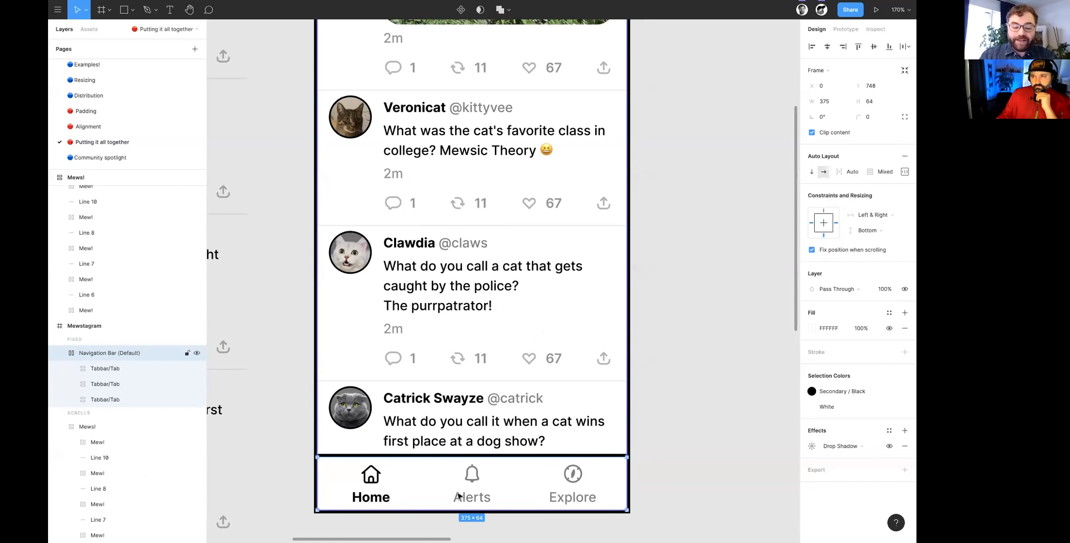
pyautogui.scroll(-5, 460, 498)
pyautogui.press('Escape')
pyautogui.scroll(-3, 427, 292)
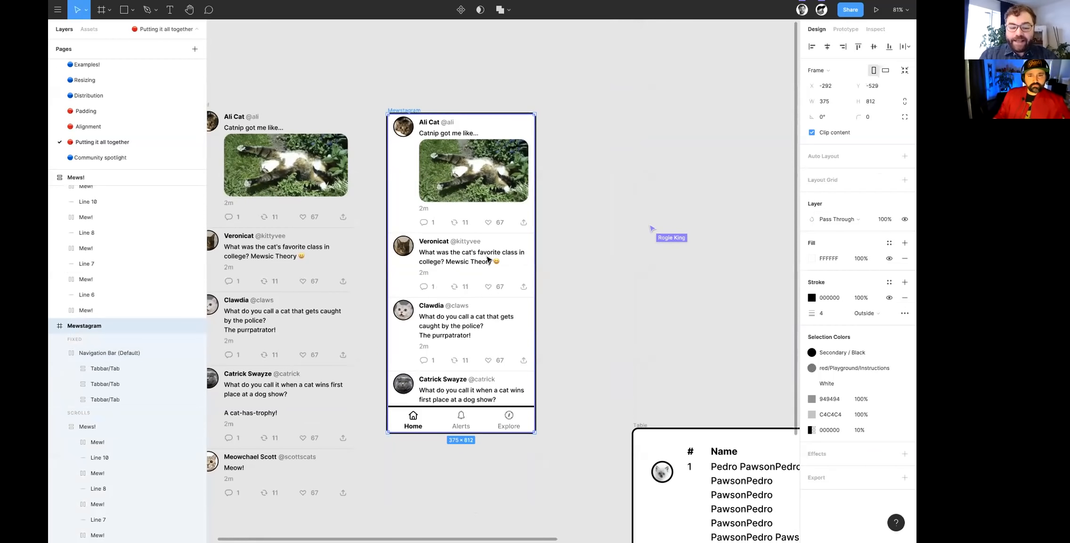
pyautogui.click(812, 133)
pyautogui.scroll(-2, 467, 205)
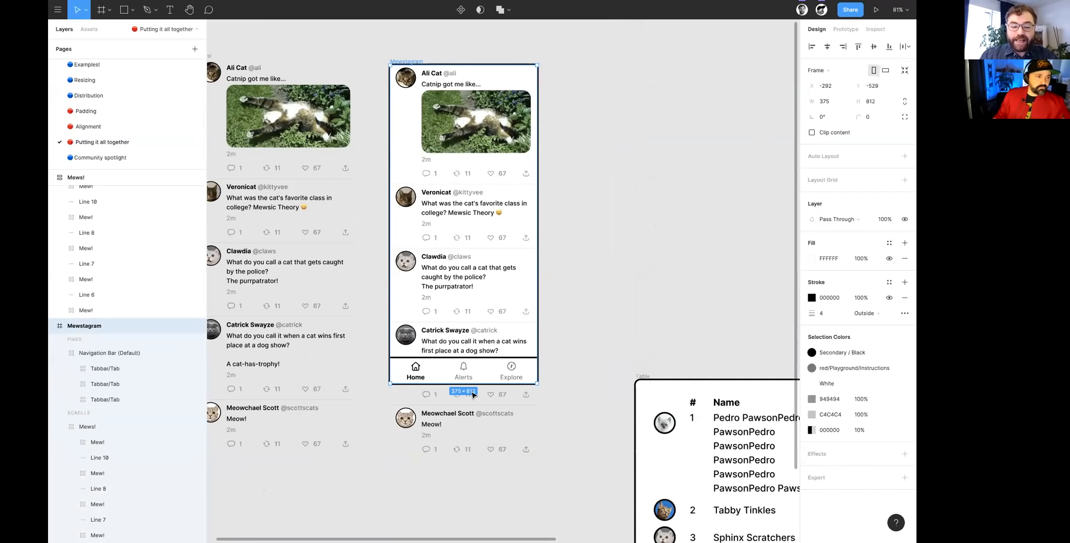
pyautogui.scroll(2, 474, 396)
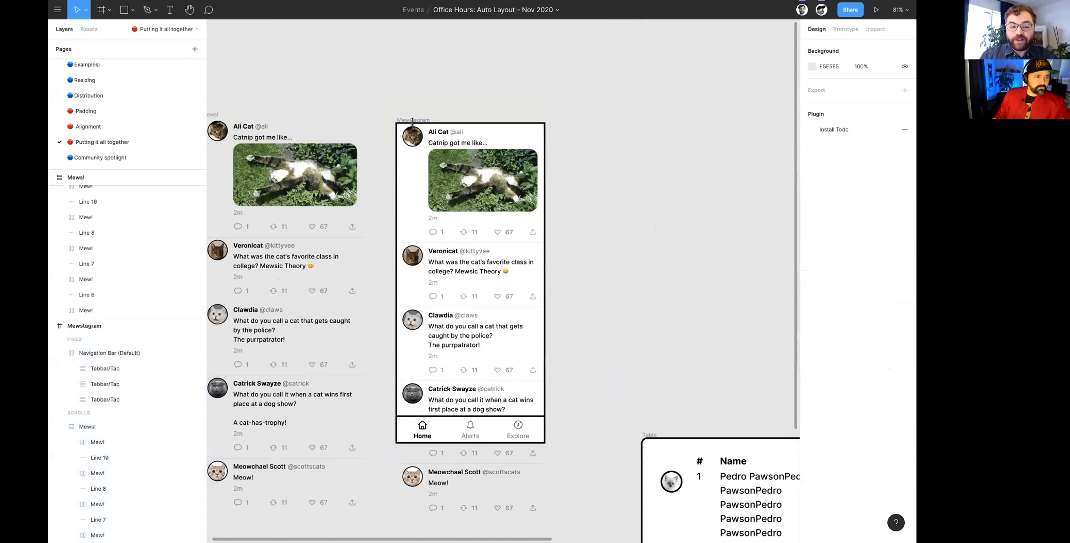
# - Turn Clip content back on for the Mewstagram frame and glance at its prototype settings
pyautogui.click(812, 133)
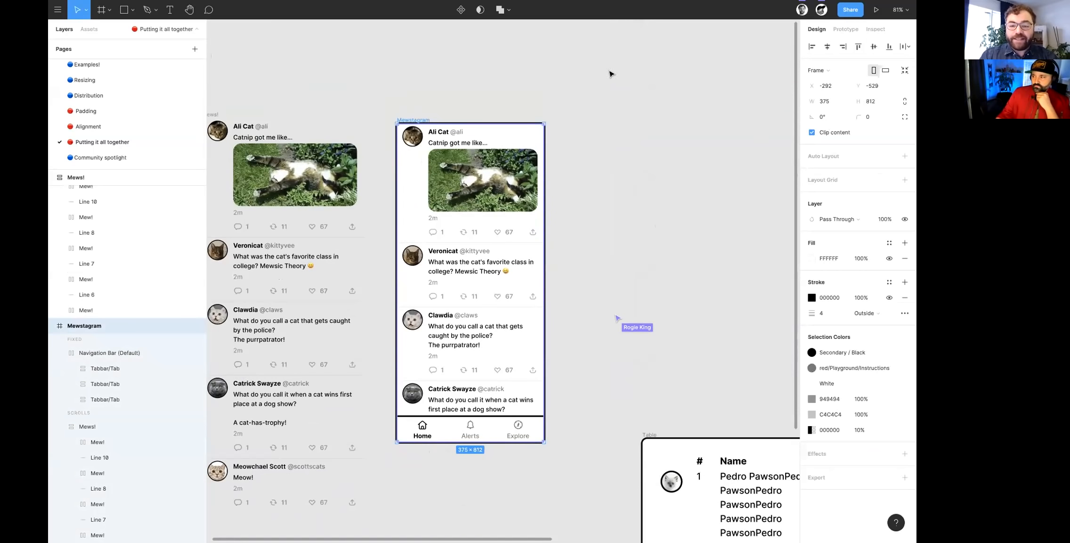
pyautogui.click(846, 31)
pyautogui.click(825, 31)
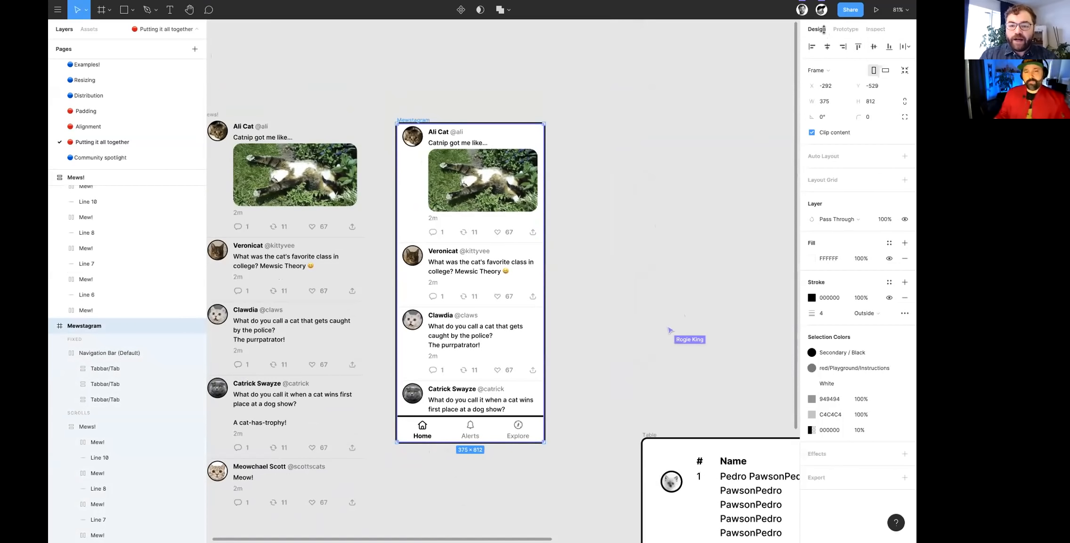
# - Compare the design properties of the Mews! list, the Mewstagram frame and its Navigation Bar (Default)
pyautogui.click(471, 330)
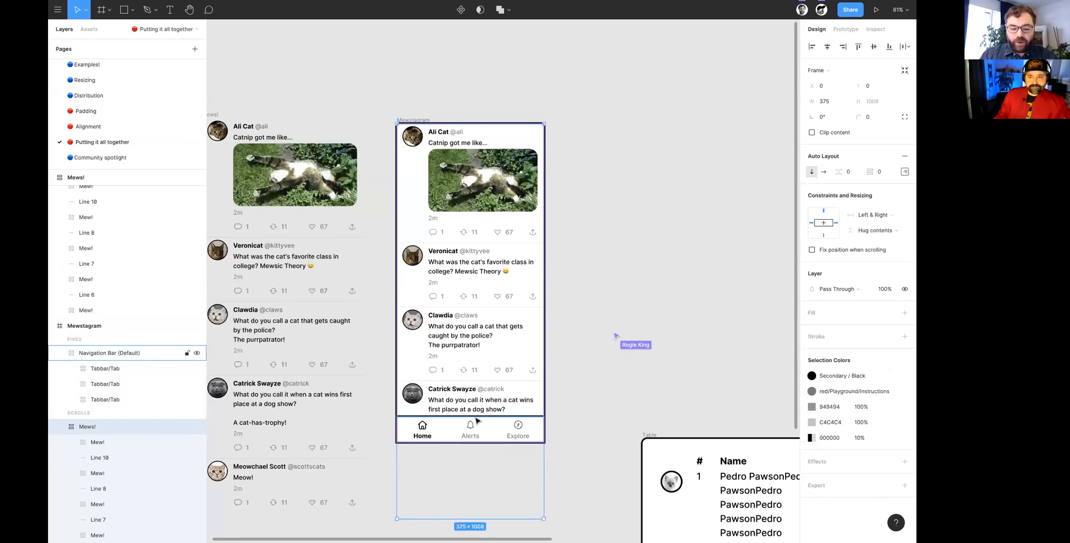
pyautogui.scroll(-3, 466, 320)
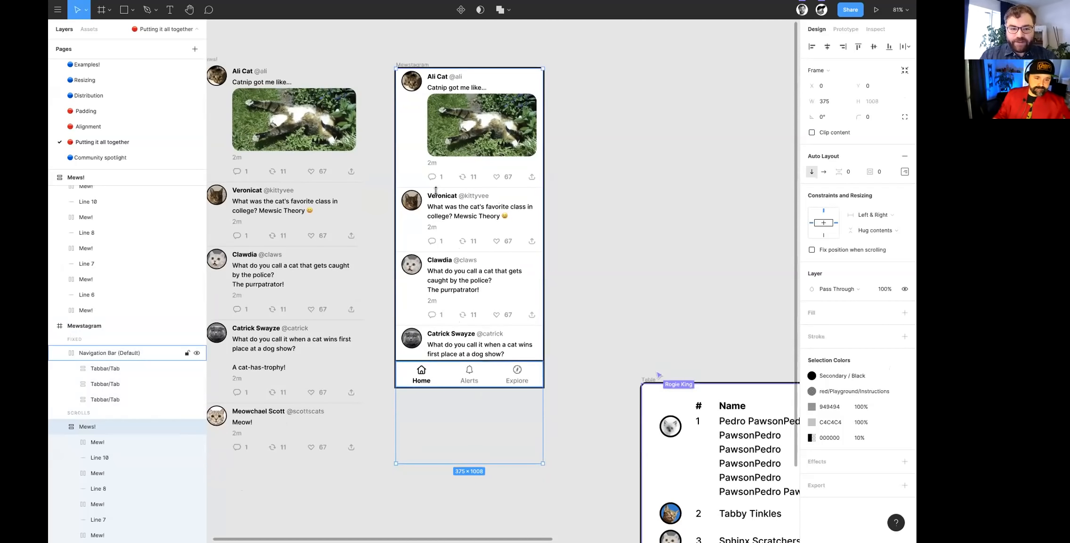
pyautogui.doubleClick(454, 230)
pyautogui.click(400, 60)
pyautogui.click(403, 64)
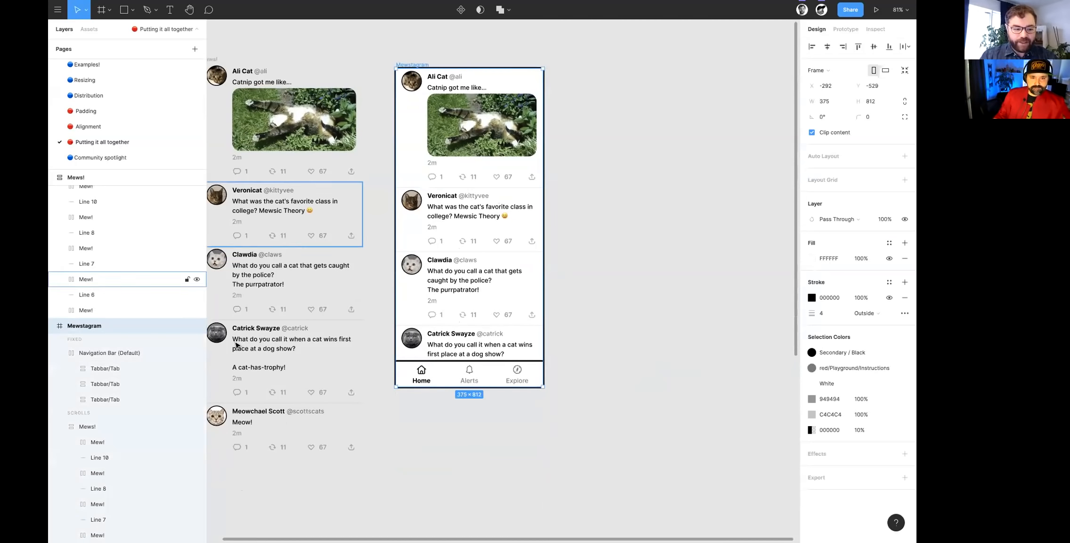
pyautogui.click(99, 357)
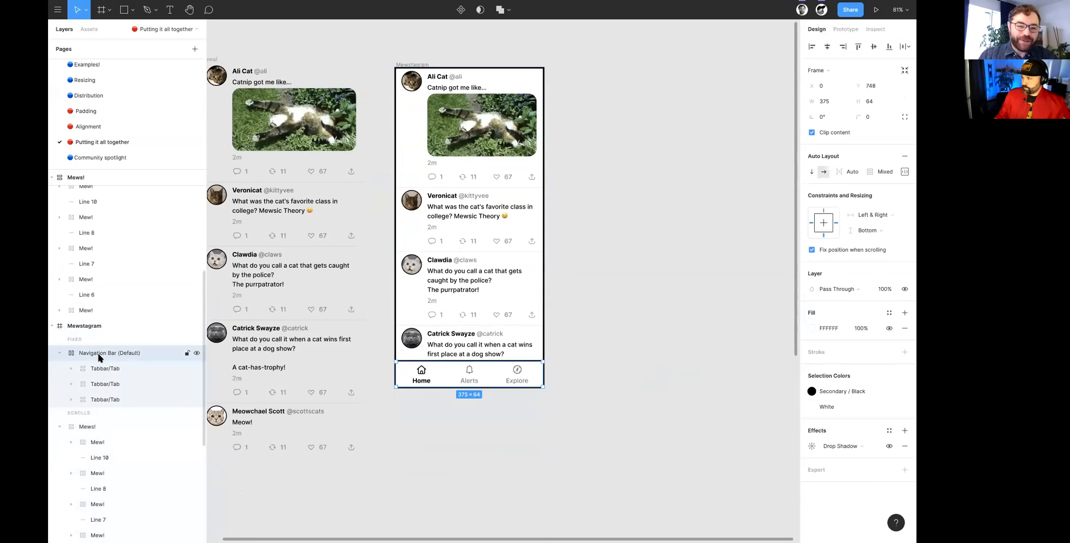
pyautogui.click(88, 426)
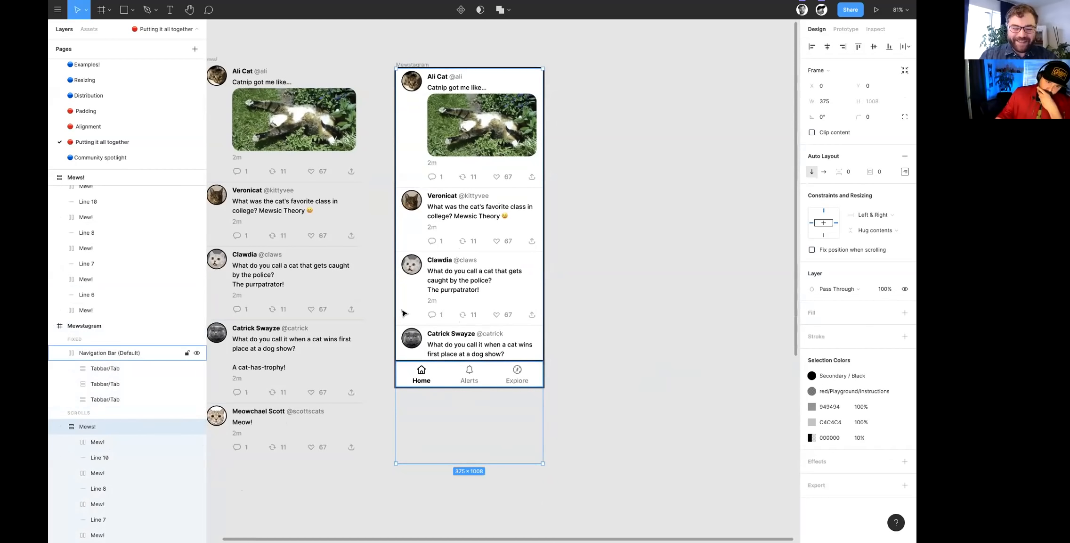
pyautogui.scroll(-1, 107, 440)
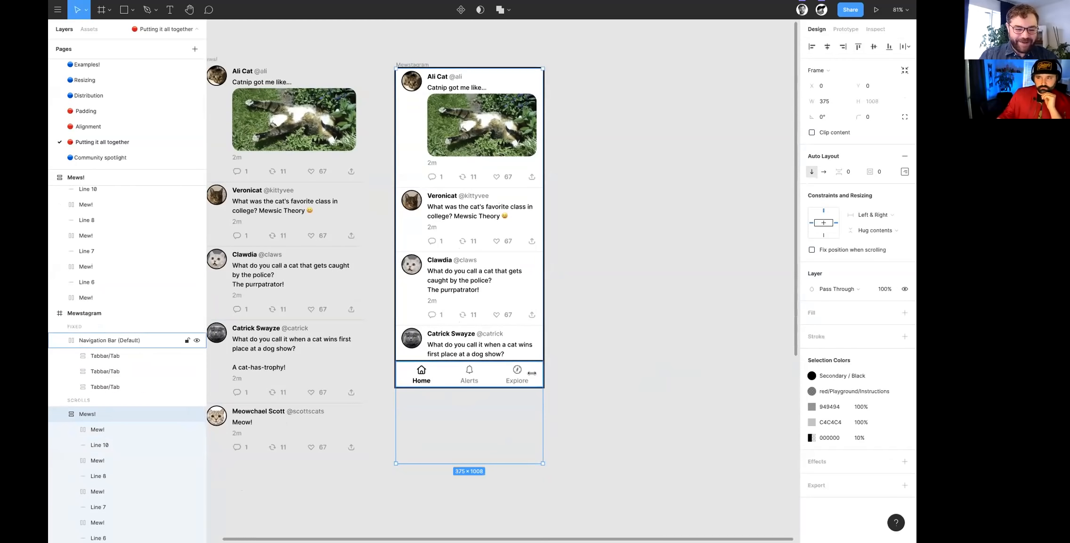
# - Stretch the Mewstagram frame downward to a height of 1112 and select its navigation bar
pyautogui.click(419, 65)
pyautogui.moveTo(471, 388); pyautogui.dragTo(472, 505)
pyautogui.click(487, 376)
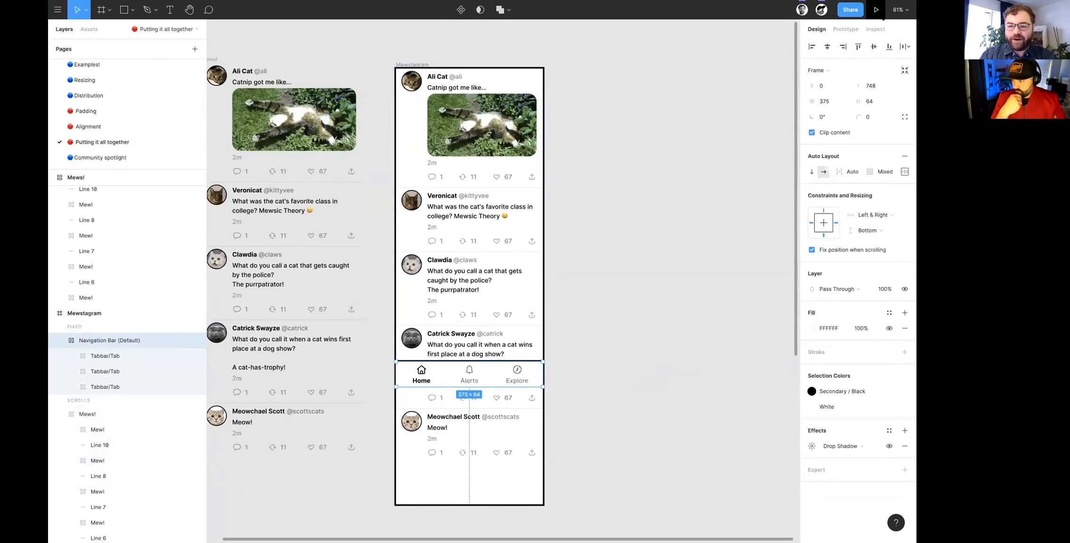
# - Present the Mewstagram prototype and take the browser window out of full screen
pyautogui.click(876, 10)
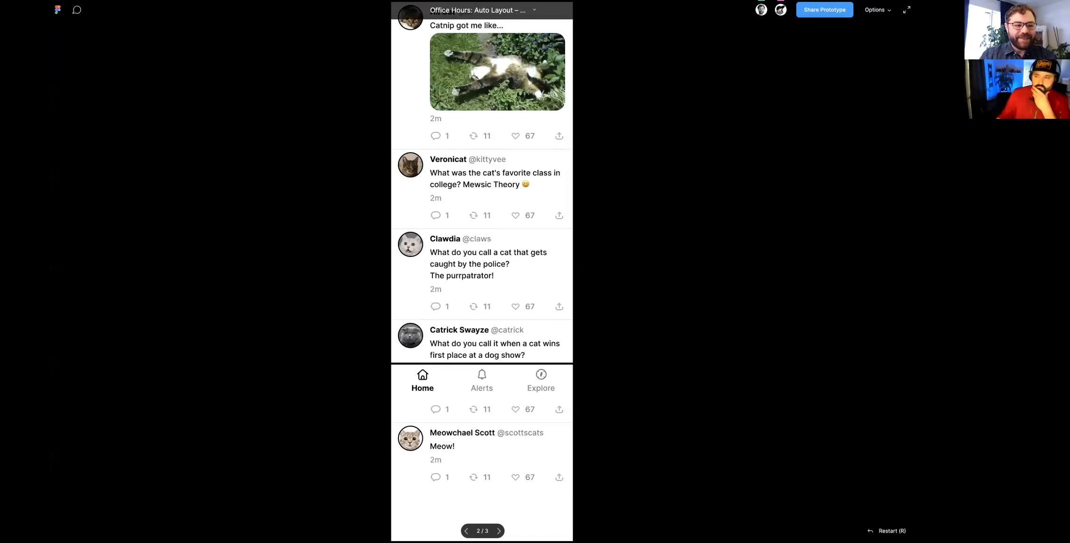
pyautogui.click(76, 17)
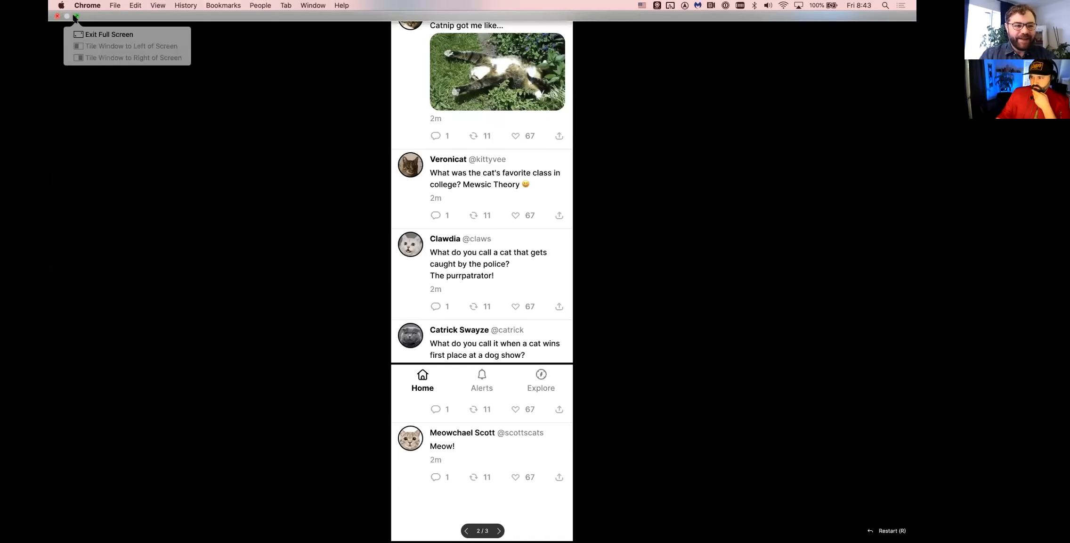
pyautogui.click(75, 17)
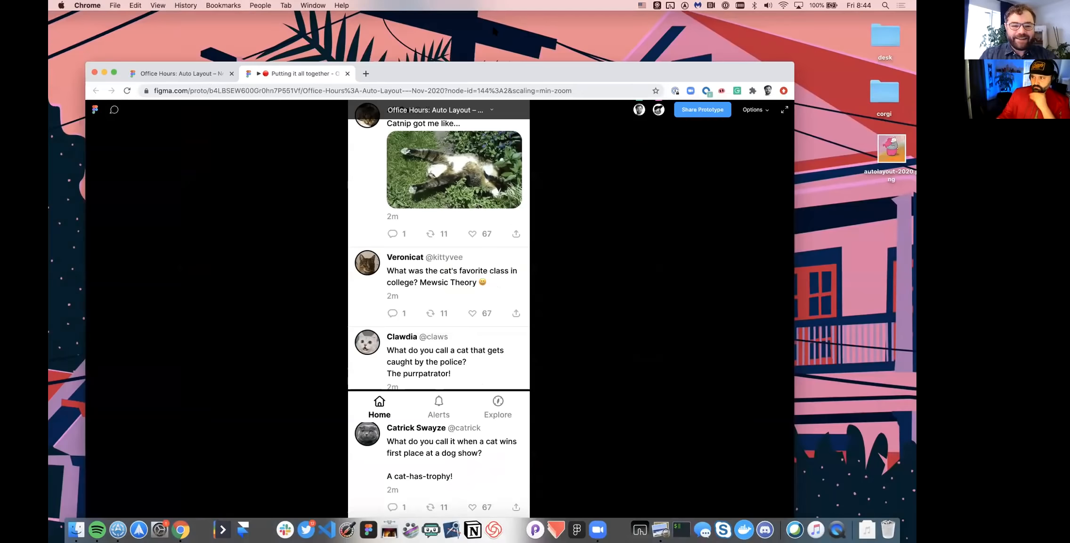
pyautogui.moveTo(494, 31); pyautogui.dragTo(511, 23)
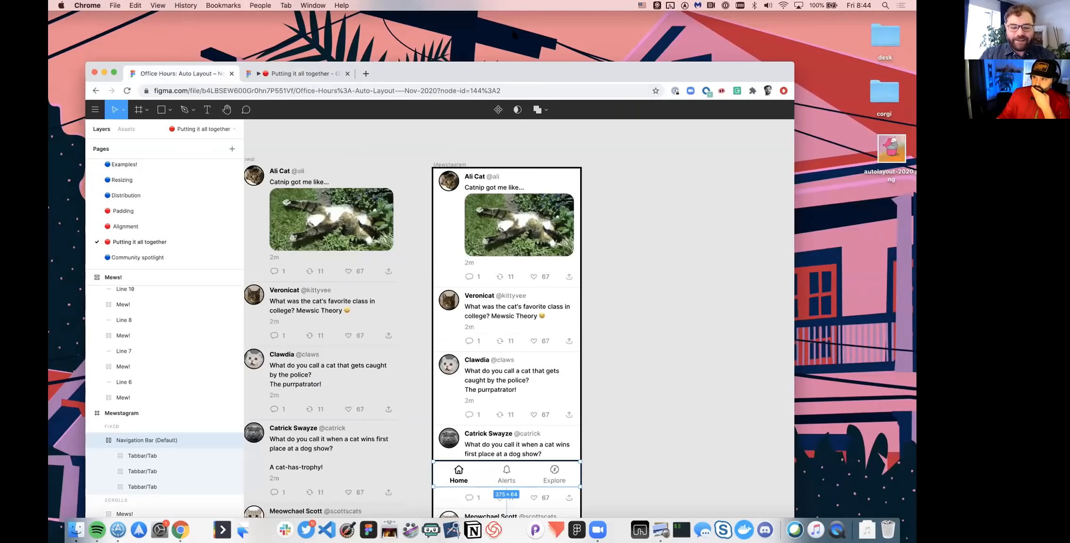
# - Undo the Mewstagram frame's height change, clear the selection and check the frame in the prototype preview
pyautogui.scroll(-3, 565, 306)
pyautogui.press('super+z')
pyautogui.press('super+z')
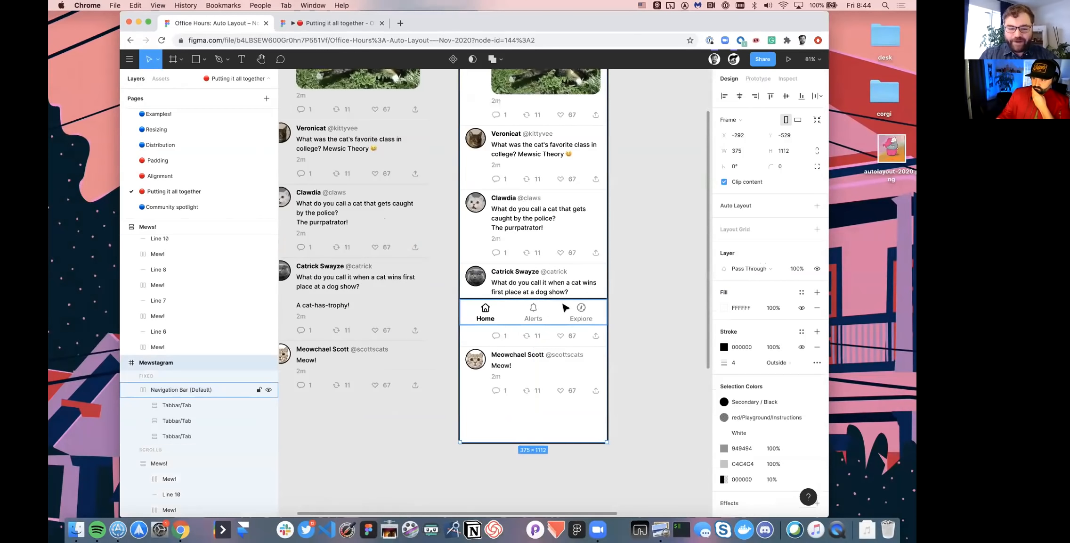
pyautogui.click(646, 251)
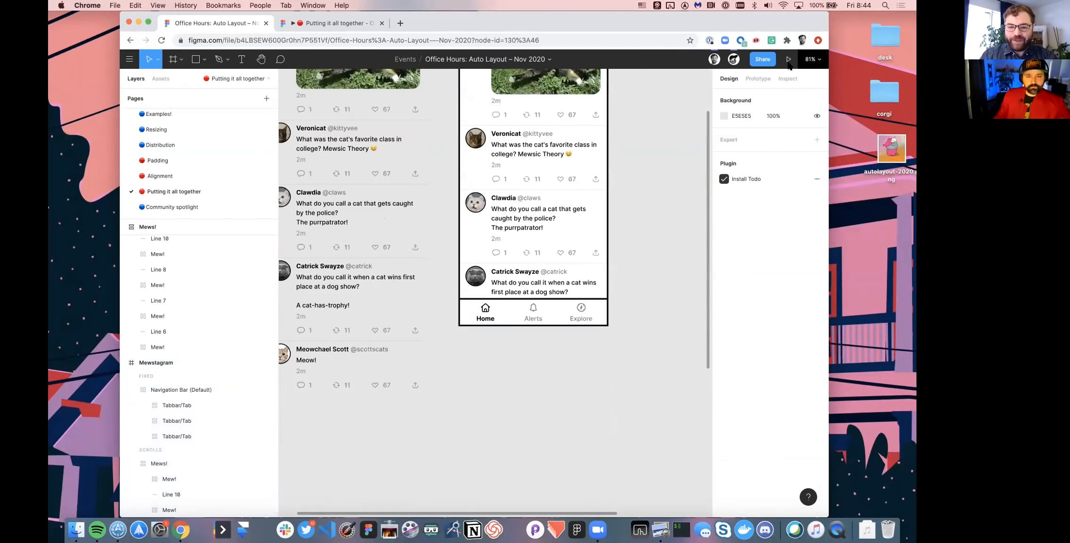
pyautogui.click(339, 23)
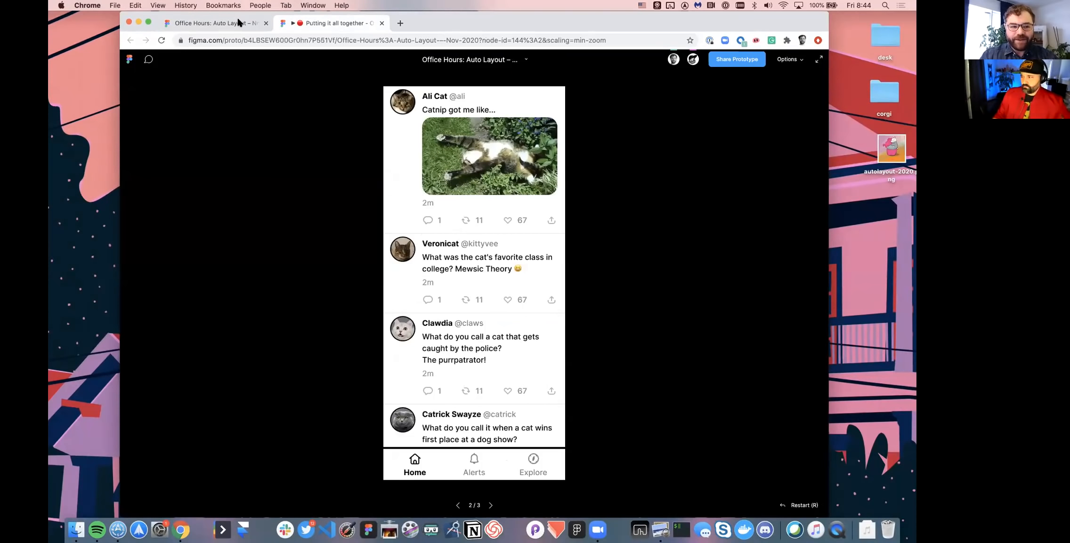
# - Back in the design file, set the Mewstagram frame's overflow behavior to Vertical Scrolling
pyautogui.click(241, 23)
pyautogui.scroll(4, 436, 130)
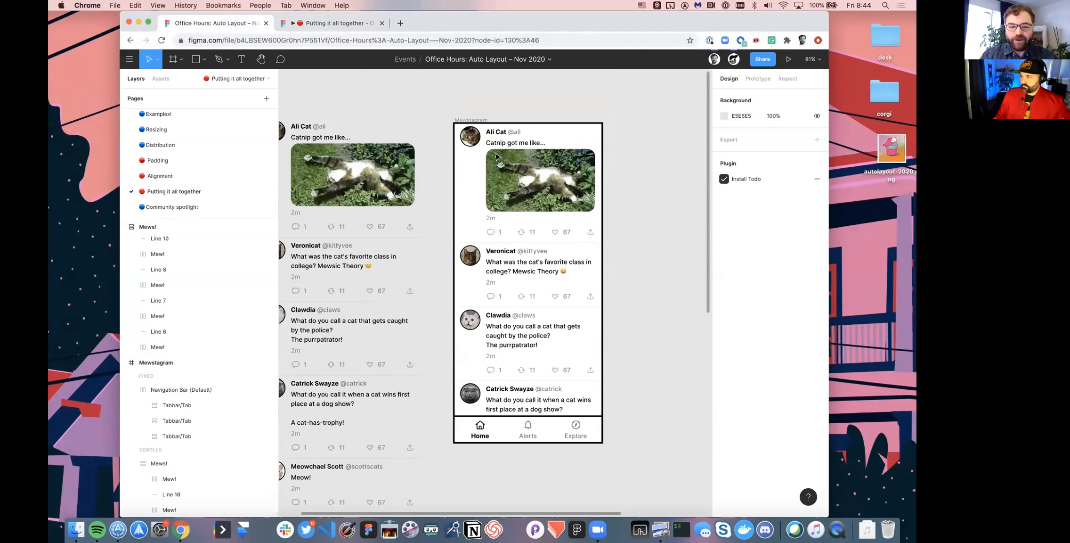
pyautogui.click(544, 153)
pyautogui.click(758, 78)
pyautogui.click(752, 140)
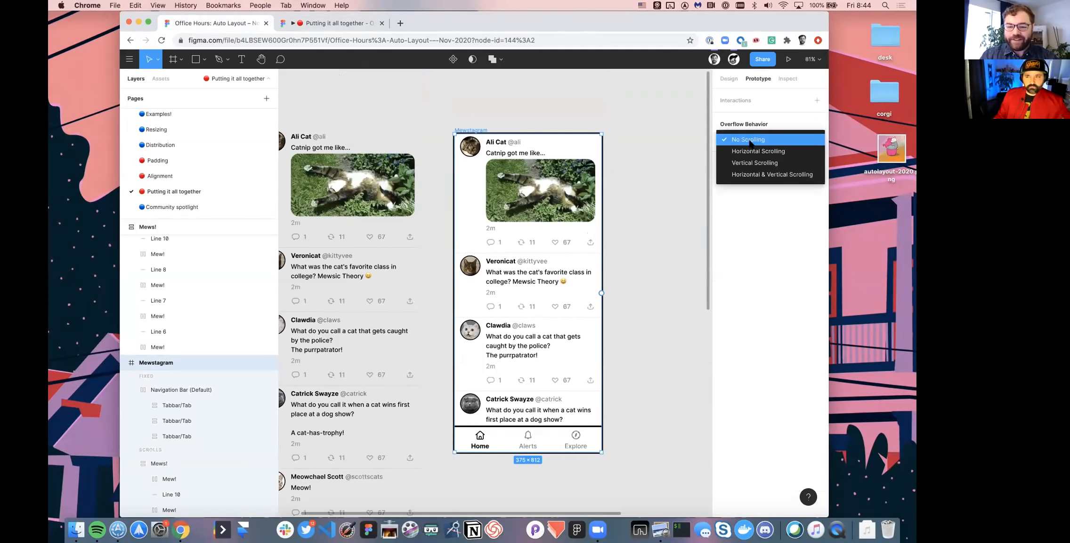
pyautogui.click(754, 163)
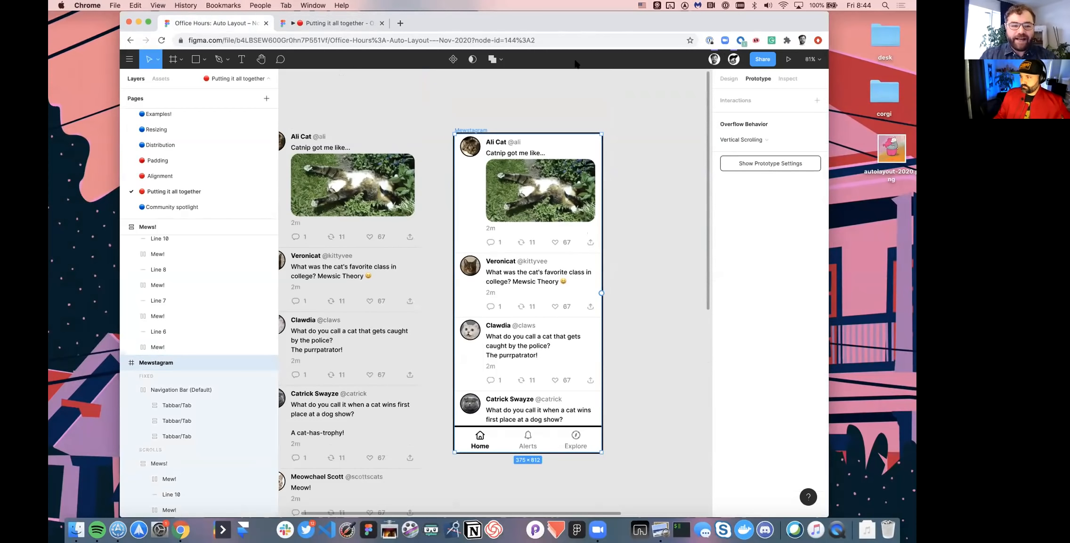
# - Test vertical scrolling of the Mewstagram posts behind the fixed navigation bar in the prototype preview
pyautogui.moveTo(586, 31); pyautogui.dragTo(575, 61)
pyautogui.click(334, 54)
pyautogui.scroll(-2, 538, 218)
pyautogui.scroll(2, 538, 220)
pyautogui.moveTo(733, 56); pyautogui.dragTo(760, 12)
pyautogui.scroll(-4, 473, 265)
pyautogui.scroll(4, 473, 265)
pyautogui.scroll(-4, 473, 265)
pyautogui.scroll(4, 474, 265)
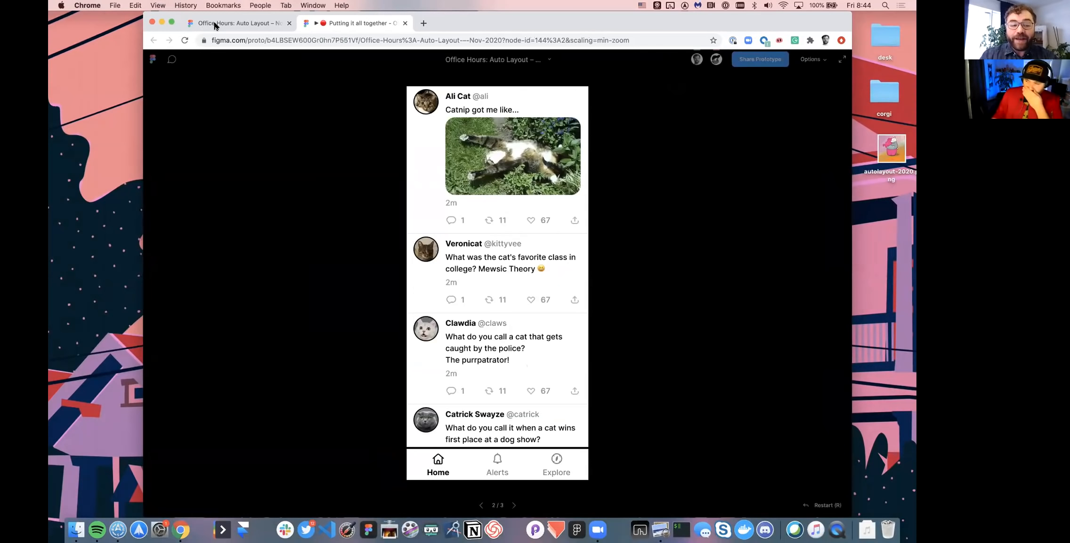
# - Show the Mewstagram prototype in full screen and scroll through its posts and back up
pyautogui.click(172, 24)
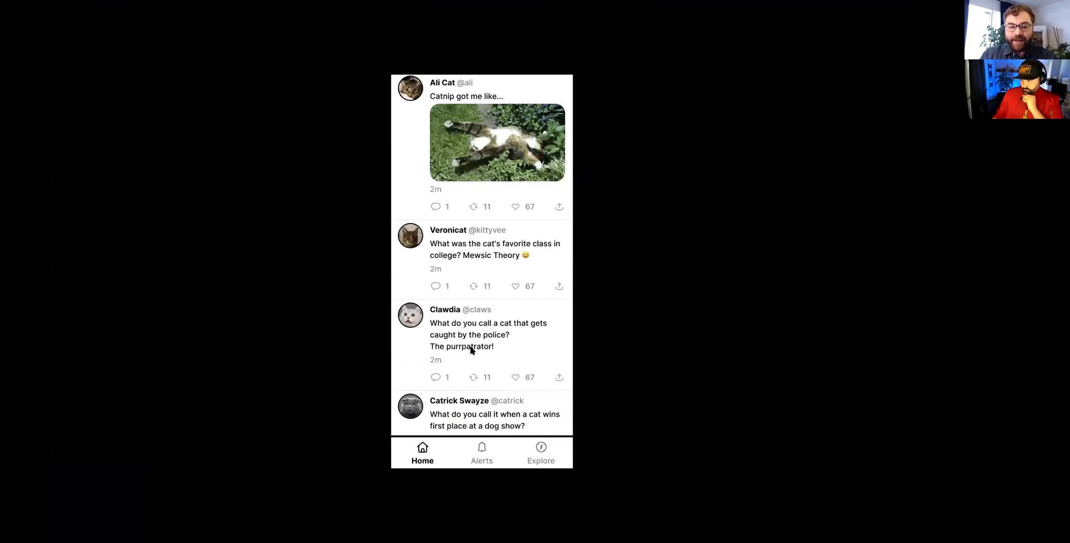
pyautogui.scroll(-2, 470, 348)
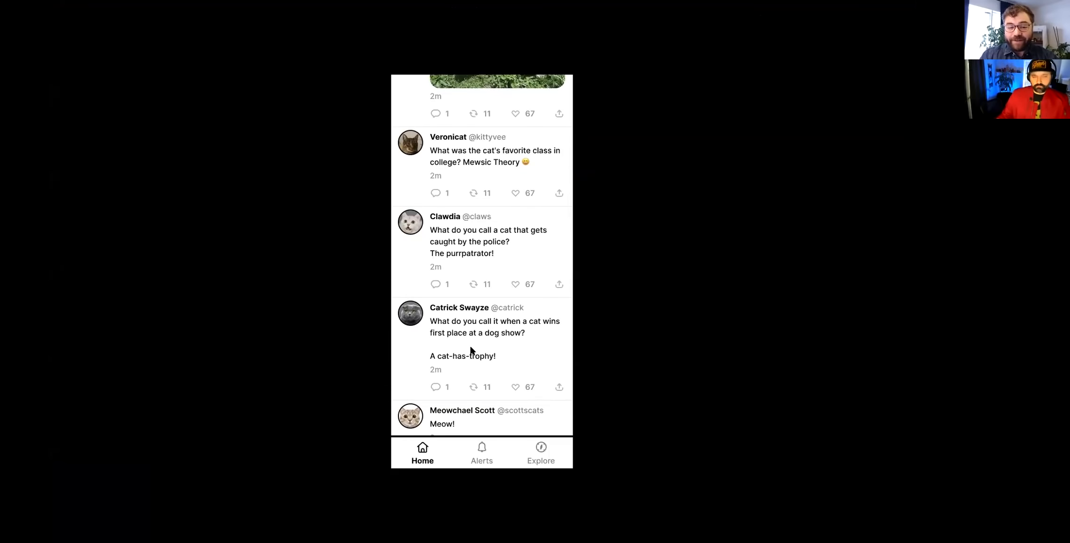
pyautogui.scroll(2, 471, 350)
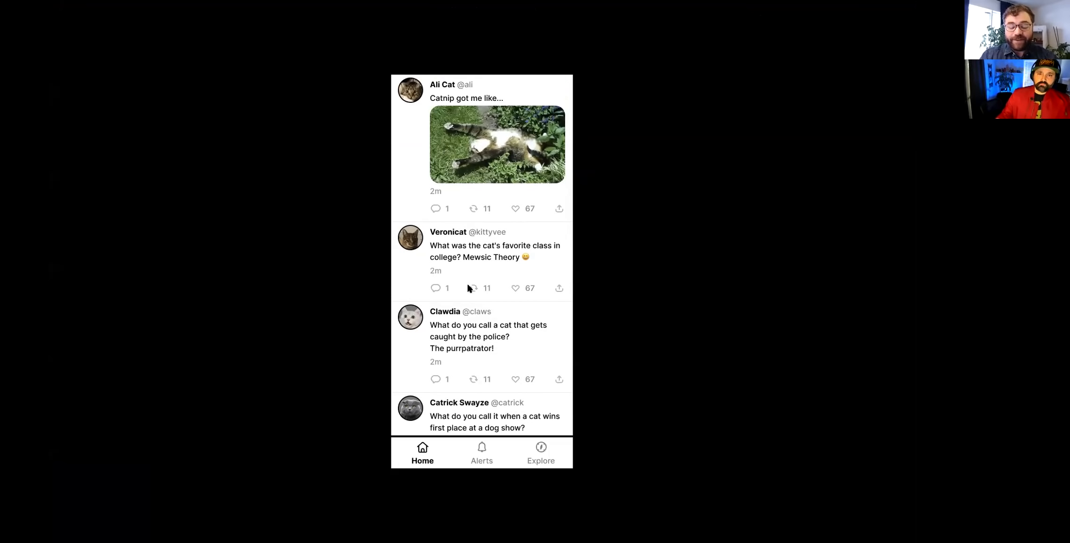
pyautogui.scroll(-2, 470, 288)
pyautogui.scroll(2, 469, 289)
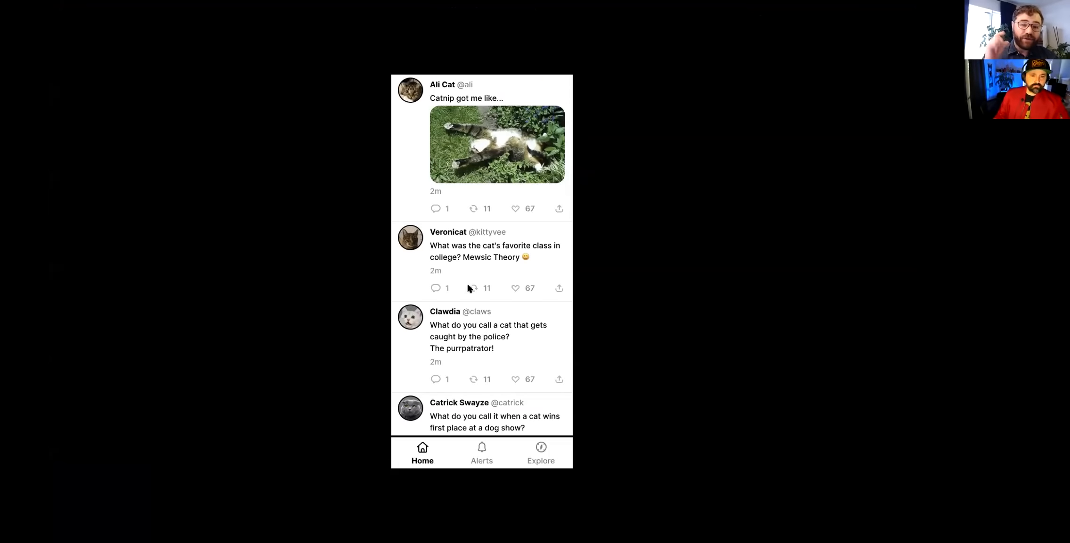
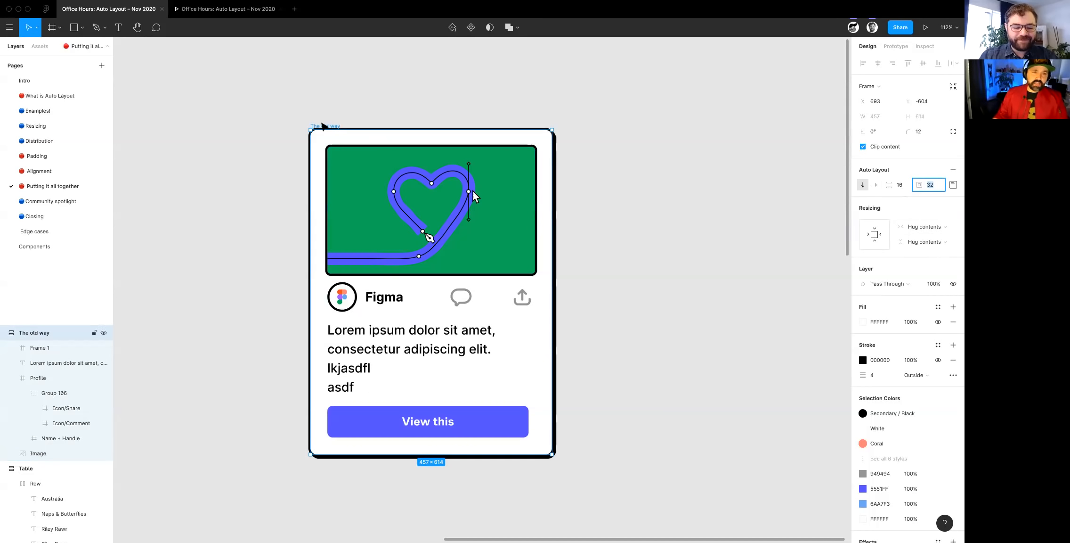
# - Append "asdfasdfasdfasf" to the last line of the card's Lorem ipsum text, followed by the lines "asd" and "ads"
pyautogui.doubleClick(358, 379)
pyautogui.click(358, 379)
pyautogui.write('asdfasdfasdfasf')
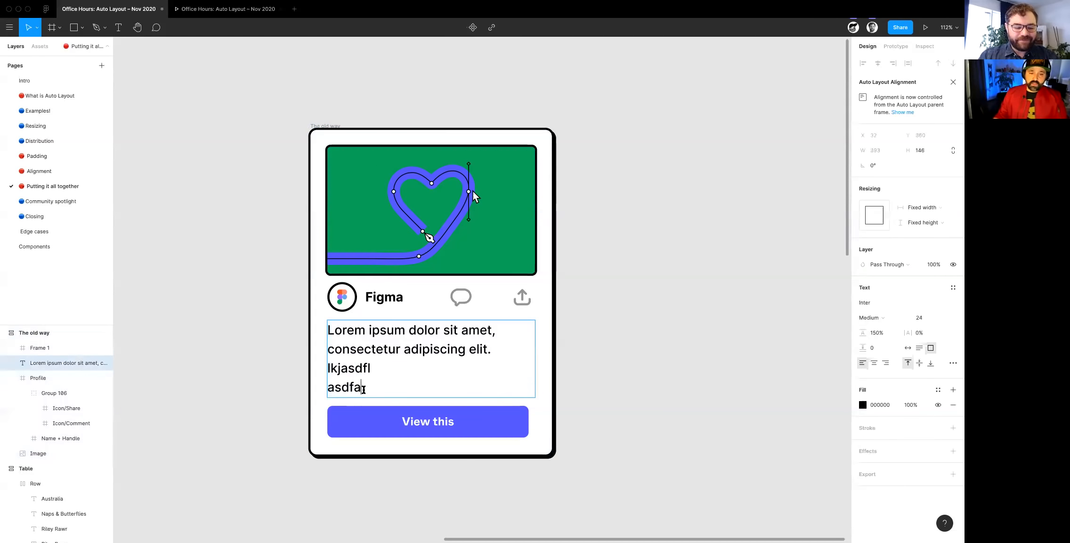
pyautogui.press('Return')
pyautogui.write('asdfasdfasf')
pyautogui.press('Return')
pyautogui.press('Return')
pyautogui.write('ads')
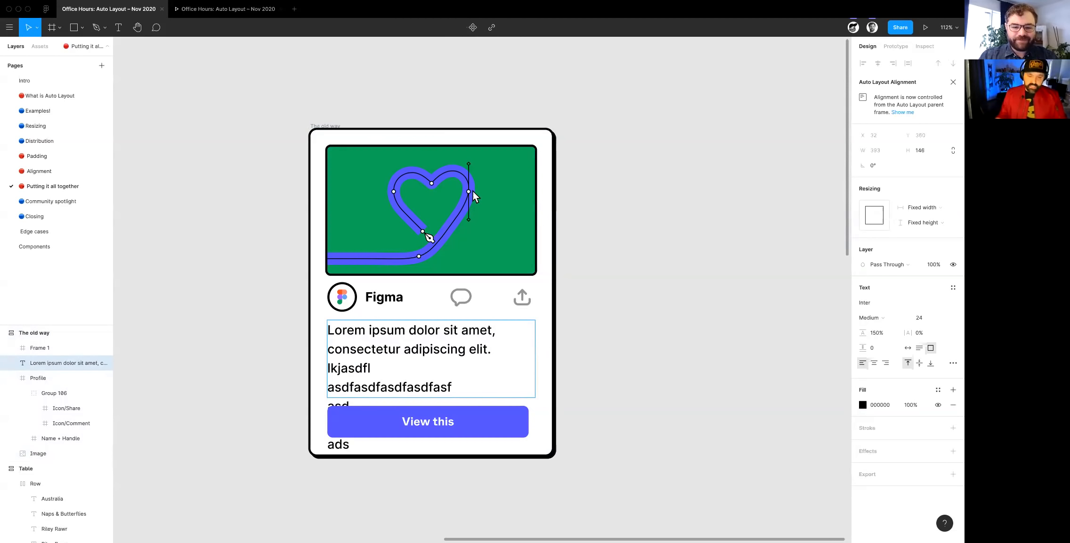
# - Undo the extra lines added to the Lorem ipsum text and clear the selection
pyautogui.press('super+z')
pyautogui.press('super+z')
pyautogui.press('super+z')
pyautogui.click(640, 332)
# - Try widening The old way card frame to about 771, then undo the resize
pyautogui.click(489, 211)
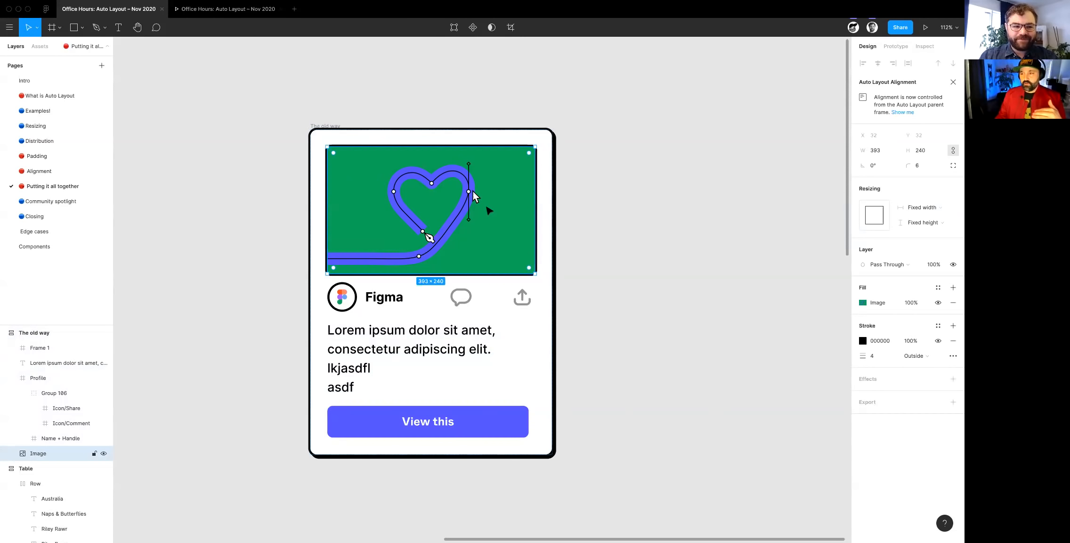
pyautogui.click(326, 134)
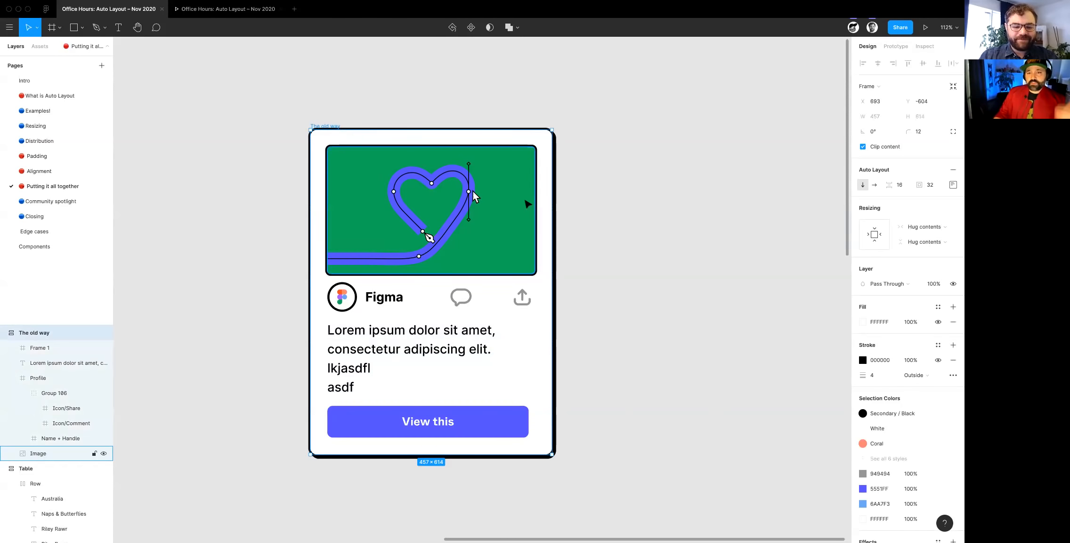
pyautogui.moveTo(555, 208); pyautogui.dragTo(722, 213)
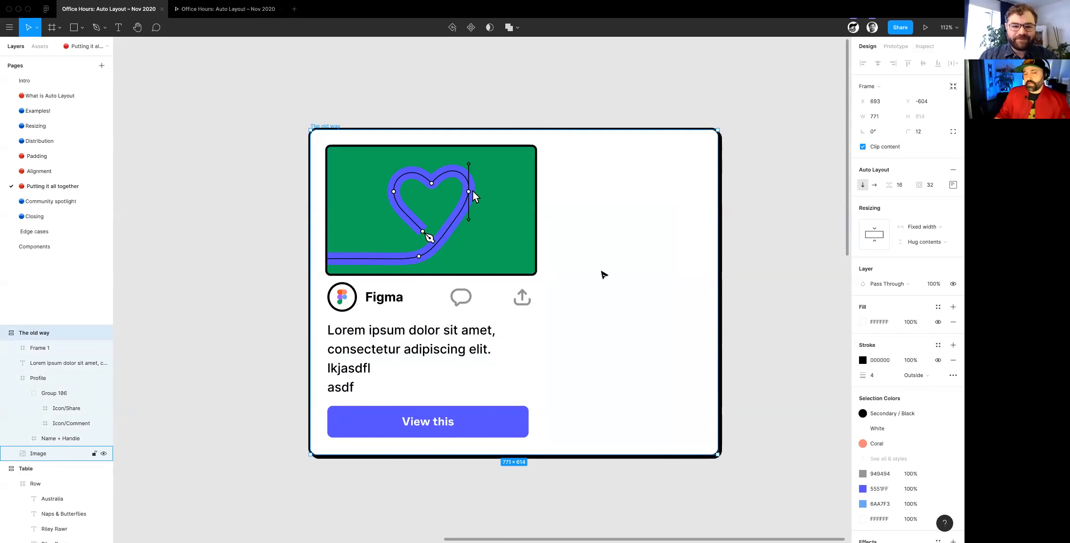
pyautogui.press('super+z')
# - Set the card image's horizontal resizing to Fill container
pyautogui.moveTo(746, 280); pyautogui.dragTo(414, 209)
pyautogui.click(415, 207)
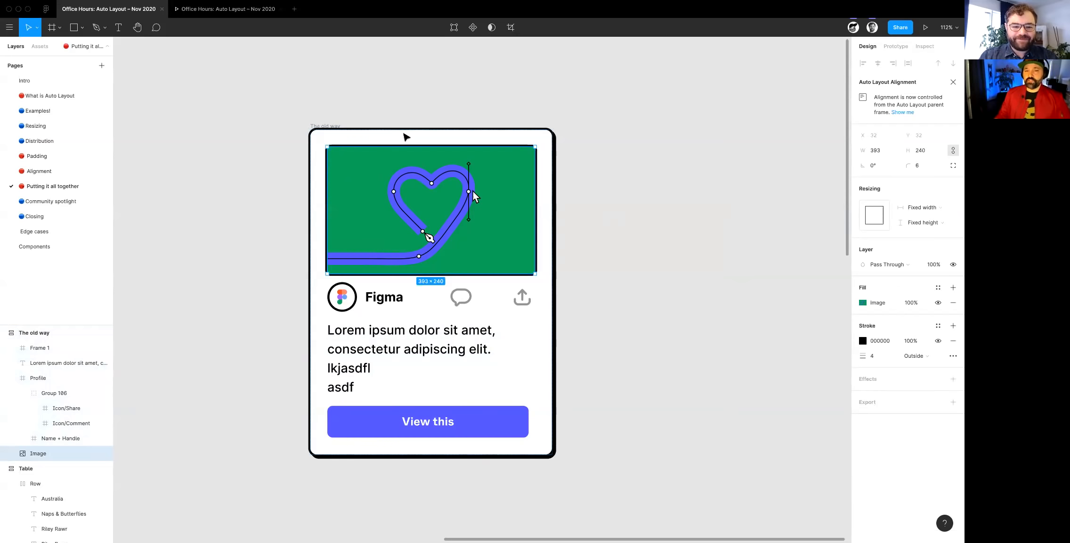
pyautogui.click(922, 208)
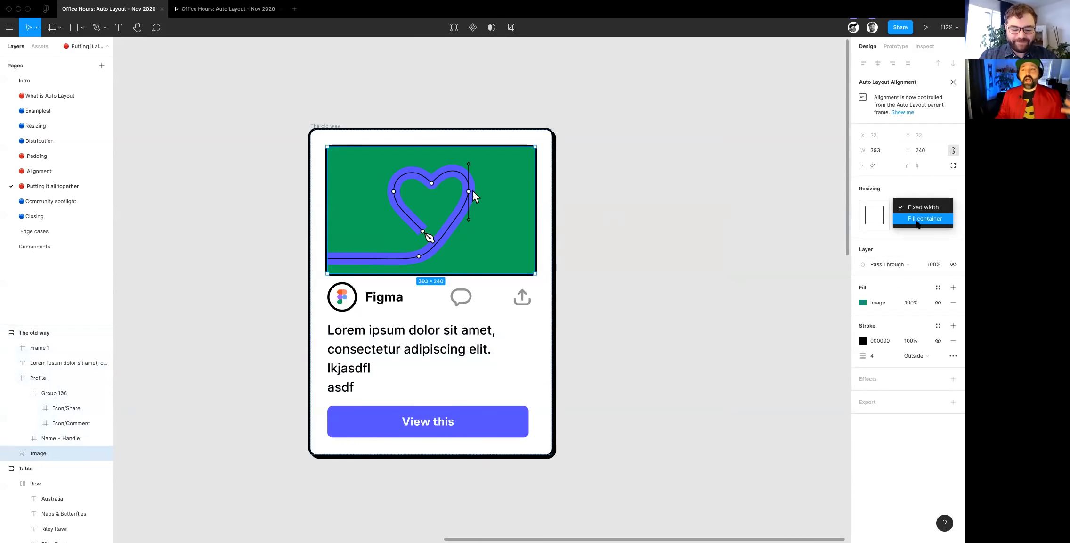
pyautogui.click(919, 219)
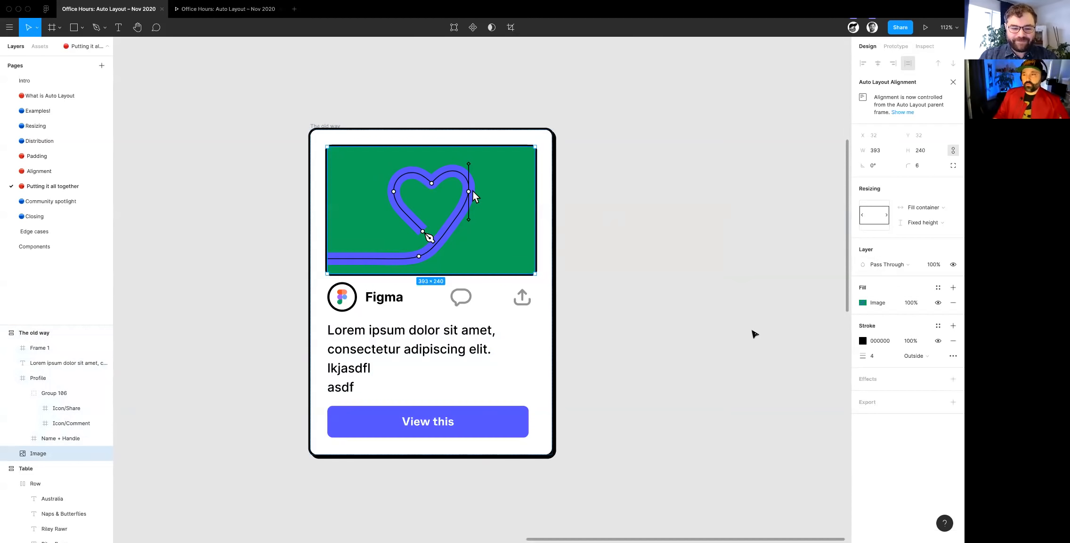
# - Add Auto Layout to the comment and share icon group in the Profile row, with a spacing of 8 between the icons
pyautogui.scroll(-2, 750, 332)
pyautogui.click(373, 269)
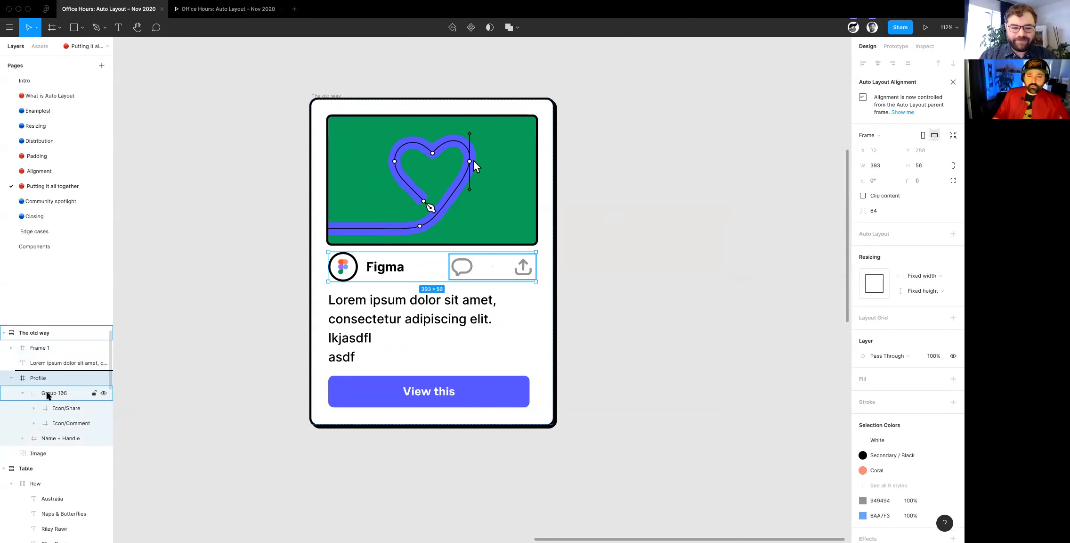
pyautogui.click(47, 394)
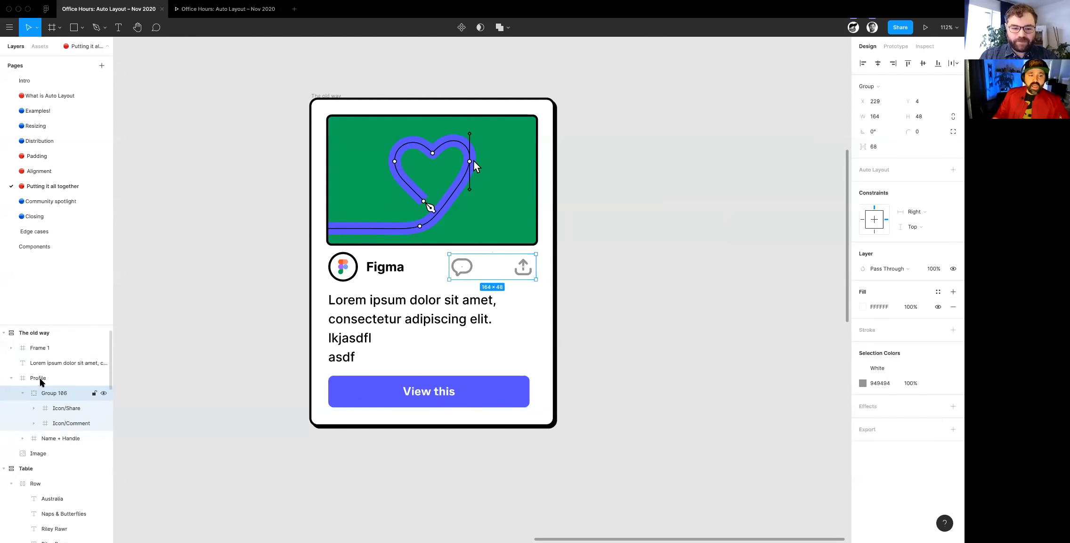
pyautogui.click(40, 379)
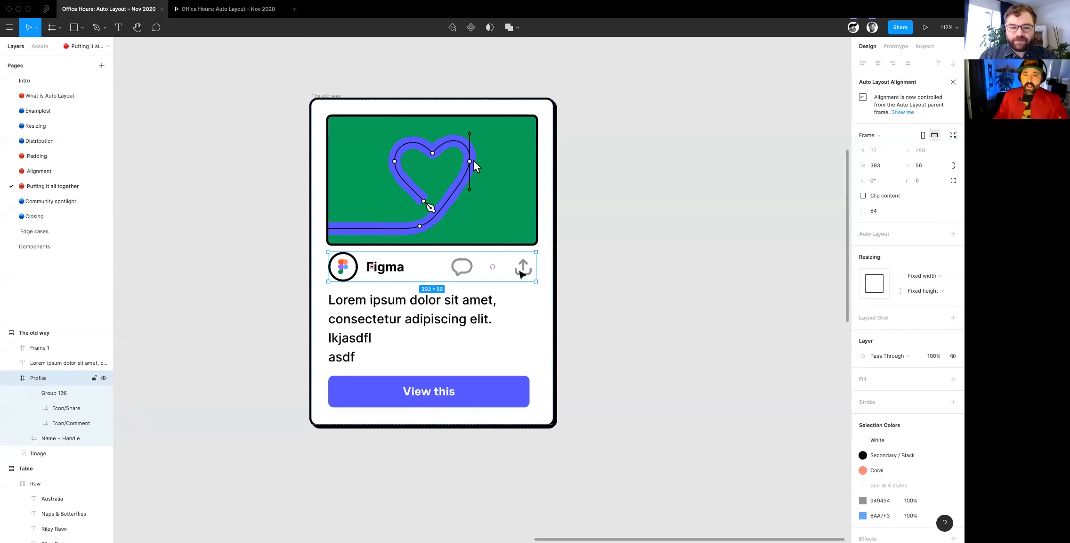
pyautogui.click(521, 272)
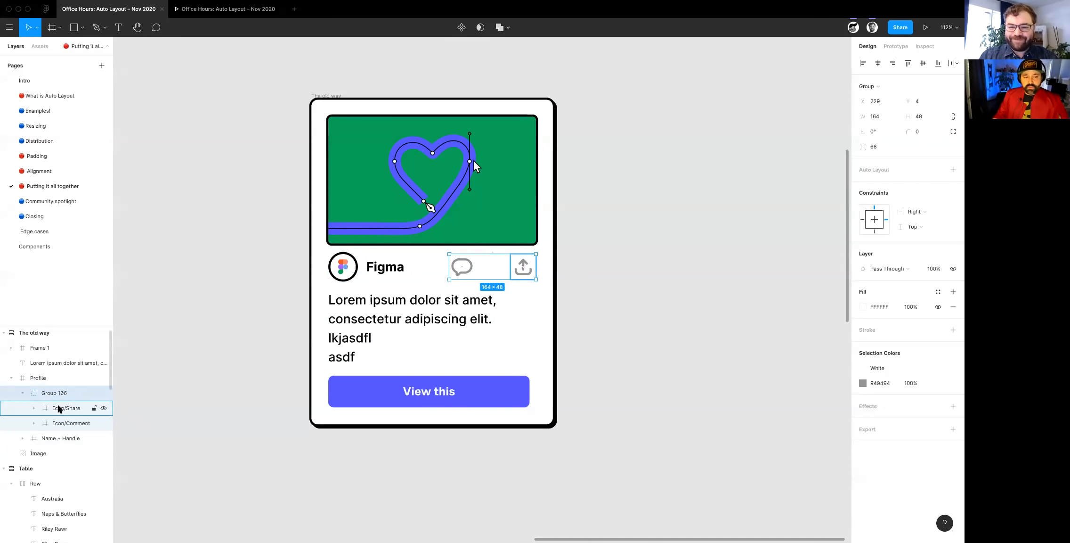
pyautogui.click(953, 170)
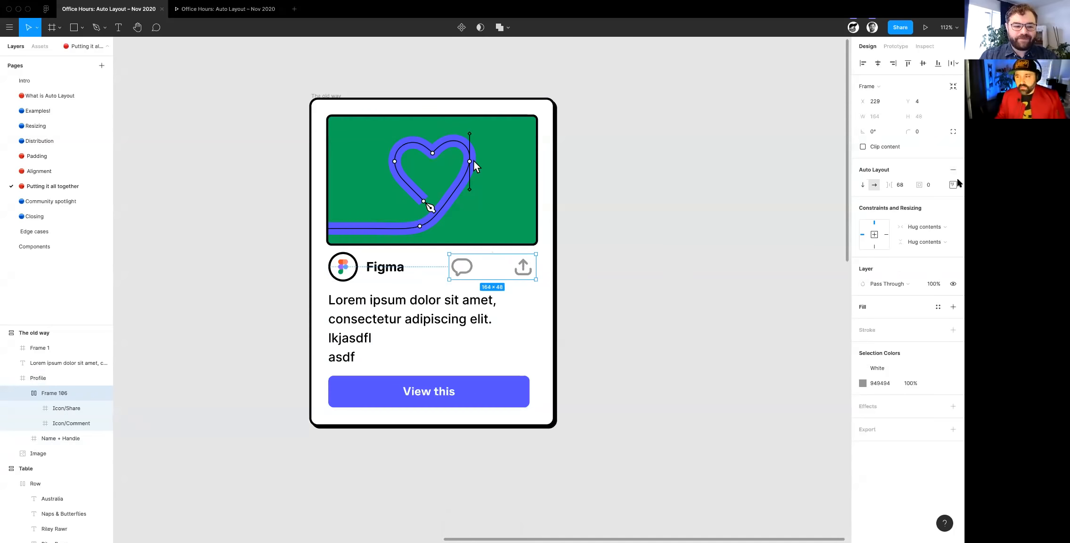
pyautogui.click(905, 187)
pyautogui.write('8')
pyautogui.press('Tab')
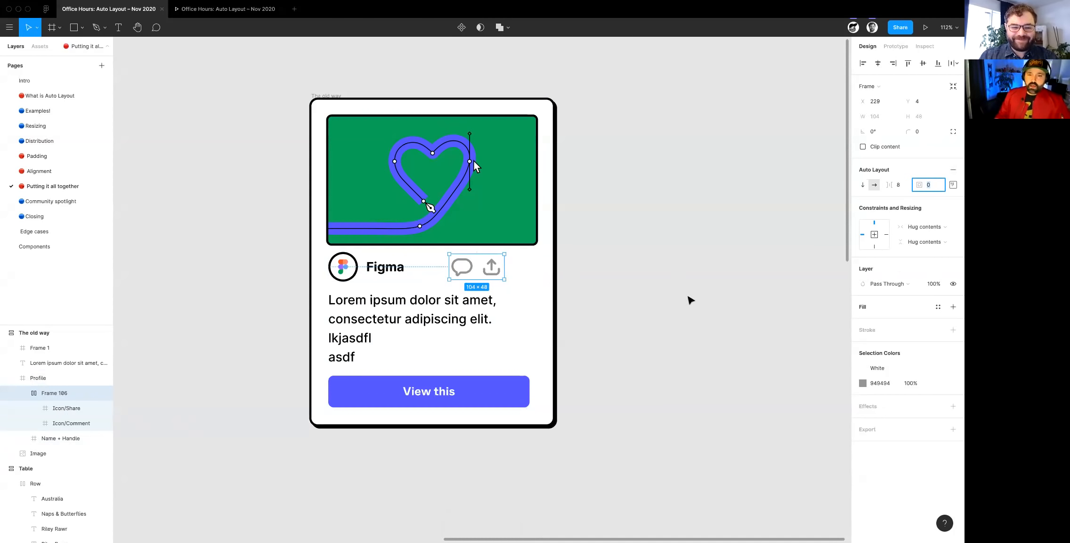
# - Add Auto Layout to the Profile row and set the spacing between its items to 16
pyautogui.click(375, 278)
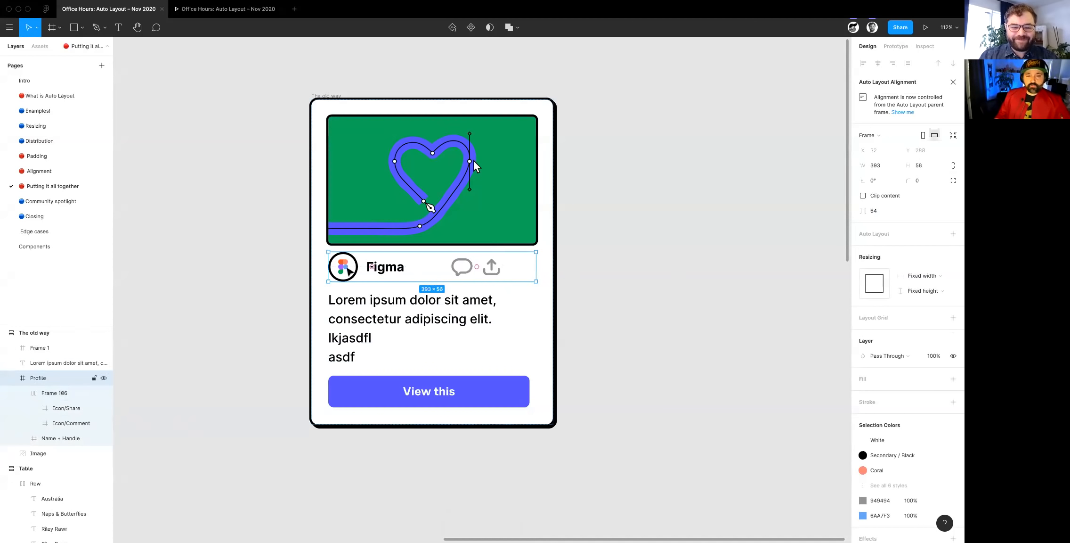
pyautogui.click(952, 234)
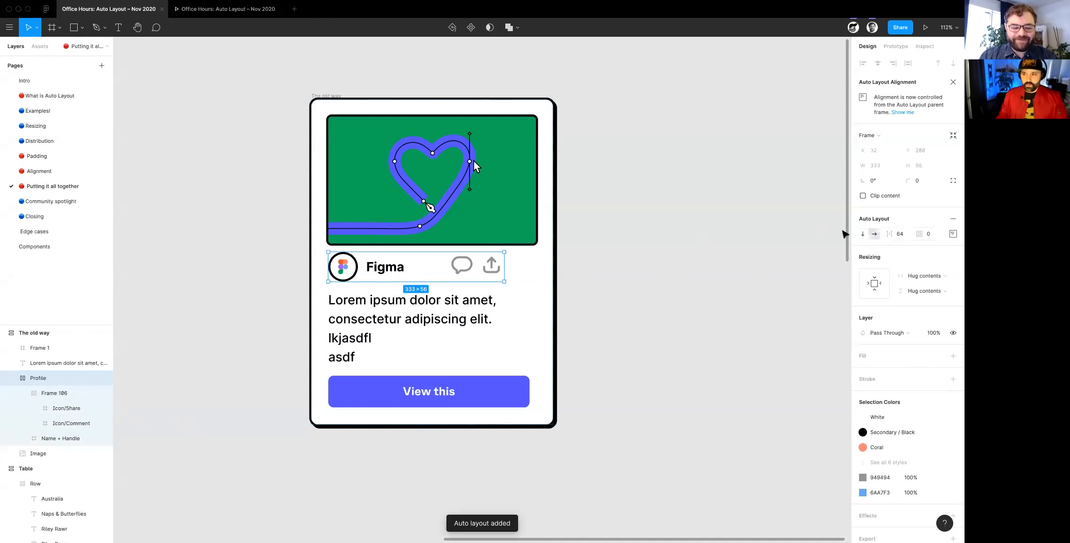
pyautogui.click(900, 235)
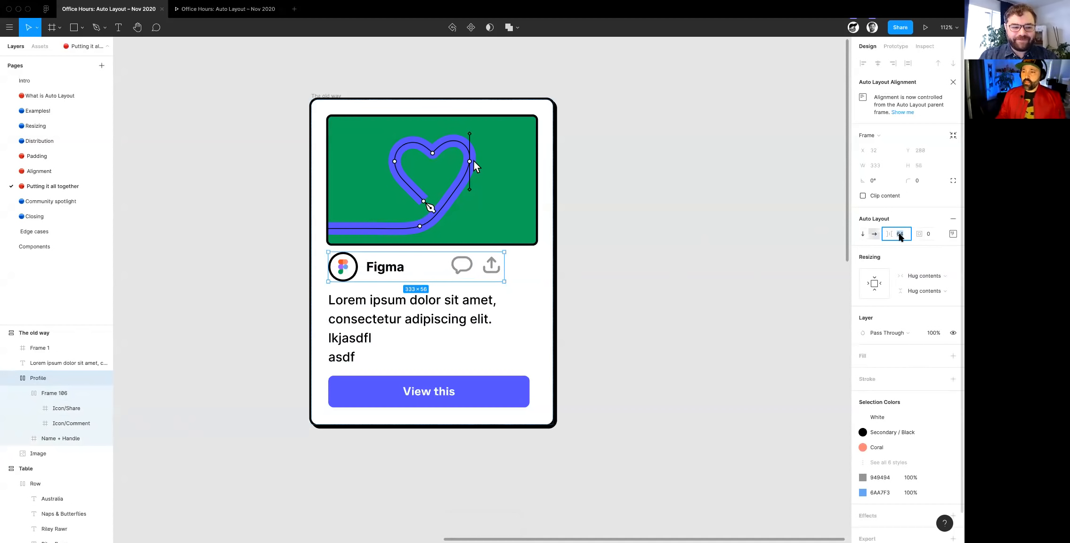
pyautogui.write('16')
pyautogui.press('Tab')
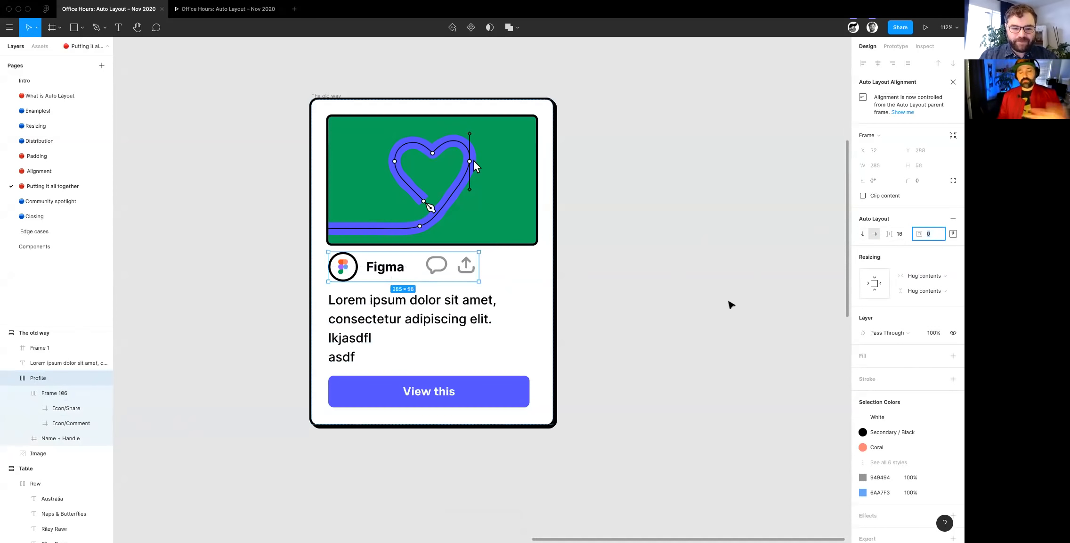
# - Set the Profile row's horizontal resizing to Fill container
pyautogui.click(925, 277)
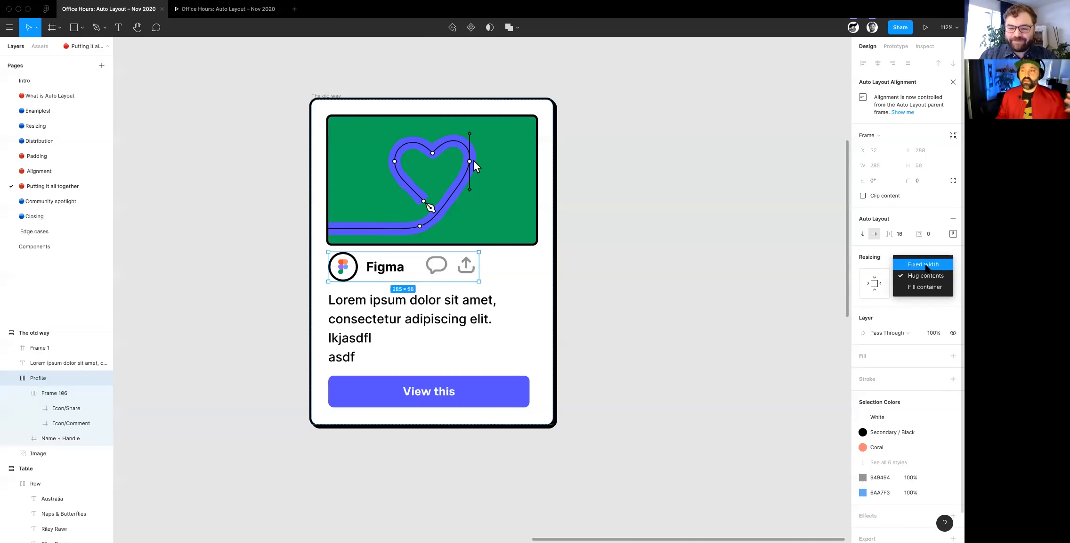
pyautogui.click(926, 266)
pyautogui.click(923, 275)
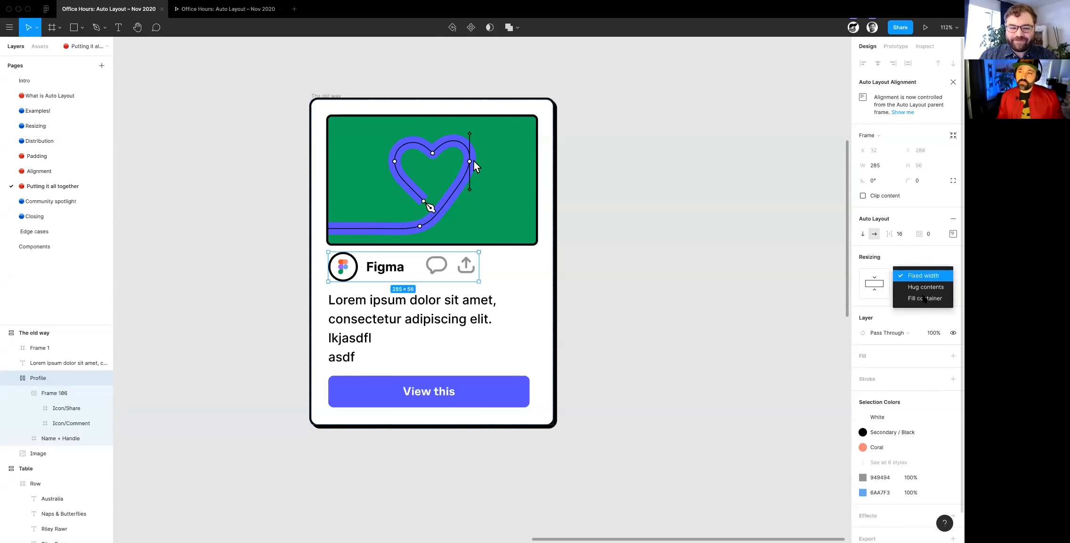
pyautogui.click(925, 298)
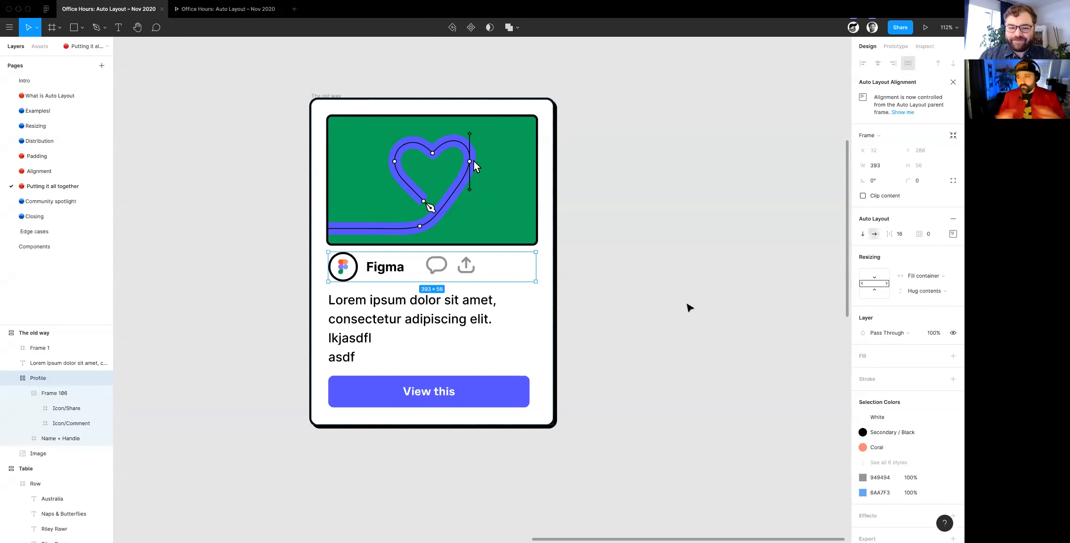
# - Set the Name + Handle frame's horizontal resizing to Fill container inside the Profile row
pyautogui.hscroll(1, 445, 282)
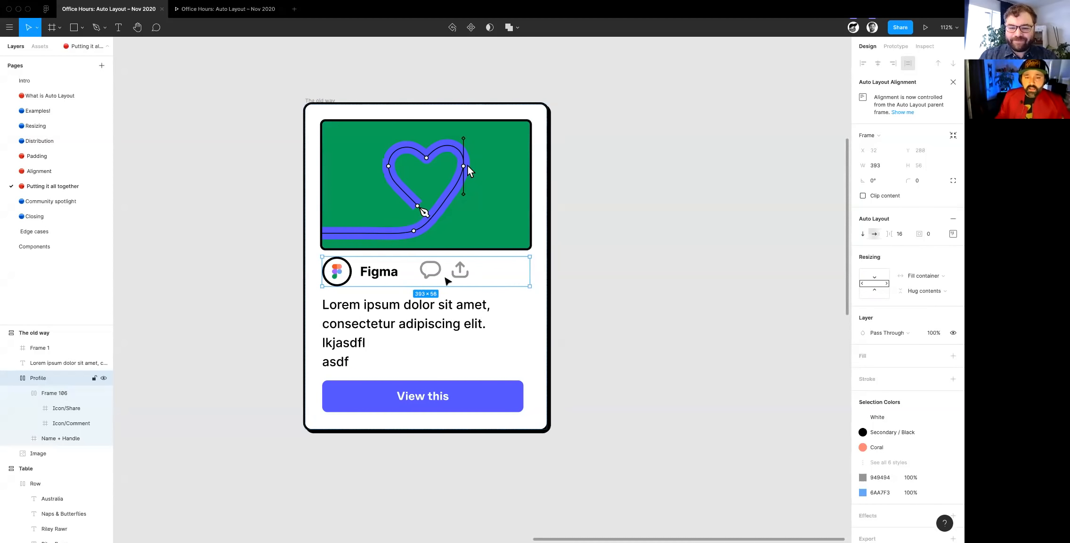
pyautogui.click(354, 278)
pyautogui.scroll(1, 357, 277)
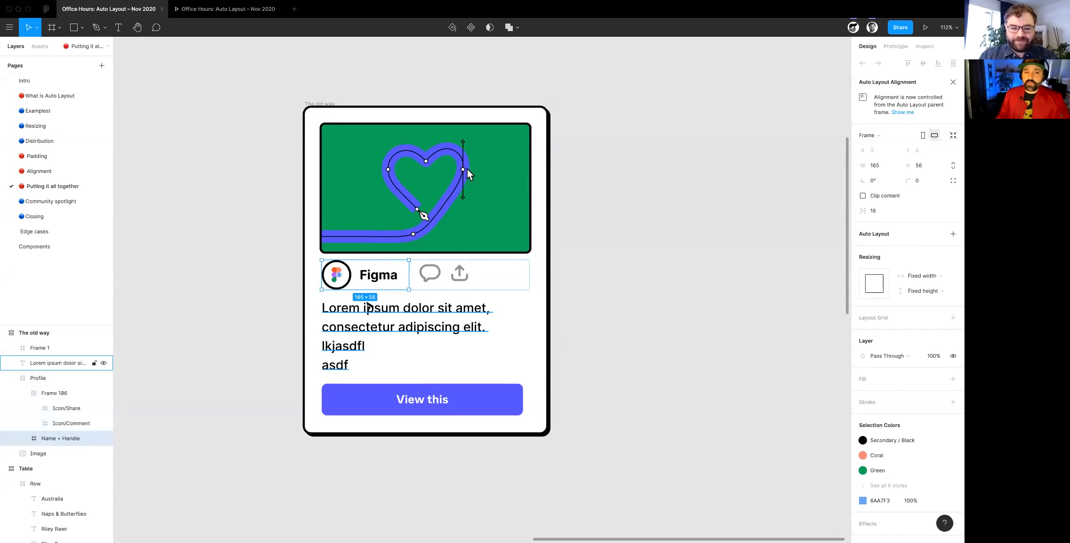
pyautogui.click(926, 281)
pyautogui.click(924, 288)
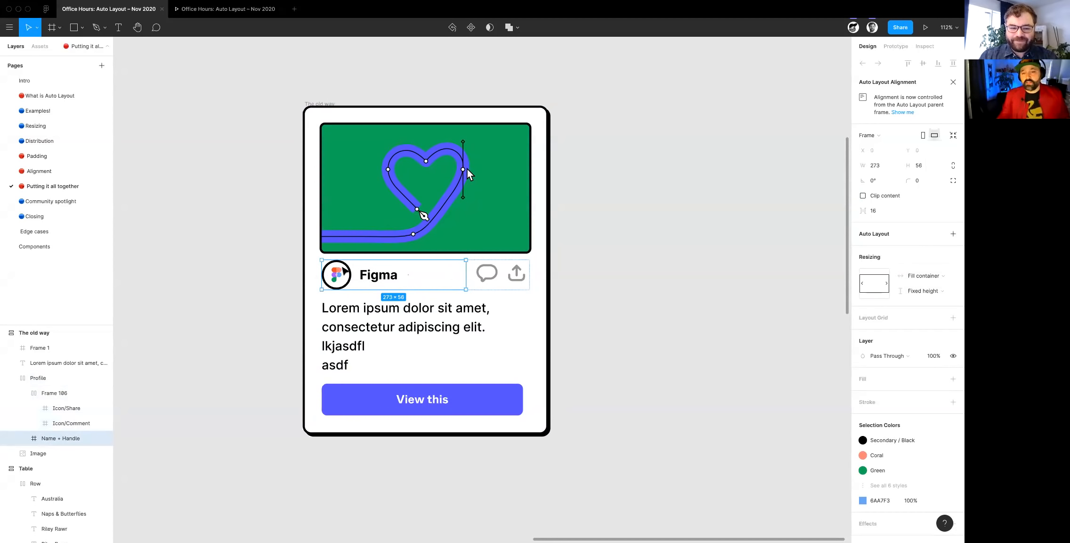
# - Set the Profile row's Auto Layout alignment to center and clear the selection
pyautogui.click(525, 266)
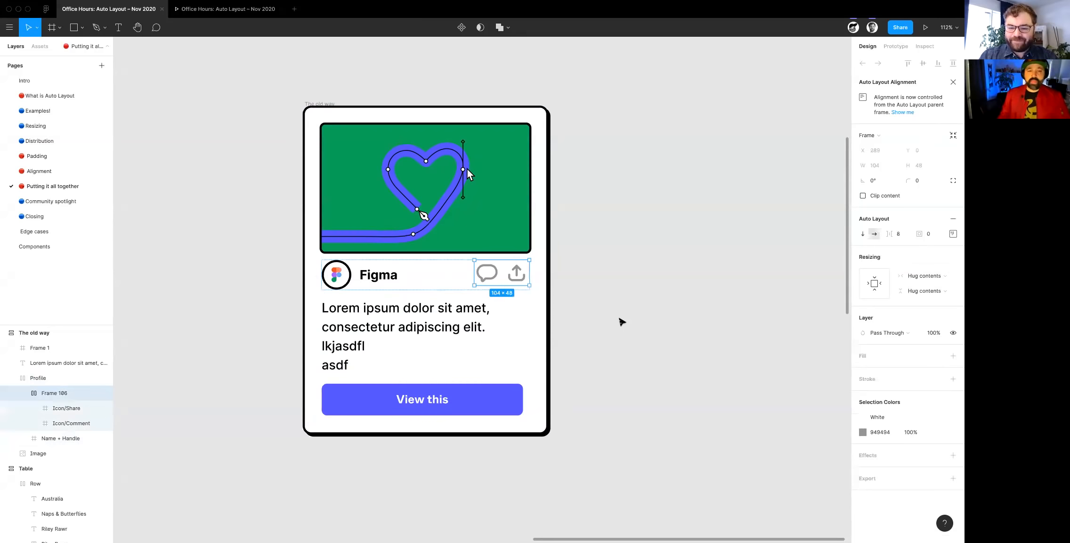
pyautogui.click(621, 319)
pyautogui.click(452, 288)
pyautogui.click(952, 233)
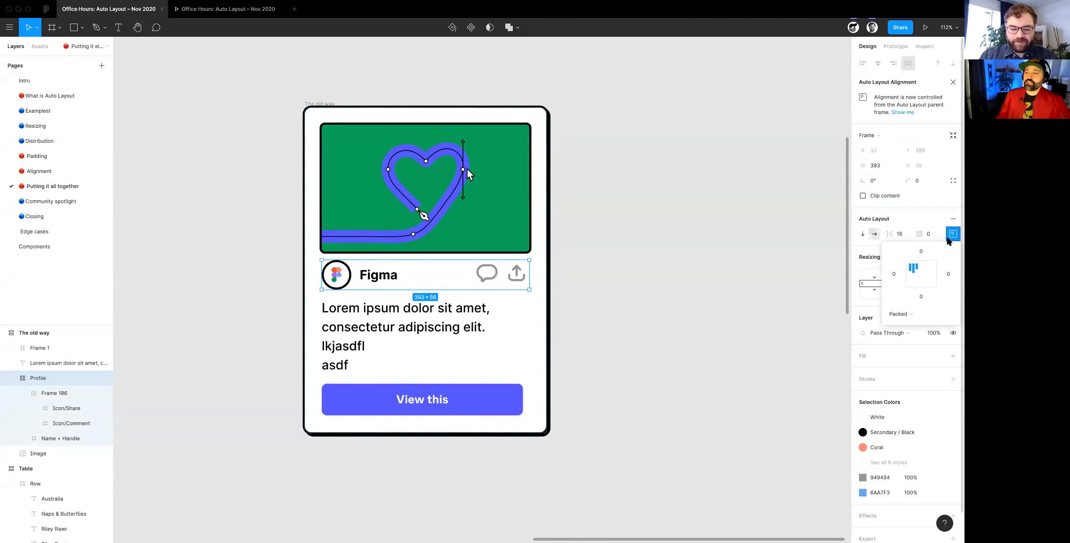
pyautogui.click(920, 272)
pyautogui.scroll(-1, 696, 375)
pyautogui.click(690, 370)
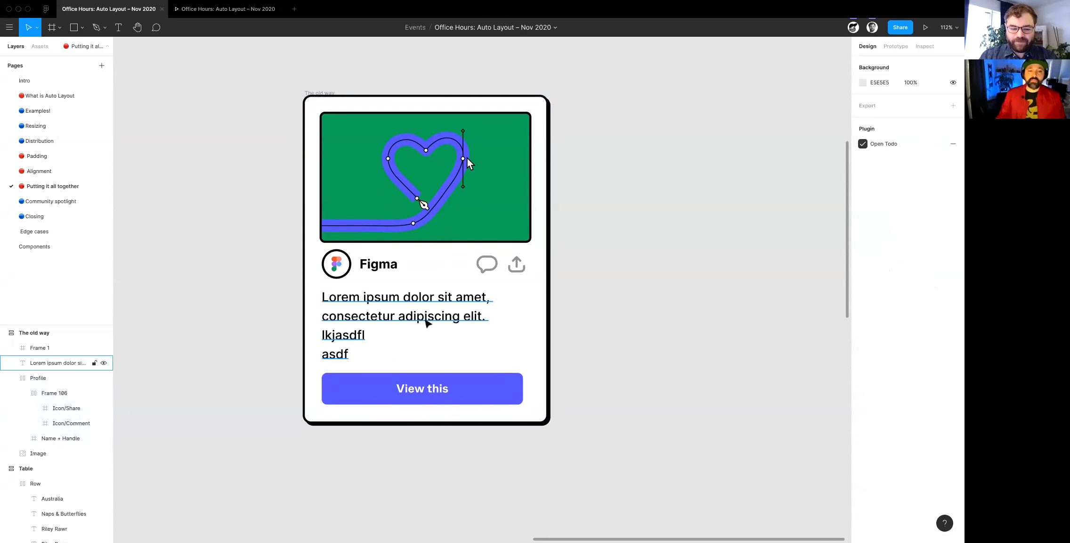
# - Set the Lorem ipsum text's horizontal resizing to Fill container
pyautogui.click(430, 319)
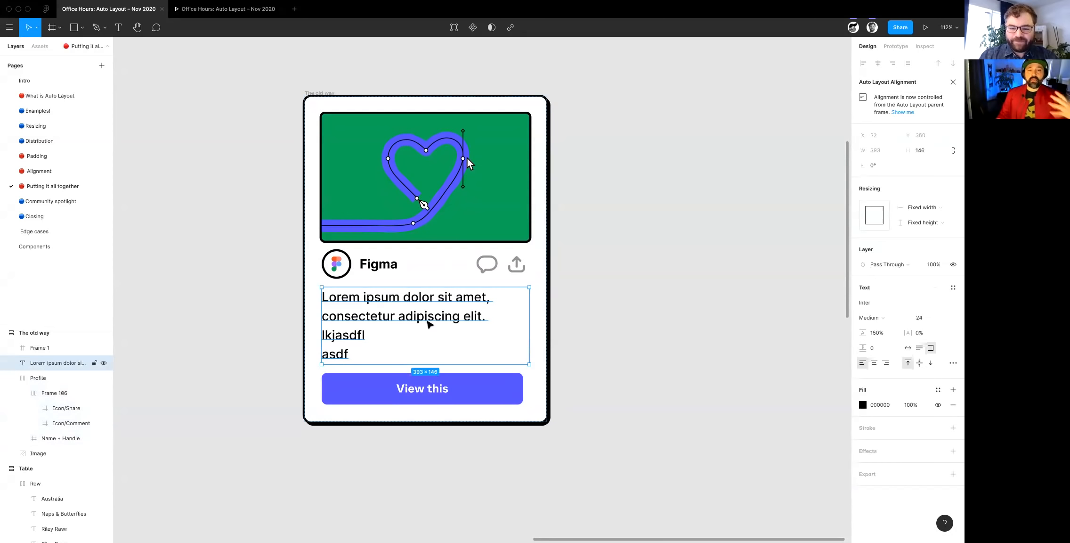
pyautogui.click(922, 209)
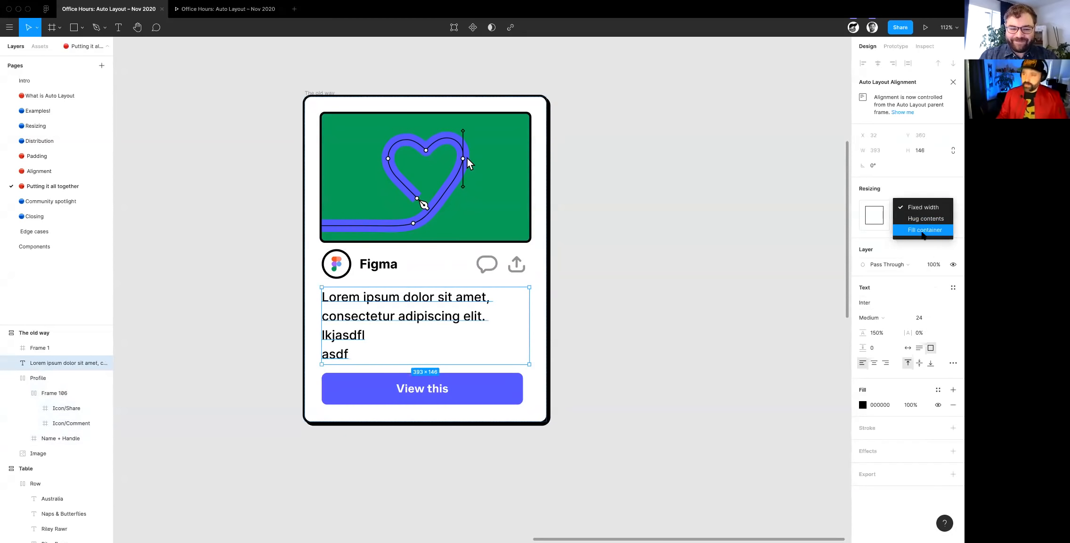
pyautogui.click(925, 230)
pyautogui.click(918, 223)
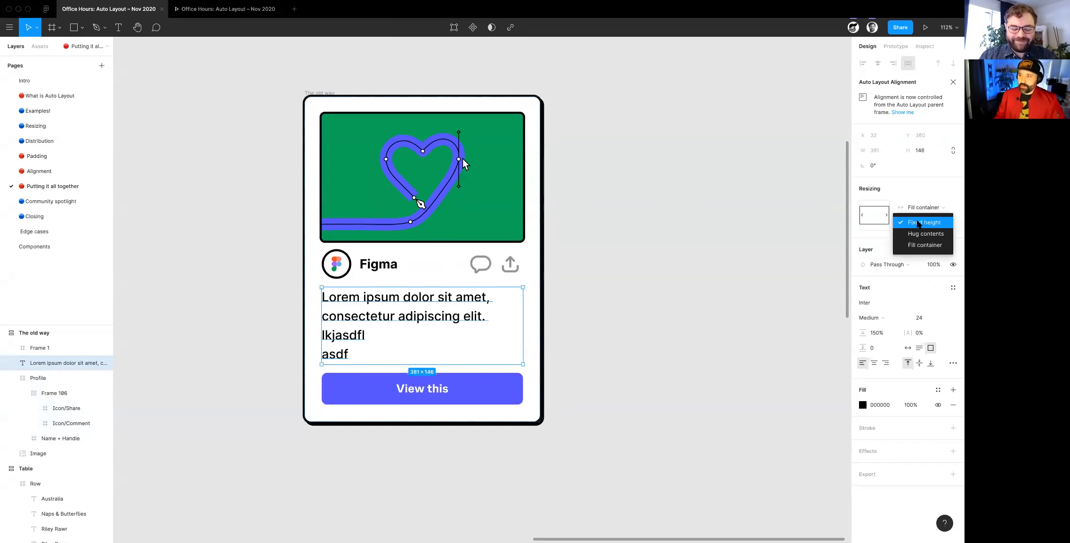
pyautogui.click(695, 361)
# - Set the Lorem ipsum text's vertical resizing to Hug contents
pyautogui.doubleClick(328, 356)
pyautogui.click(359, 354)
pyautogui.press('Return')
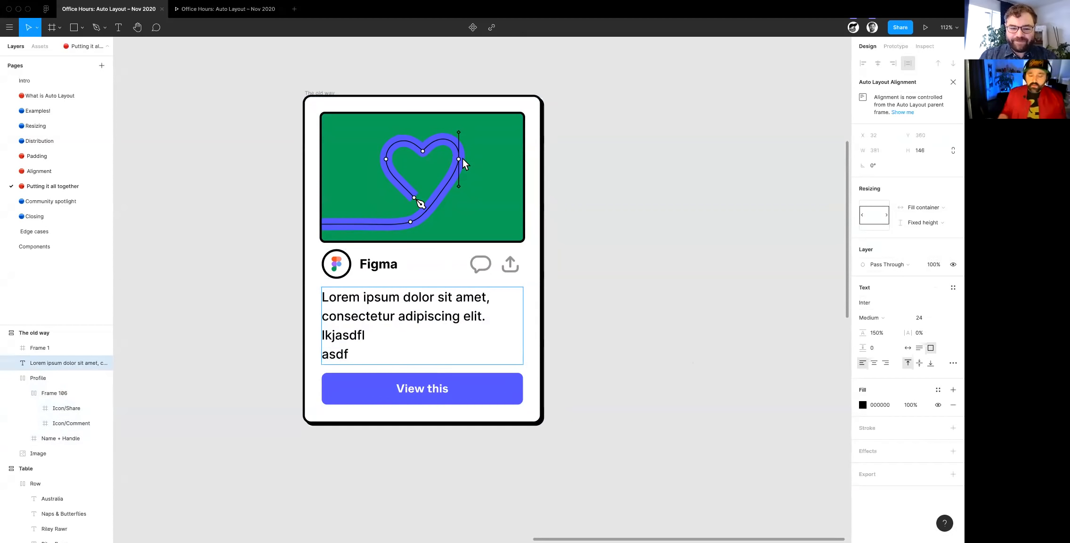
pyautogui.press('super+a')
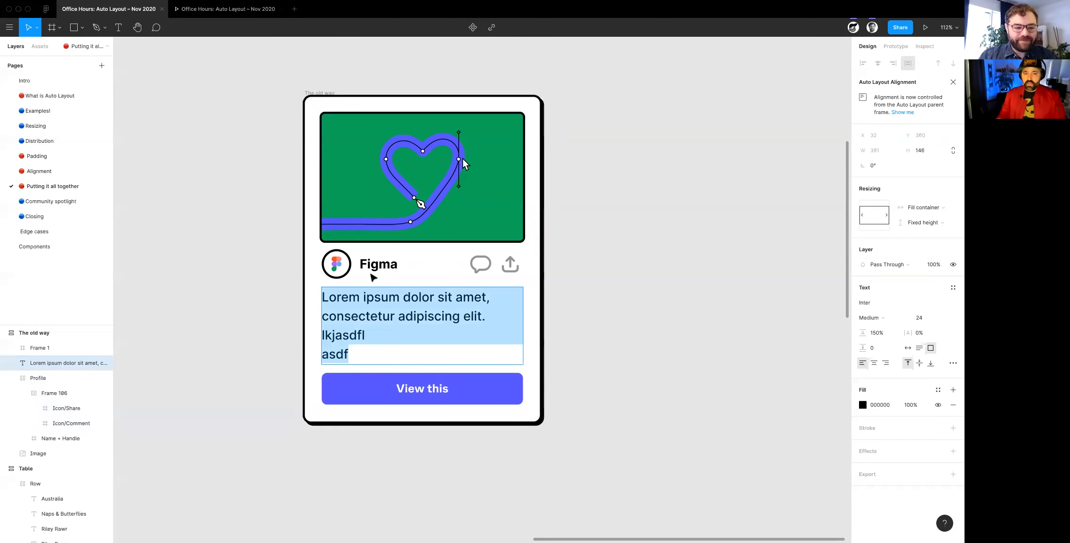
pyautogui.click(358, 359)
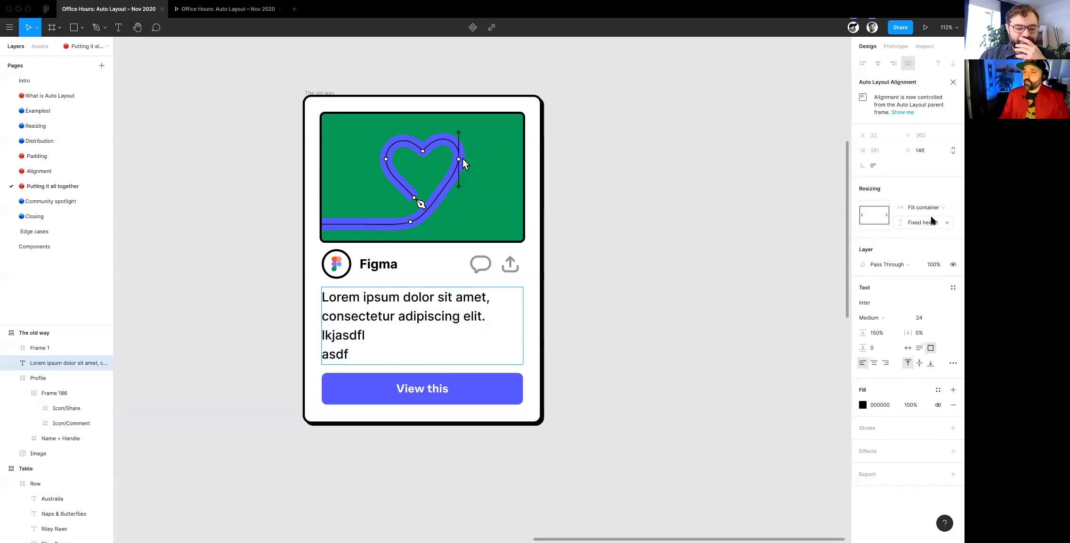
pyautogui.click(930, 222)
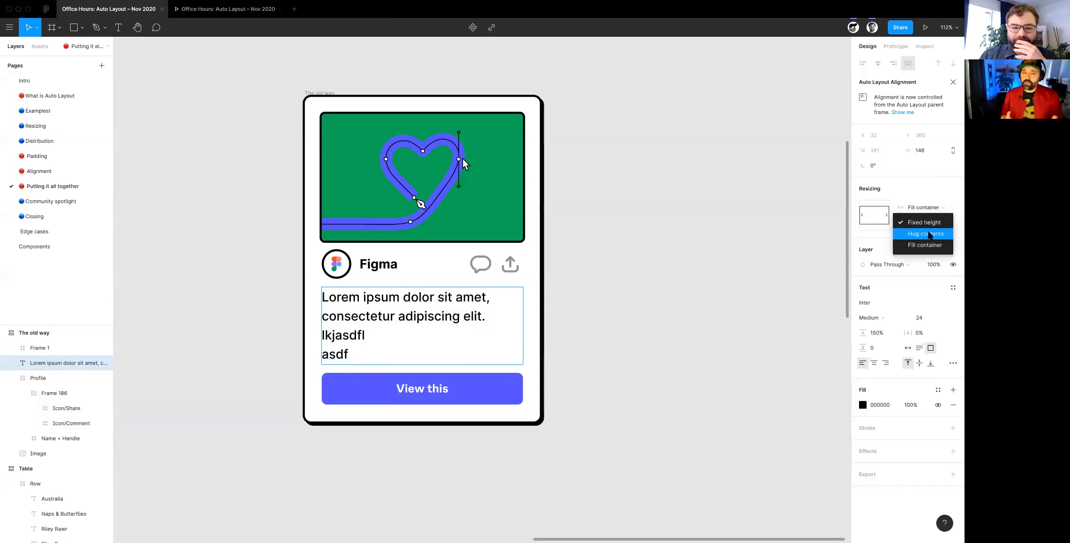
pyautogui.click(931, 234)
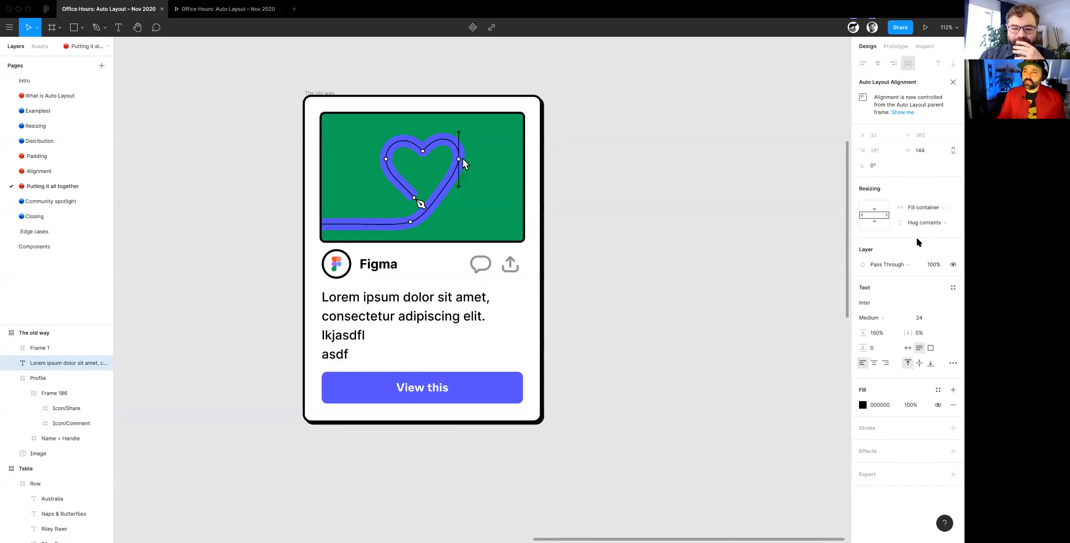
# - Extend the Lorem ipsum text with three extra lines reading sdf, as and df to test its vertical resizing
pyautogui.doubleClick(374, 354)
pyautogui.press('Right')
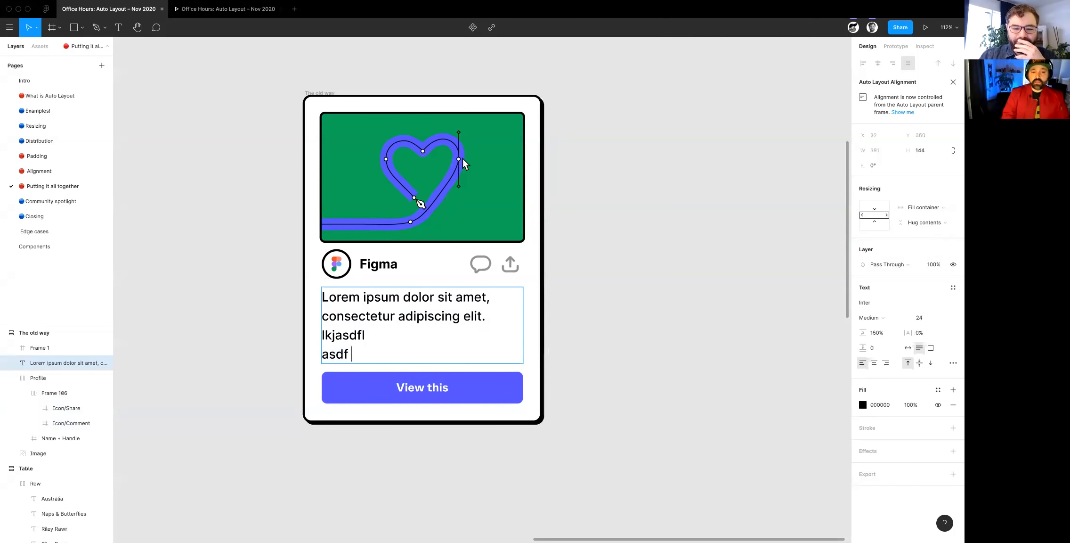
pyautogui.press('Return')
pyautogui.write('sdf')
pyautogui.press('Return')
pyautogui.write('as')
pyautogui.press('Return')
pyautogui.write('df')
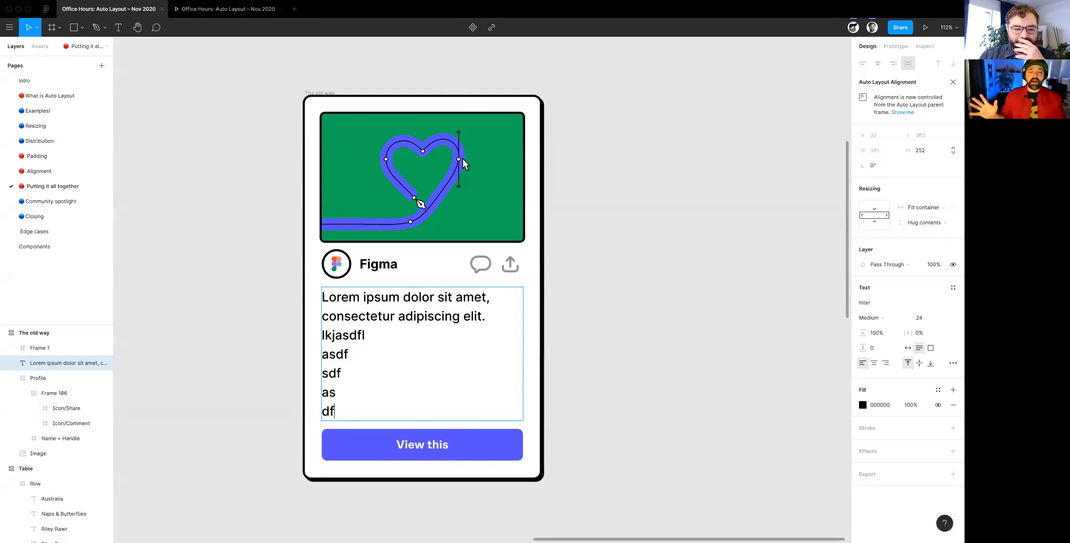
pyautogui.scroll(-2, 518, 353)
pyautogui.press('Escape')
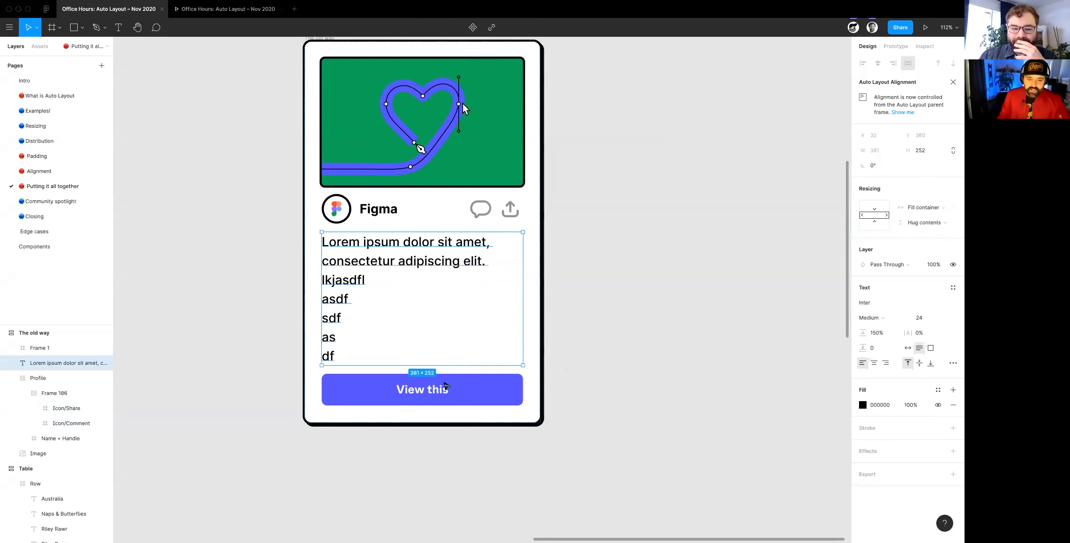
# - Add horizontal Auto Layout to the View this button frame and center-align its content
pyautogui.click(439, 387)
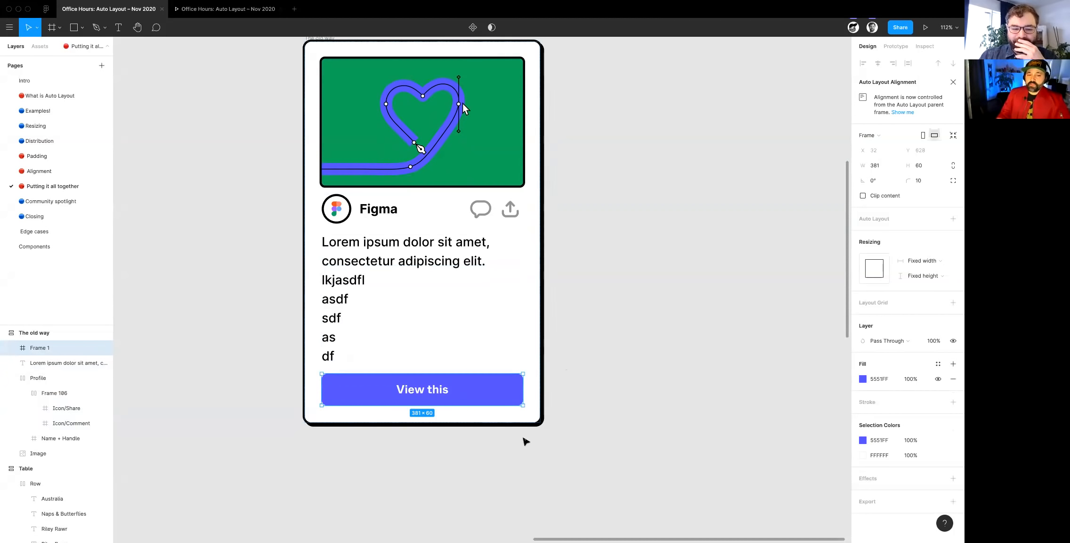
pyautogui.click(952, 219)
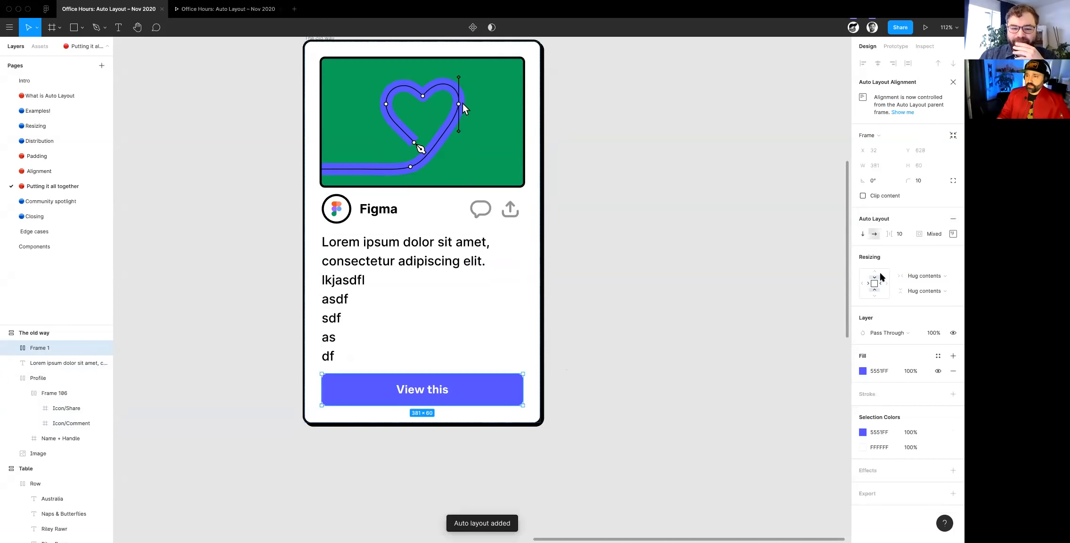
pyautogui.click(953, 233)
pyautogui.click(921, 274)
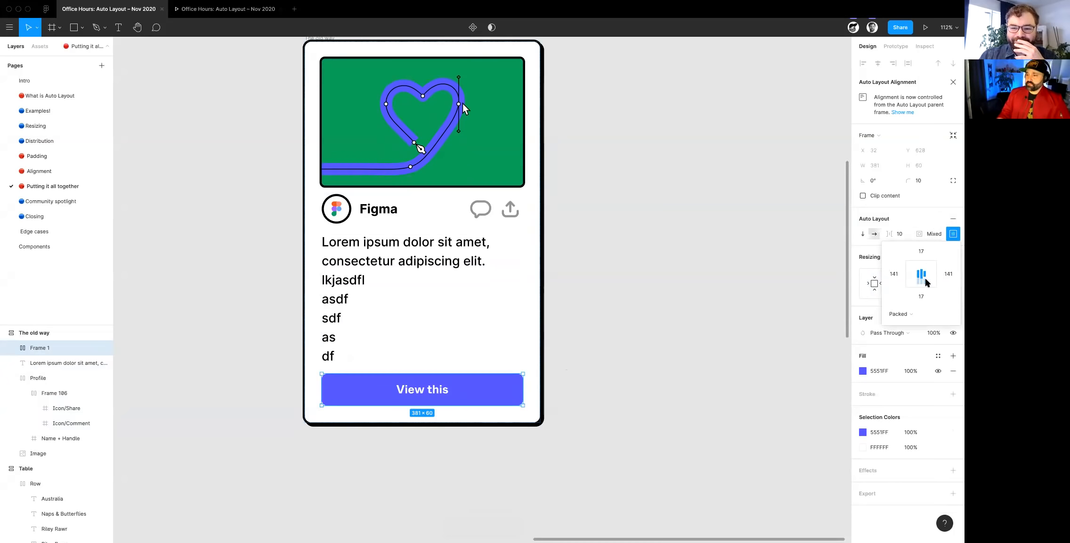
pyautogui.click(686, 437)
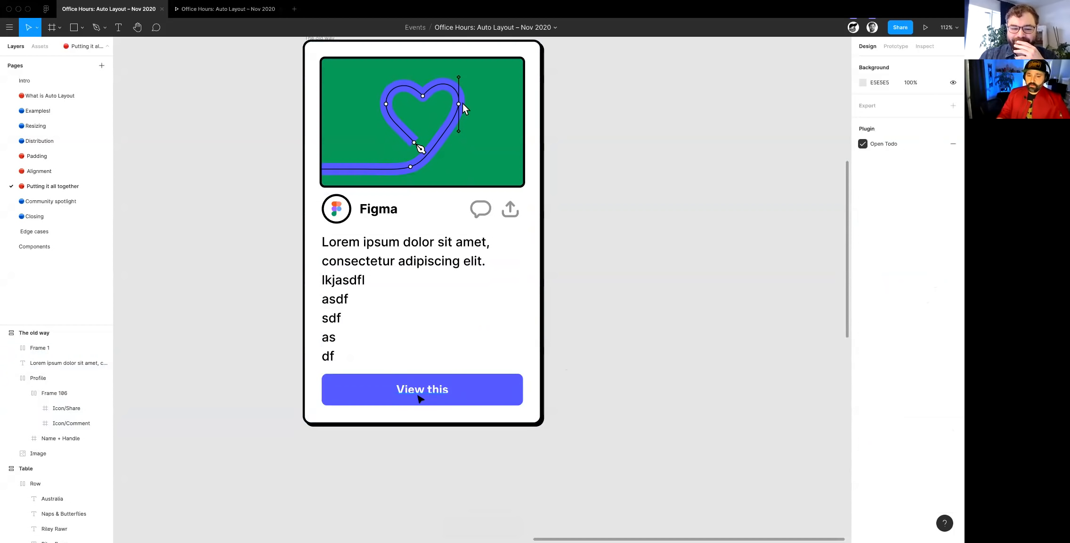
# - Set the View this label's horizontal resizing to Fill container inside the button
pyautogui.doubleClick(417, 395)
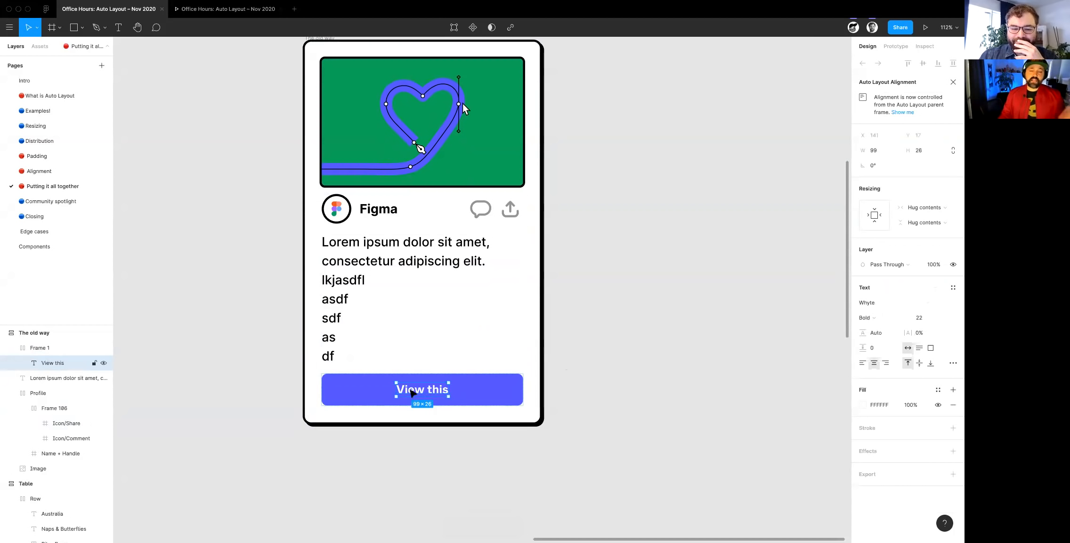
pyautogui.click(922, 210)
pyautogui.click(922, 222)
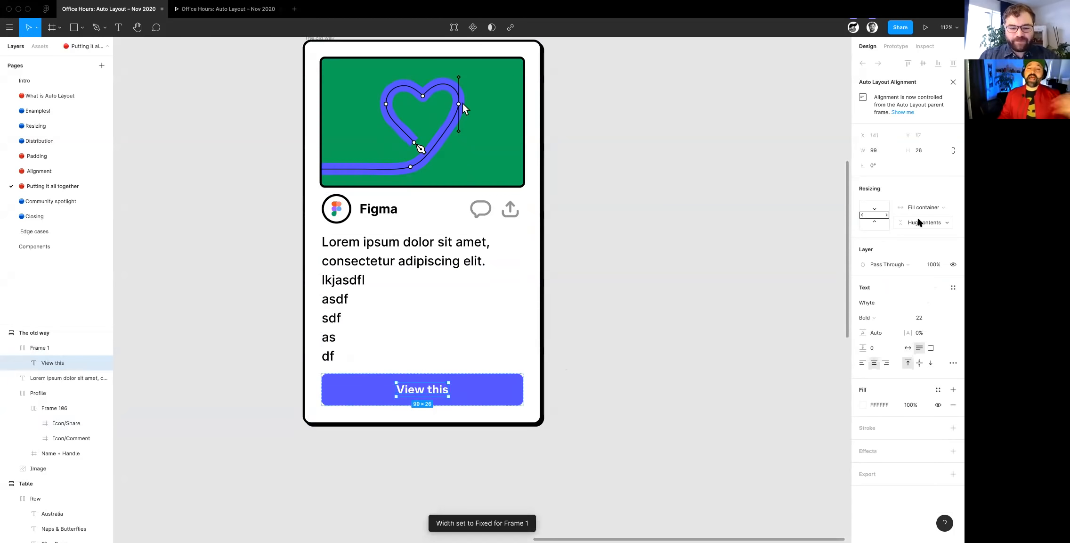
pyautogui.click(710, 437)
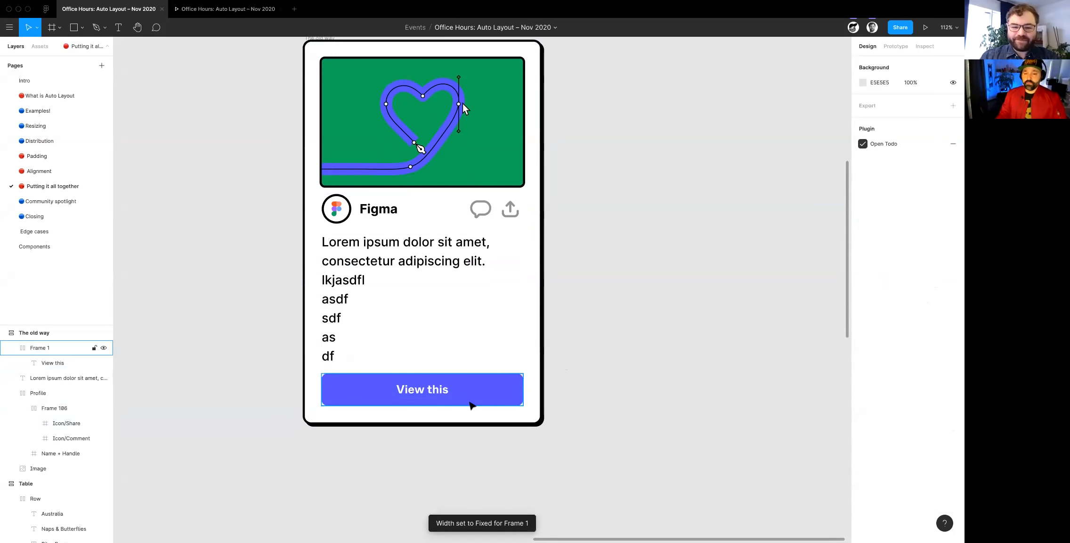
# - Set the View this button frame's horizontal resizing to Fill container within the card
pyautogui.click(471, 400)
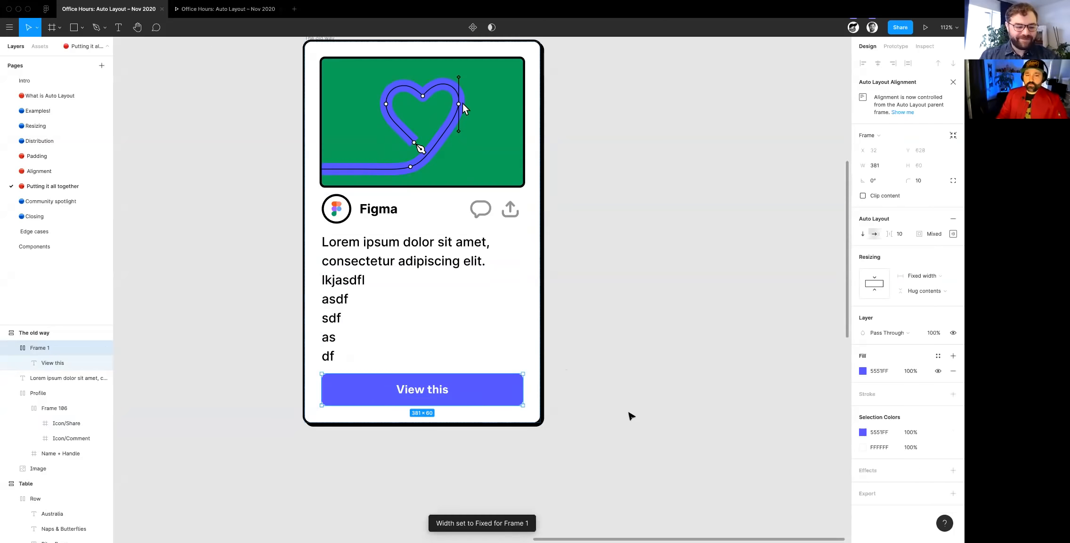
pyautogui.click(926, 271)
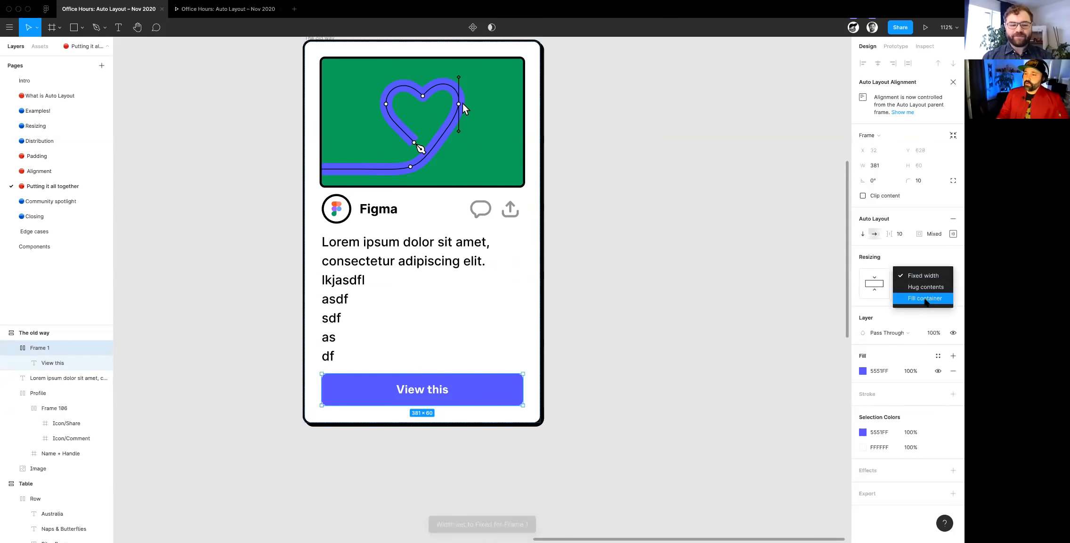
pyautogui.click(923, 285)
pyautogui.click(697, 420)
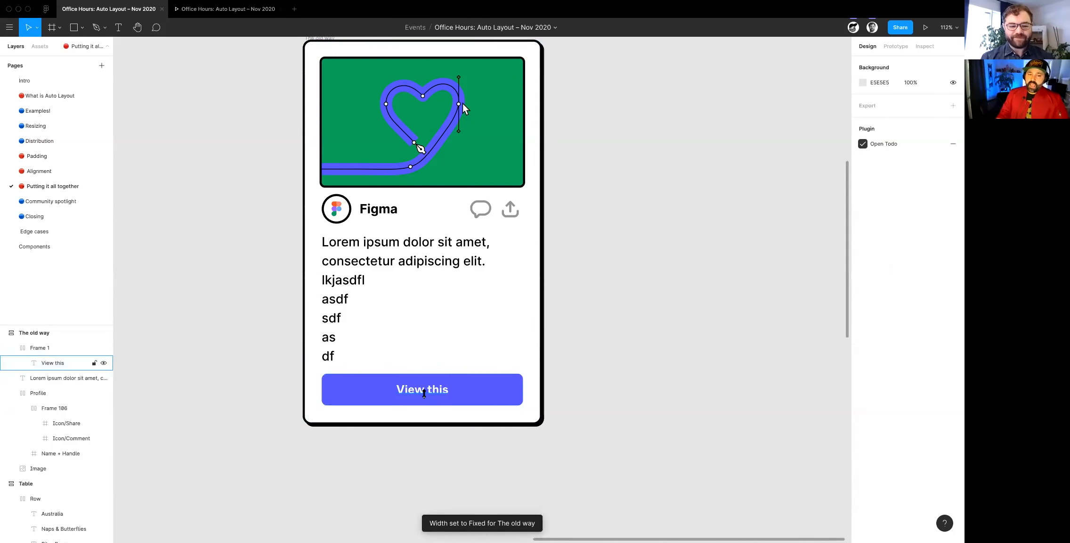
# - Set the View this button's Auto Layout padding to 16 on all sides
pyautogui.doubleClick(438, 389)
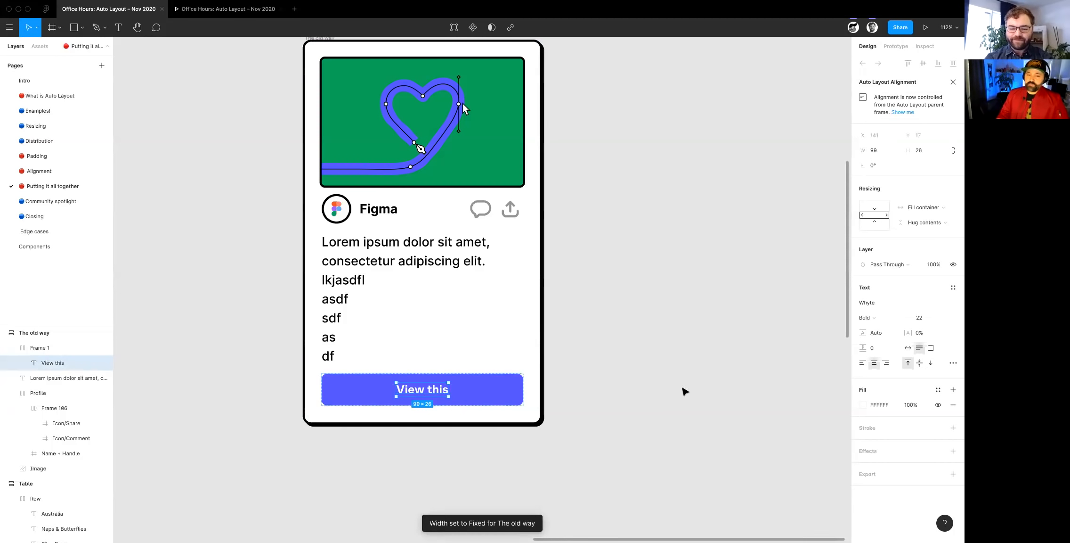
pyautogui.click(683, 396)
pyautogui.click(480, 390)
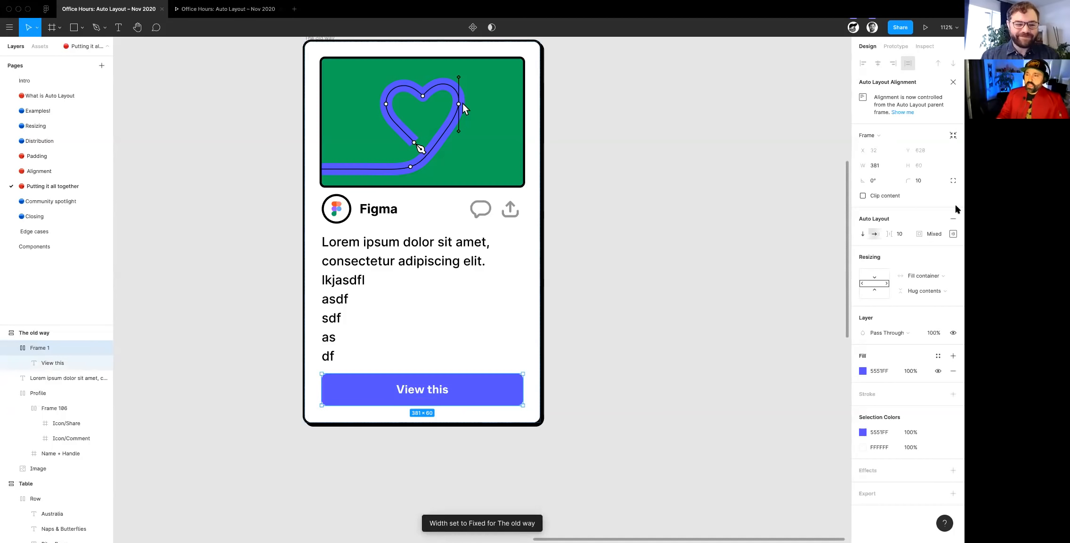
pyautogui.click(953, 234)
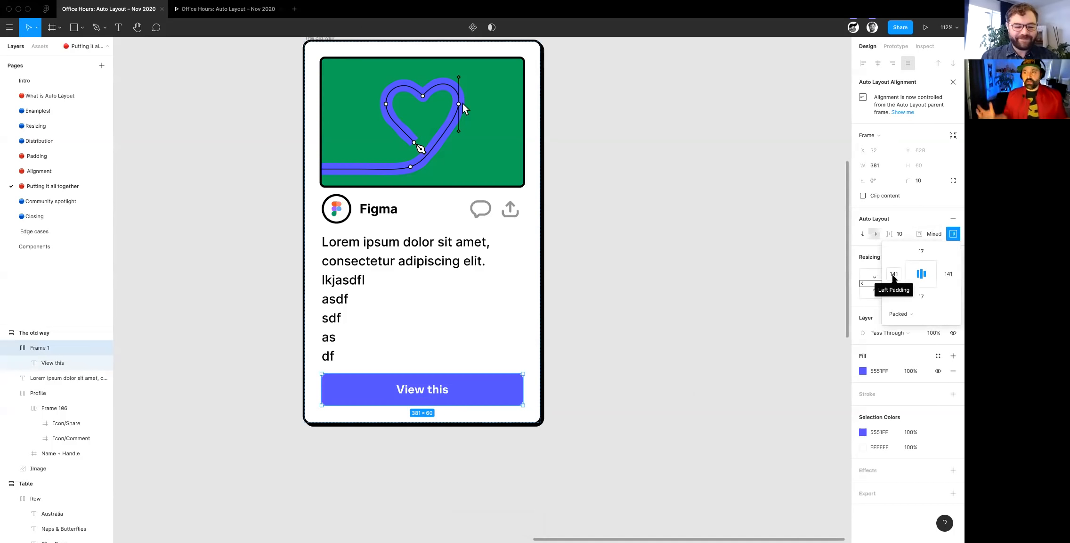
pyautogui.click(893, 274)
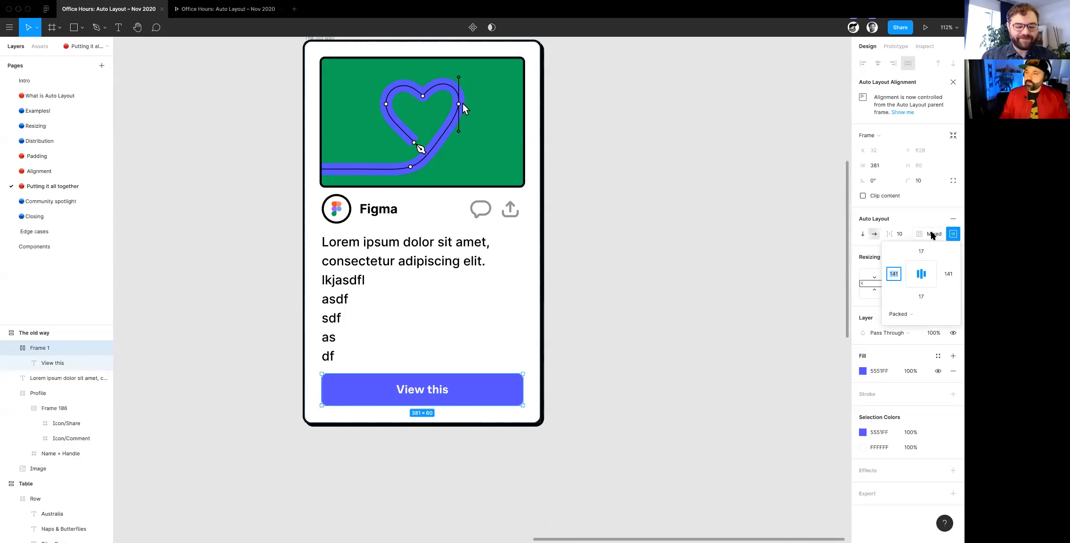
pyautogui.click(933, 234)
pyautogui.write('16')
pyautogui.press('Return')
pyautogui.click(425, 409)
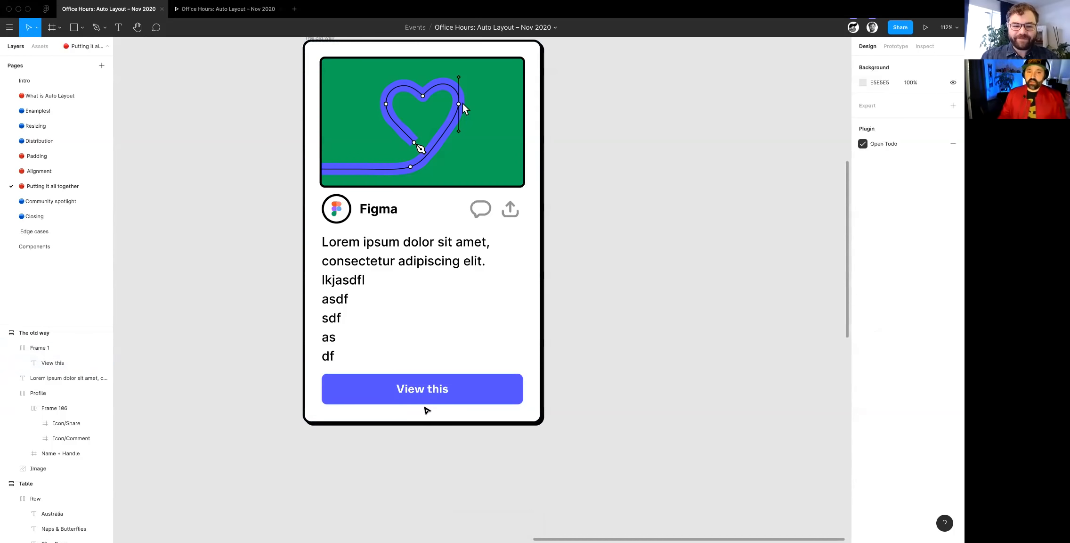
# - Examine up close how the View this label's bounds sit inside the button
pyautogui.keyDown('super'); pyautogui.click(411, 393); pyautogui.keyUp('super')
pyautogui.scroll(5, 419, 394)
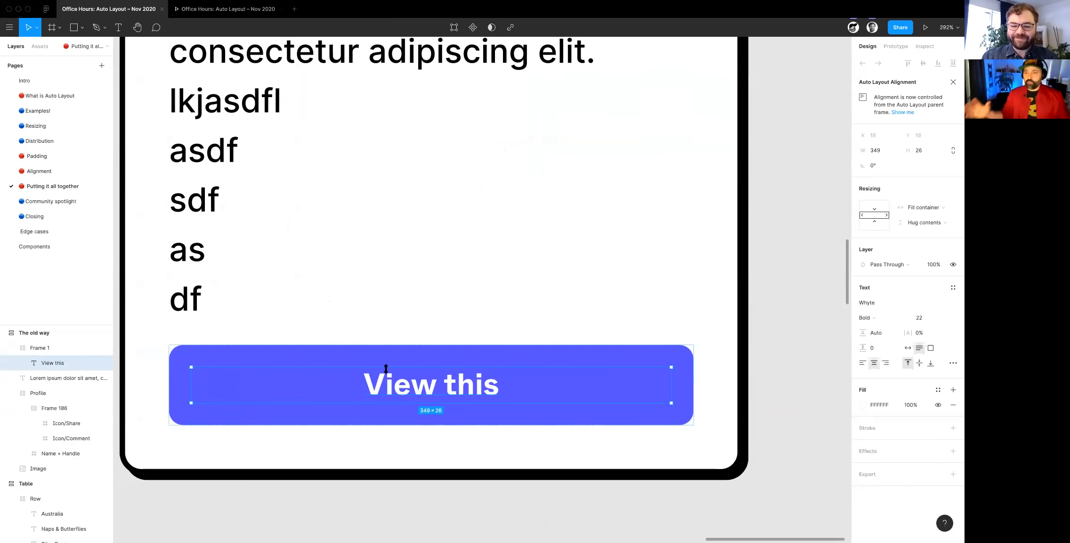
pyautogui.click(567, 403)
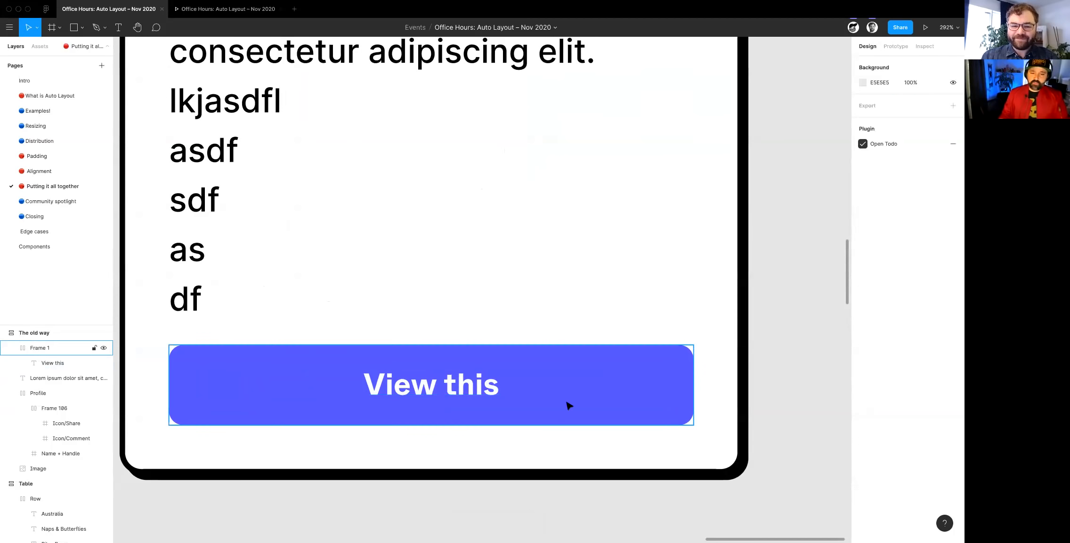
# - Widen The old way card to about 569 px to test its responsive layout, and clear the selection
pyautogui.scroll(-6, 566, 404)
pyautogui.hscroll(2, 466, 353)
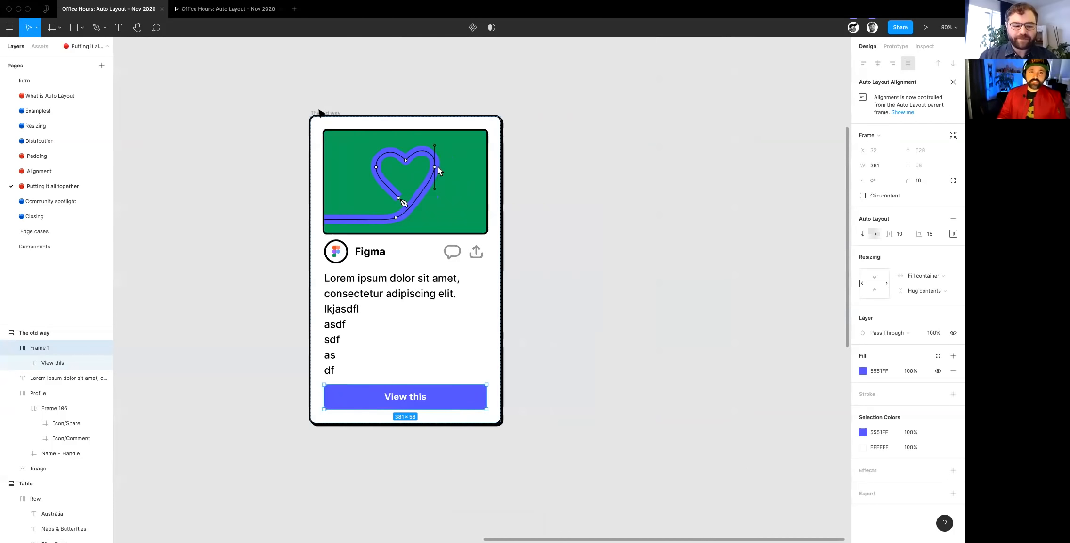
pyautogui.click(322, 114)
pyautogui.moveTo(502, 264); pyautogui.dragTo(552, 273)
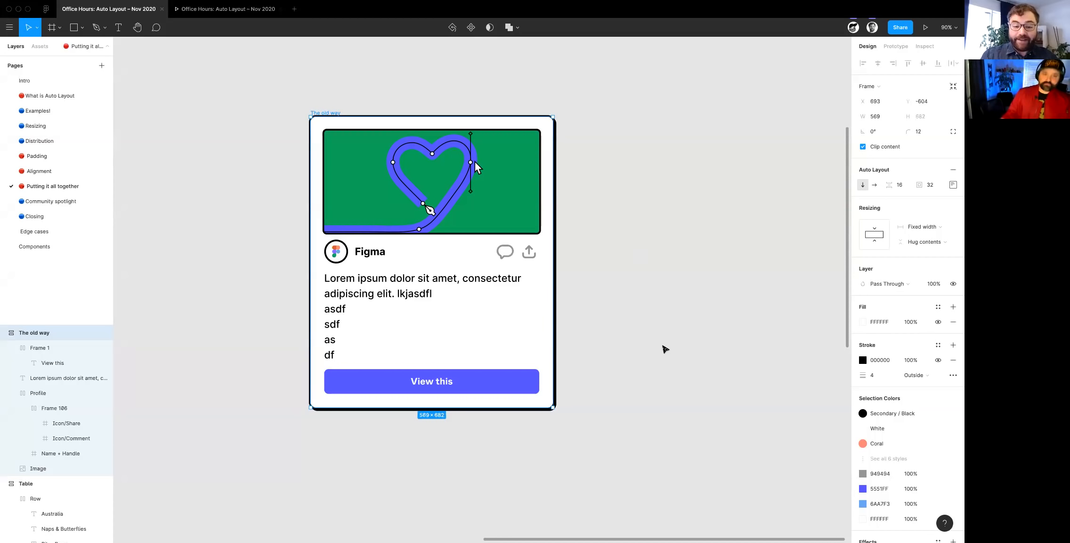
pyautogui.click(663, 348)
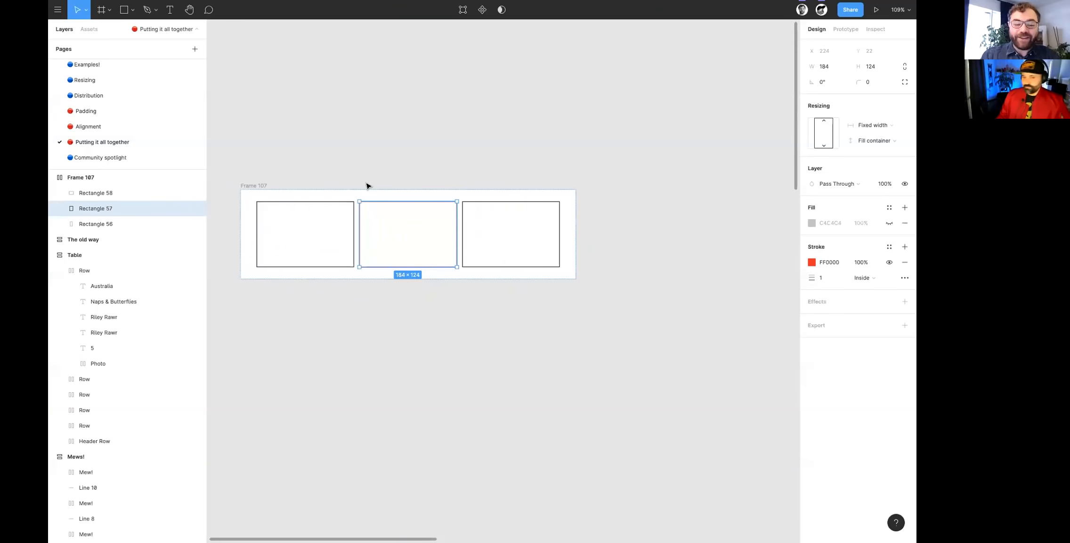
# - Stretch the middle red-outlined rectangle in Frame 107 downward to a height of about 273 px
pyautogui.hscroll(3, 367, 186)
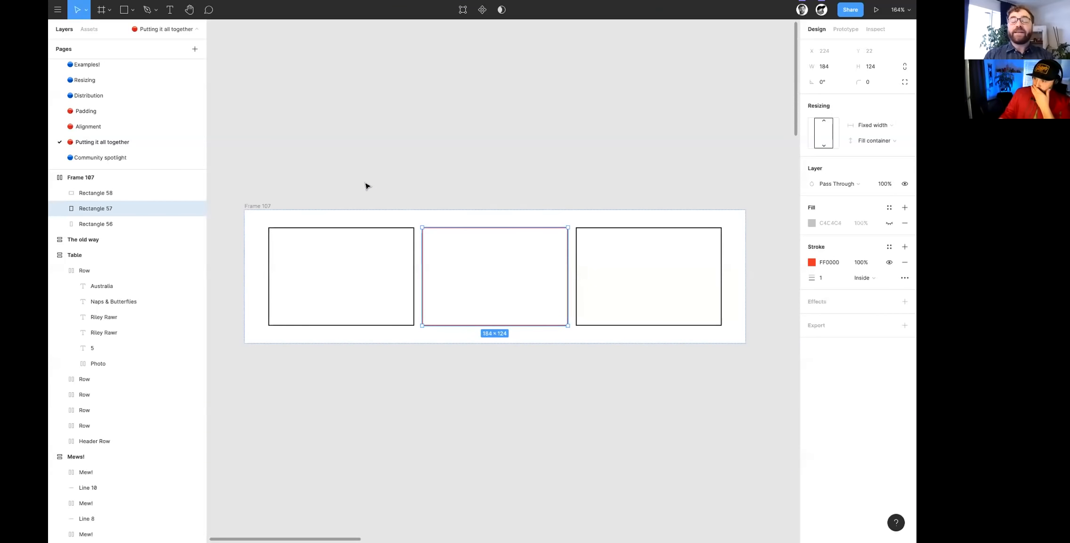
pyautogui.scroll(-5, 421, 310)
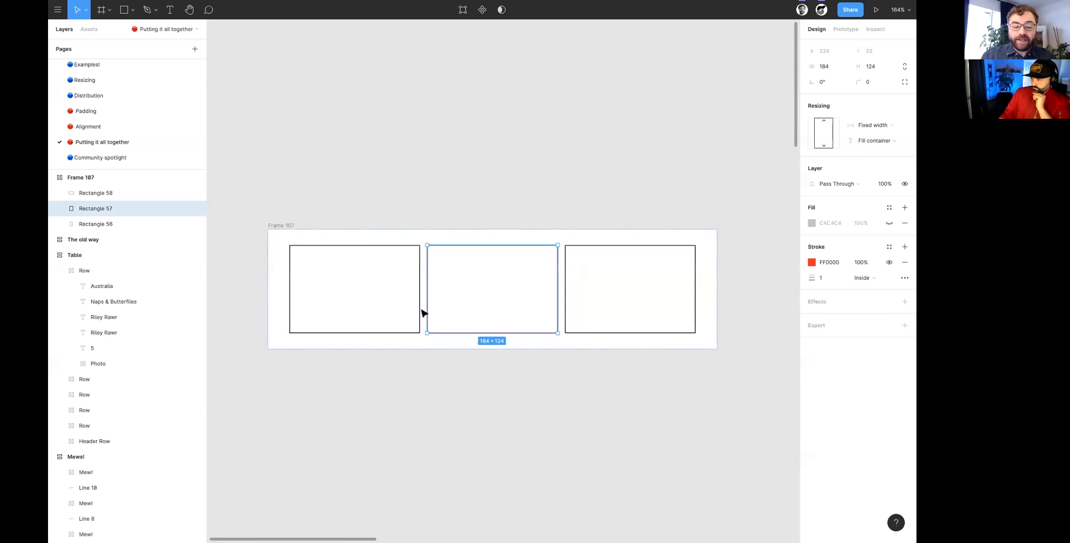
pyautogui.moveTo(469, 318); pyautogui.dragTo(469, 409)
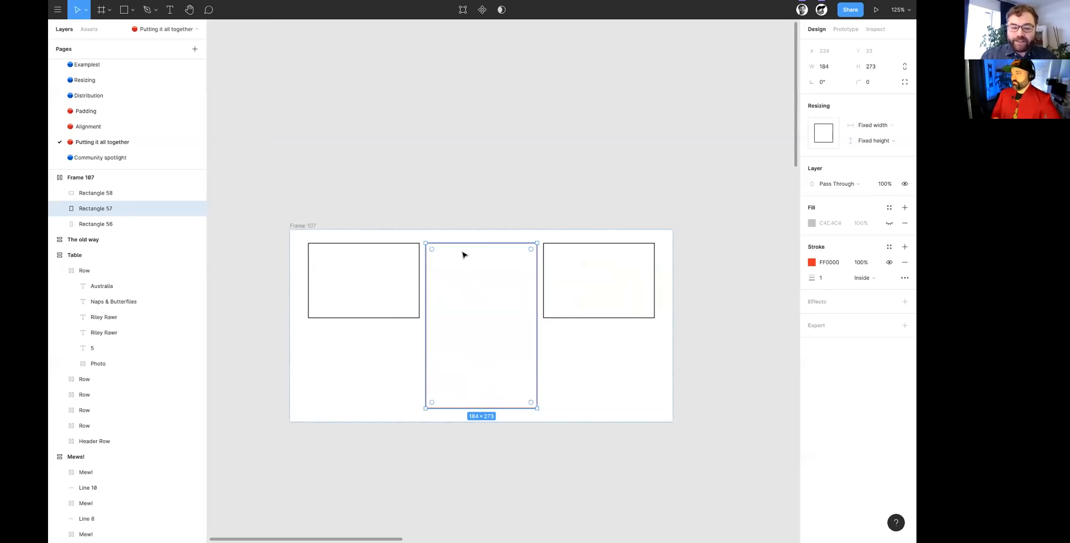
# - Set the vertical resizing of Rectangle 56, left of the red one in Frame 107, to Fill container
pyautogui.click(565, 315)
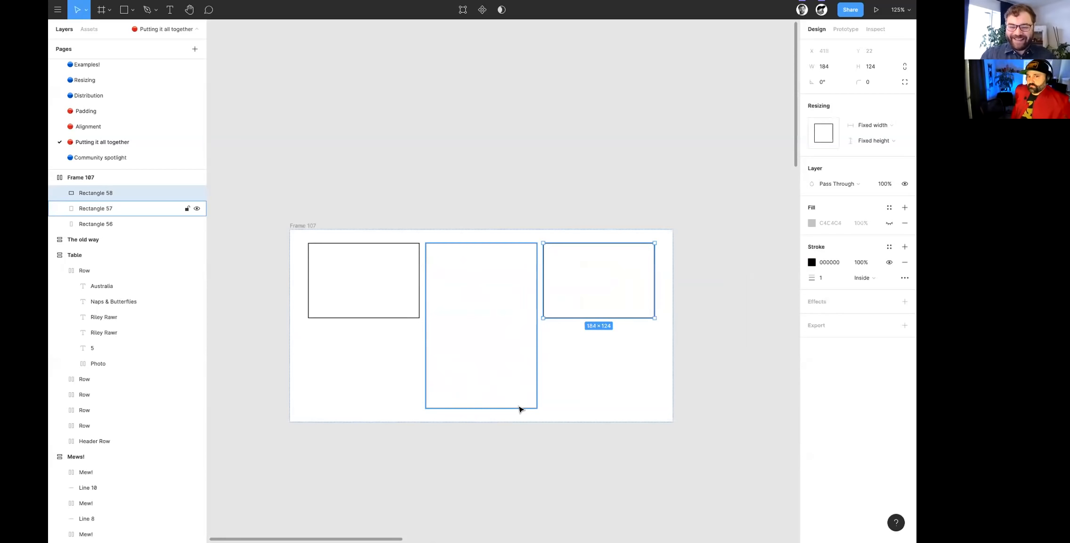
pyautogui.click(393, 317)
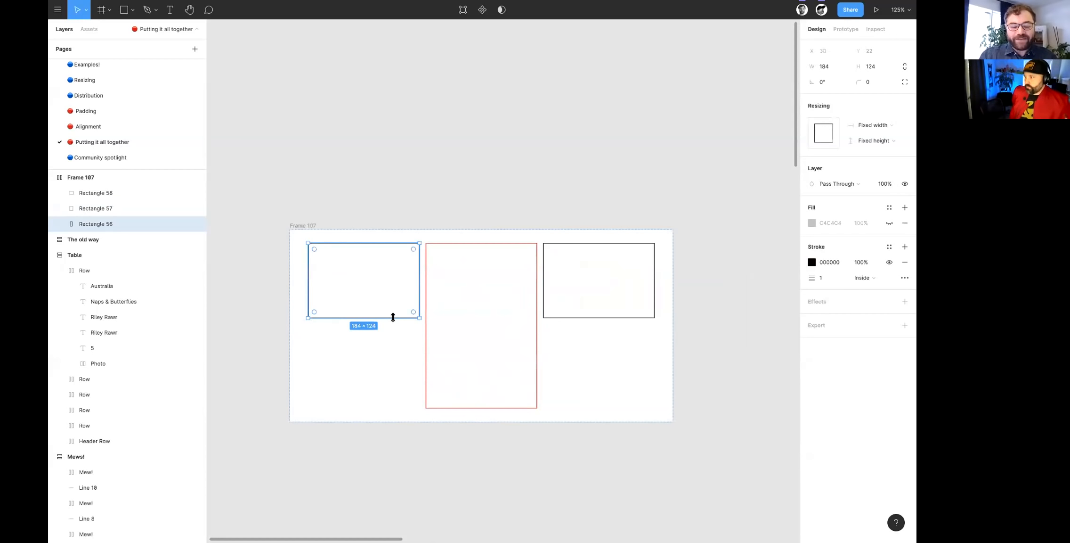
pyautogui.click(877, 141)
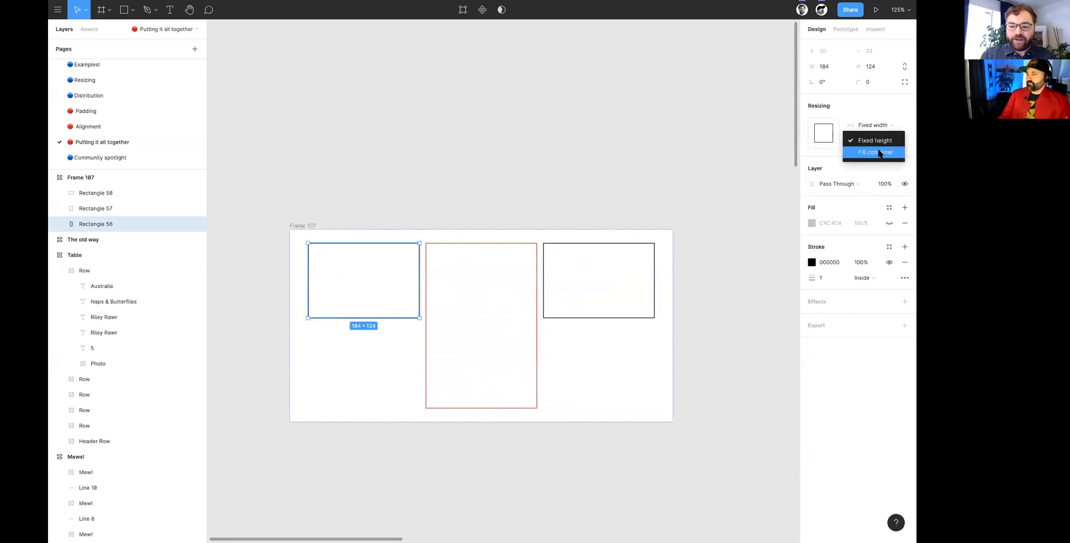
pyautogui.click(875, 152)
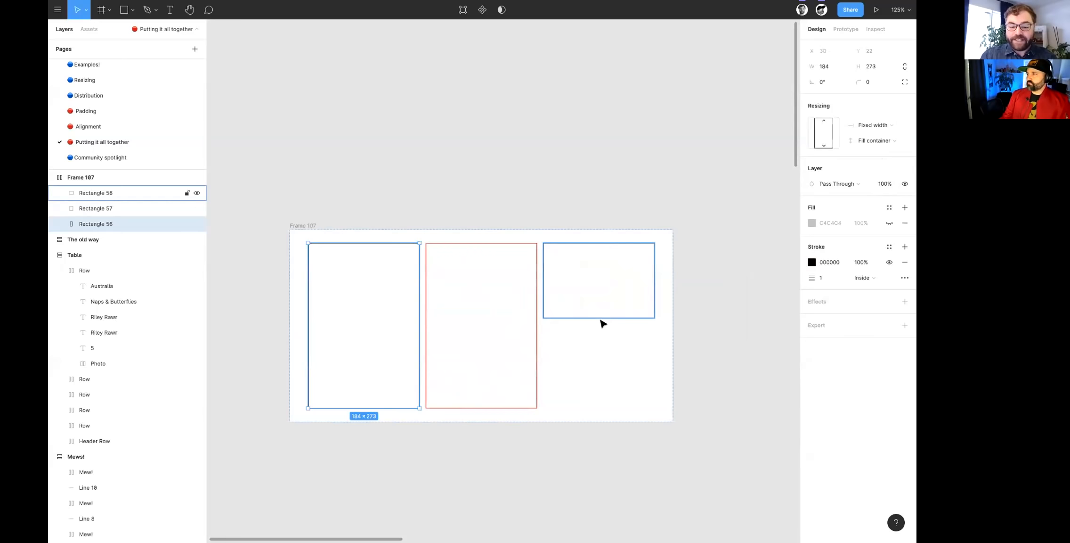
# - Set the vertical resizing of Rectangle 58, right of the red one in Frame 107, to Fill container
pyautogui.click(693, 233)
pyautogui.click(637, 244)
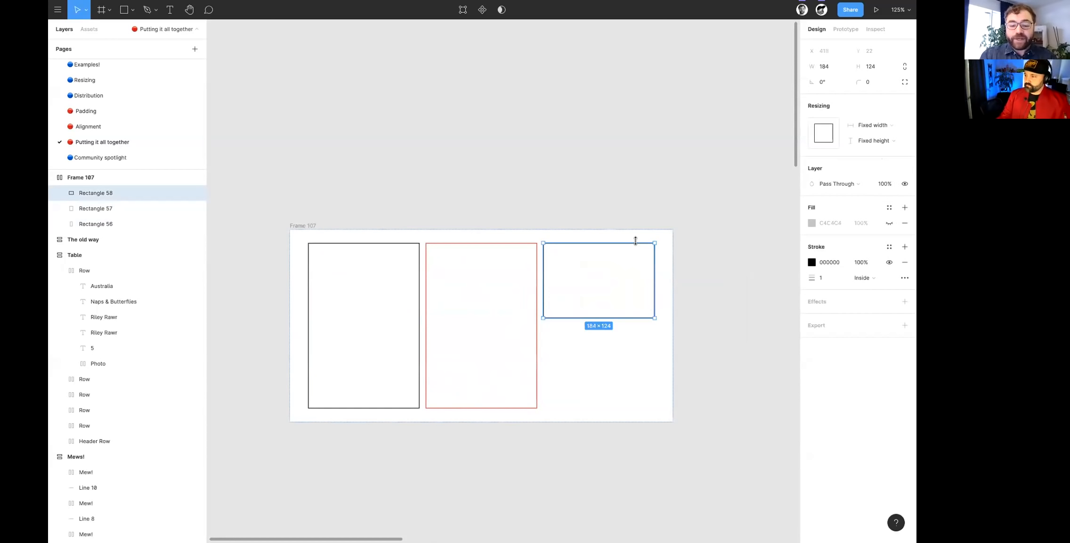
pyautogui.click(879, 142)
pyautogui.click(877, 152)
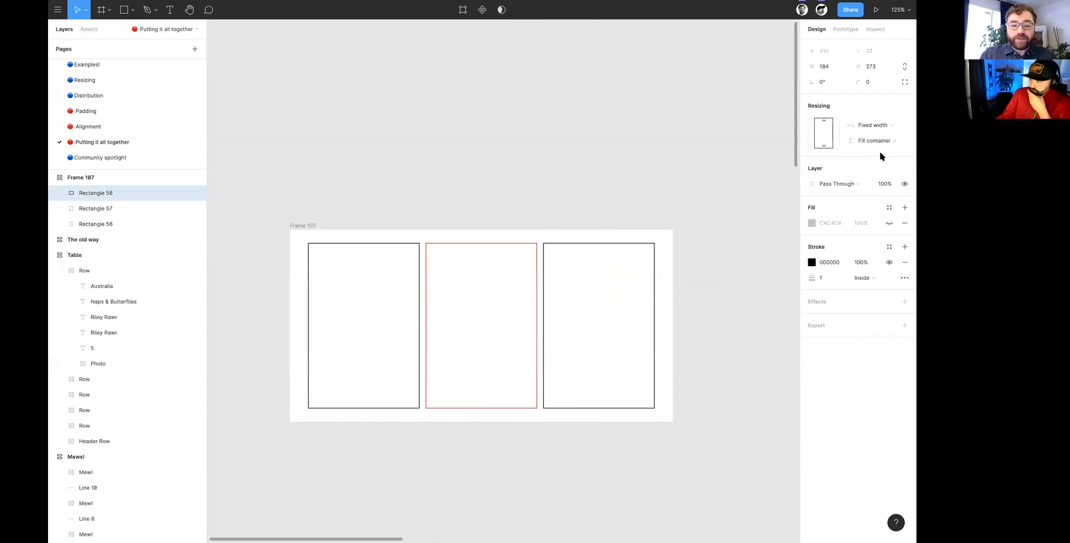
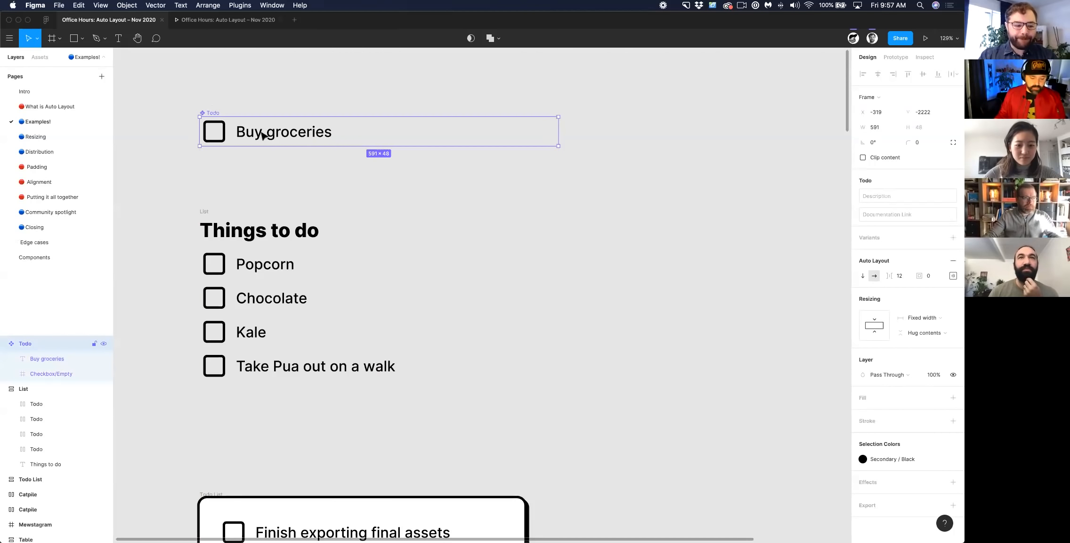
# - Delete the Popcorn, Chocolate, Kale and Take Pua out on a walk items from the Things to do list
pyautogui.click(259, 264)
pyautogui.keyDown('shift'); pyautogui.click(258, 302); pyautogui.keyUp('shift')
pyautogui.keyDown('shift'); pyautogui.click(266, 332); pyautogui.keyUp('shift')
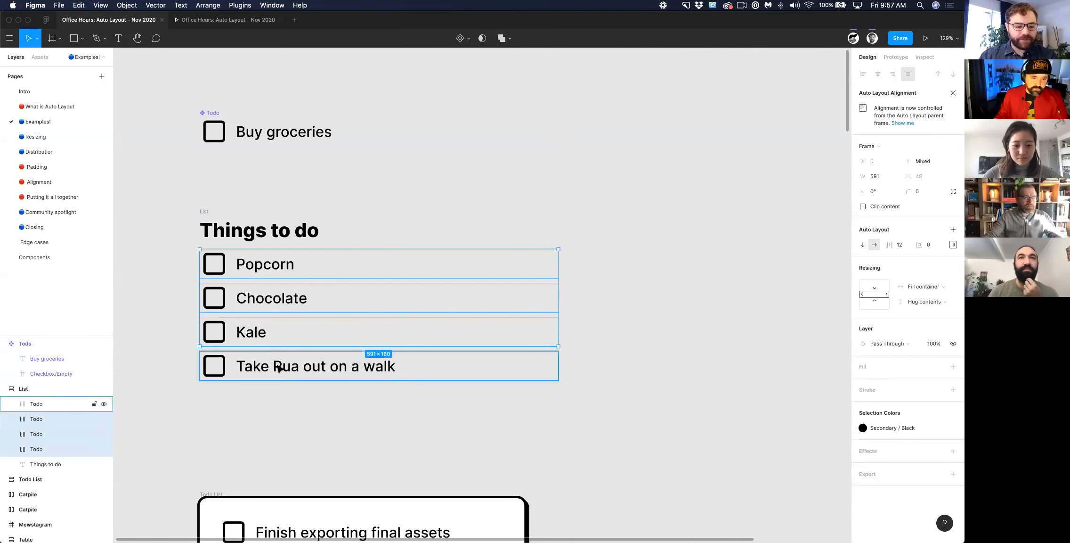
pyautogui.keyDown('shift'); pyautogui.click(280, 368); pyautogui.keyUp('shift')
pyautogui.press('Delete')
# - Paste five copies of the Buy groceries Todo component into the List frame under the Things to do heading
pyautogui.click(206, 212)
pyautogui.press('cmd+v')
pyautogui.press('super+v')
pyautogui.press('super+v')
pyautogui.press('super+v')
pyautogui.press('super+v')
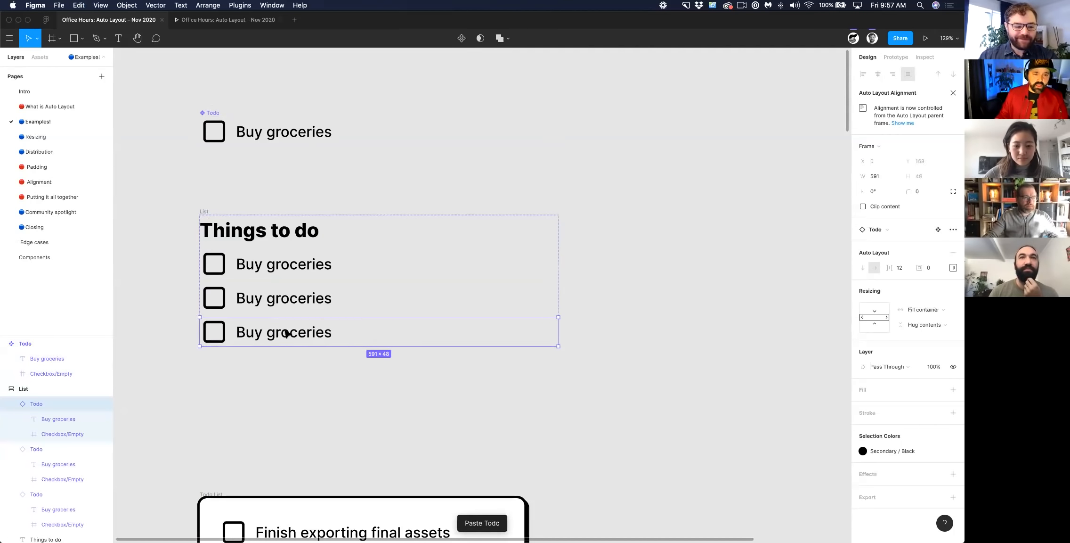
# - Change the text of the second Things to do item to Apples and the third to Bread
pyautogui.click(275, 309)
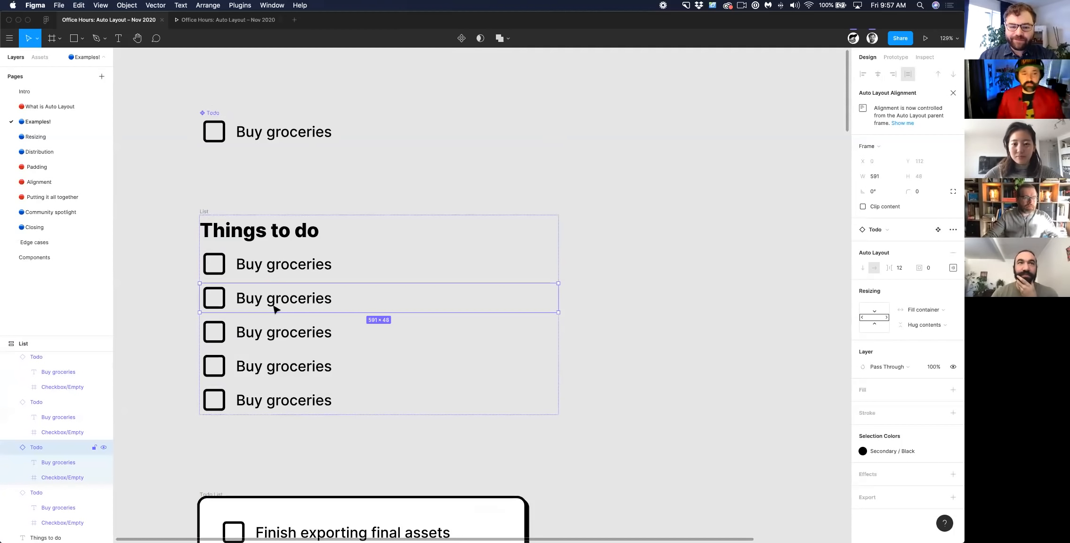
pyautogui.doubleClick(272, 303)
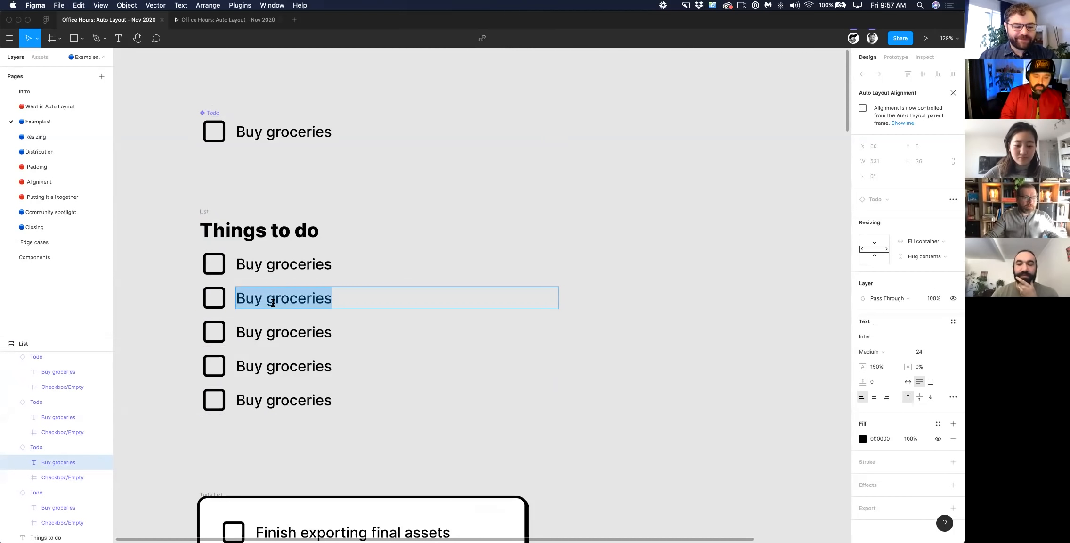
pyautogui.write('Apples')
pyautogui.click(315, 332)
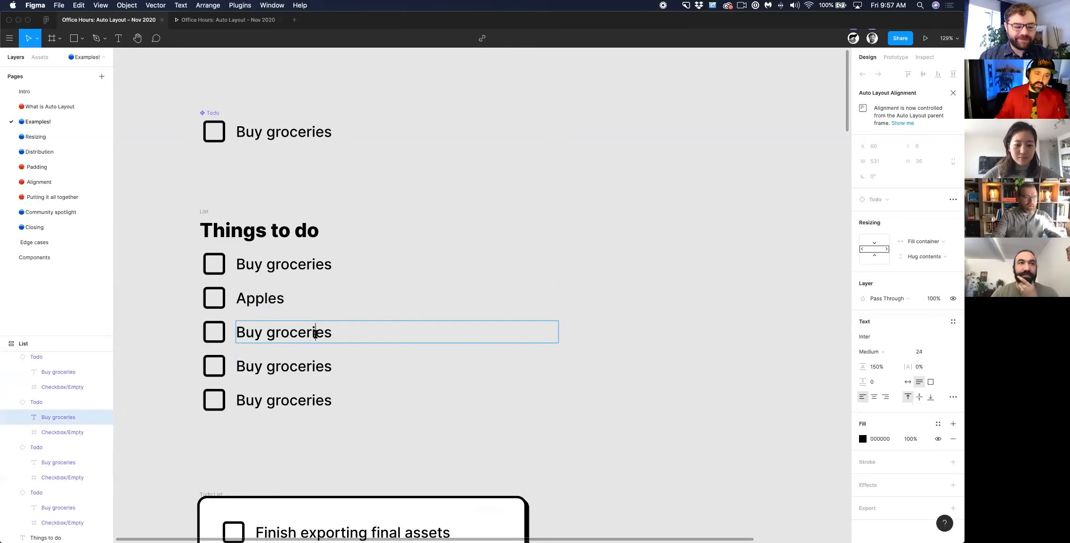
pyautogui.press('super+a')
pyautogui.write('Be')
pyautogui.press('BackSpace')
pyautogui.write('read')
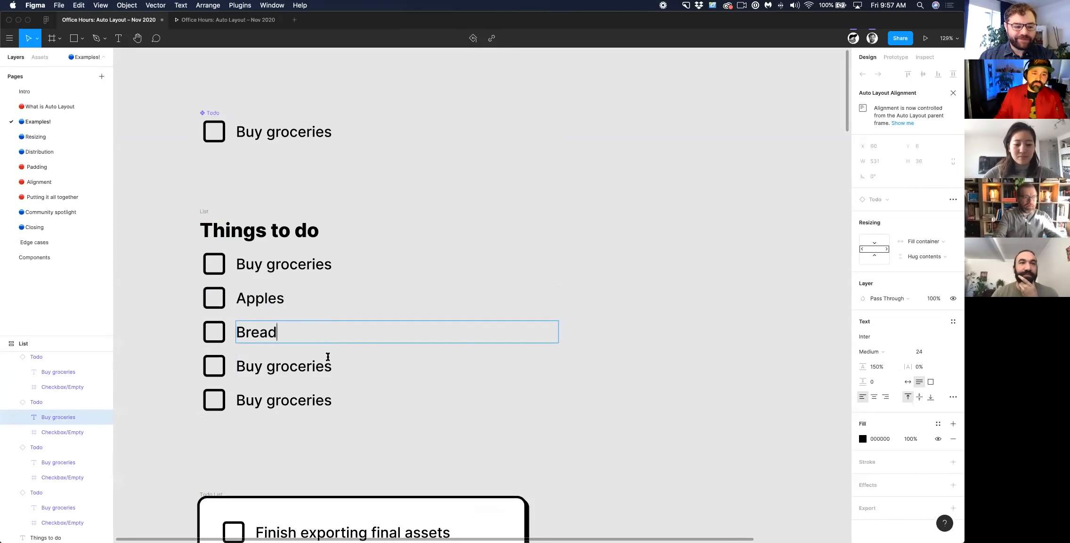
pyautogui.click(406, 437)
# - Indent the Apples item by setting its left padding to 56
pyautogui.click(266, 302)
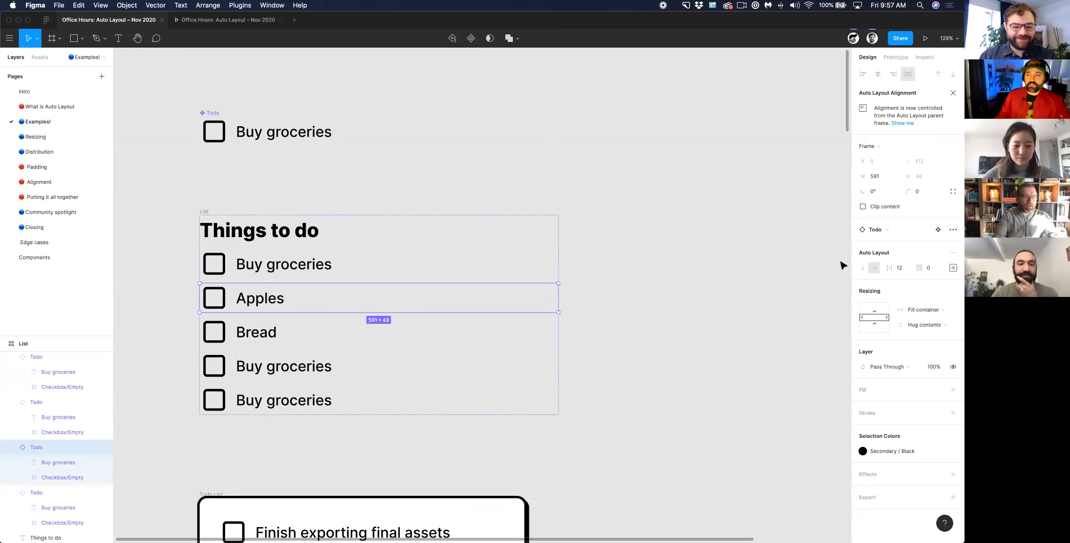
pyautogui.click(953, 267)
pyautogui.click(893, 307)
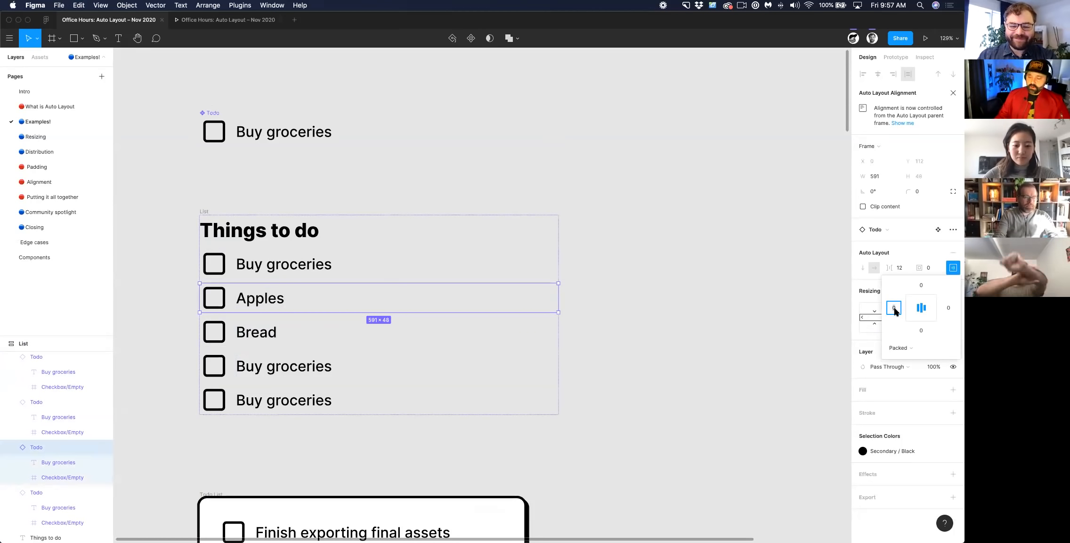
pyautogui.write('10')
pyautogui.press('Return')
pyautogui.press('Up')
pyautogui.press('Up')
pyautogui.press('Up')
pyautogui.press('Up')
pyautogui.press('Up')
pyautogui.press('Up')
pyautogui.press('Up')
pyautogui.press('Up')
pyautogui.press('Up')
pyautogui.press('Up')
pyautogui.press('Up')
pyautogui.press('Up')
pyautogui.press('Up')
pyautogui.press('Up')
pyautogui.press('Up')
pyautogui.press('Up')
pyautogui.press('Up')
pyautogui.press('Up')
pyautogui.press('Up')
pyautogui.press('Up')
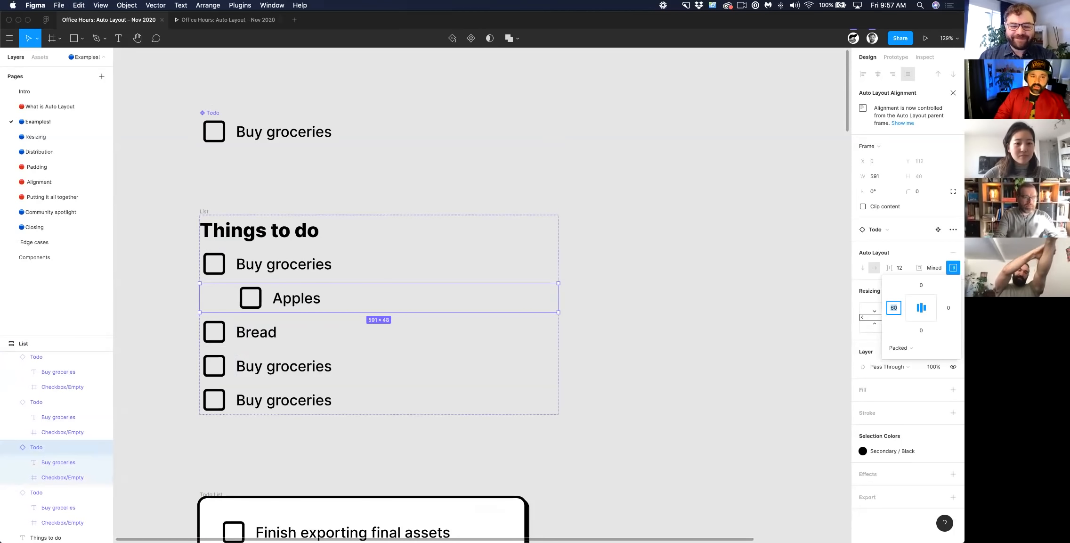
pyautogui.press('Down')
pyautogui.press('Down')
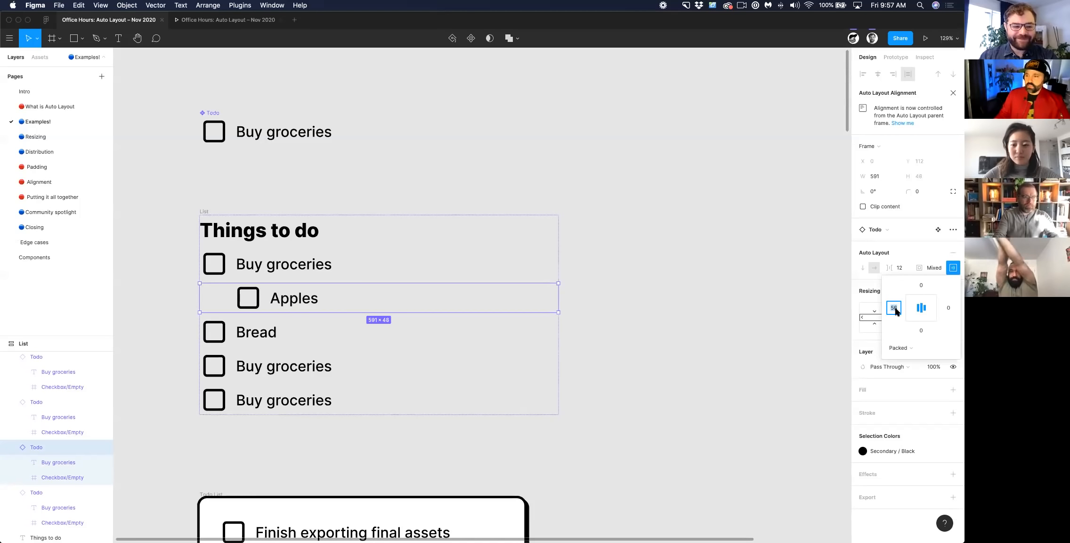
# - Indent the Bread item with a left padding of 56 to match Apples
pyautogui.click(358, 331)
pyautogui.click(911, 270)
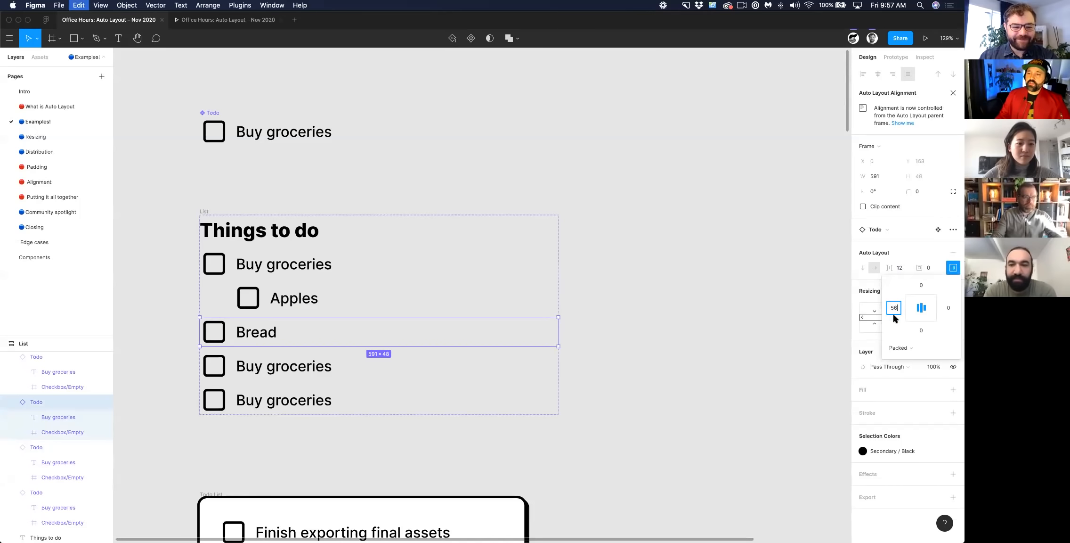
pyautogui.click(669, 365)
pyautogui.click(280, 305)
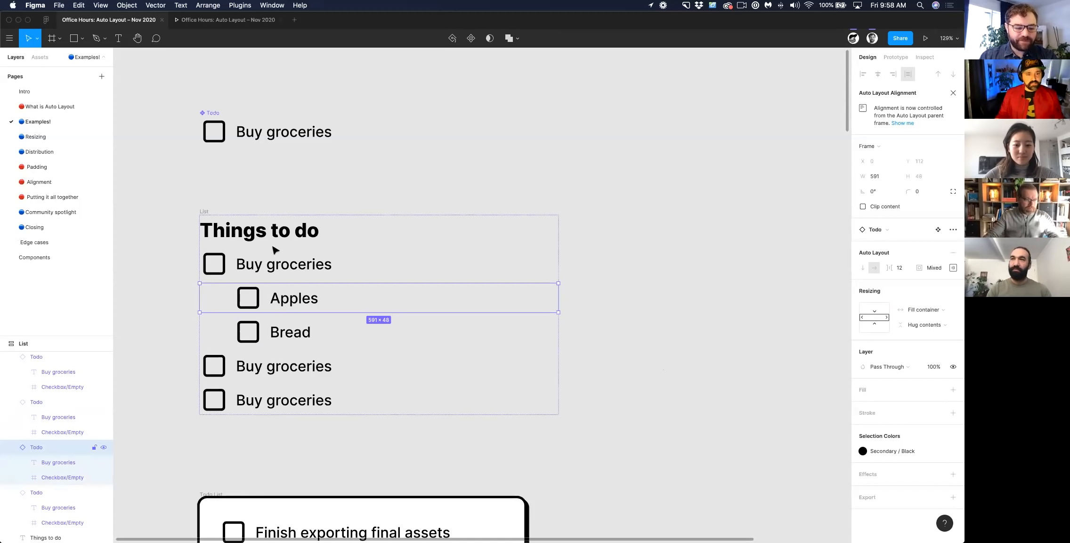
pyautogui.click(69, 107)
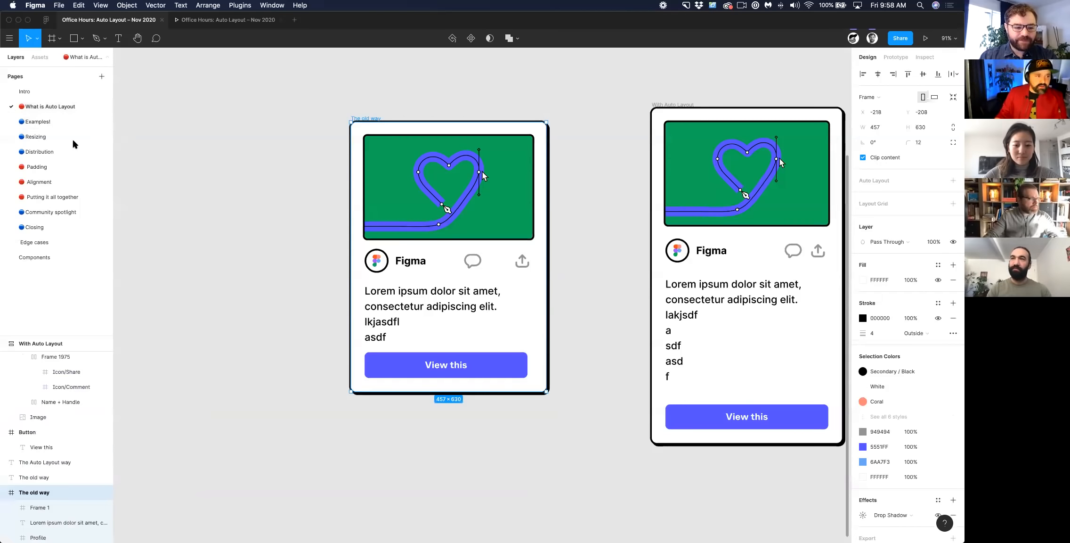
pyautogui.click(69, 151)
pyautogui.click(66, 108)
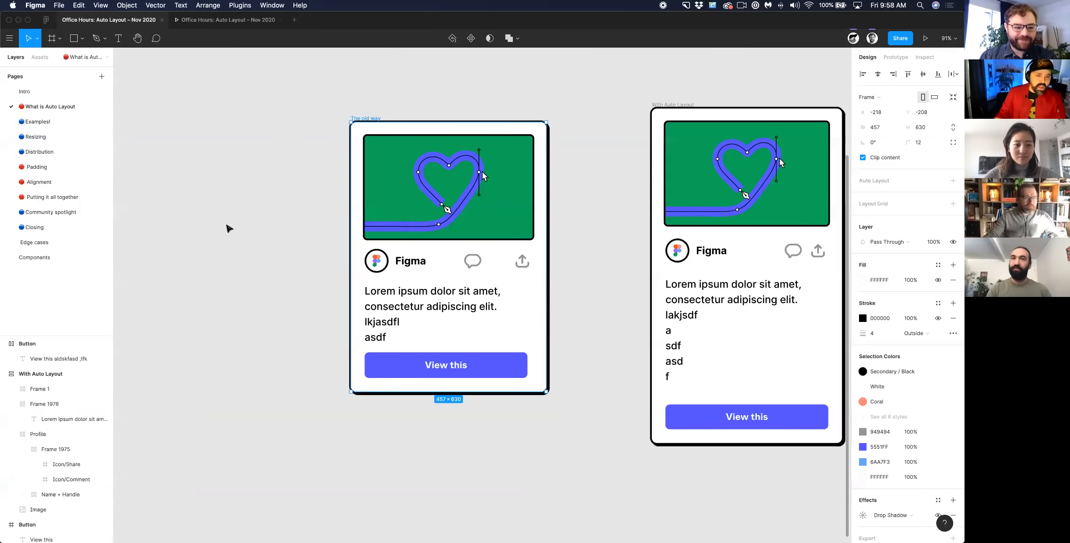
pyautogui.click(75, 121)
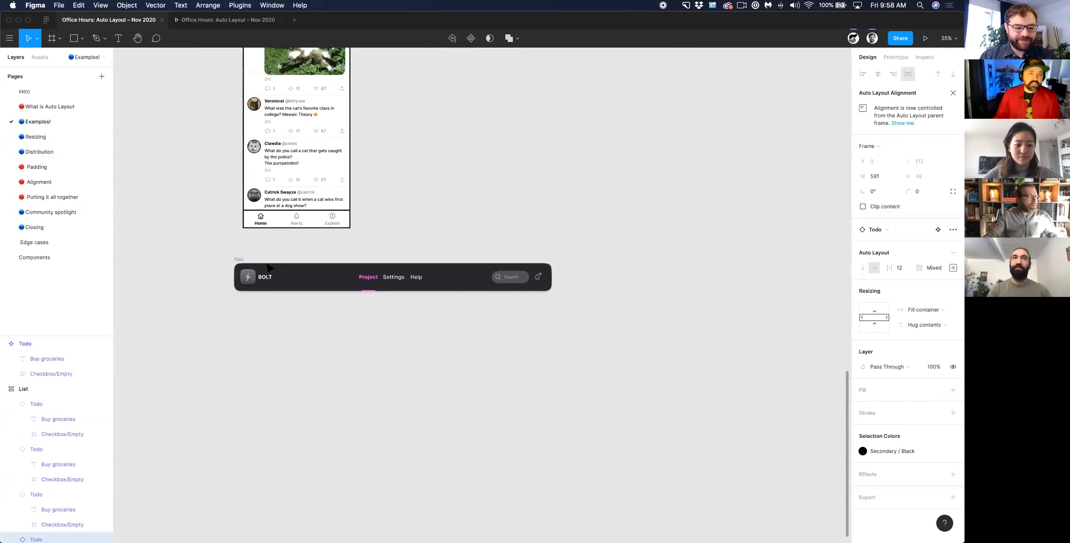
# - Turn the BOLT Nav bar into a component and place an instance below it, narrowed to a width of 712 px
pyautogui.click(240, 260)
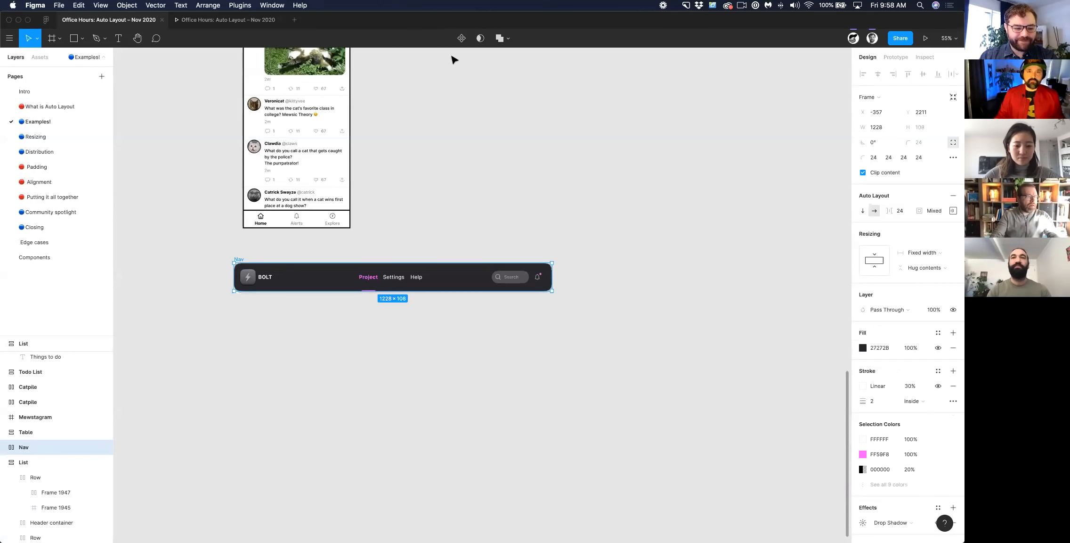
pyautogui.click(461, 38)
pyautogui.moveTo(246, 258); pyautogui.dragTo(258, 309)
pyautogui.moveTo(552, 326); pyautogui.dragTo(420, 325)
# - Hide the Text layer inside the Search field of the narrow Nav instance, leaving only its icon
pyautogui.scroll(6, 422, 327)
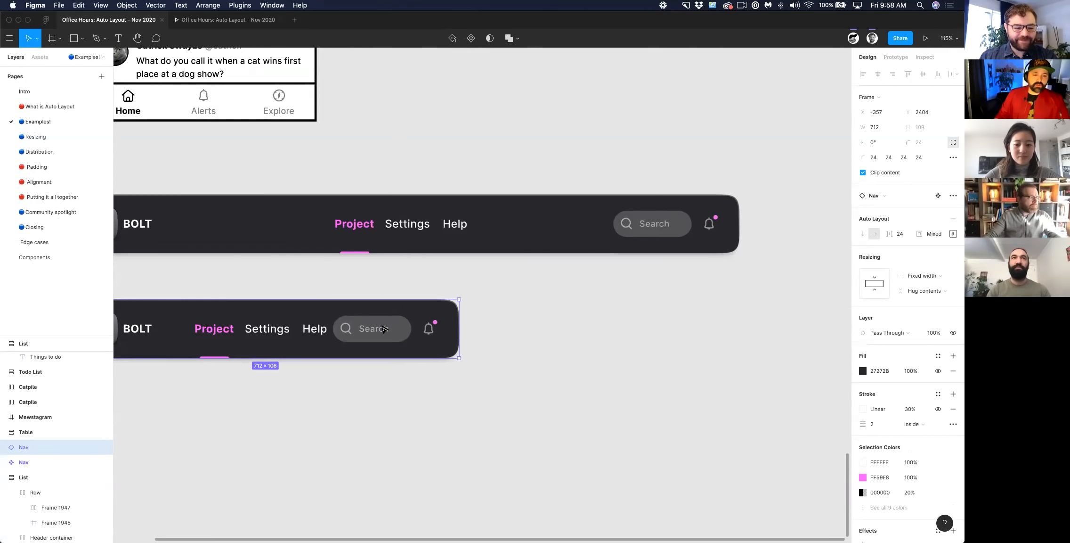
pyautogui.doubleClick(432, 335)
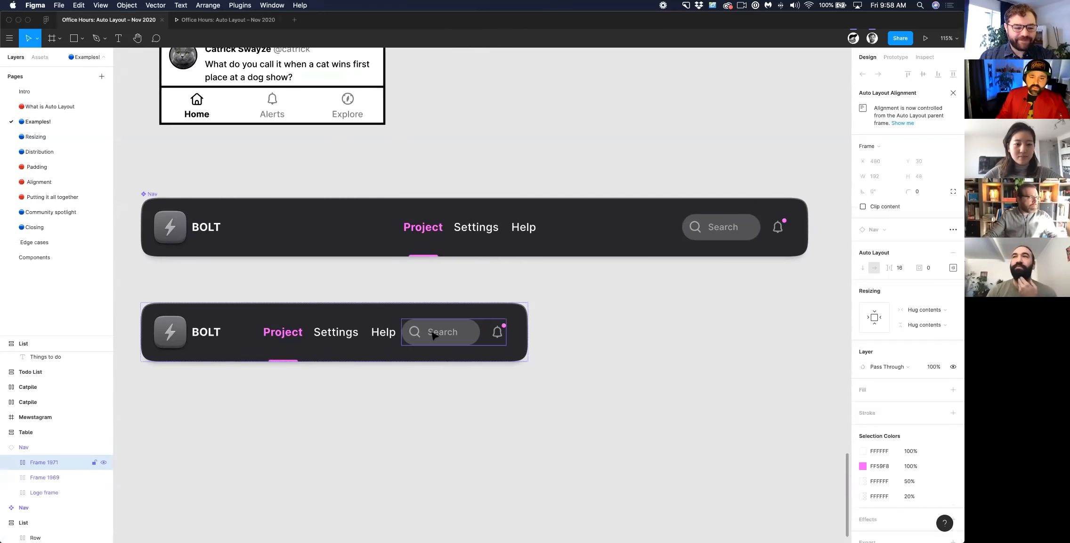
pyautogui.doubleClick(436, 335)
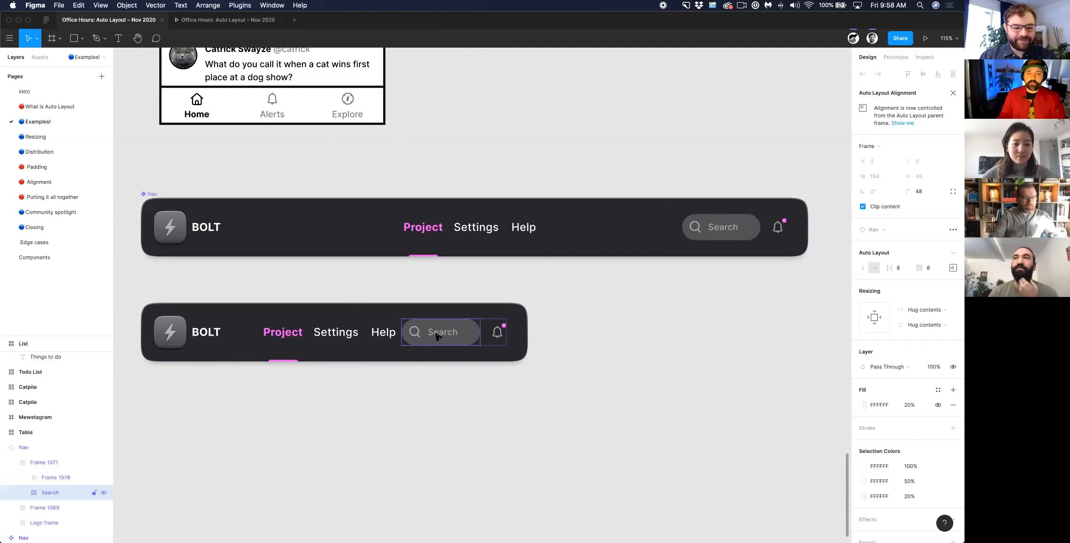
pyautogui.doubleClick(438, 335)
pyautogui.doubleClick(438, 336)
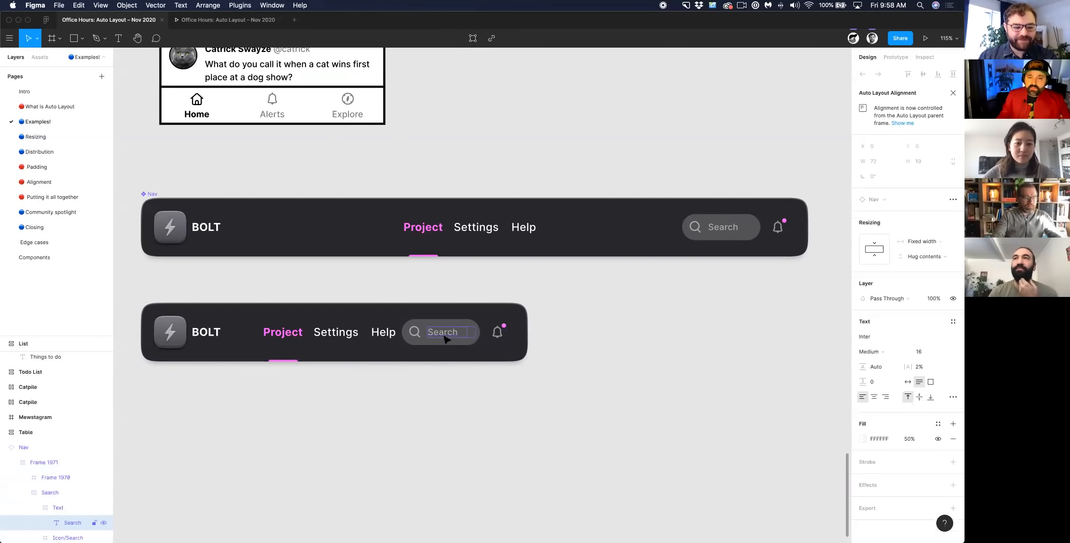
pyautogui.click(73, 509)
pyautogui.click(103, 508)
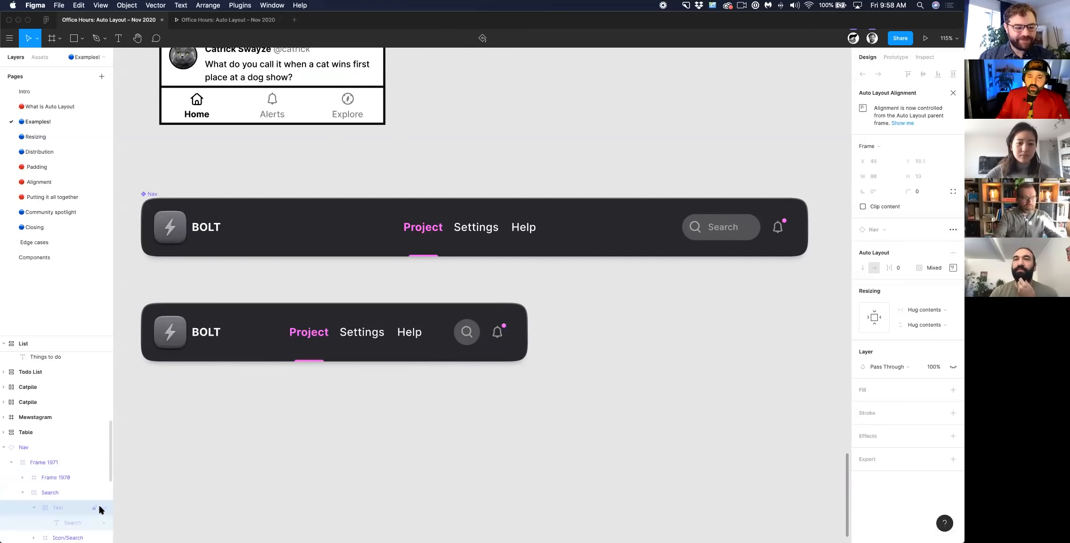
# - Hide the fill of the Search frame in the narrow Nav instance and clear the selection
pyautogui.click(458, 341)
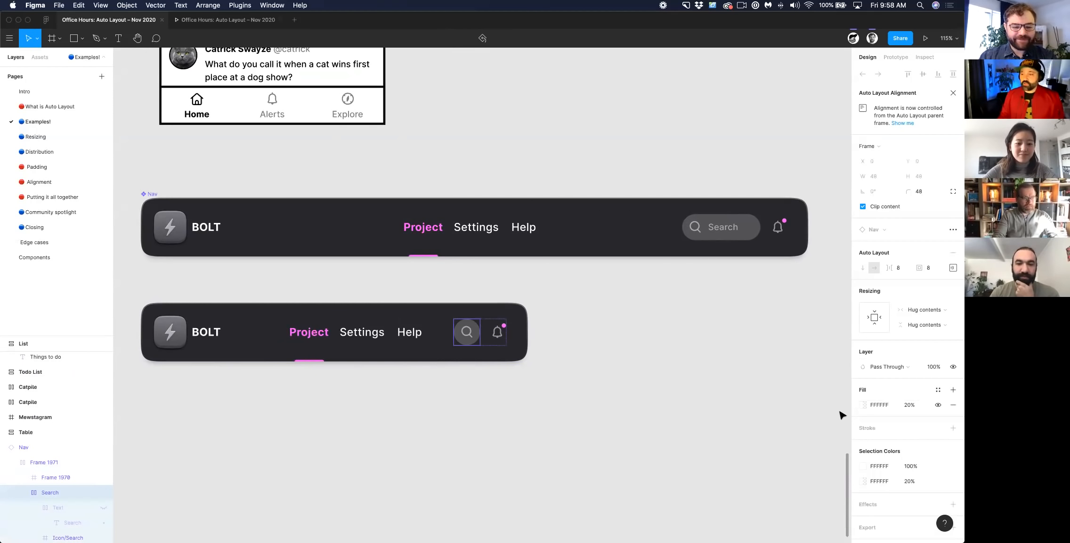
pyautogui.click(938, 405)
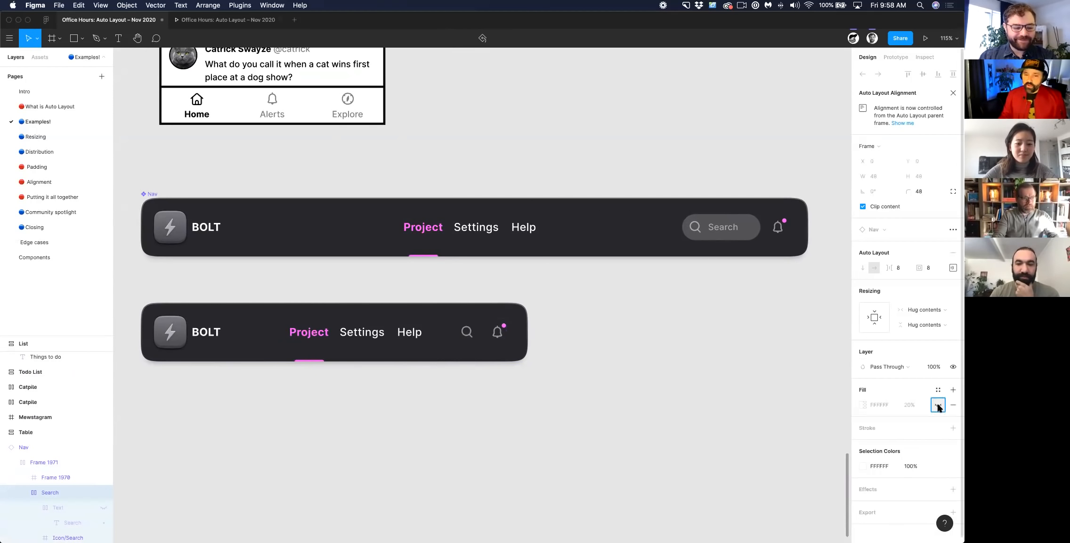
pyautogui.click(524, 414)
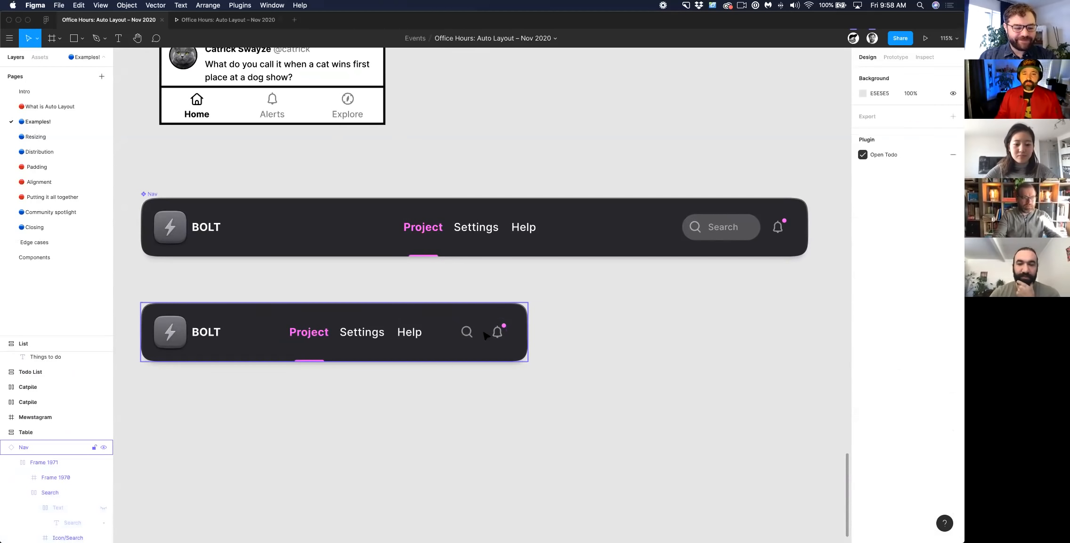
# - Set the horizontal resizing of the Logo frame in the narrow Nav instance to Hug contents and clear the selection
pyautogui.doubleClick(484, 337)
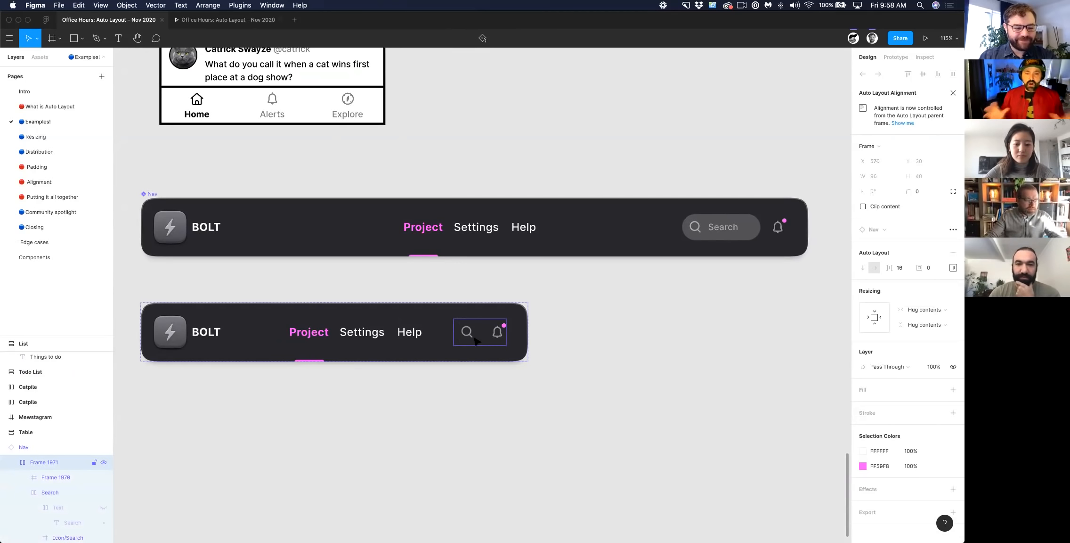
pyautogui.click(369, 343)
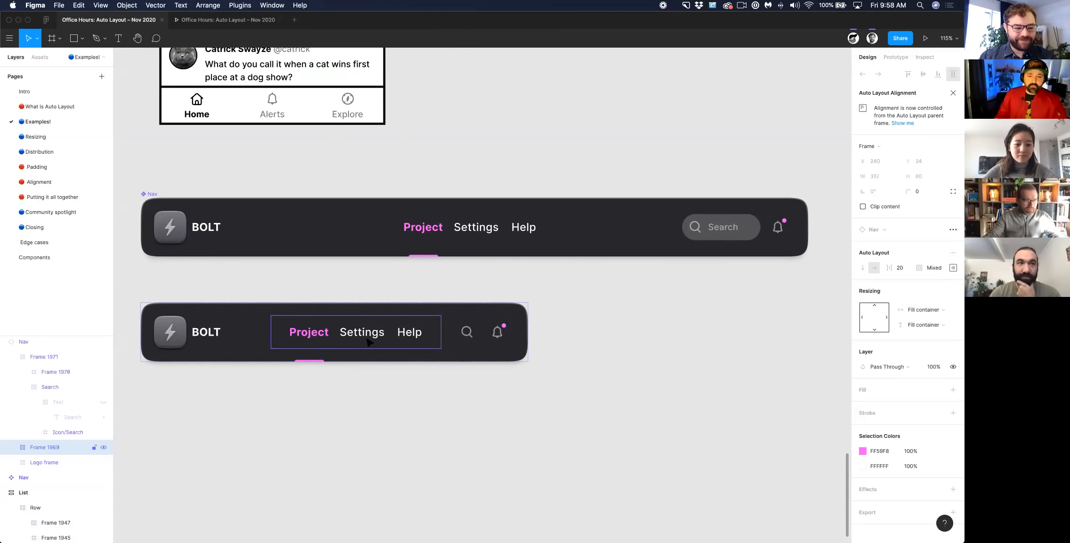
pyautogui.click(189, 345)
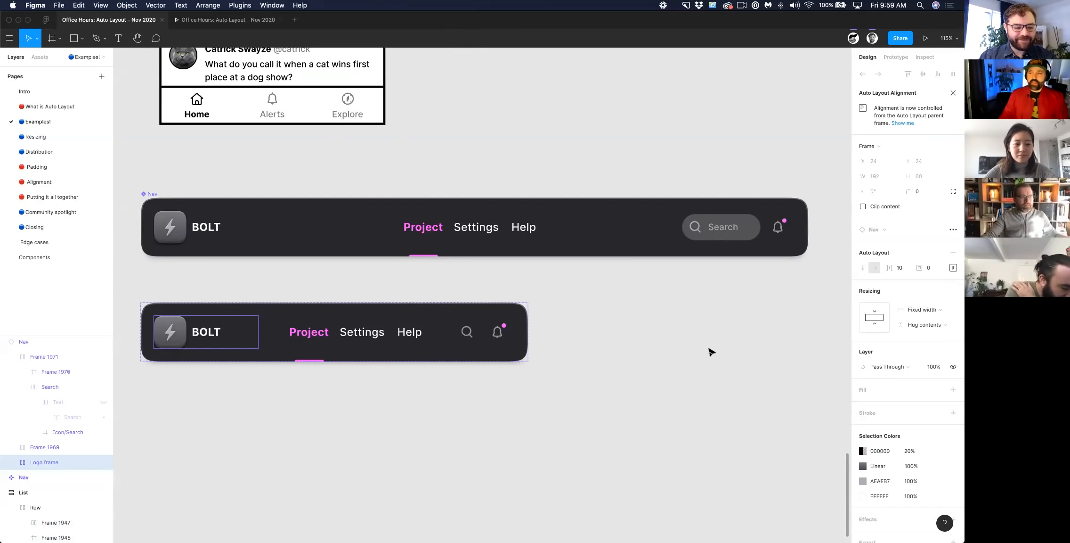
pyautogui.click(922, 311)
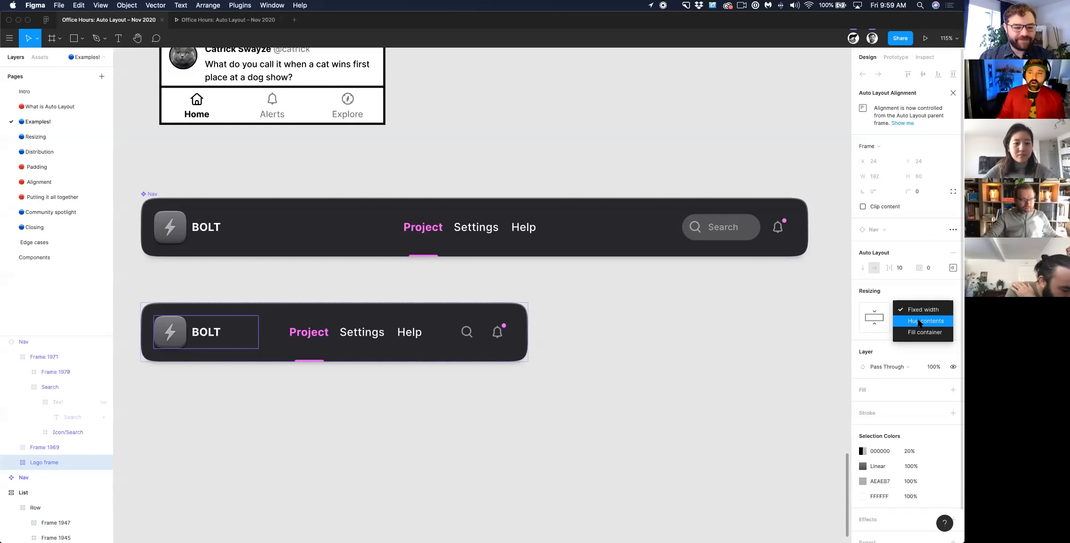
pyautogui.click(919, 321)
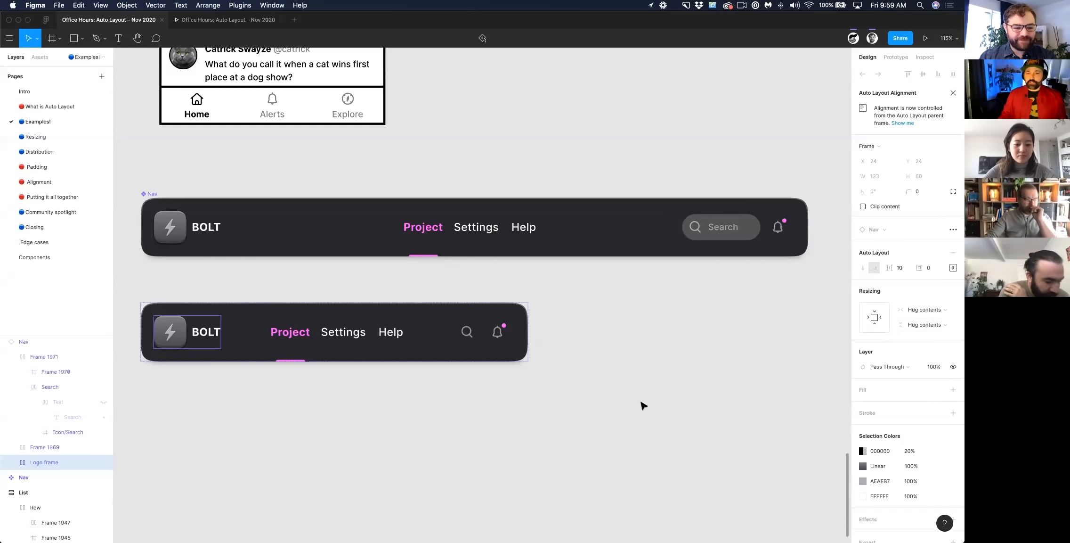
pyautogui.click(379, 420)
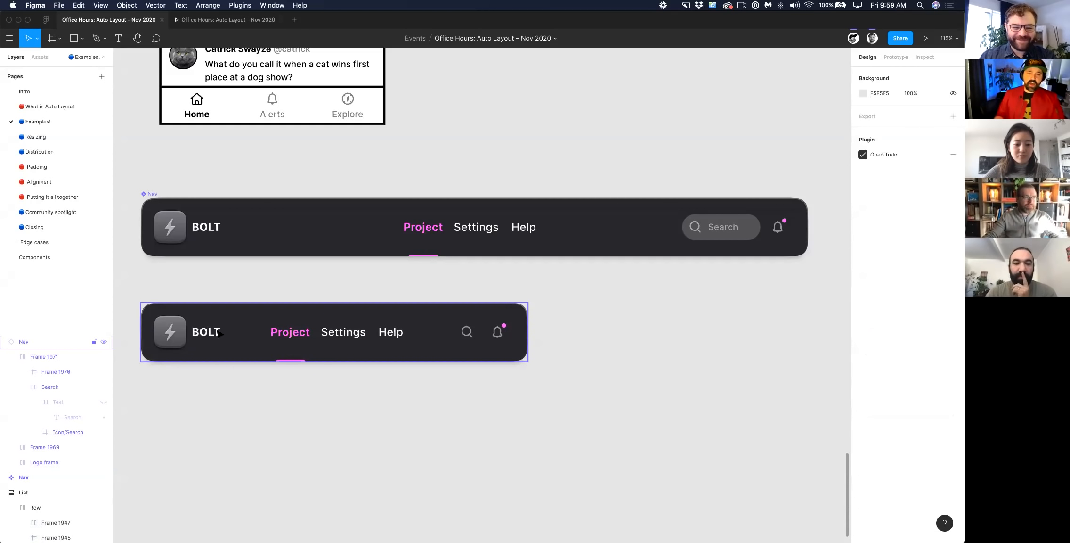
pyautogui.scroll(-5, 280, 349)
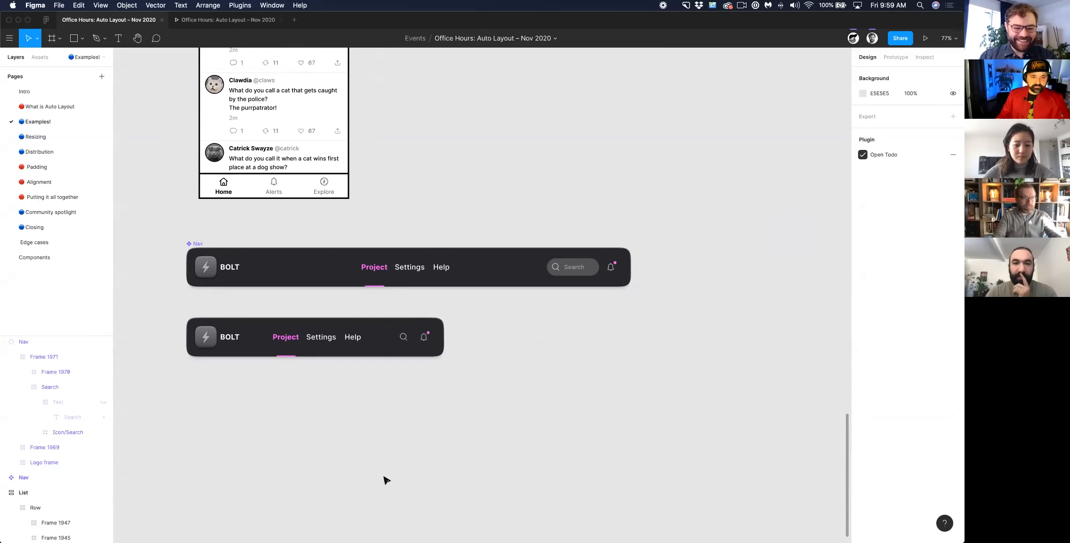
pyautogui.moveTo(293, 348); pyautogui.dragTo(370, 349)
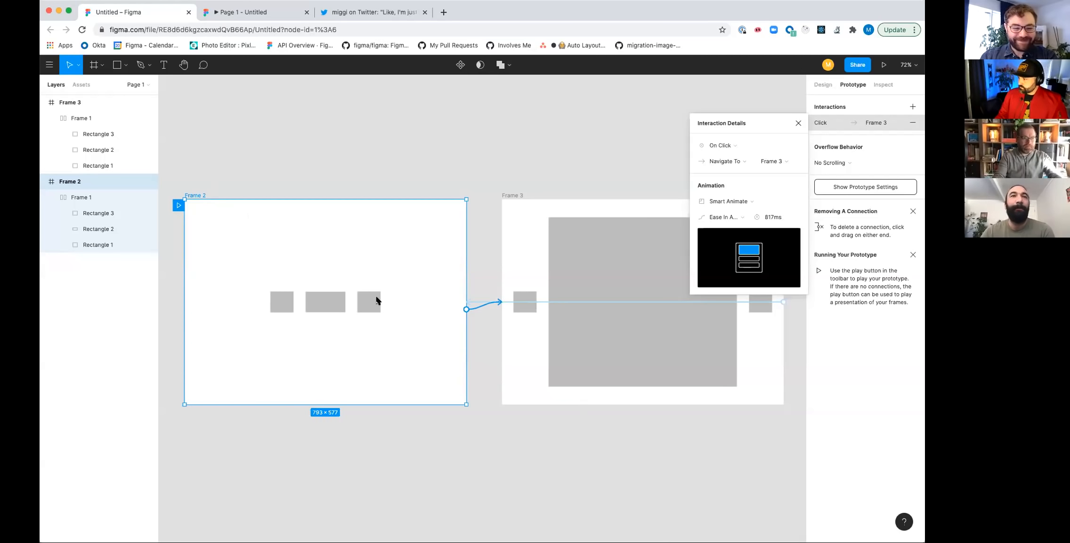
# - Examine the Auto Layout design settings of Frame 1 inside Frame 2 alongside the Frame 3 layout
pyautogui.click(329, 168)
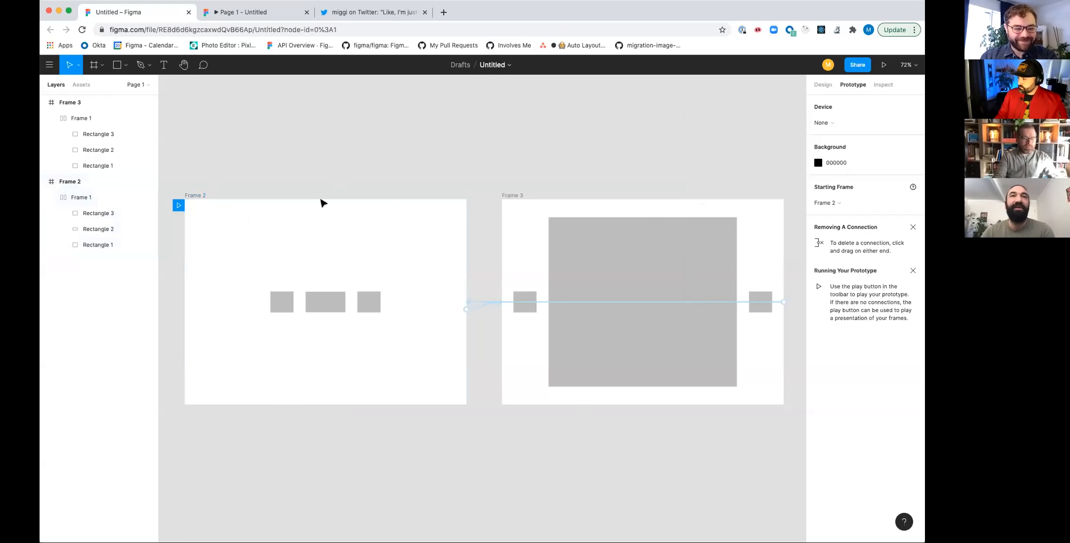
pyautogui.click(824, 86)
pyautogui.click(292, 344)
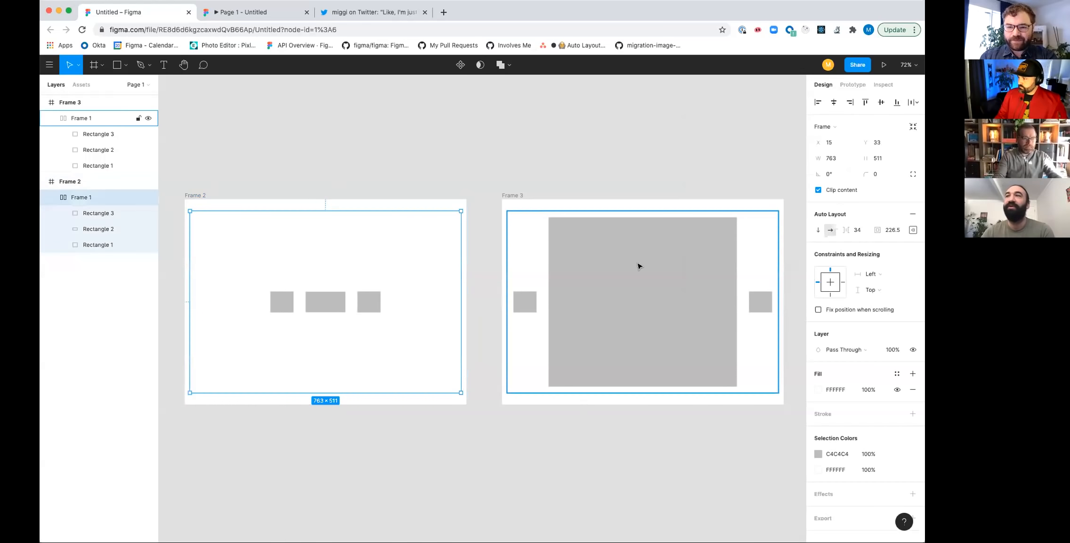
pyautogui.scroll(-3, 719, 210)
pyautogui.hscroll(2, 720, 209)
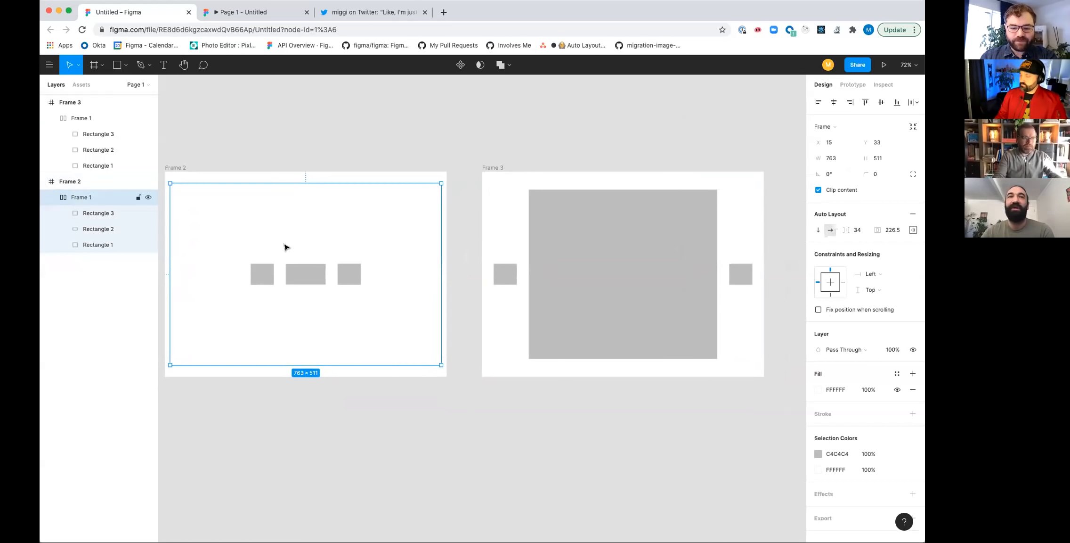
# - Inspect the alignment and padding settings of Frame 1 inside Frame 2, plus the resizing of its Rectangle 2 and Rectangle 3
pyautogui.click(912, 230)
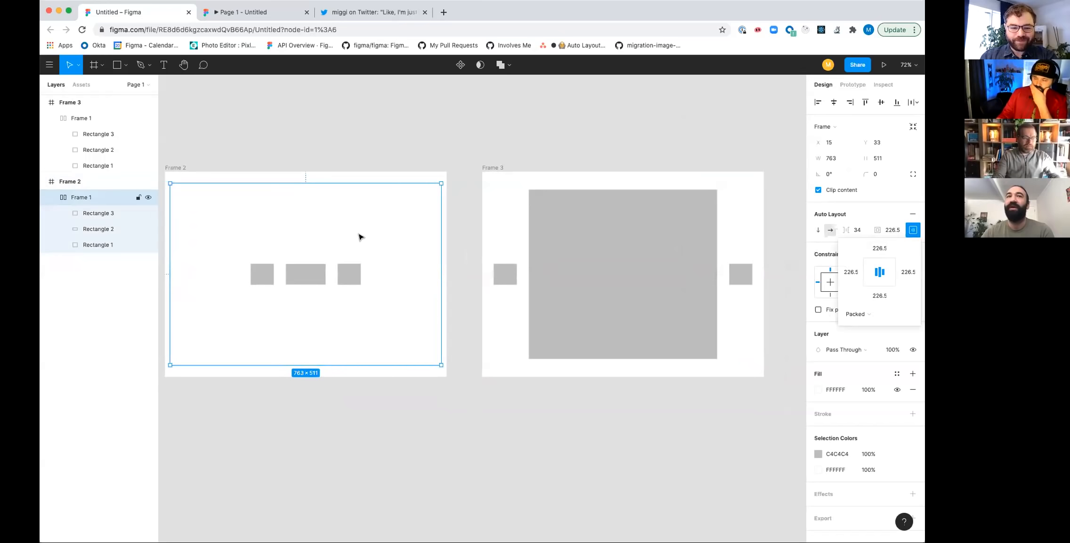
pyautogui.click(289, 275)
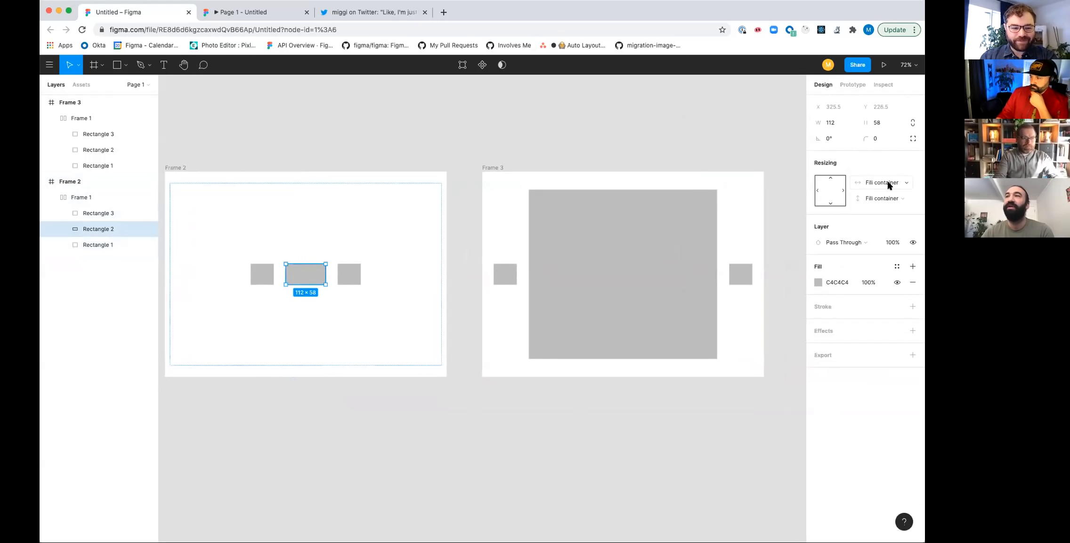
pyautogui.click(351, 271)
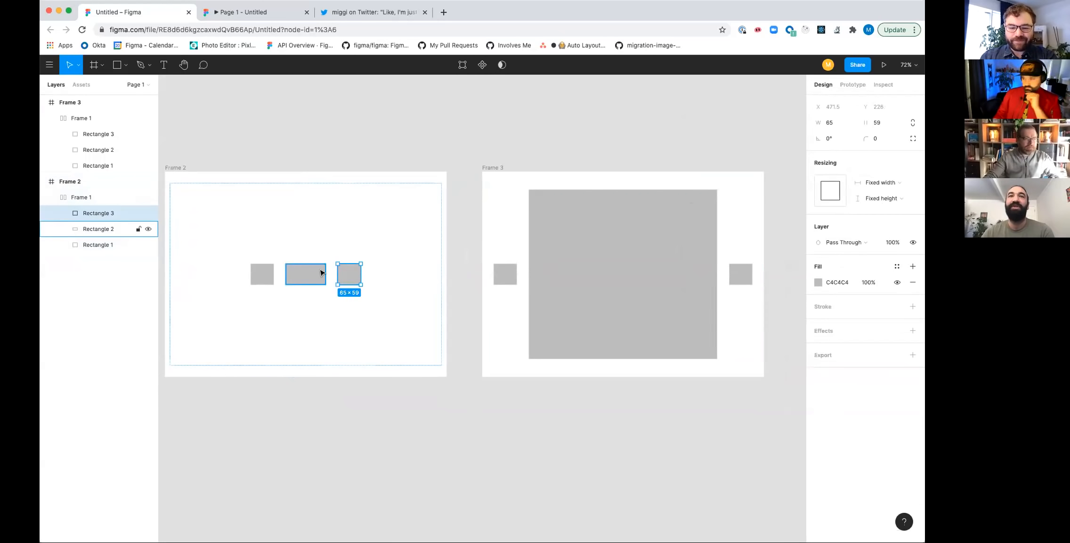
# - Compare the Auto Layout padding of Frame 1 in Frame 2 and in Frame 3, and switch to the Page 1 prototype preview
pyautogui.click(317, 248)
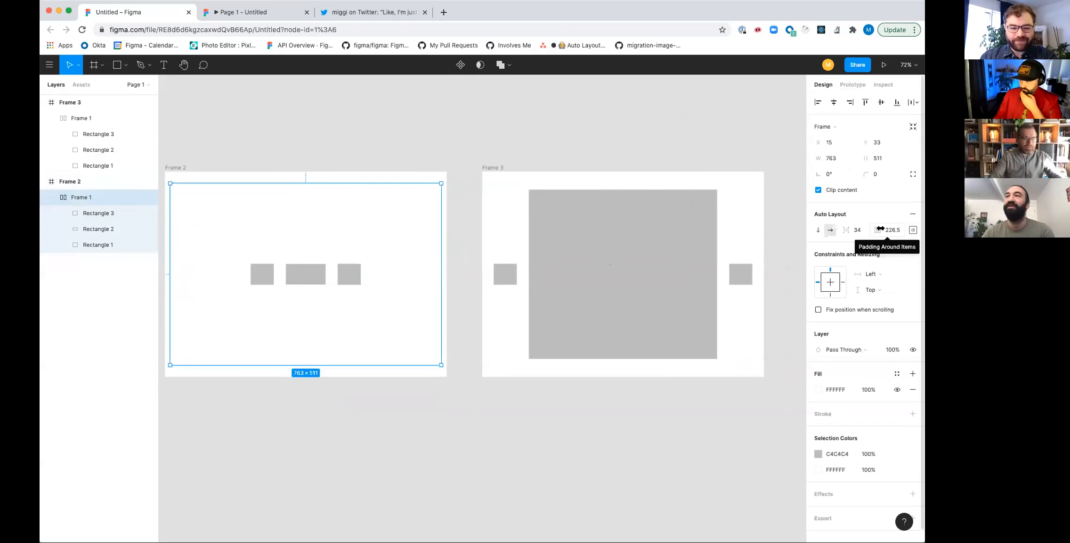
pyautogui.click(695, 236)
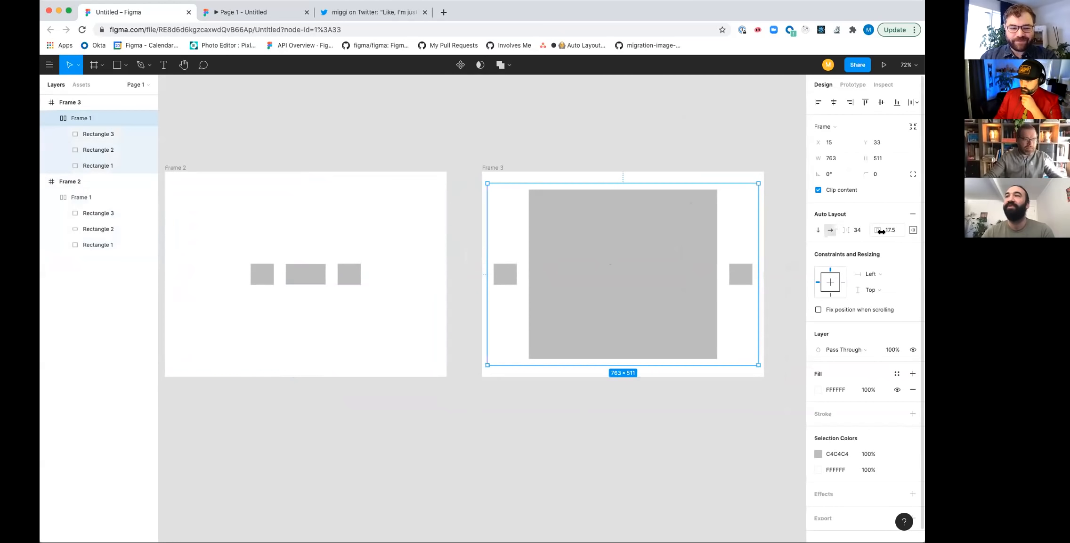
pyautogui.click(265, 13)
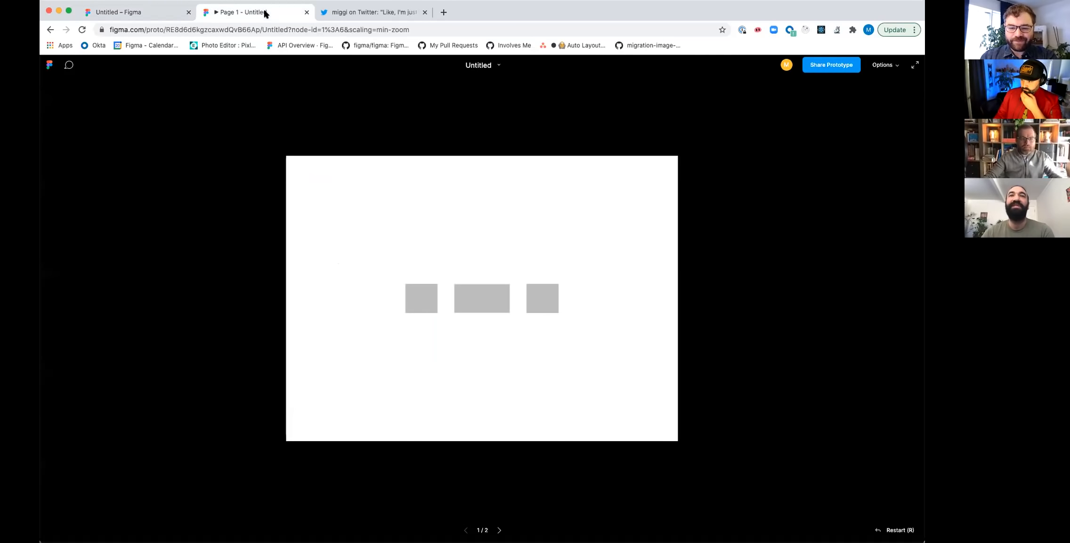